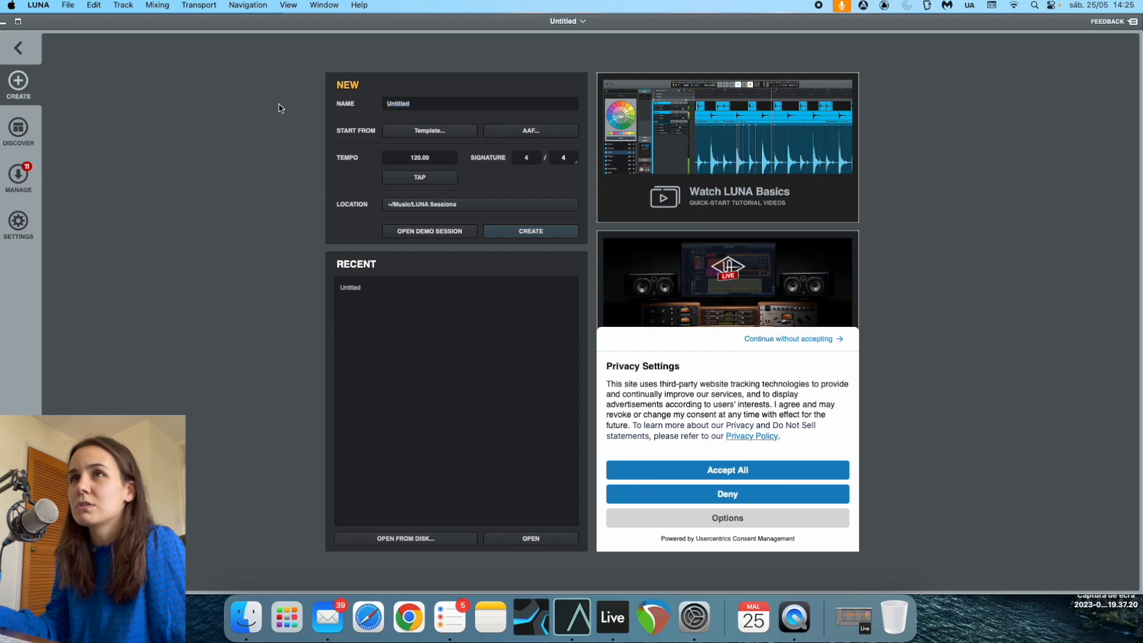
{"action": "left_click", "coordinate": [67, 5]}
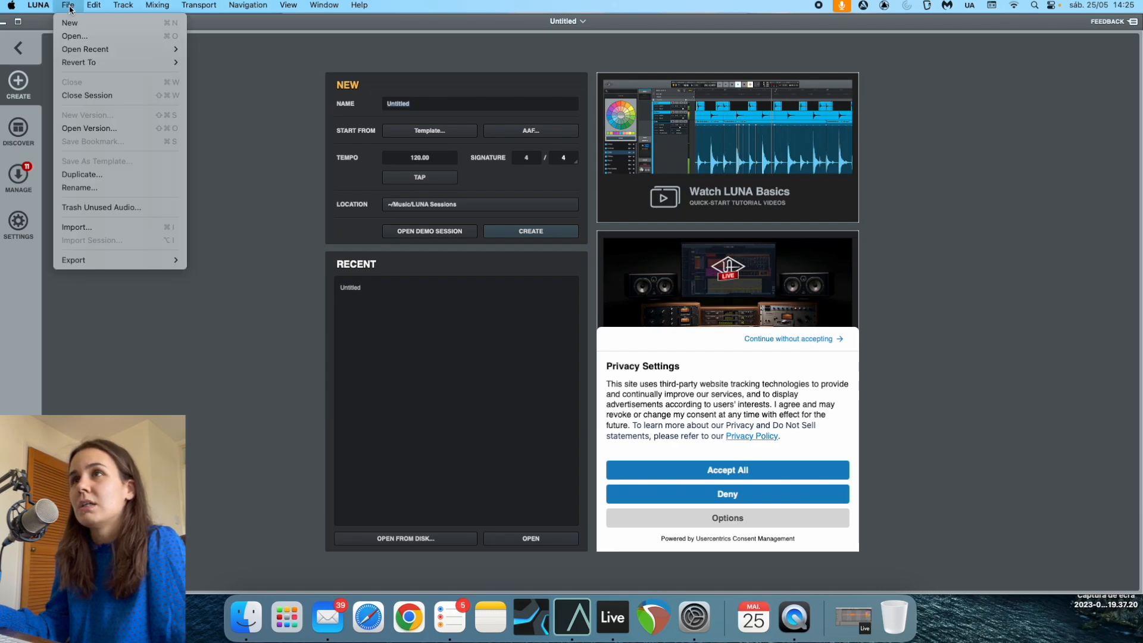
{"action": "left_click", "coordinate": [369, 27]}
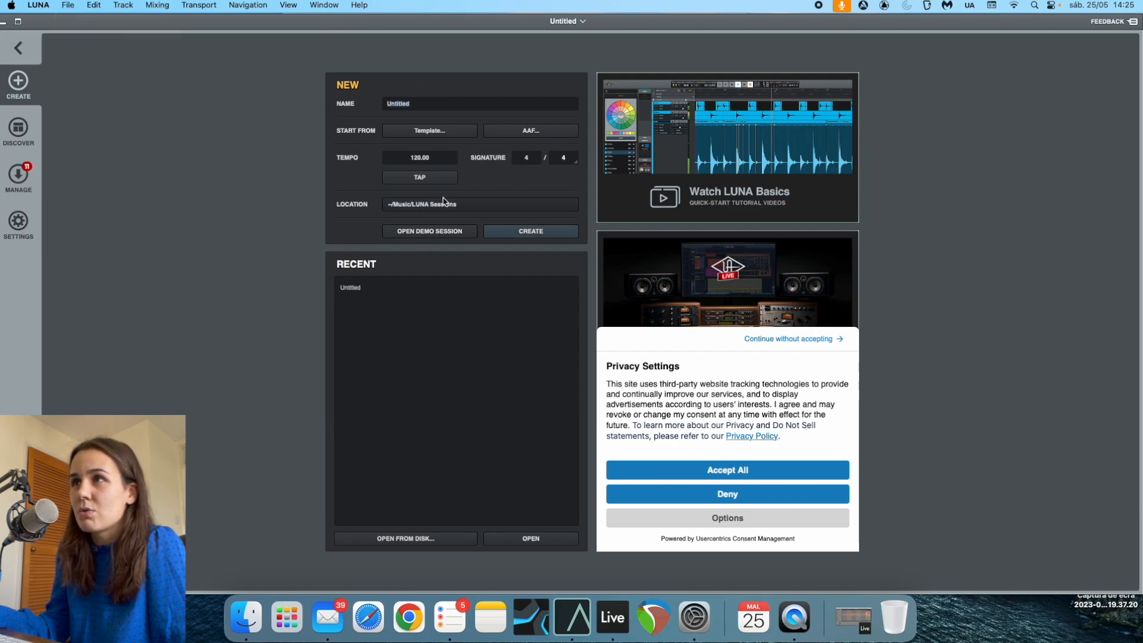
{"action": "left_click", "coordinate": [438, 134]}
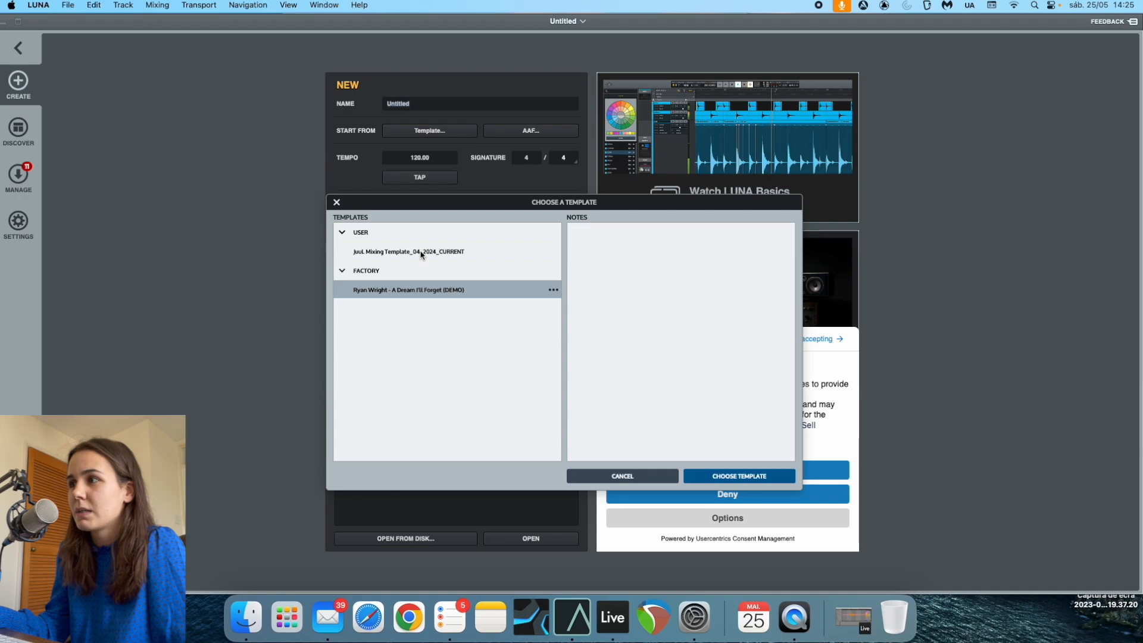
{"action": "left_click", "coordinate": [419, 253]}
{"action": "left_click", "coordinate": [762, 476]}
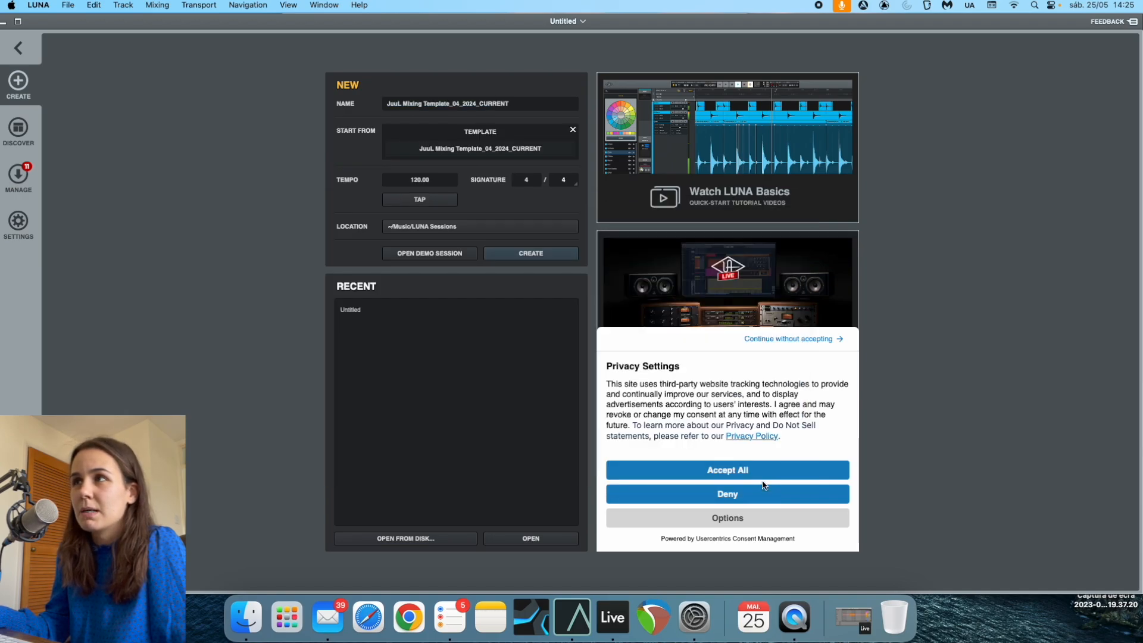
{"action": "left_click", "coordinate": [574, 131]}
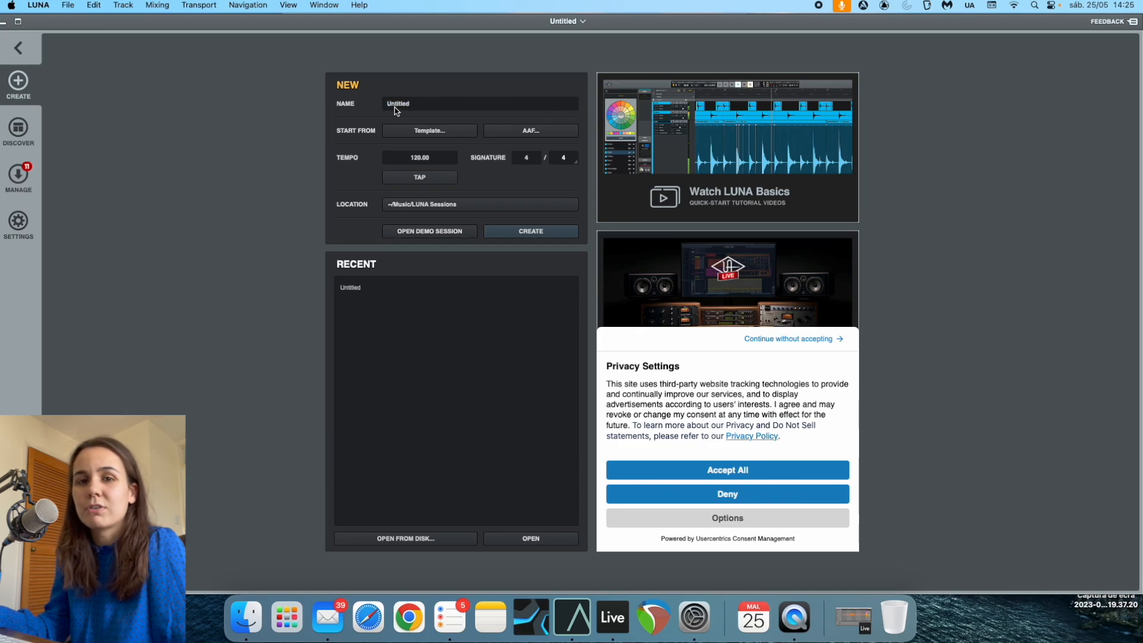
Tap in a tempo of 117.26 BPM for the new session.
{"action": "left_click", "coordinate": [424, 180]}
{"action": "left_click", "coordinate": [423, 181]}
{"action": "left_click", "coordinate": [422, 181]}
{"action": "left_click", "coordinate": [421, 181]}
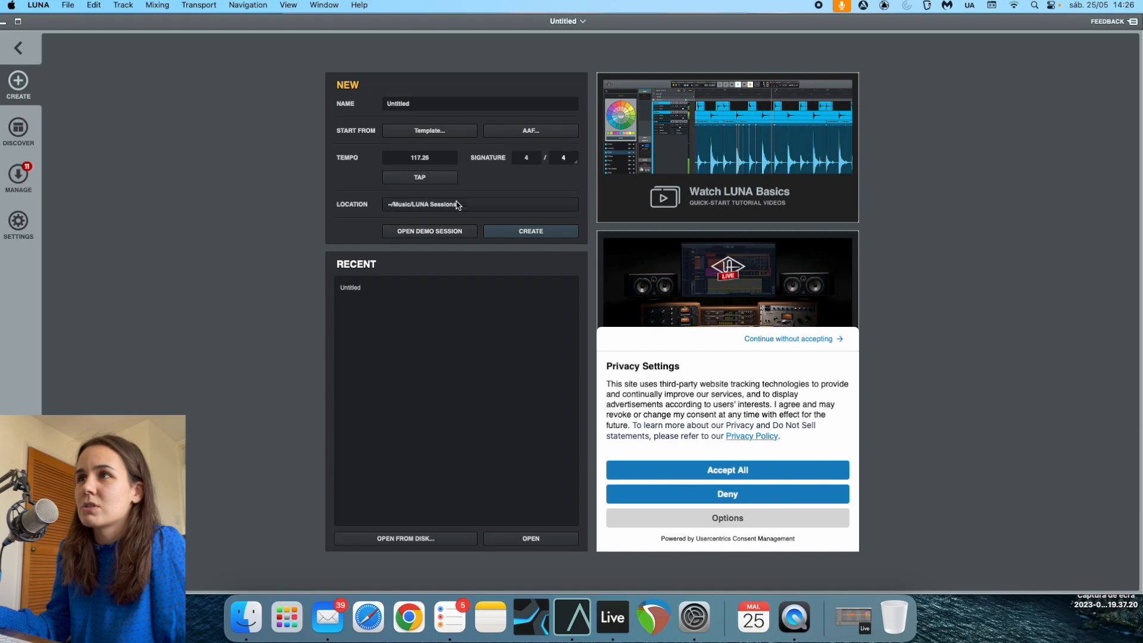
Choose the LUNA Sessions folder as the storage location and create the untitled session.
{"action": "left_click", "coordinate": [423, 206]}
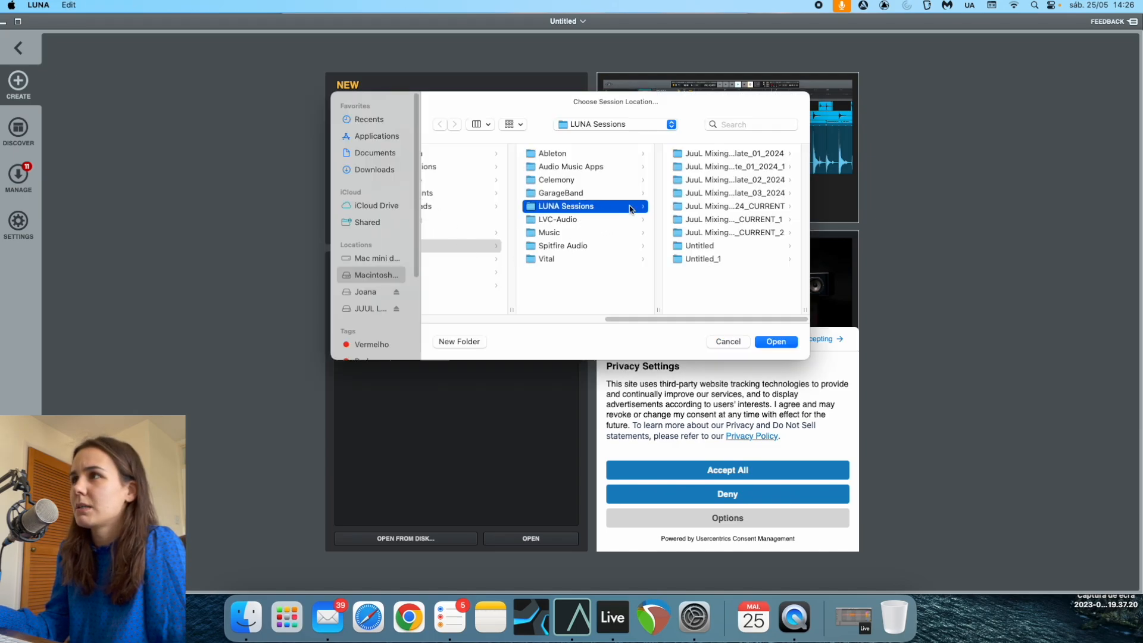
{"action": "left_click", "coordinate": [768, 343]}
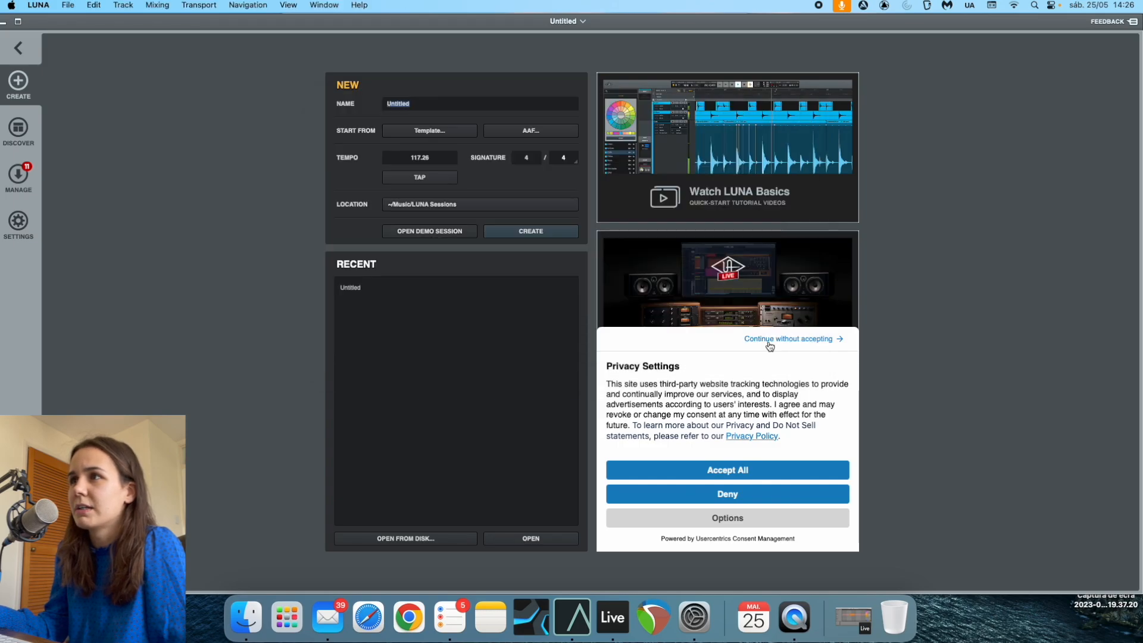
{"action": "left_click", "coordinate": [530, 233]}
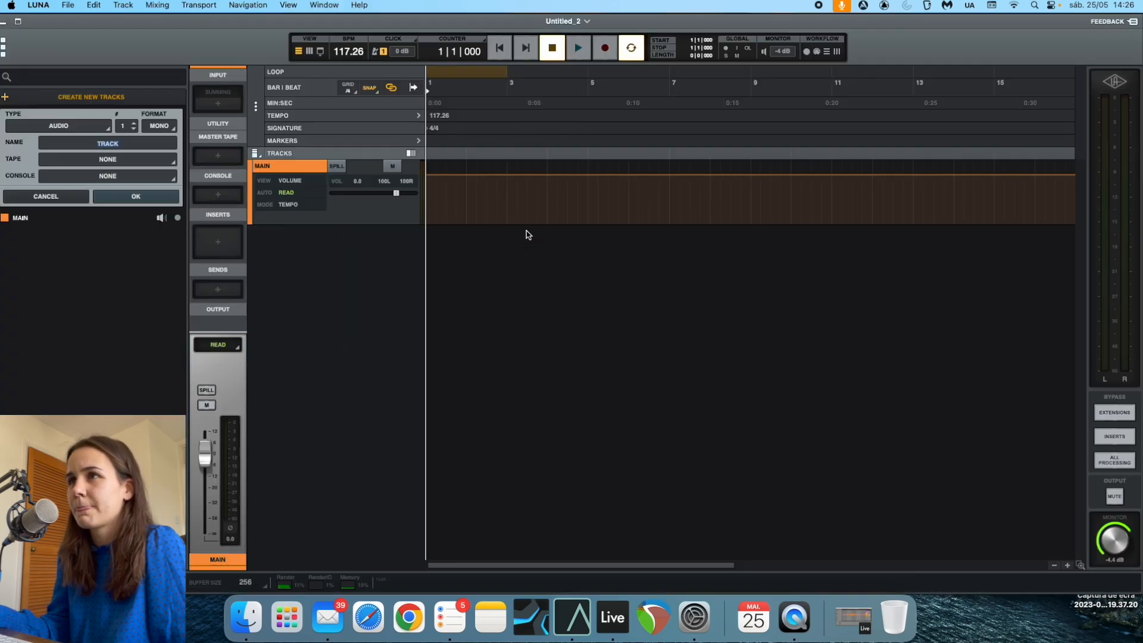
Set the height of the MAIN track to Pico in the timeline.
{"action": "left_click", "coordinate": [272, 167]}
{"action": "left_click", "coordinate": [256, 154]}
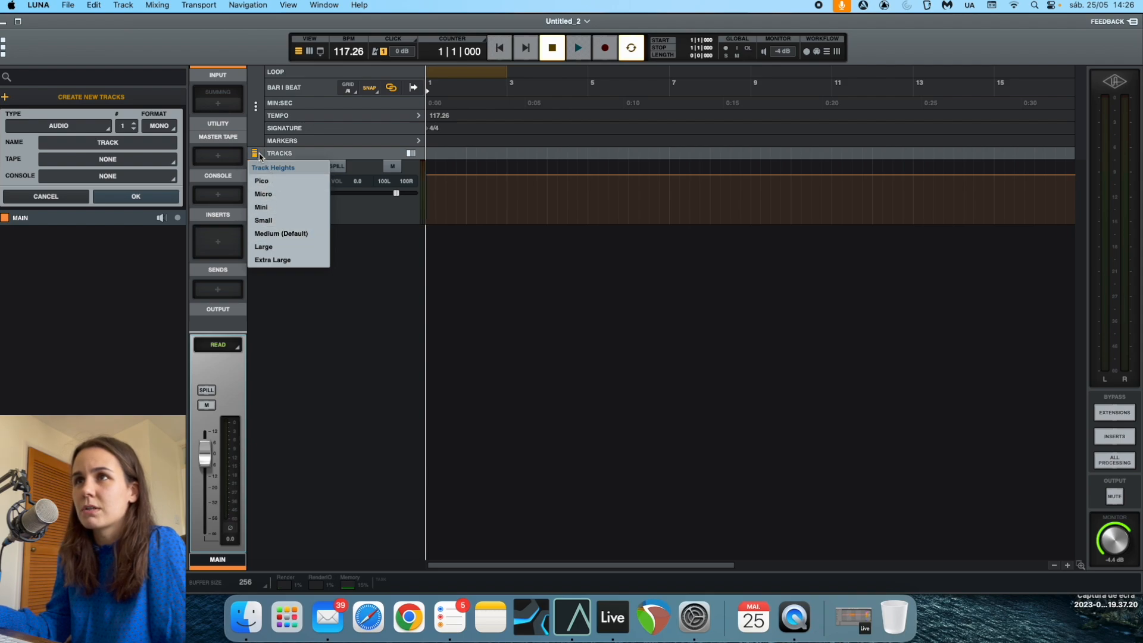
{"action": "left_click", "coordinate": [275, 187]}
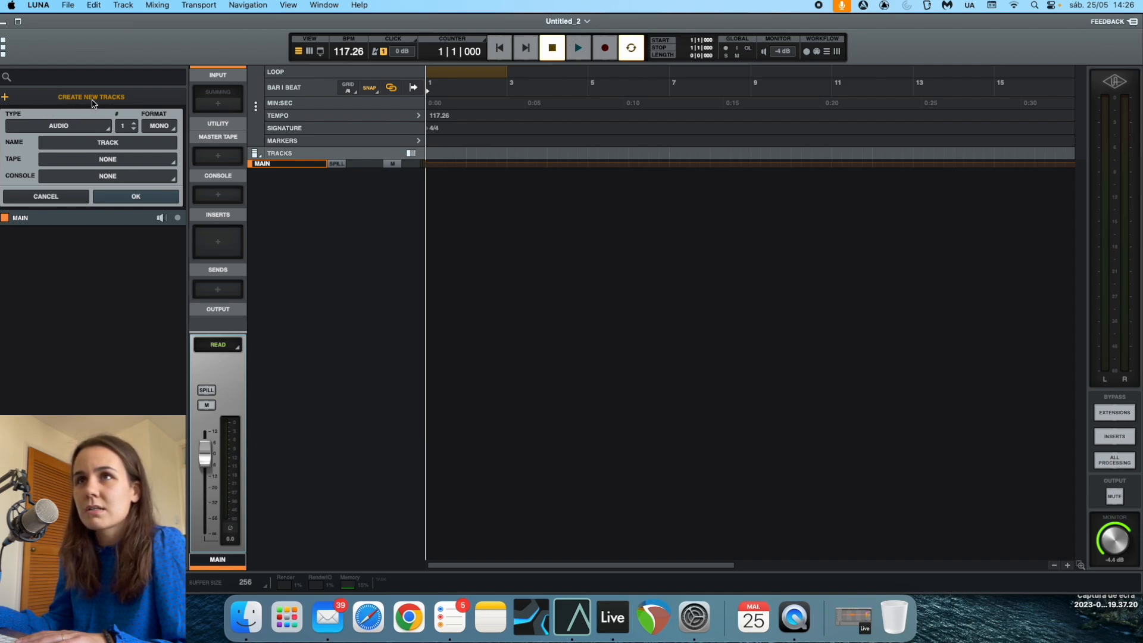
Create 20 new stereo bus tracks with the base name BUS.
{"action": "left_click", "coordinate": [75, 125]}
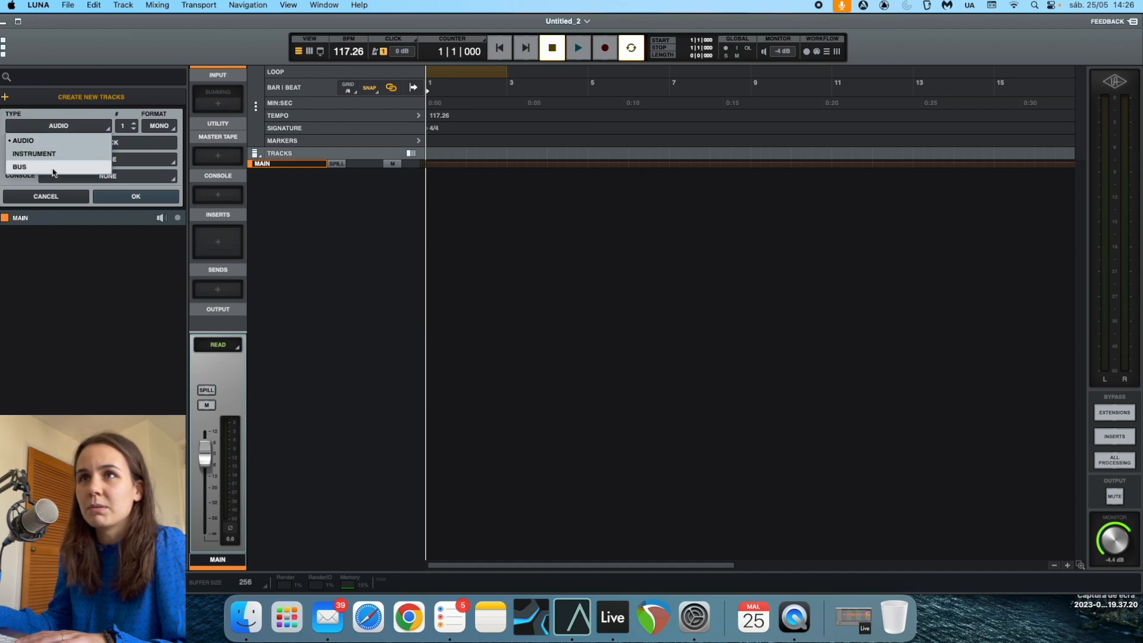
{"action": "left_click", "coordinate": [55, 172]}
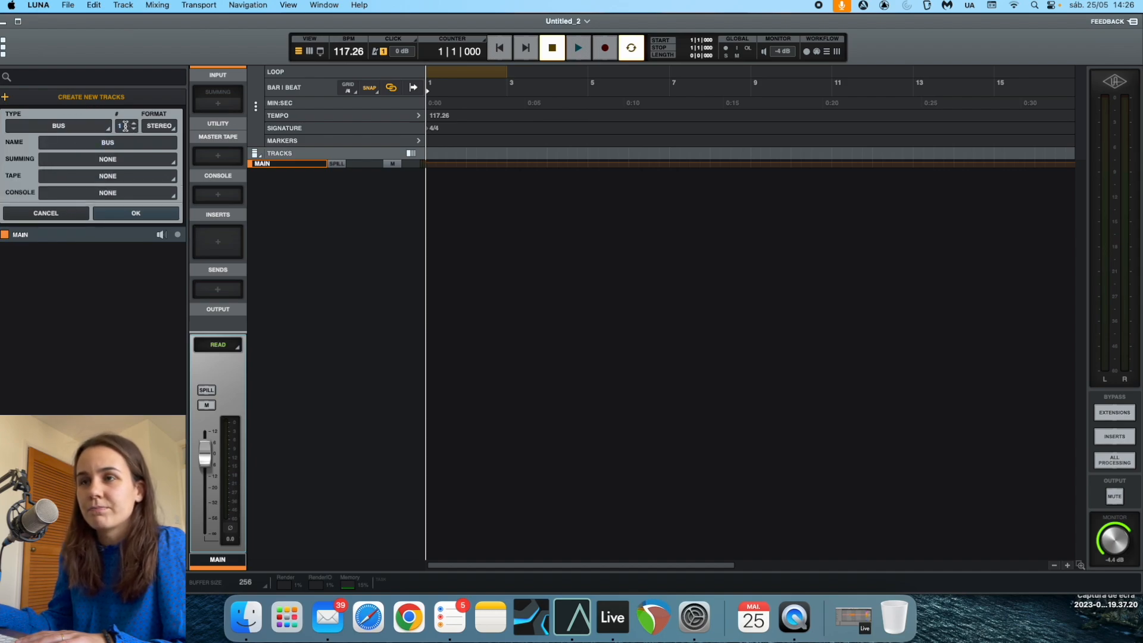
{"action": "type", "text": "2"}
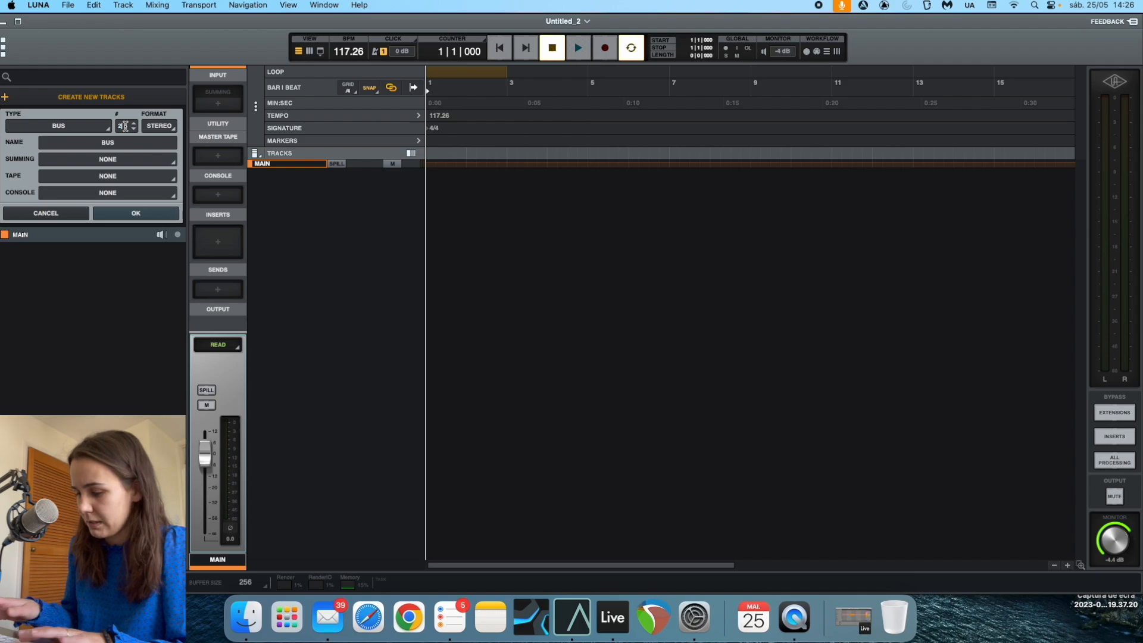
{"action": "type", "text": "0"}
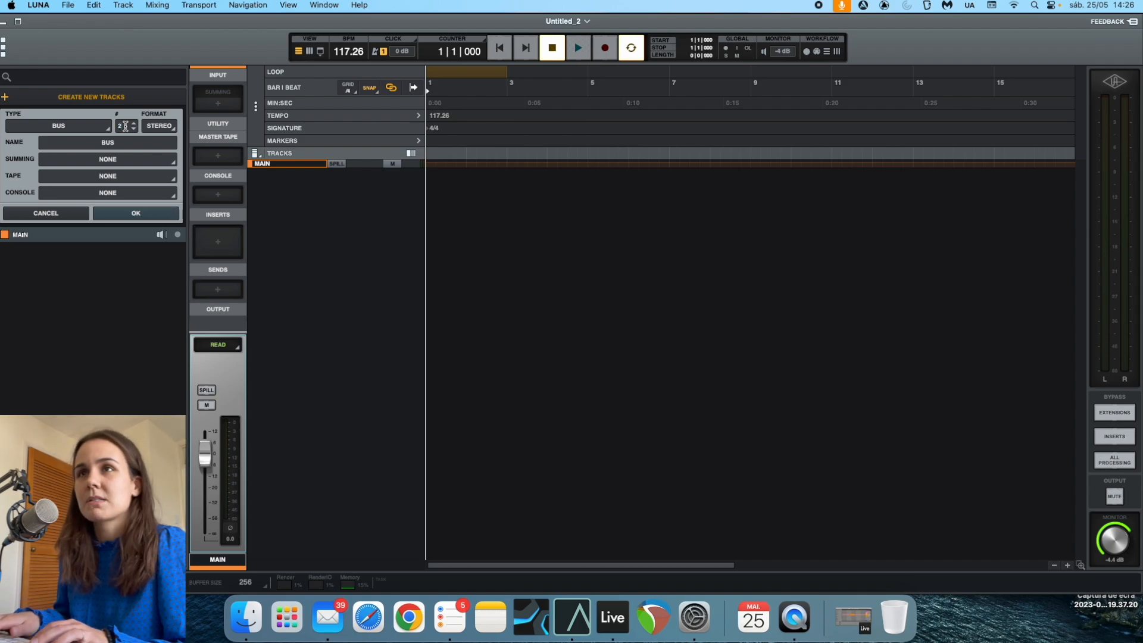
{"action": "left_click", "coordinate": [161, 127]}
{"action": "left_click", "coordinate": [160, 127]}
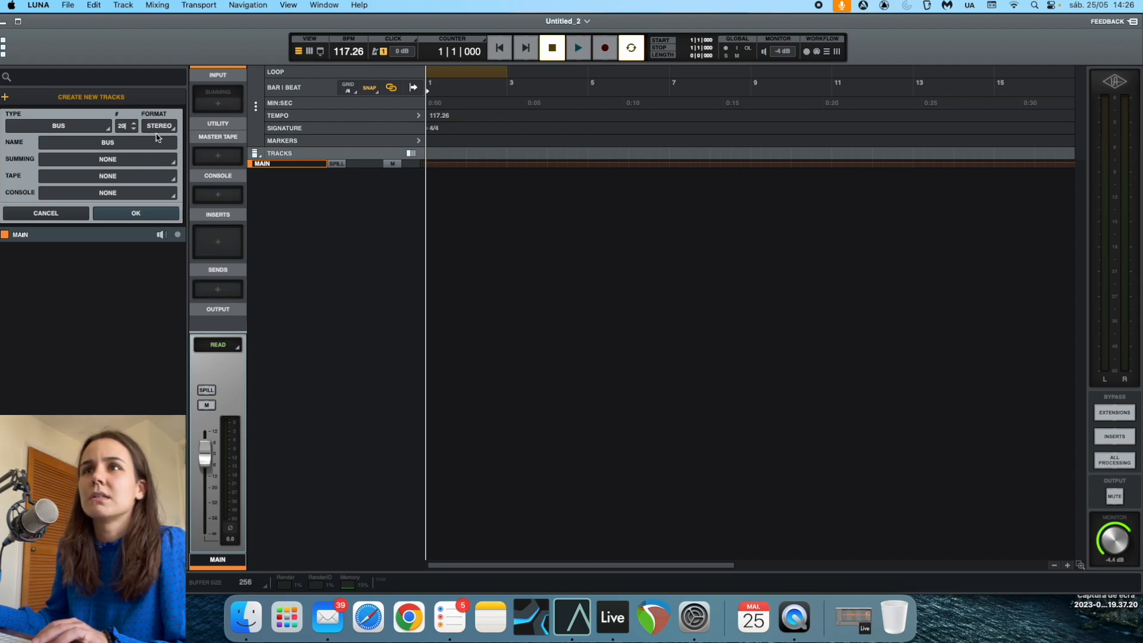
{"action": "left_click", "coordinate": [147, 212]}
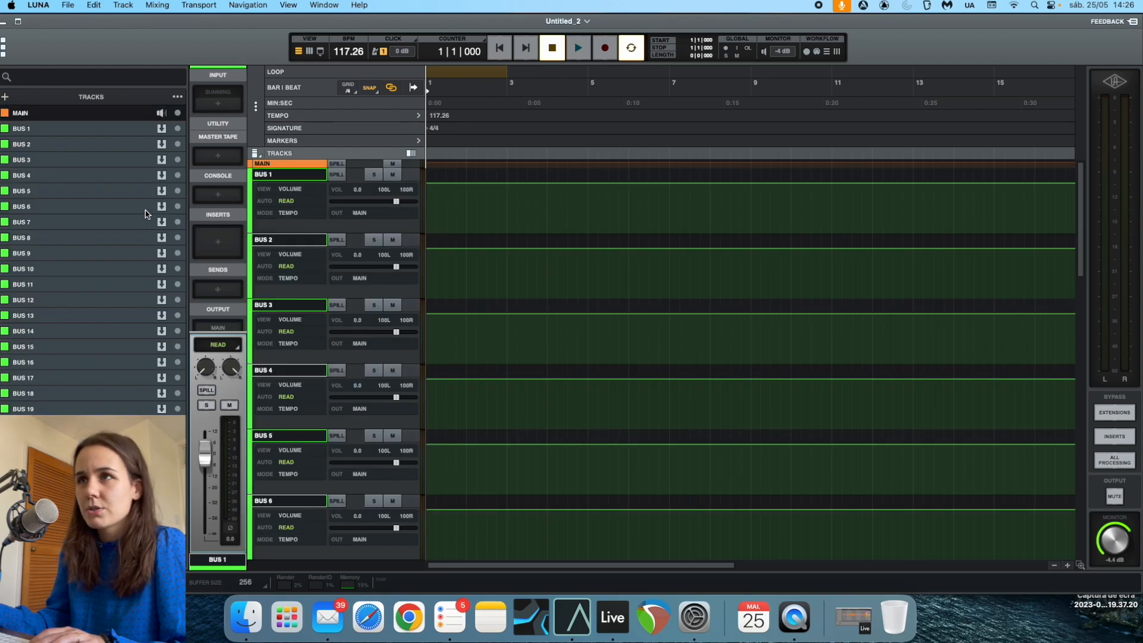
Reduce the height of all the new bus tracks to Pico and clear the multiple track selection.
{"action": "left_click", "coordinate": [254, 155]}
{"action": "left_click", "coordinate": [269, 181]}
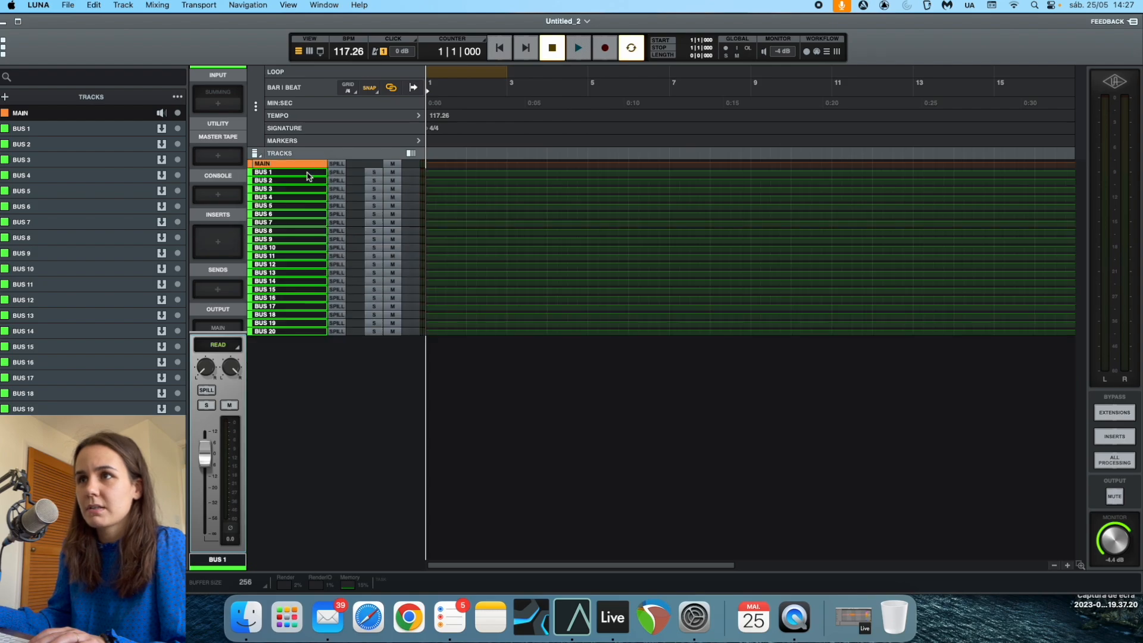
{"action": "left_click", "coordinate": [304, 329], "text": "shift"}
{"action": "left_click", "coordinate": [305, 324]}
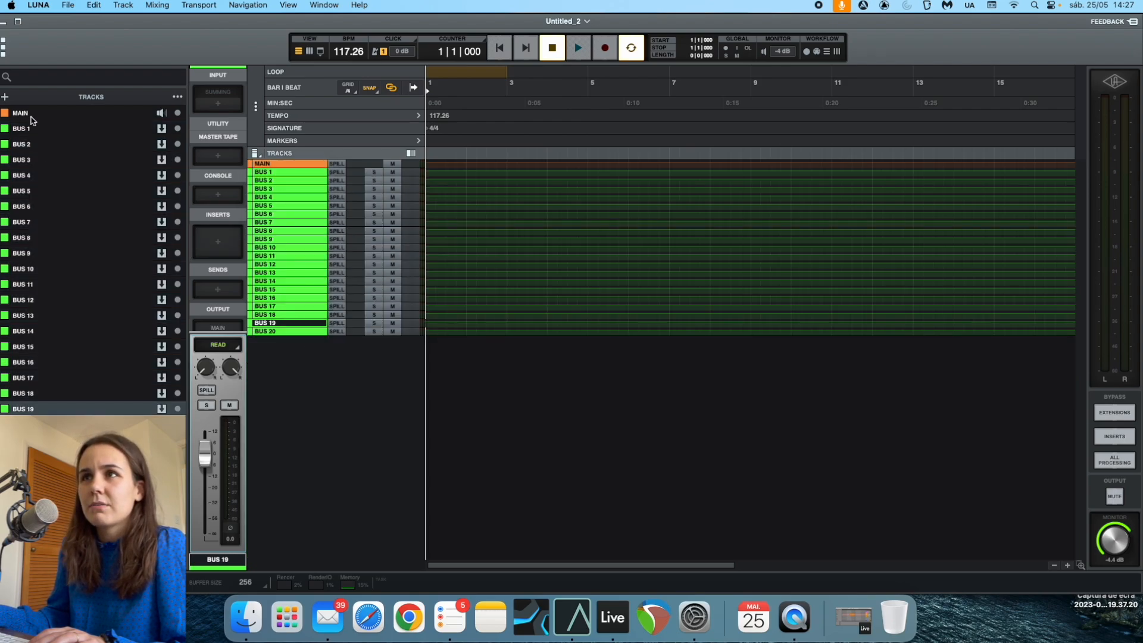
Rename the BUS 1 track as MASTER BUS.
{"action": "left_click", "coordinate": [25, 135]}
{"action": "double_click", "coordinate": [25, 134]}
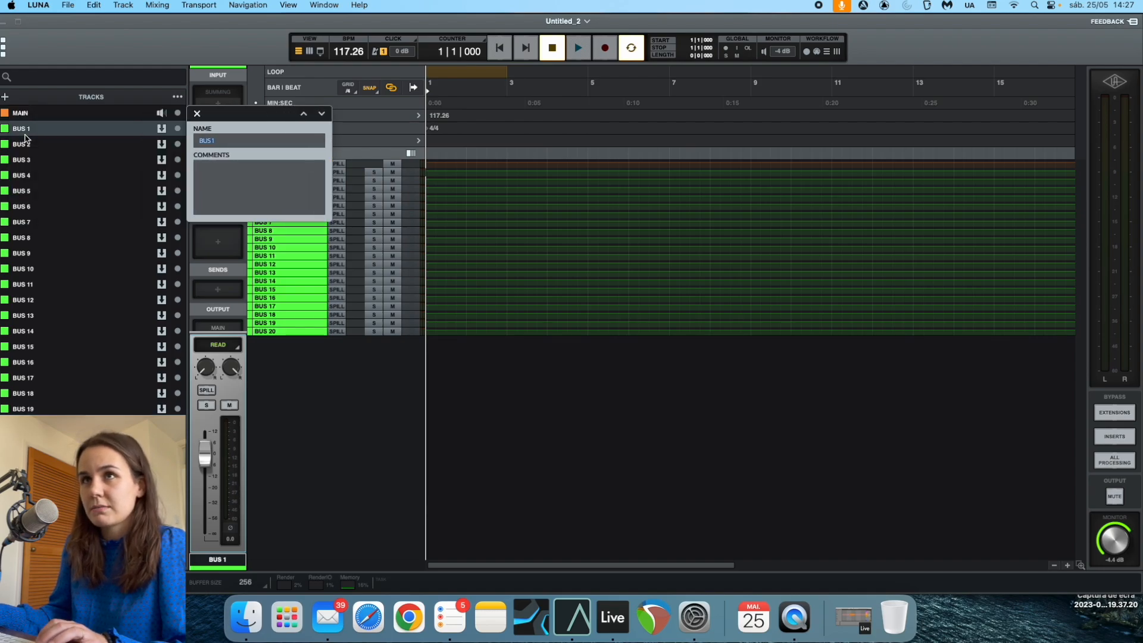
{"action": "double_click", "coordinate": [25, 134]}
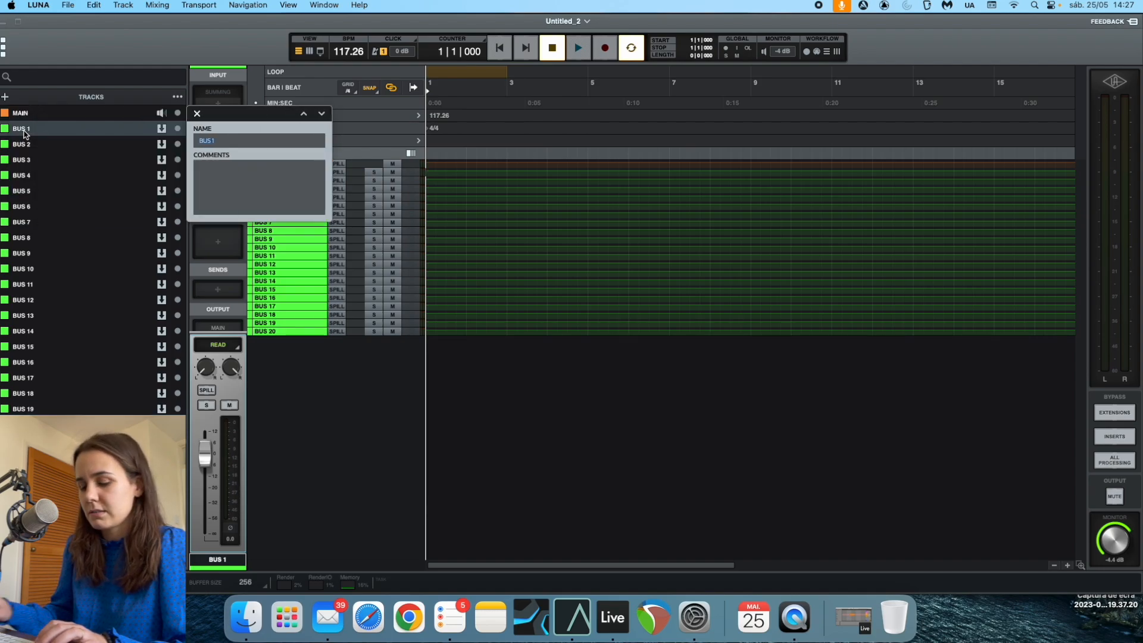
{"action": "type", "text": "MASTER BUS"}
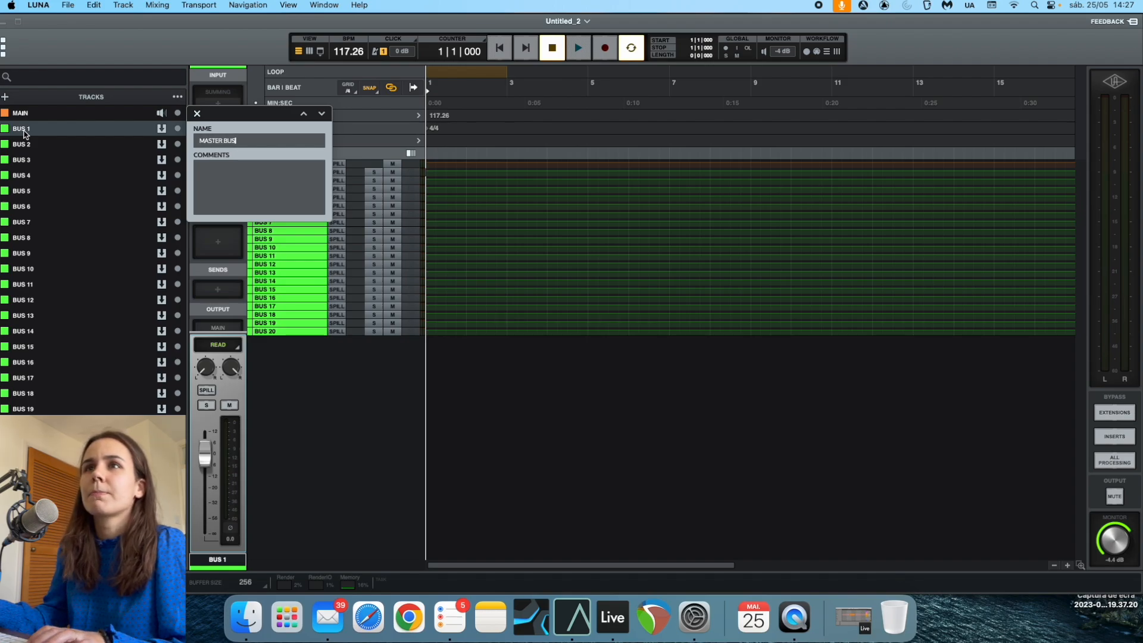
{"action": "key", "text": "Return"}
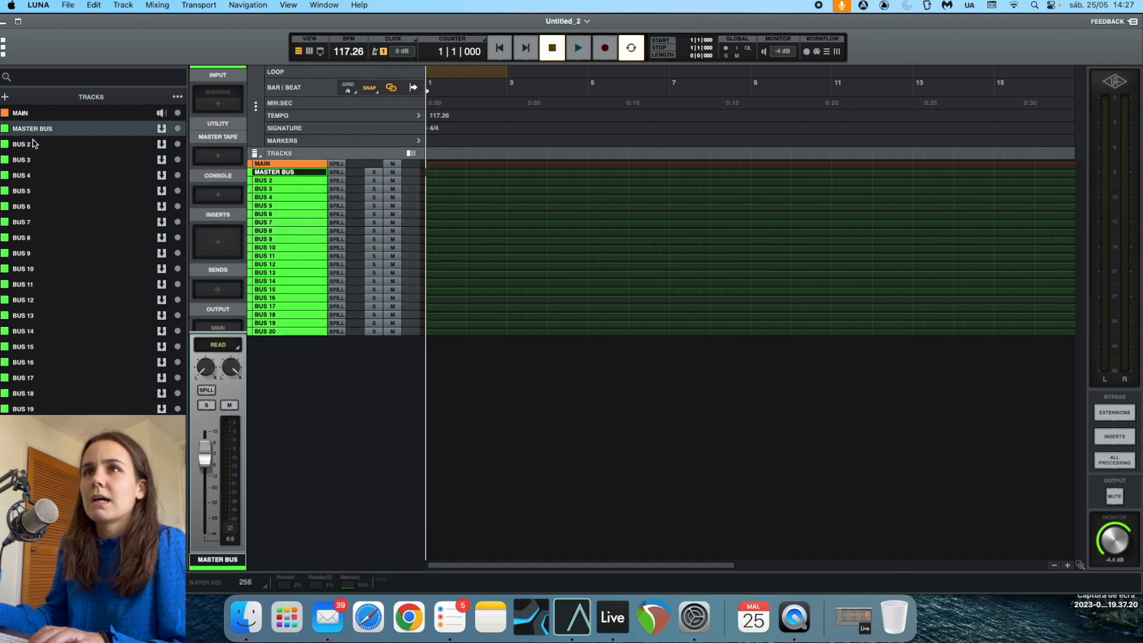
Rename the BUS 2 track as MIX BUS and close its name window.
{"action": "double_click", "coordinate": [31, 146]}
{"action": "type", "text": "MI"}
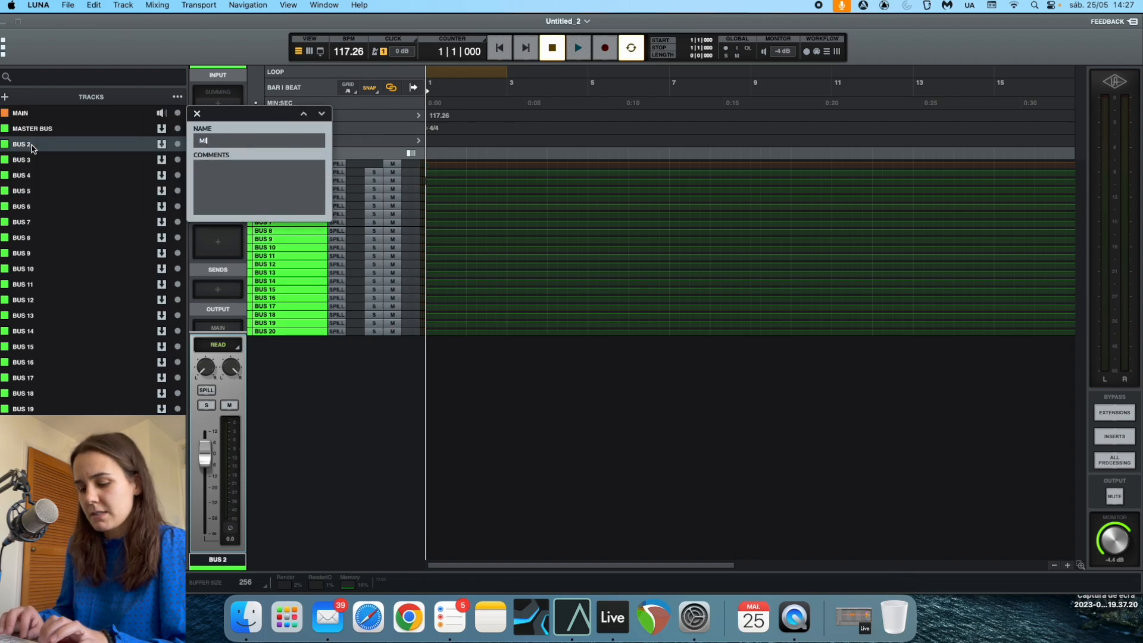
{"action": "type", "text": "X BUS"}
{"action": "key", "text": "Return"}
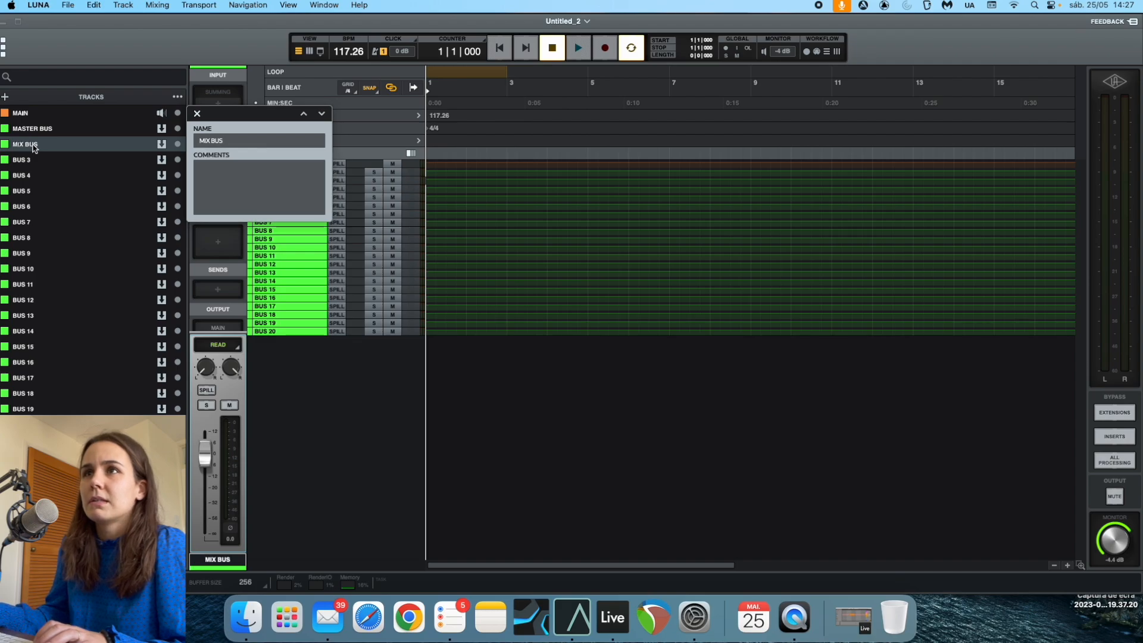
{"action": "left_click", "coordinate": [199, 116]}
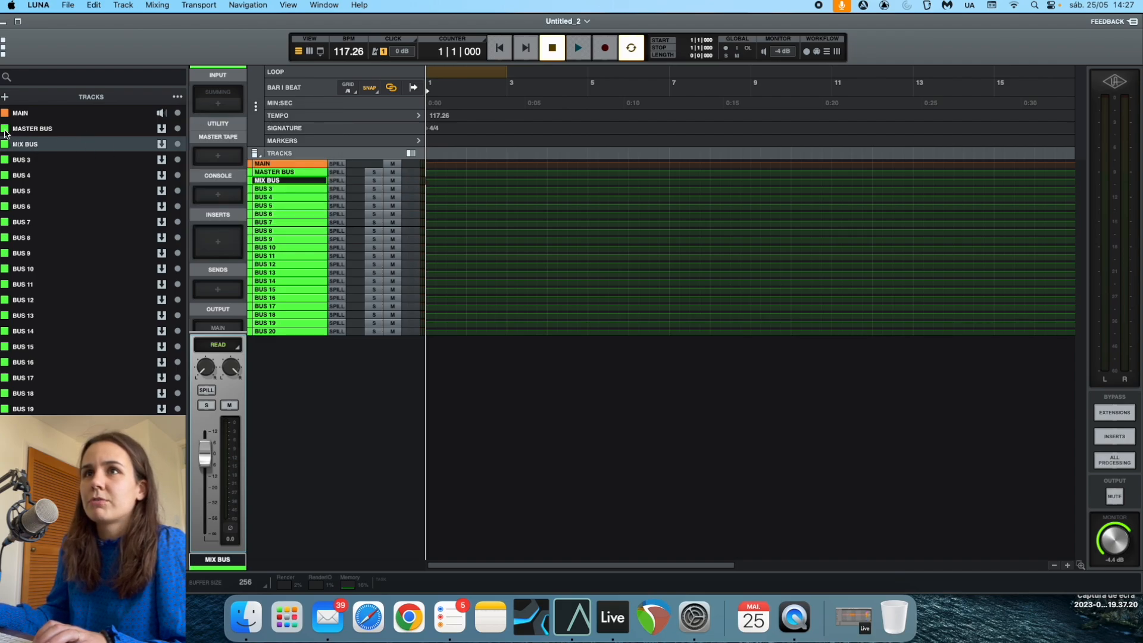
Colour the MASTER BUS track orange and the MIX BUS track red.
{"action": "left_click", "coordinate": [5, 129]}
{"action": "left_click", "coordinate": [105, 134]}
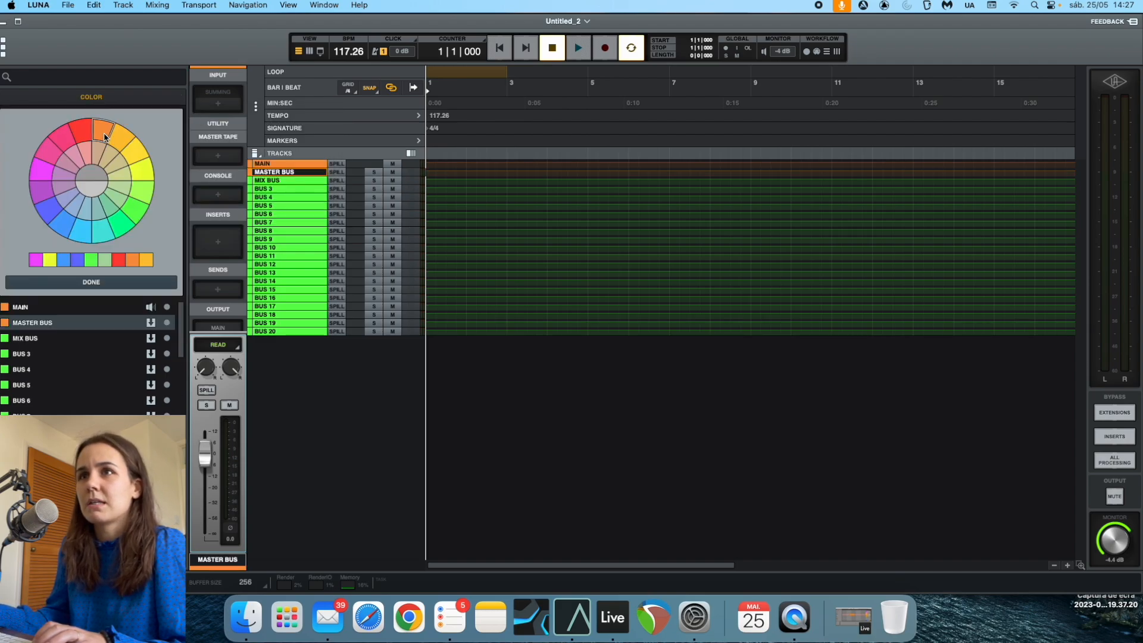
{"action": "left_click", "coordinate": [111, 284]}
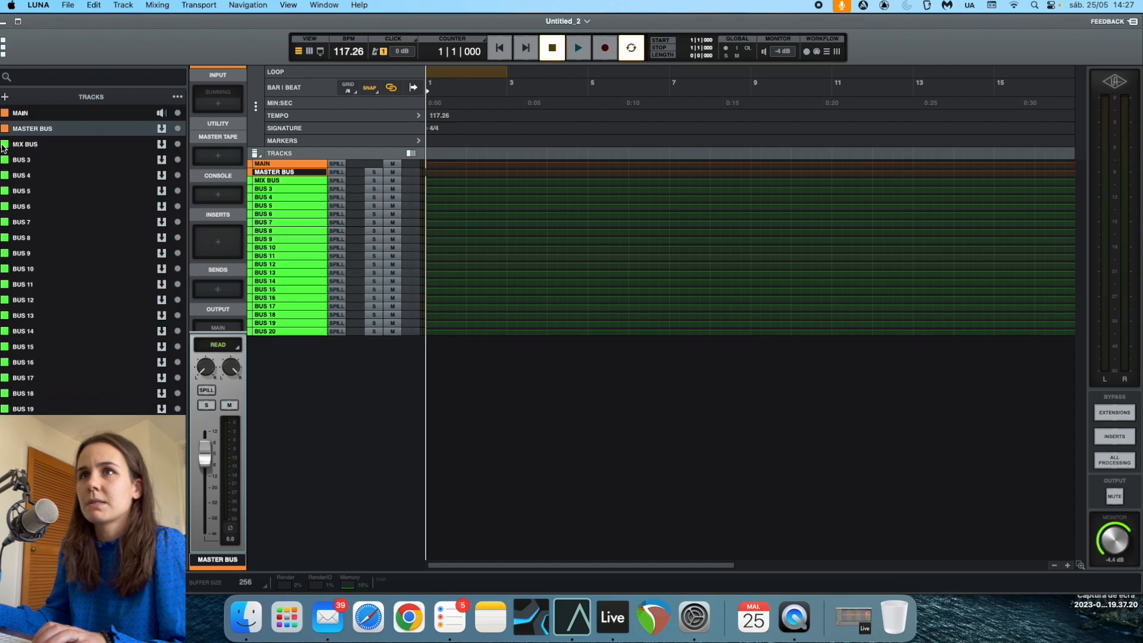
{"action": "left_click", "coordinate": [5, 145]}
{"action": "left_click", "coordinate": [81, 131]}
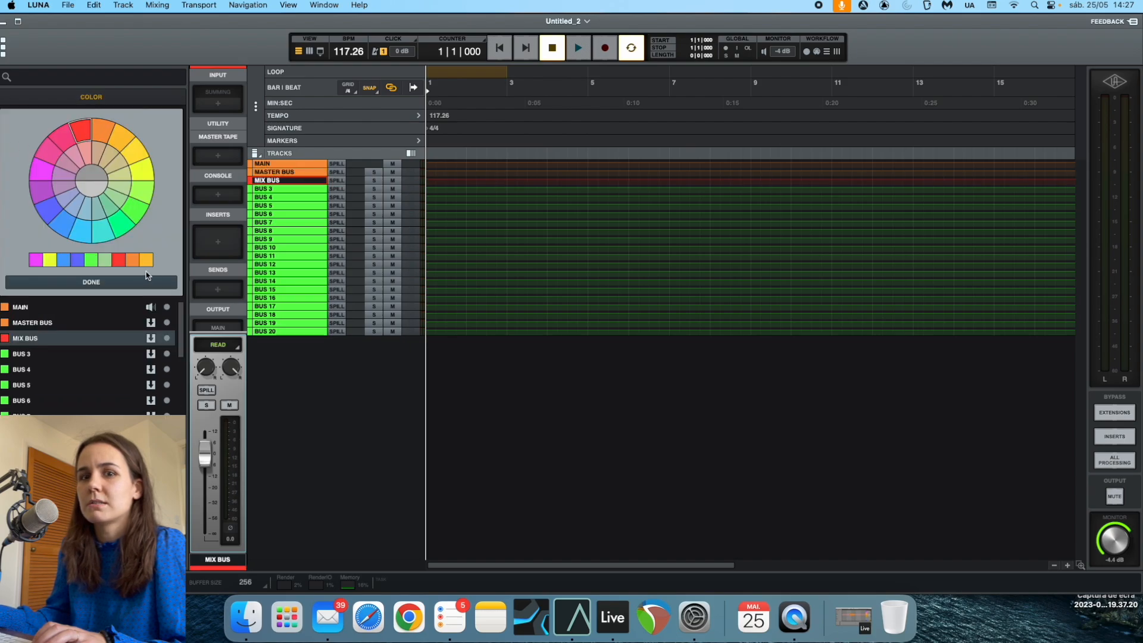
{"action": "left_click", "coordinate": [117, 286]}
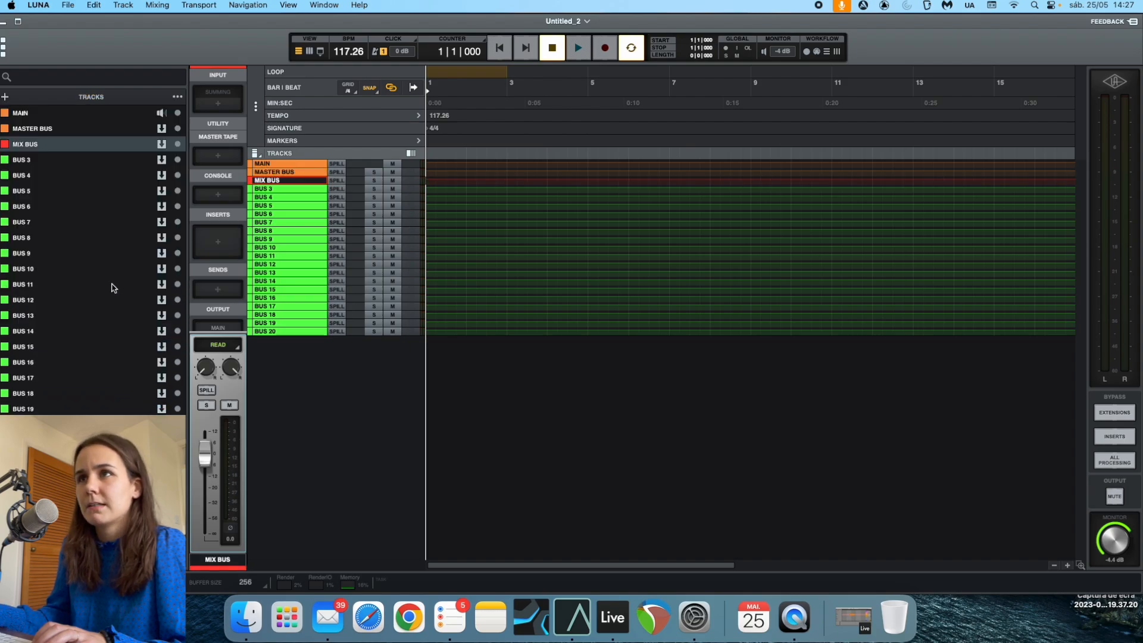
Switch to the mixer view and route the output of the MIX BUS track to MASTER BUS.
{"action": "left_click", "coordinate": [284, 164]}
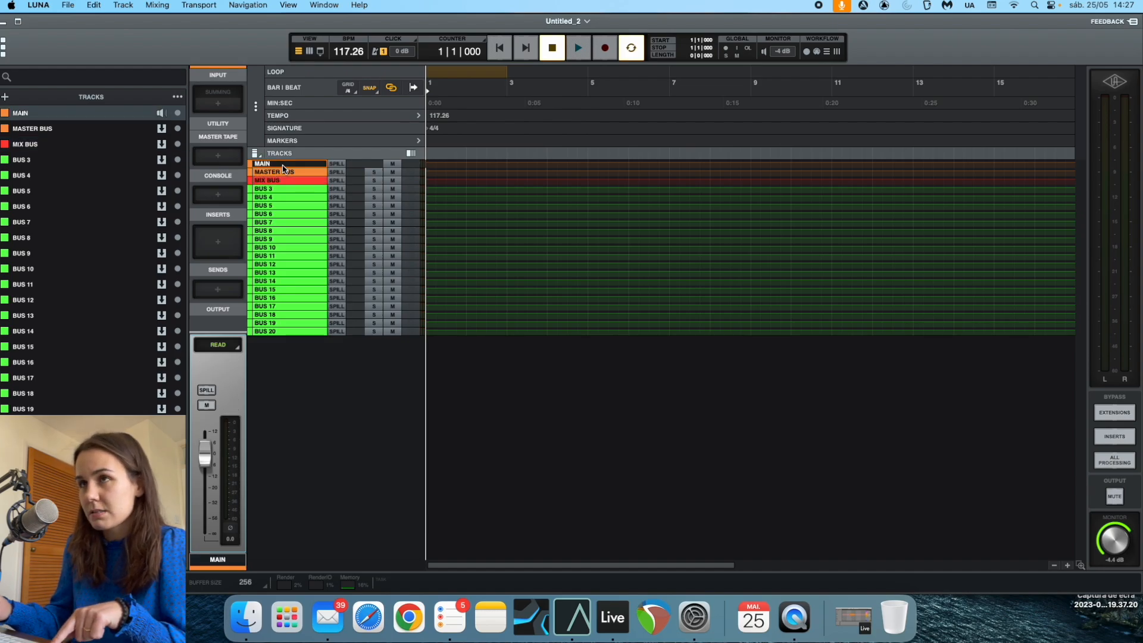
{"action": "key", "text": "super+equal"}
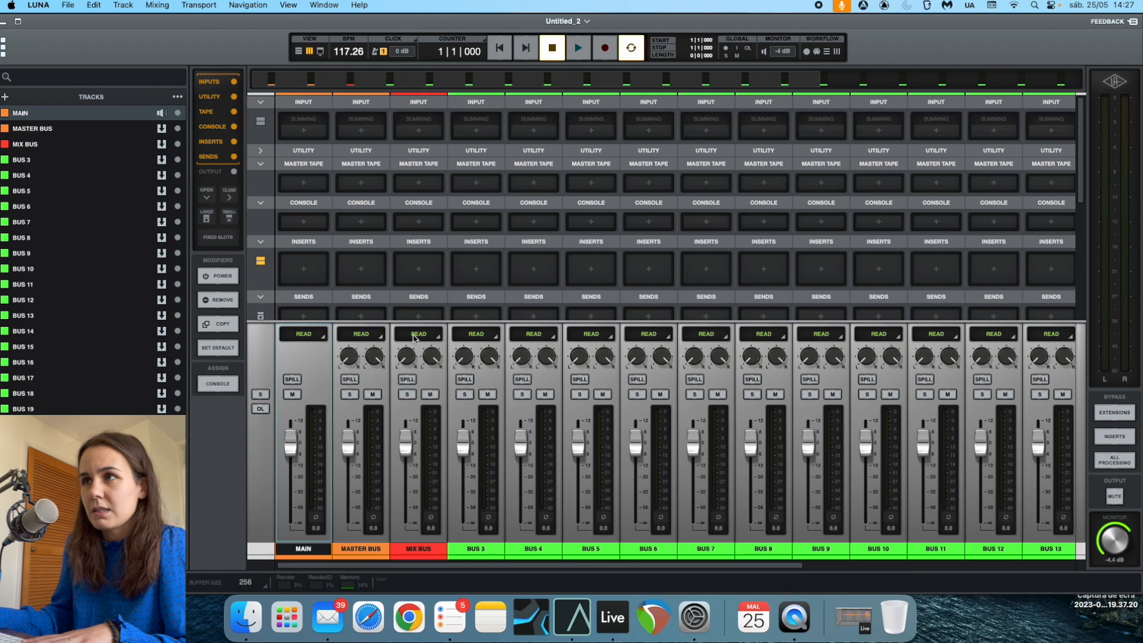
{"action": "scroll", "coordinate": [417, 278], "scroll_direction": "down", "scroll_amount": 5}
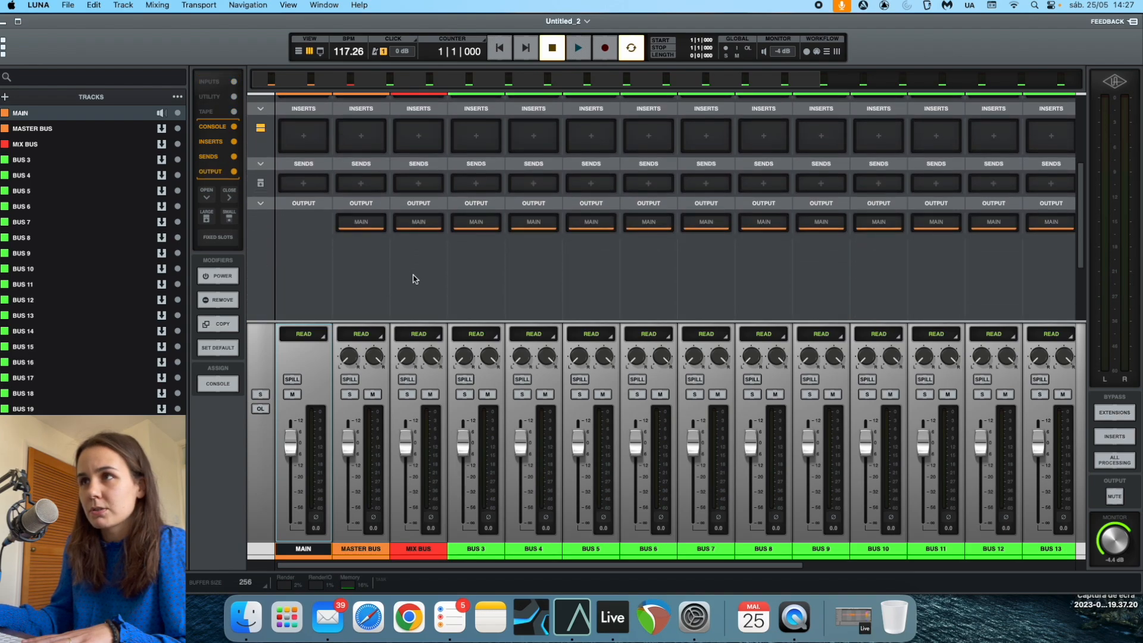
{"action": "left_click", "coordinate": [417, 224]}
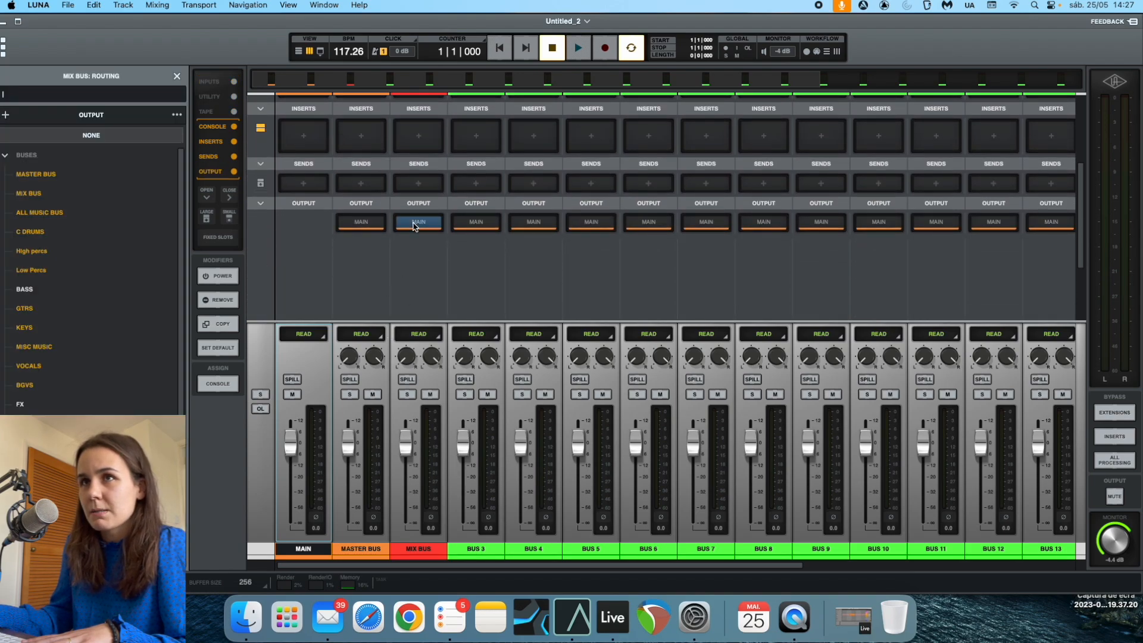
{"action": "left_click", "coordinate": [37, 174]}
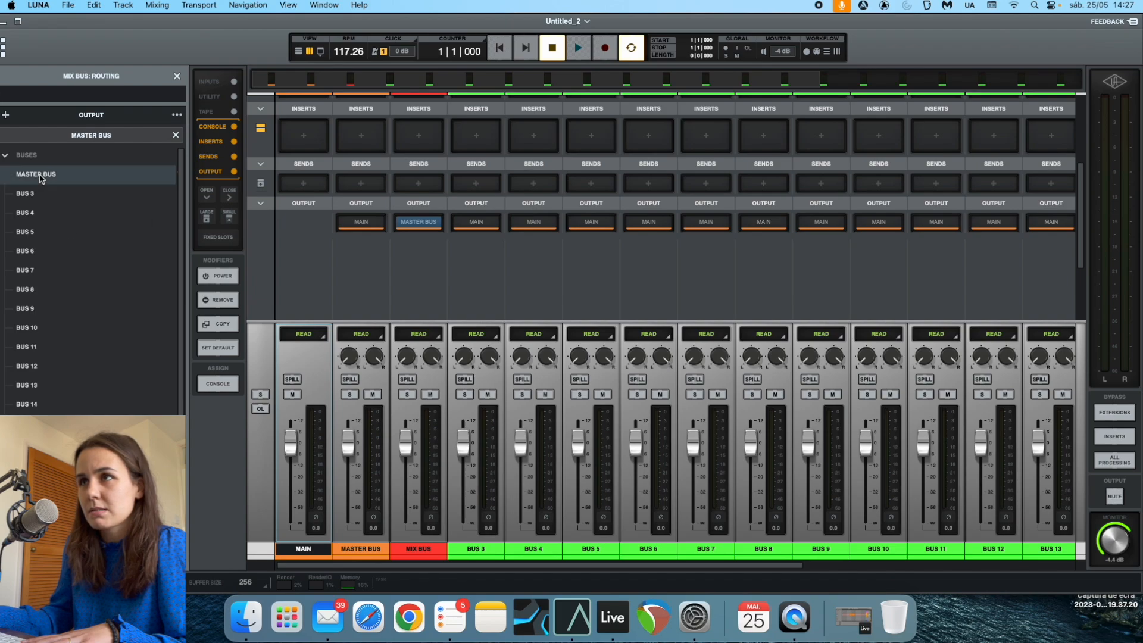
{"action": "left_click", "coordinate": [362, 221]}
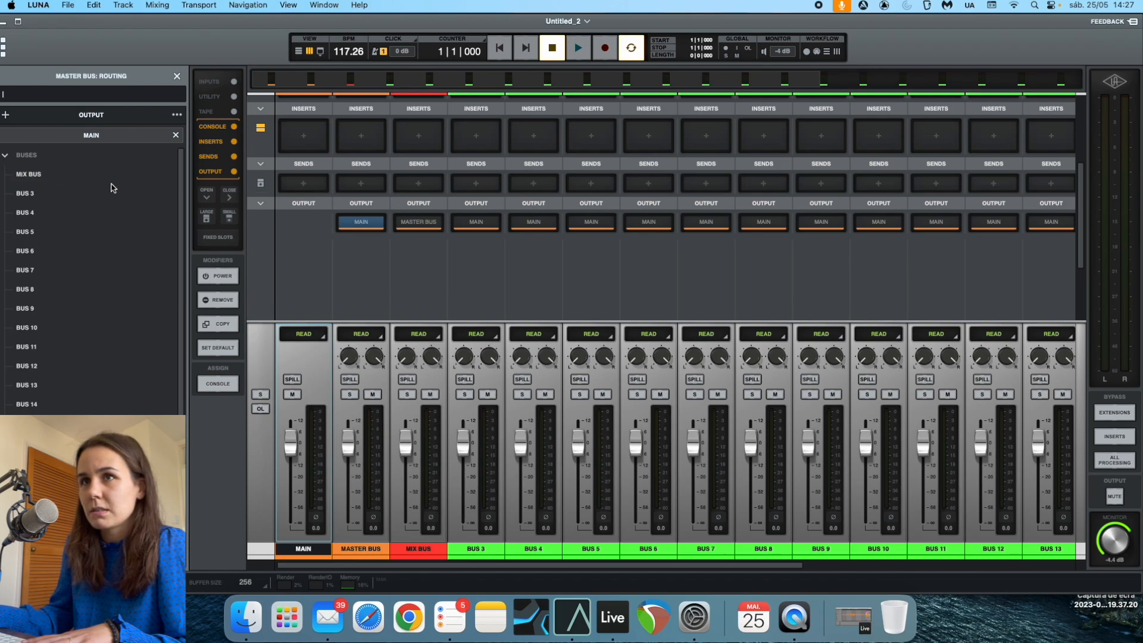
{"action": "left_click", "coordinate": [373, 223]}
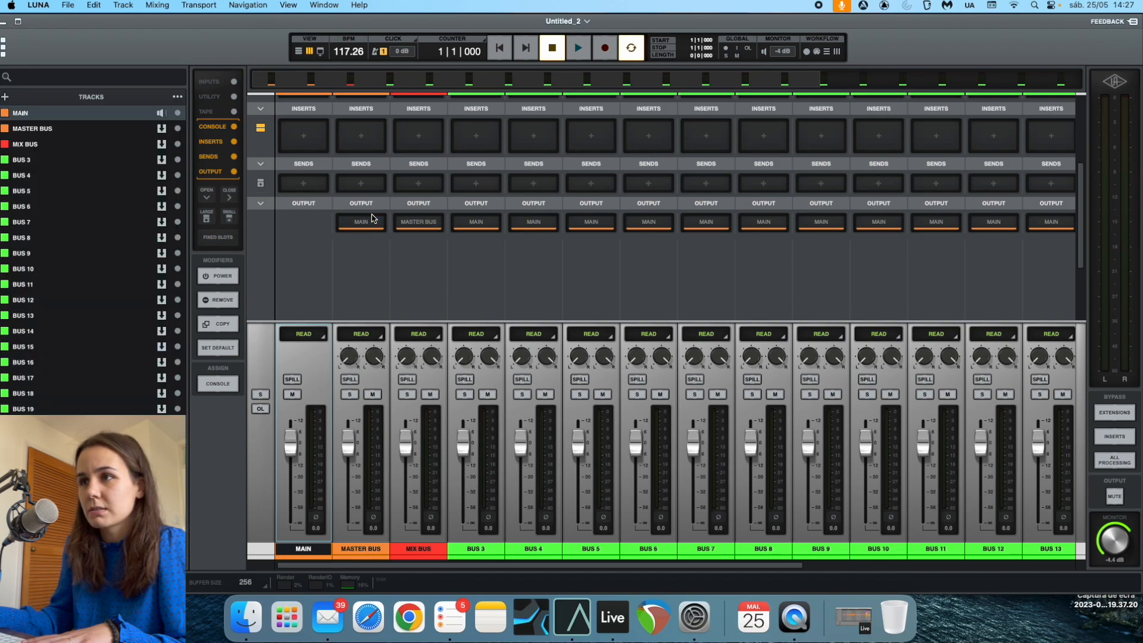
{"action": "left_click", "coordinate": [467, 548]}
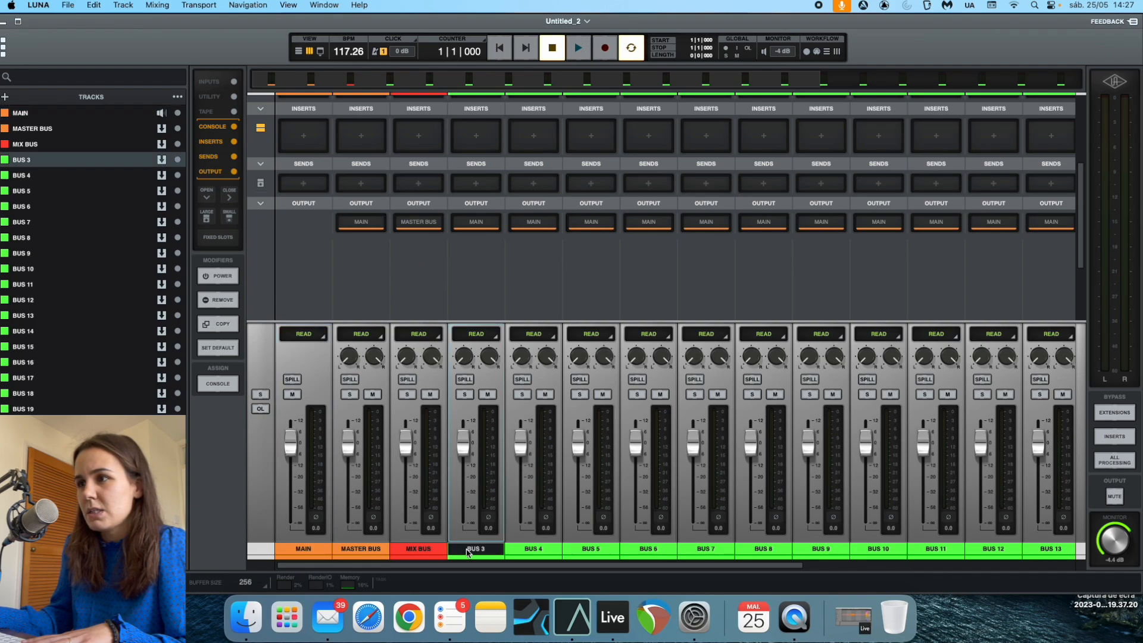
{"action": "scroll", "coordinate": [572, 554], "scroll_direction": "right", "scroll_amount": 2}
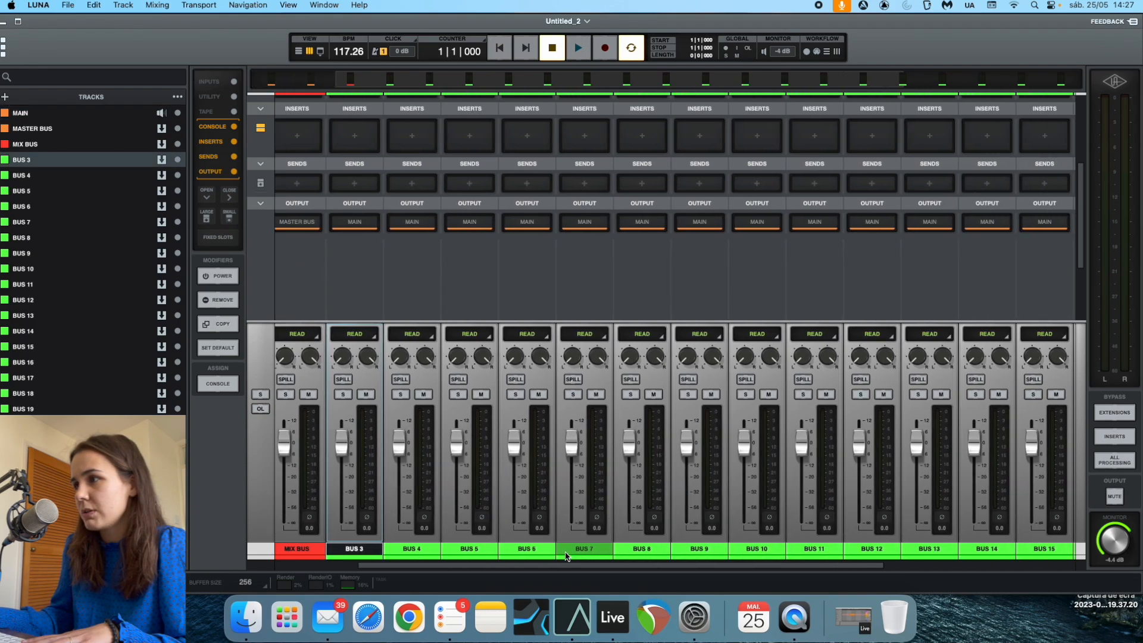
{"action": "scroll", "coordinate": [685, 551], "scroll_direction": "right", "scroll_amount": 2}
{"action": "left_click", "coordinate": [832, 549], "text": "shift"}
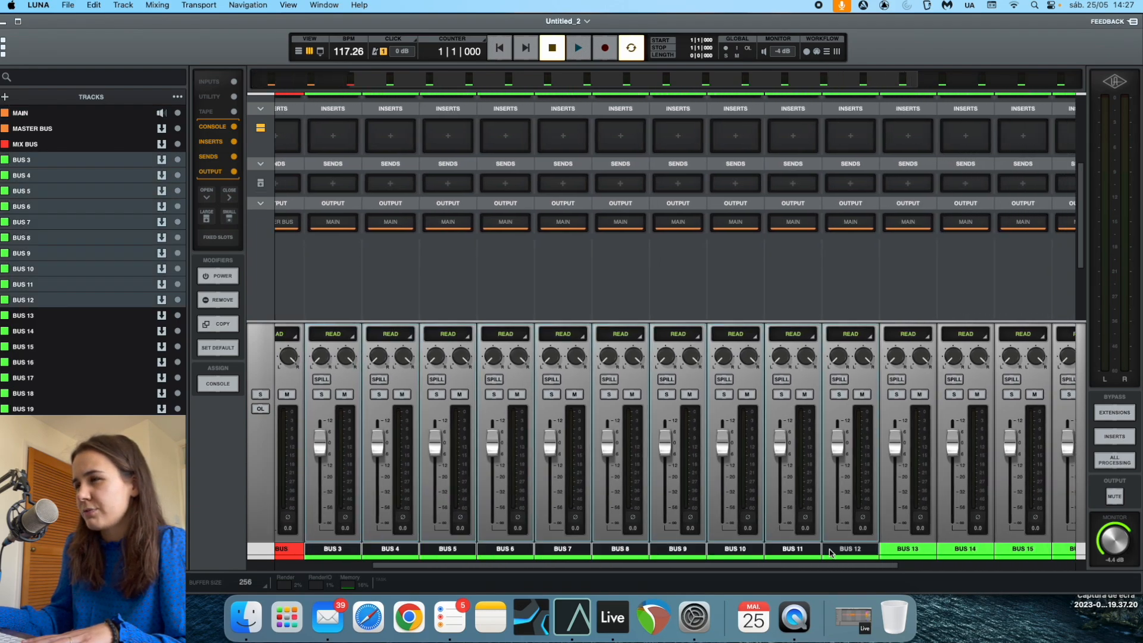
{"action": "left_click", "coordinate": [904, 549]}
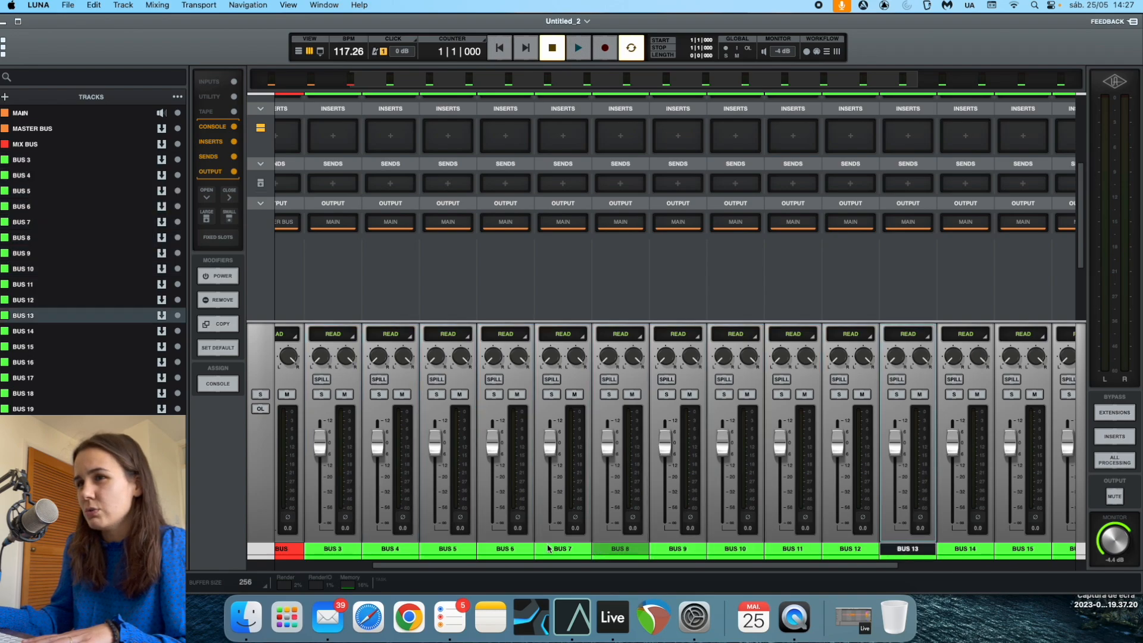
Rename the BUS 3 track as ALL MUSIC BUS and the BUS 4 track as C DRUMS.
{"action": "left_click", "coordinate": [348, 549]}
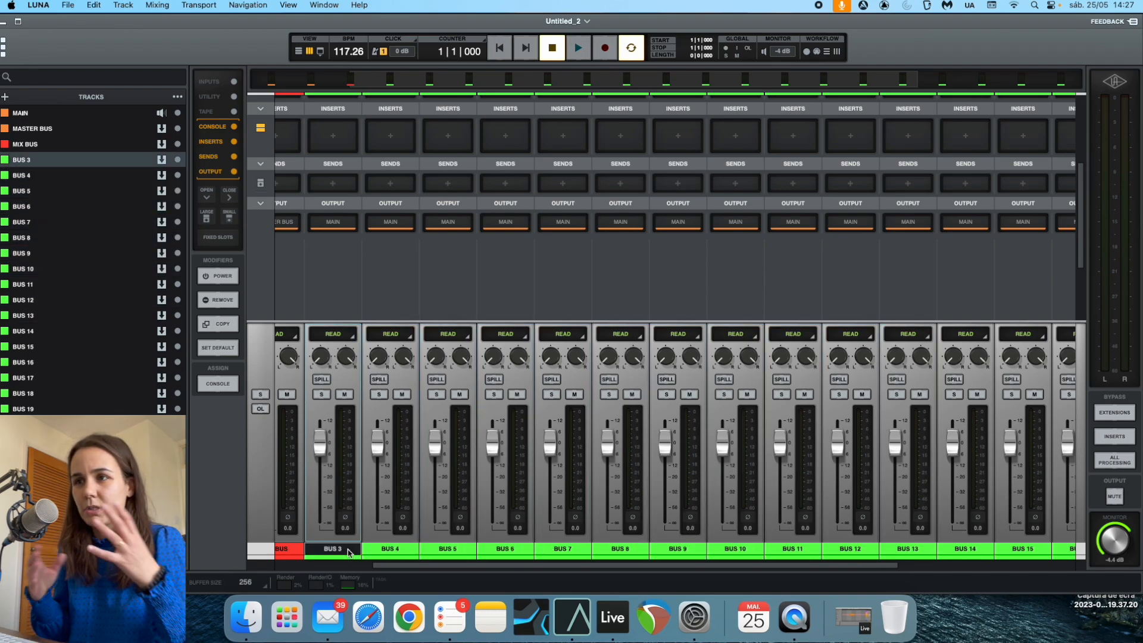
{"action": "double_click", "coordinate": [348, 550]}
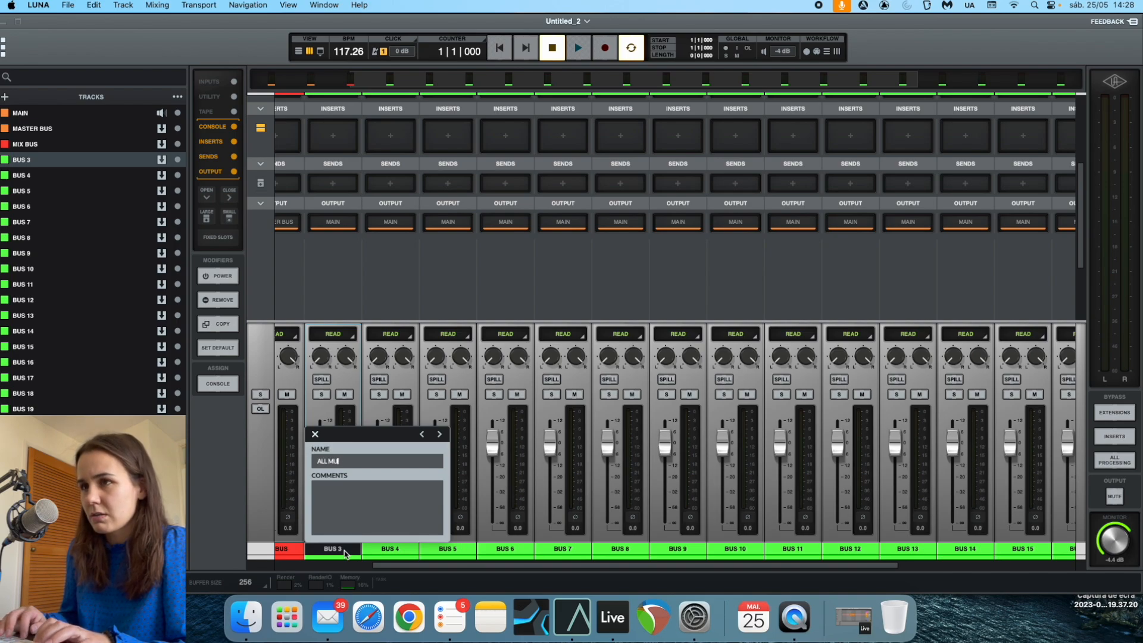
{"action": "key", "text": "Return"}
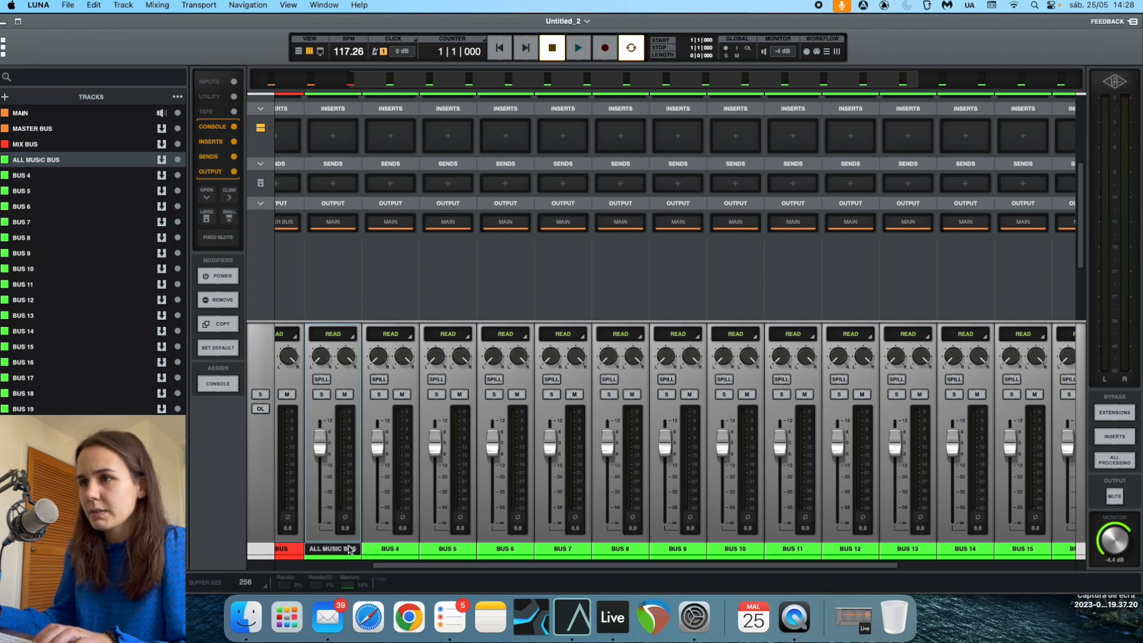
{"action": "double_click", "coordinate": [372, 549]}
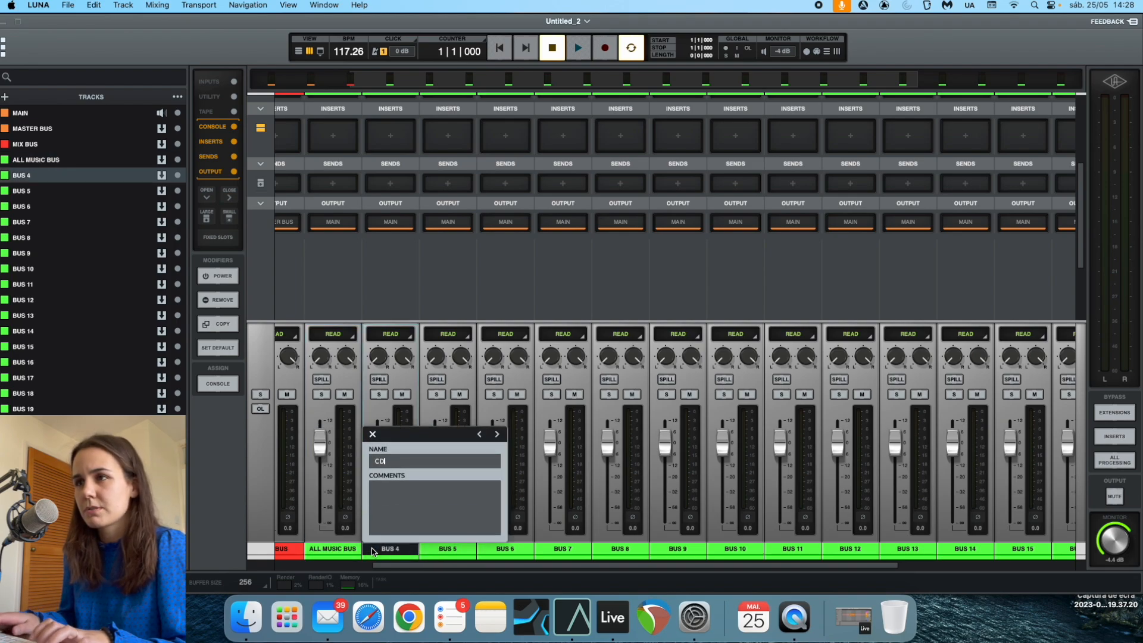
{"action": "key", "text": "Return"}
Rename the BUS 5 track as HIGH PERCS and the BUS 6 track as LOW PERCS.
{"action": "left_click", "coordinate": [448, 548]}
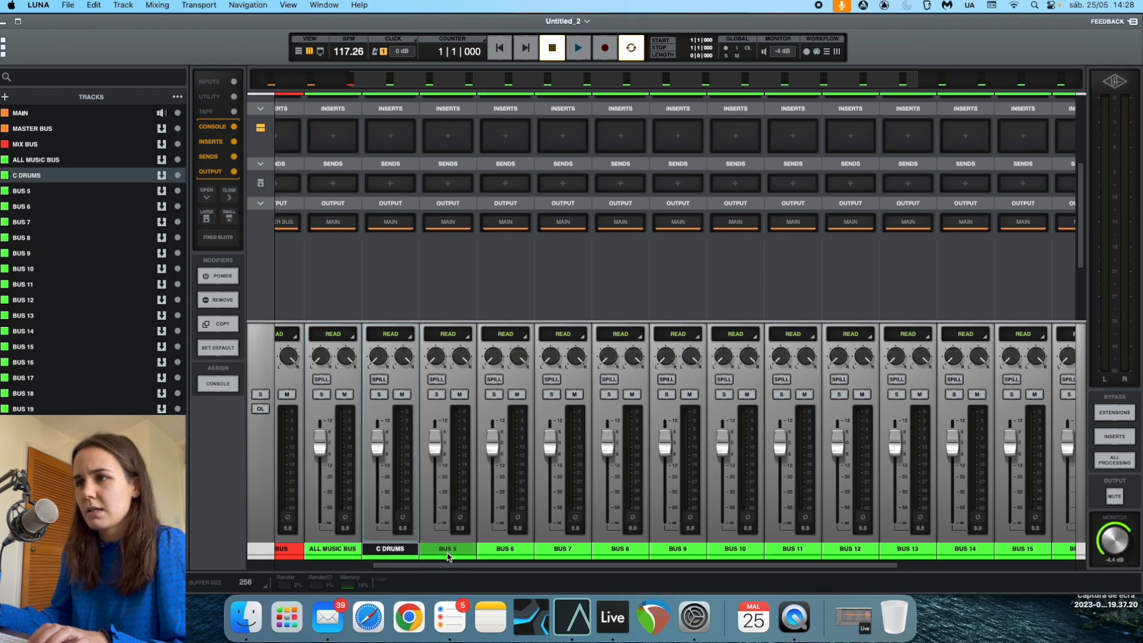
{"action": "double_click", "coordinate": [448, 549]}
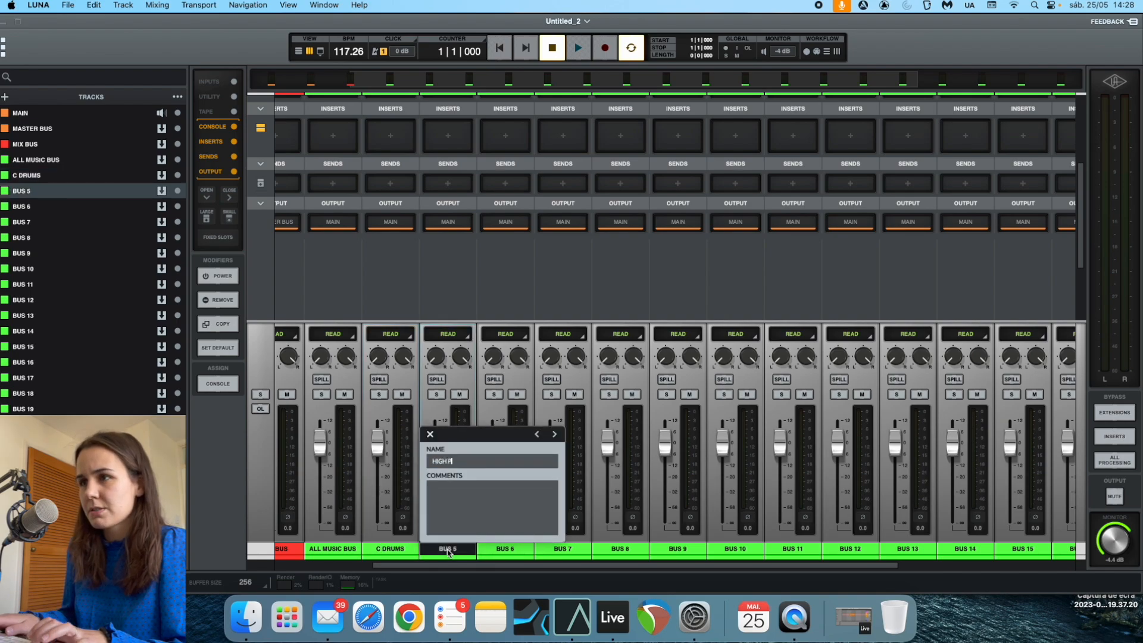
{"action": "key", "text": "Return"}
{"action": "left_click", "coordinate": [512, 549]}
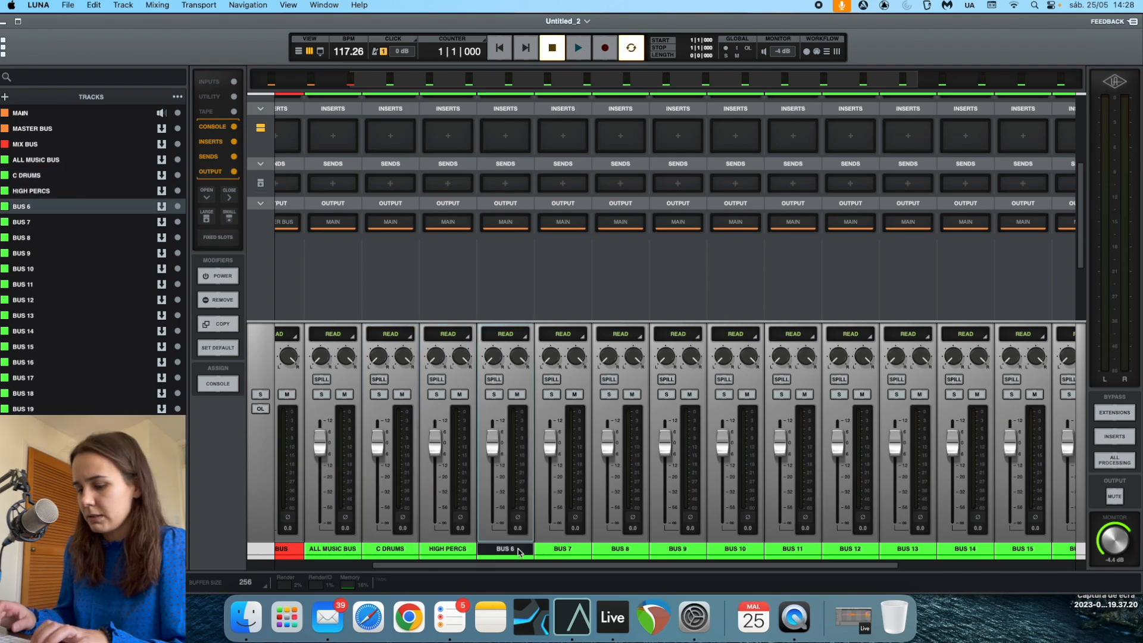
{"action": "double_click", "coordinate": [517, 549]}
{"action": "type", "text": "LOW PERCS"}
{"action": "key", "text": "Return"}
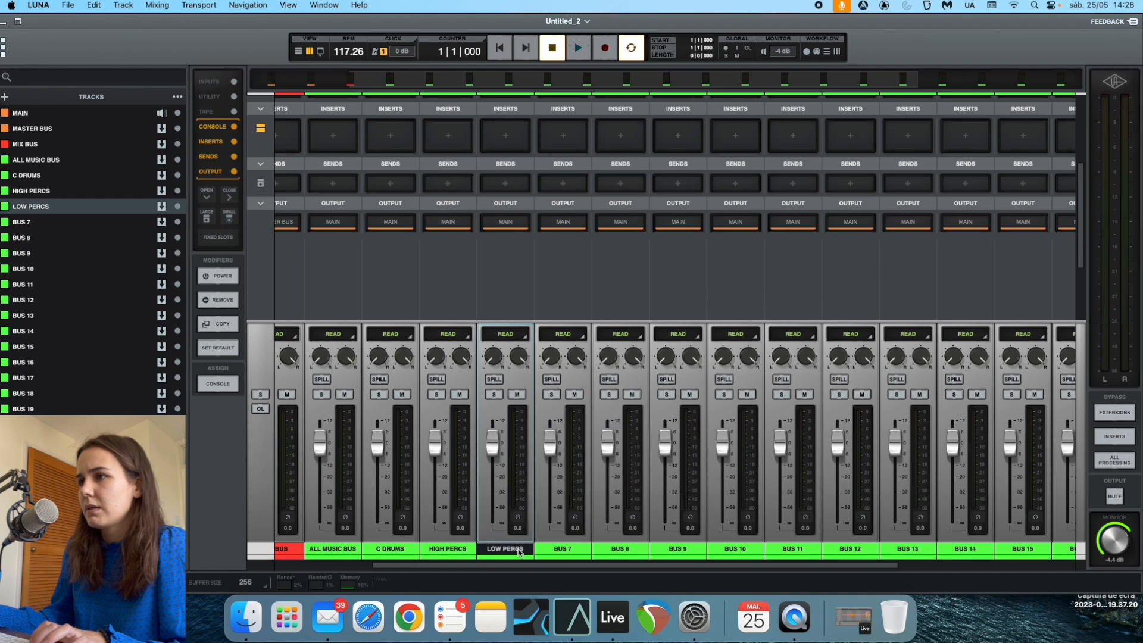
Rename the BUS 7 track as BASS and the BUS 8 track as GTRS.
{"action": "double_click", "coordinate": [565, 549]}
{"action": "type", "text": "BA"}
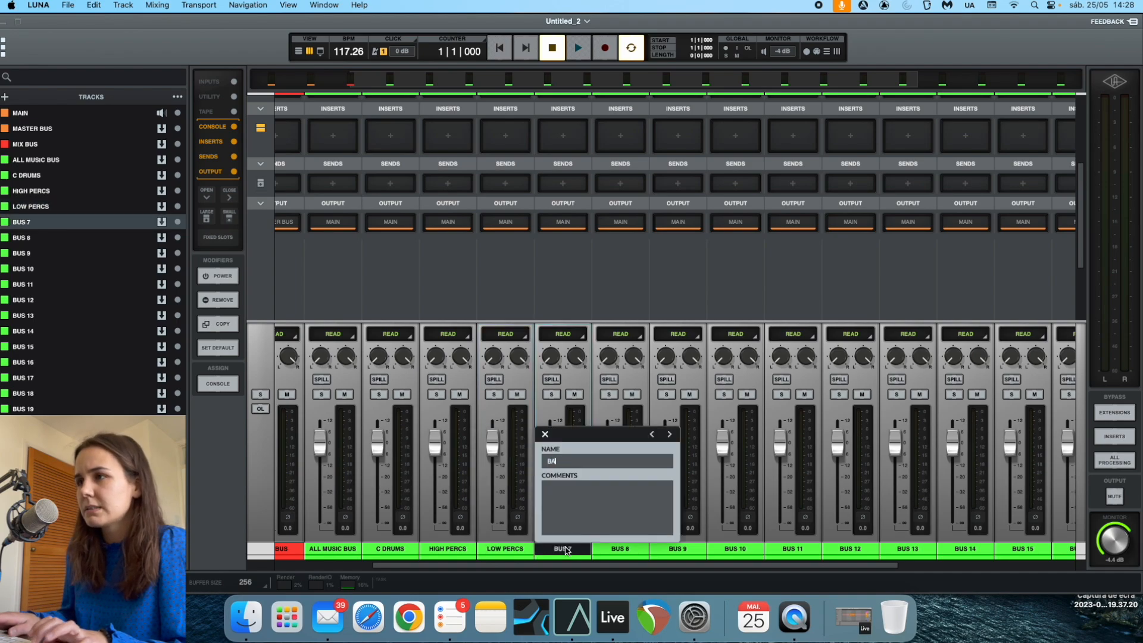
{"action": "type", "text": "SS"}
{"action": "key", "text": "Return"}
{"action": "left_click", "coordinate": [605, 549]}
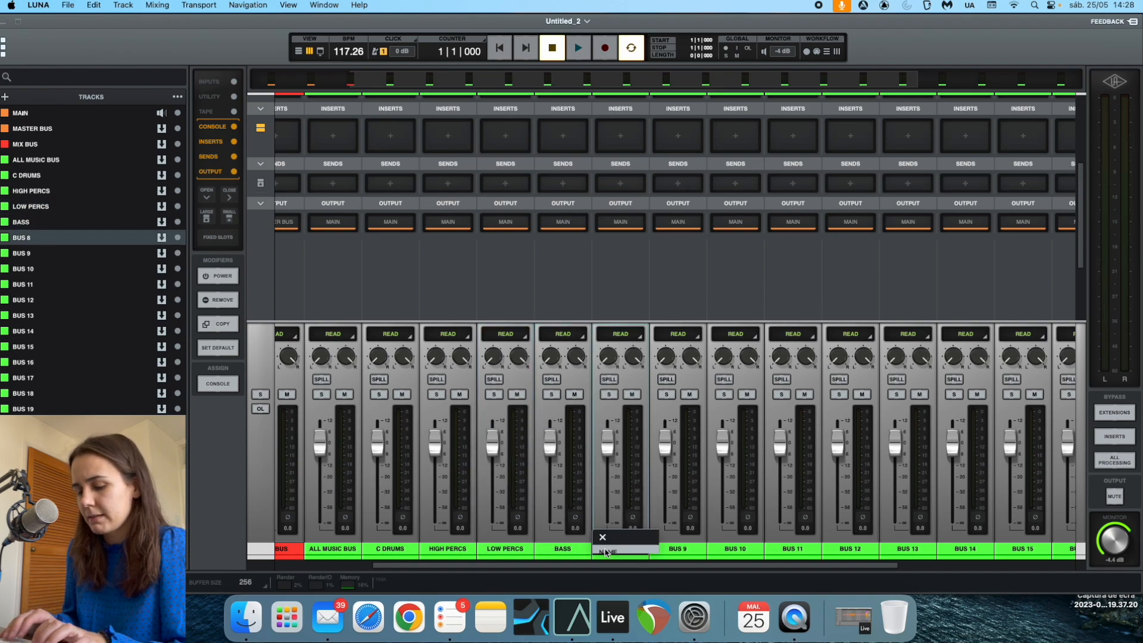
{"action": "double_click", "coordinate": [605, 549]}
{"action": "type", "text": "GTRS"}
{"action": "key", "text": "Return"}
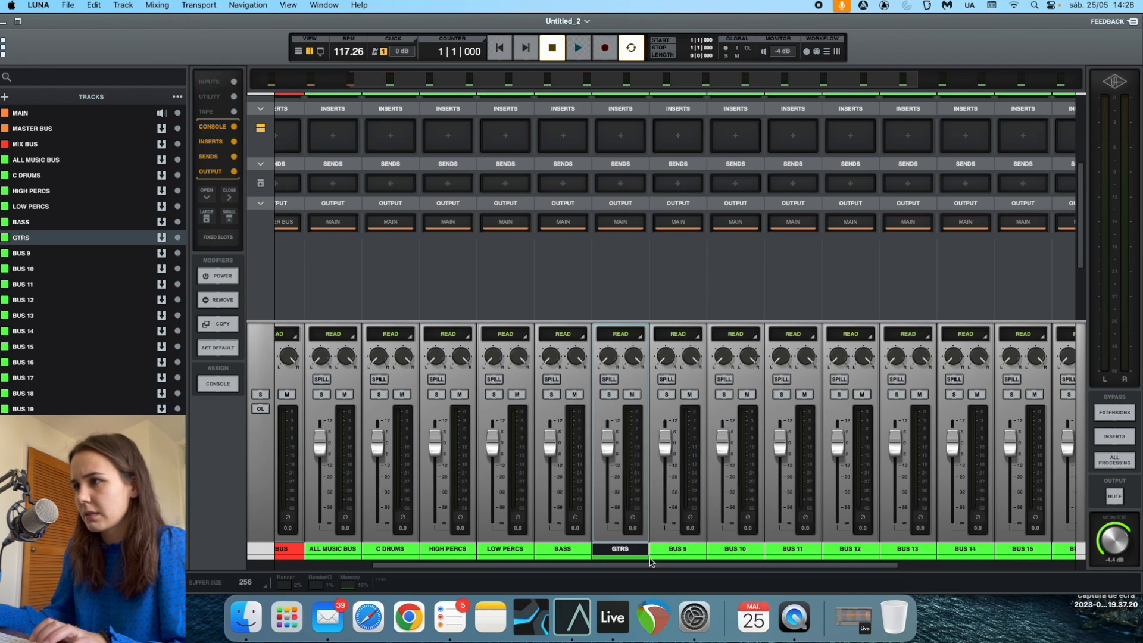
Rename the BUS 9 track as KEYS and the BUS 10 track as MISC MUSIC.
{"action": "left_click", "coordinate": [677, 549]}
{"action": "double_click", "coordinate": [676, 550]}
{"action": "type", "text": "KEYS"}
{"action": "key", "text": "Return"}
{"action": "left_click", "coordinate": [735, 548]}
{"action": "double_click", "coordinate": [736, 550]}
{"action": "type", "text": "MISC MUSIC"}
{"action": "key", "text": "Return"}
Rename the BUS 11 track as VOCALS and the BUS 12 track as BGVS.
{"action": "left_click", "coordinate": [785, 549]}
{"action": "double_click", "coordinate": [785, 549]}
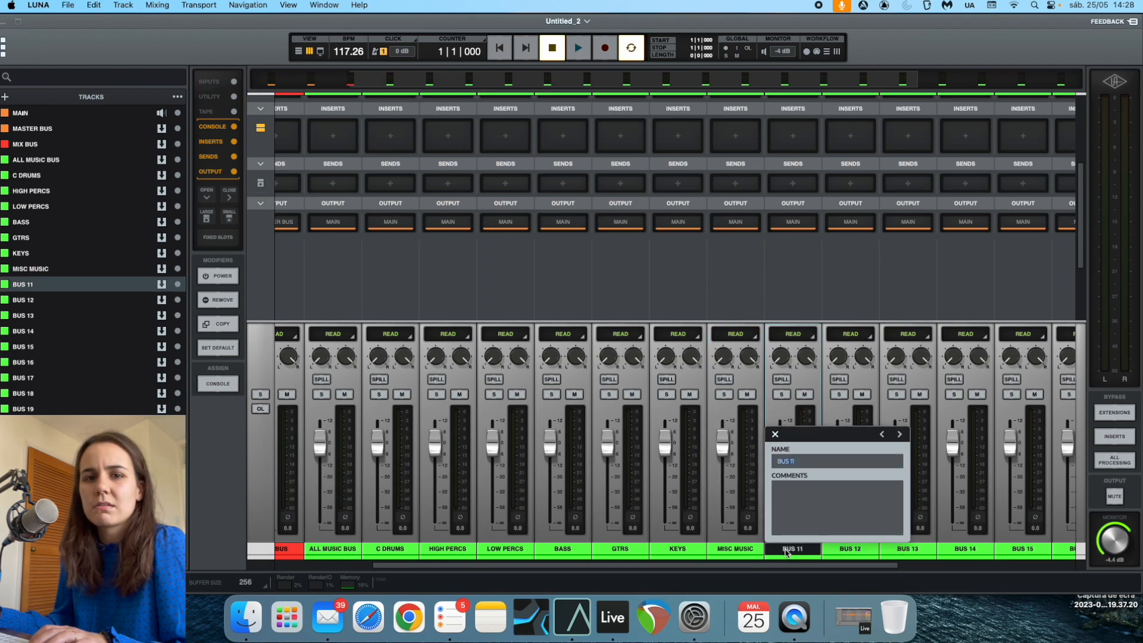
{"action": "type", "text": "VOCALS"}
{"action": "key", "text": "Return"}
{"action": "left_click", "coordinate": [851, 549]}
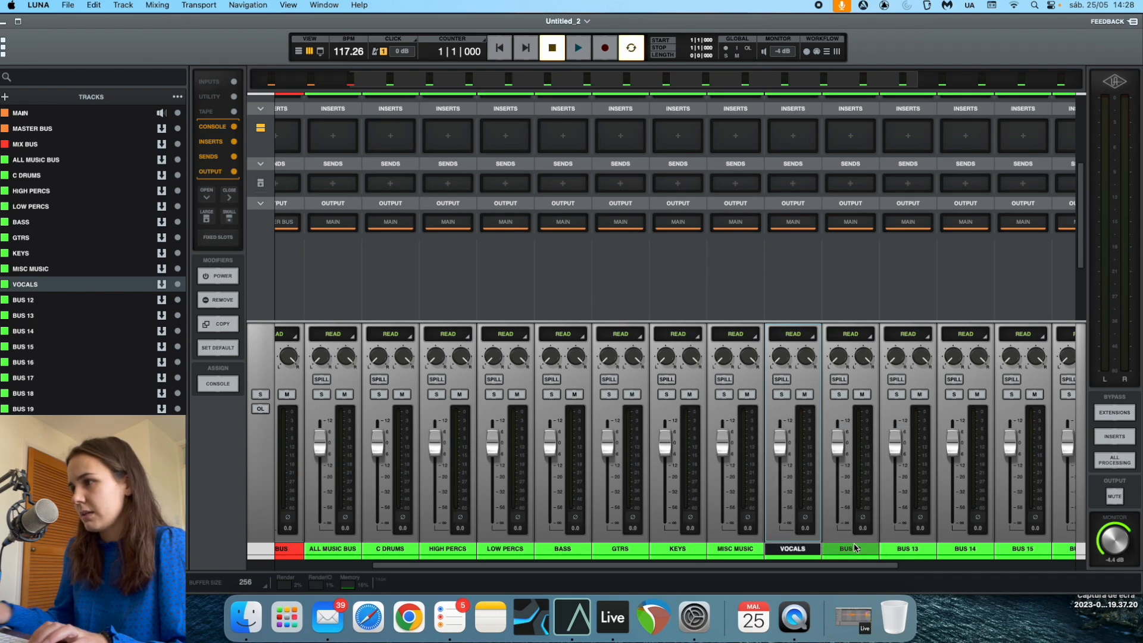
{"action": "double_click", "coordinate": [853, 548]}
{"action": "type", "text": "BGVS"}
{"action": "key", "text": "Return"}
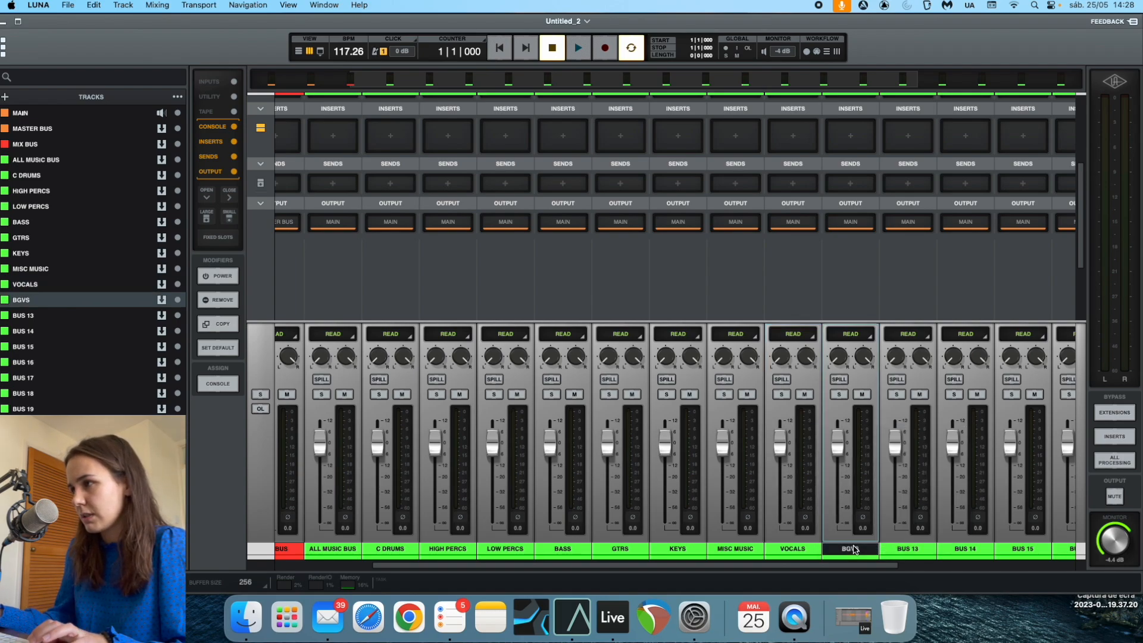
Rename the BUS 13 track as FX.
{"action": "left_click", "coordinate": [895, 549]}
{"action": "double_click", "coordinate": [895, 549]}
{"action": "type", "text": "FX"}
{"action": "key", "text": "Return"}
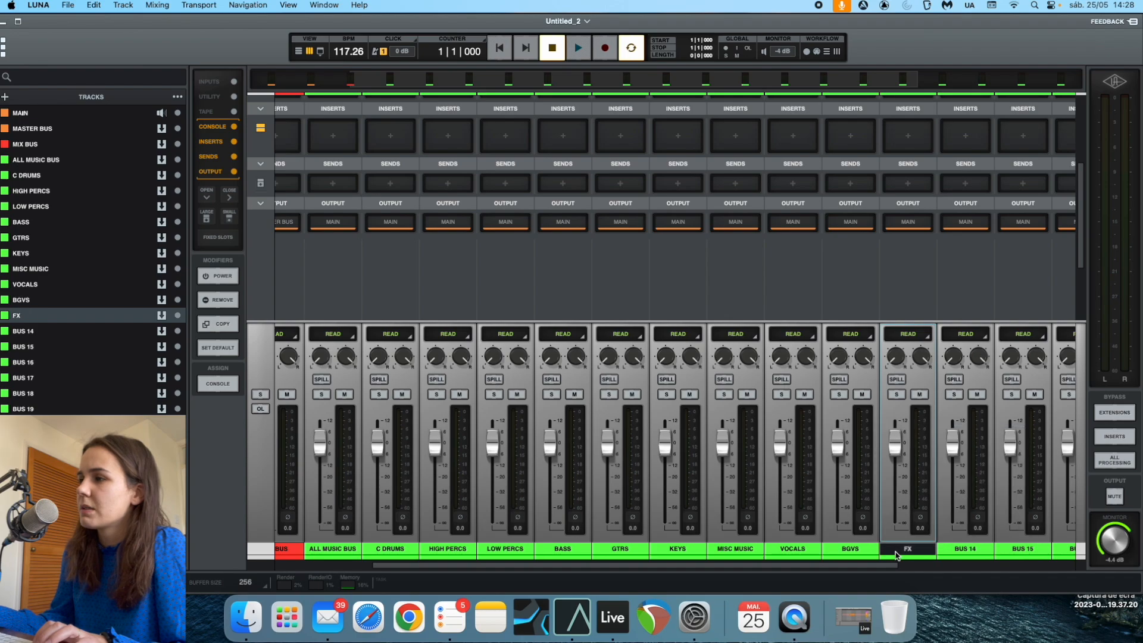
Route the output of the ALL MUSIC BUS track to MIX BUS.
{"action": "scroll", "coordinate": [837, 539], "scroll_direction": "left", "scroll_amount": 2}
{"action": "scroll", "coordinate": [836, 540], "scroll_direction": "left", "scroll_amount": 2}
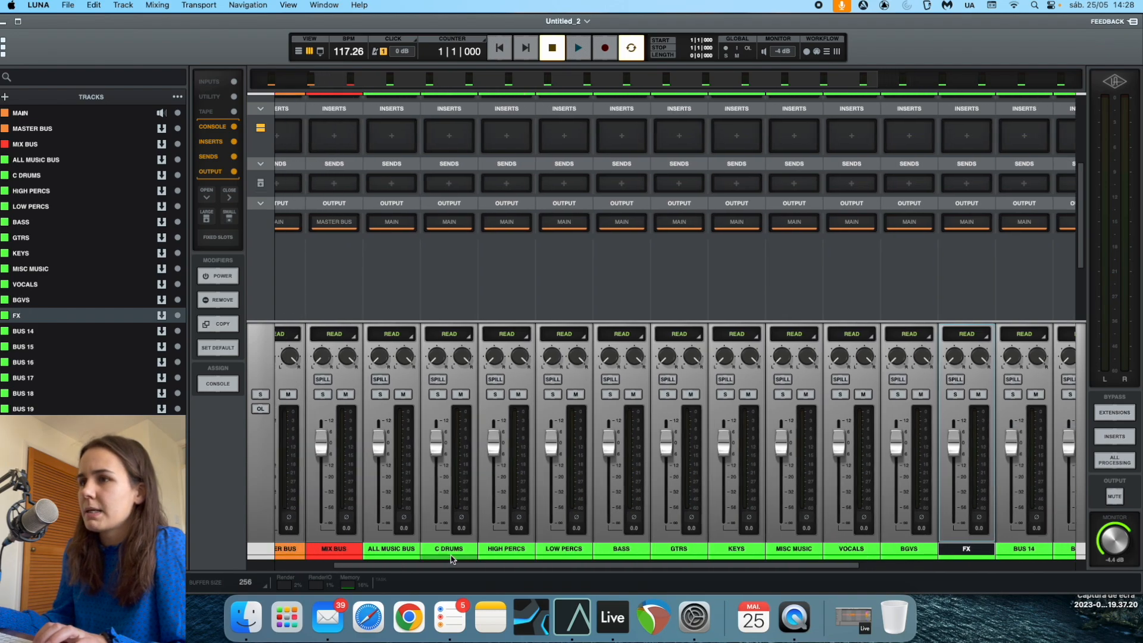
{"action": "left_click", "coordinate": [392, 548]}
{"action": "left_click", "coordinate": [392, 223]}
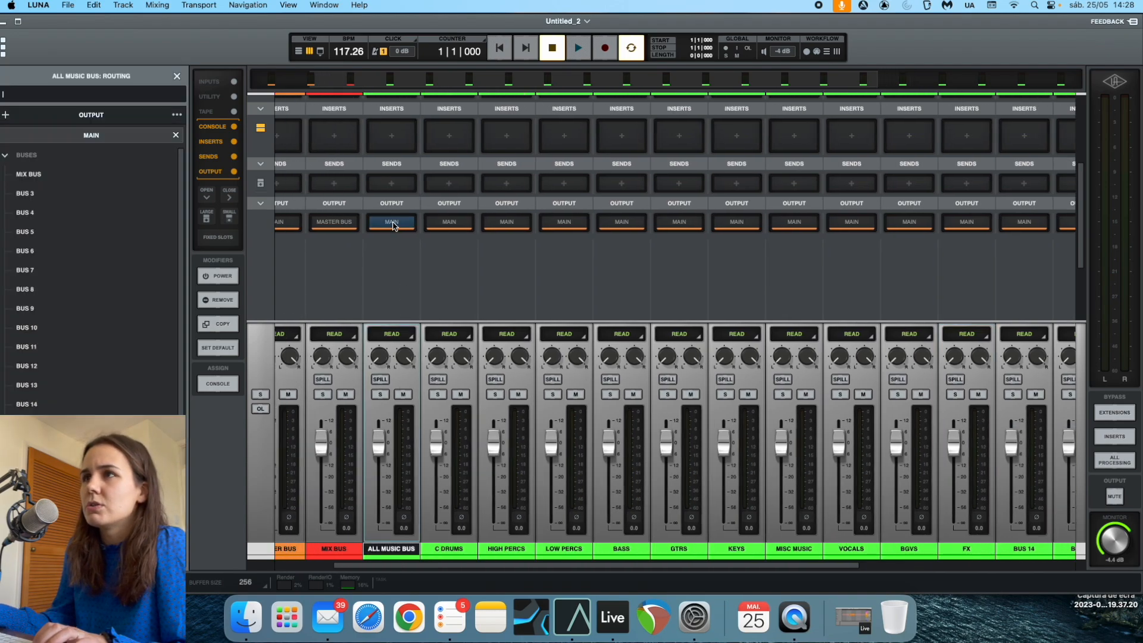
{"action": "left_click", "coordinate": [63, 195]}
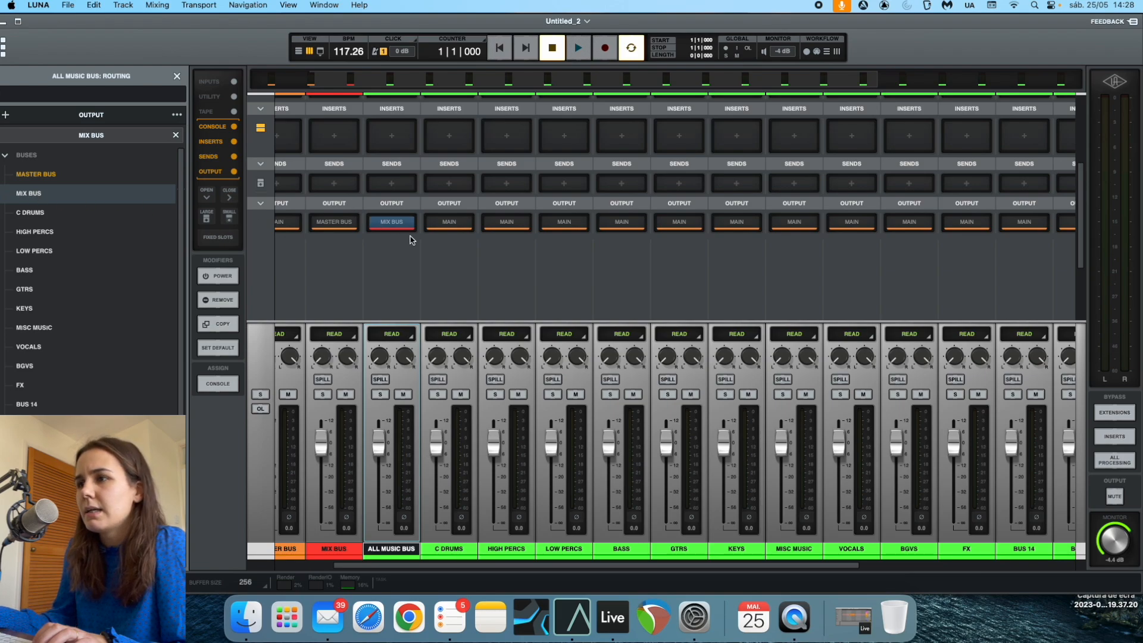
Route the outputs of C DRUMS, HIGH PERCS, LOW PERCS, BASS, GTRS, KEYS, MISC MUSIC, BGVS and FX together to ALL MUSIC BUS.
{"action": "left_click", "coordinate": [452, 549]}
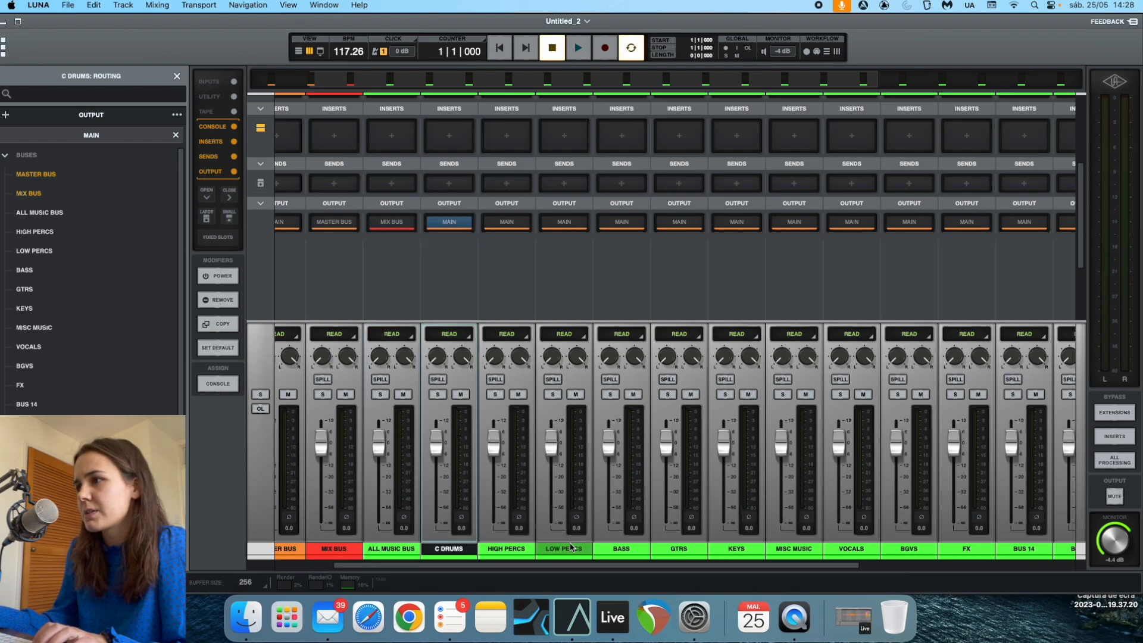
{"action": "scroll", "coordinate": [785, 555], "scroll_direction": "right", "scroll_amount": 3}
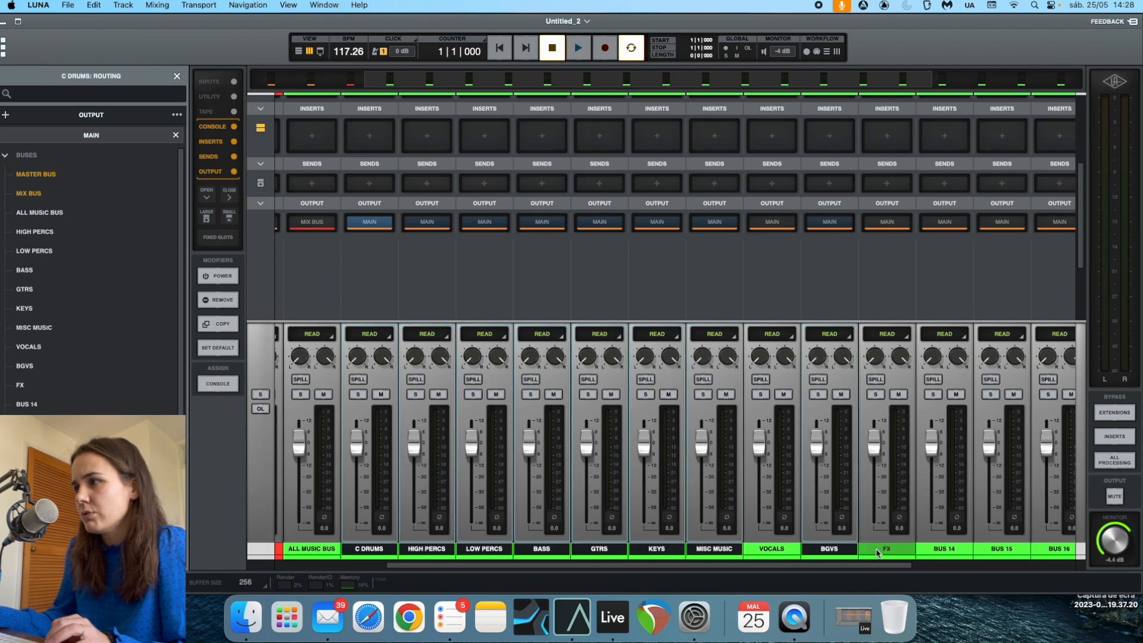
{"action": "scroll", "coordinate": [714, 447], "scroll_direction": "left", "scroll_amount": 4}
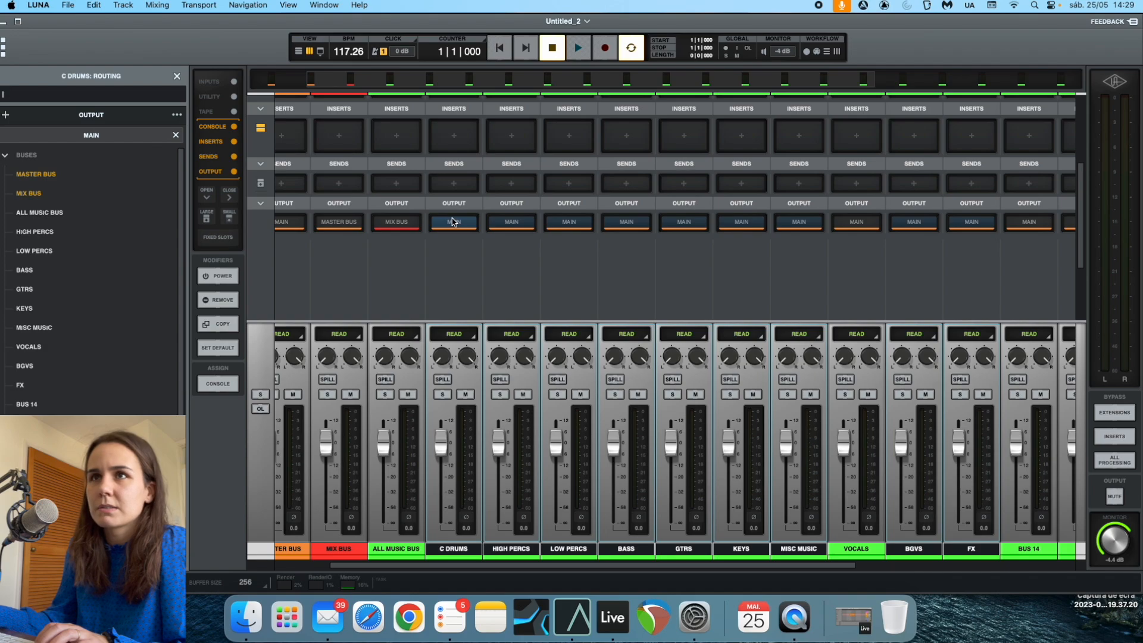
{"action": "left_click", "coordinate": [76, 219]}
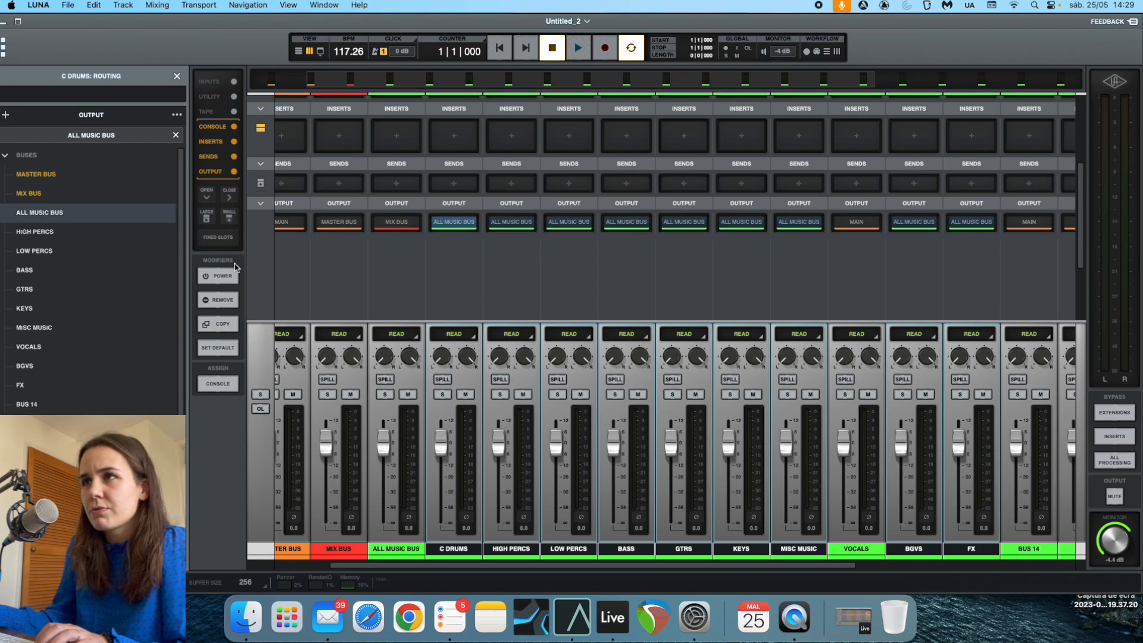
{"action": "left_click", "coordinate": [398, 549]}
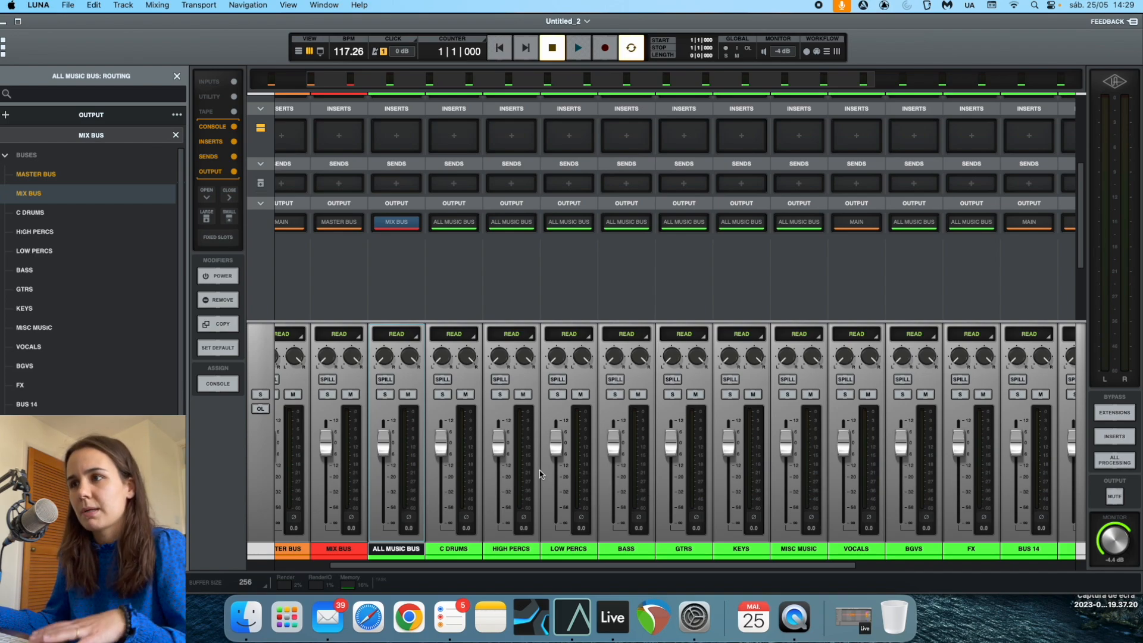
Route the output of the VOCALS track to MIX BUS.
{"action": "scroll", "coordinate": [497, 508], "scroll_direction": "right", "scroll_amount": 10}
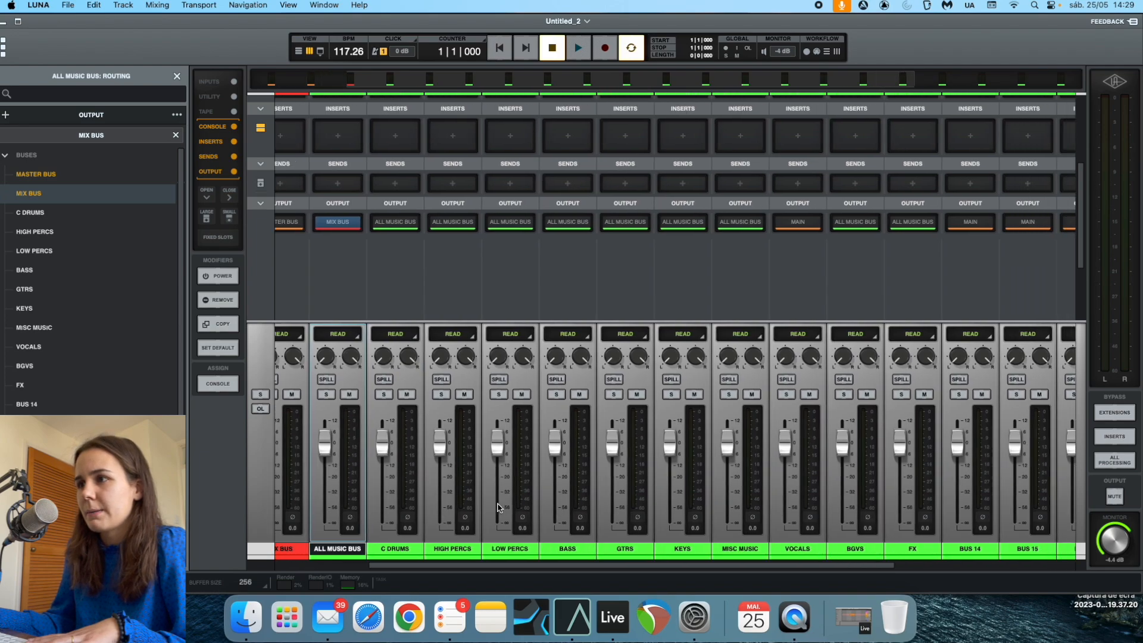
{"action": "left_click", "coordinate": [549, 545]}
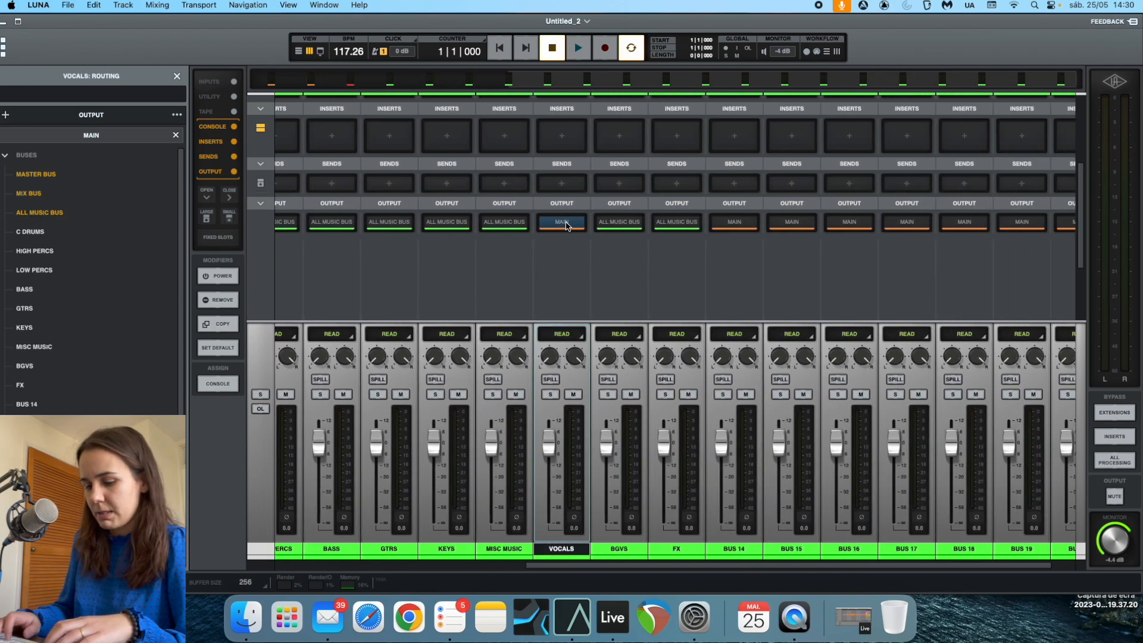
{"action": "type", "text": "mix"}
{"action": "left_click", "coordinate": [48, 178]}
Recolour the C DRUMS, HIGH PERCS, LOW PERCS, BASS, GTRS, KEYS, MISC MUSIC, BGVS and FX tracks together in pale green.
{"action": "left_click", "coordinate": [607, 520]}
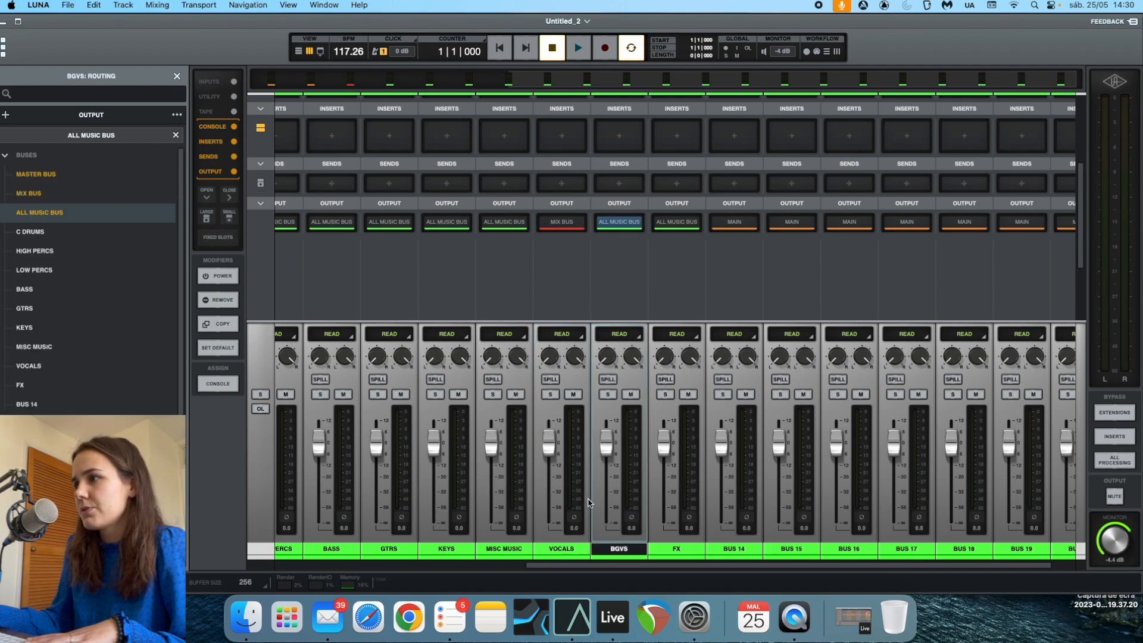
{"action": "scroll", "coordinate": [588, 502], "scroll_direction": "left", "scroll_amount": 3}
{"action": "left_click", "coordinate": [738, 545]}
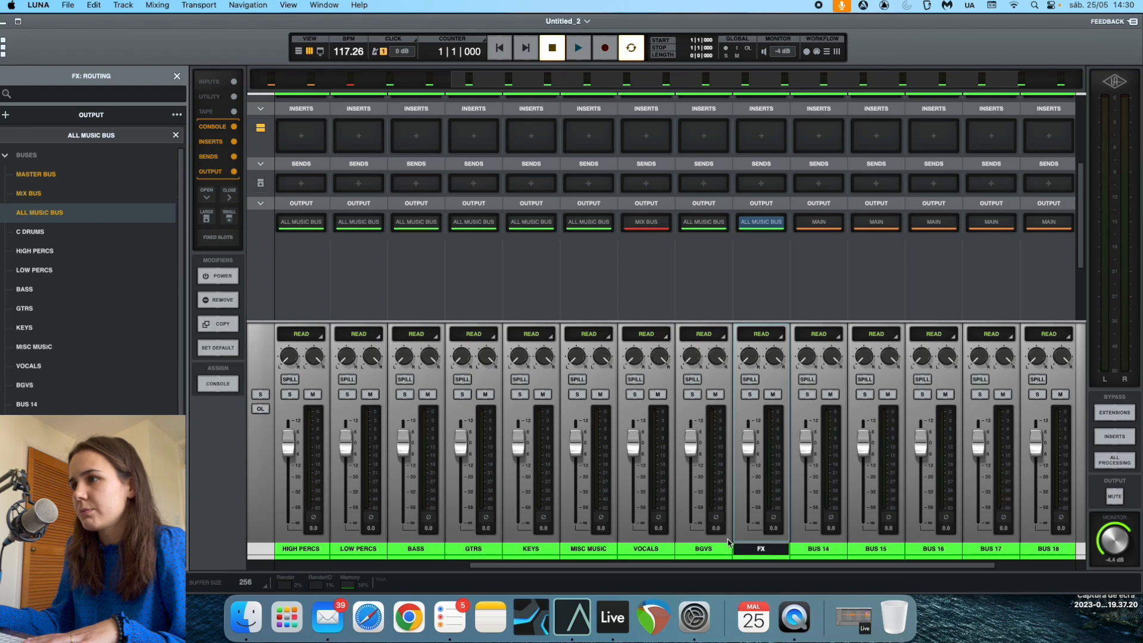
{"action": "scroll", "coordinate": [563, 550], "scroll_direction": "left", "scroll_amount": 3}
{"action": "scroll", "coordinate": [563, 551], "scroll_direction": "left", "scroll_amount": 1}
{"action": "left_click", "coordinate": [824, 548], "text": "super"}
{"action": "left_click", "coordinate": [710, 548], "text": "super"}
{"action": "left_click", "coordinate": [671, 549], "text": "super"}
{"action": "left_click", "coordinate": [595, 548], "text": "super"}
{"action": "left_click", "coordinate": [537, 549], "text": "super"}
{"action": "left_click", "coordinate": [488, 549], "text": "super"}
{"action": "left_click", "coordinate": [423, 548], "text": "super"}
{"action": "left_click", "coordinate": [365, 548], "text": "super"}
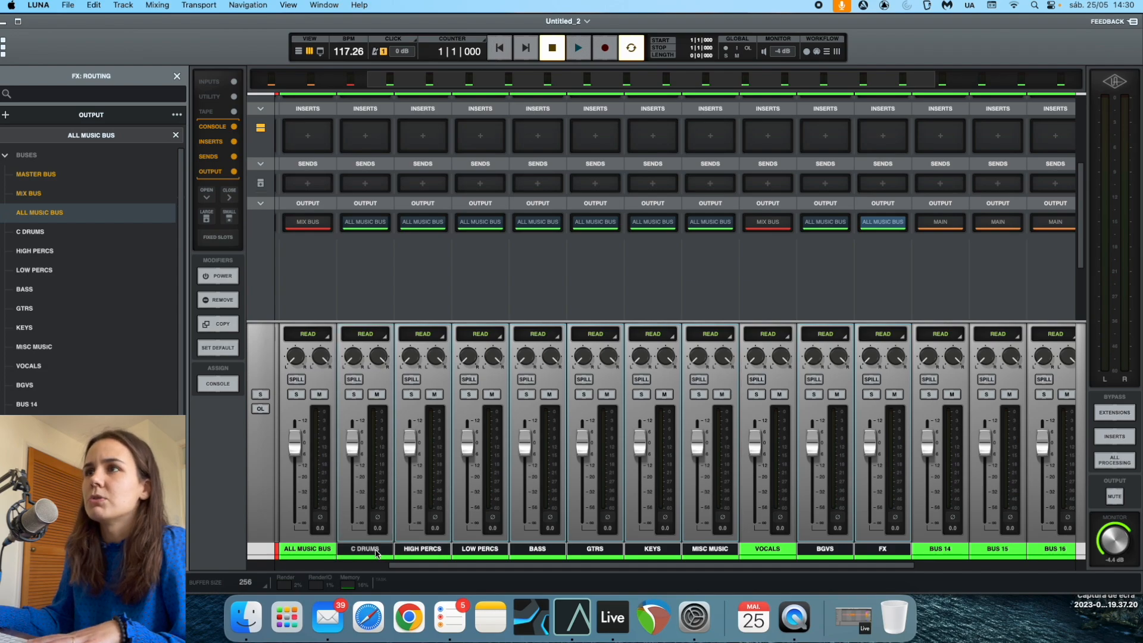
{"action": "left_click", "coordinate": [365, 223]}
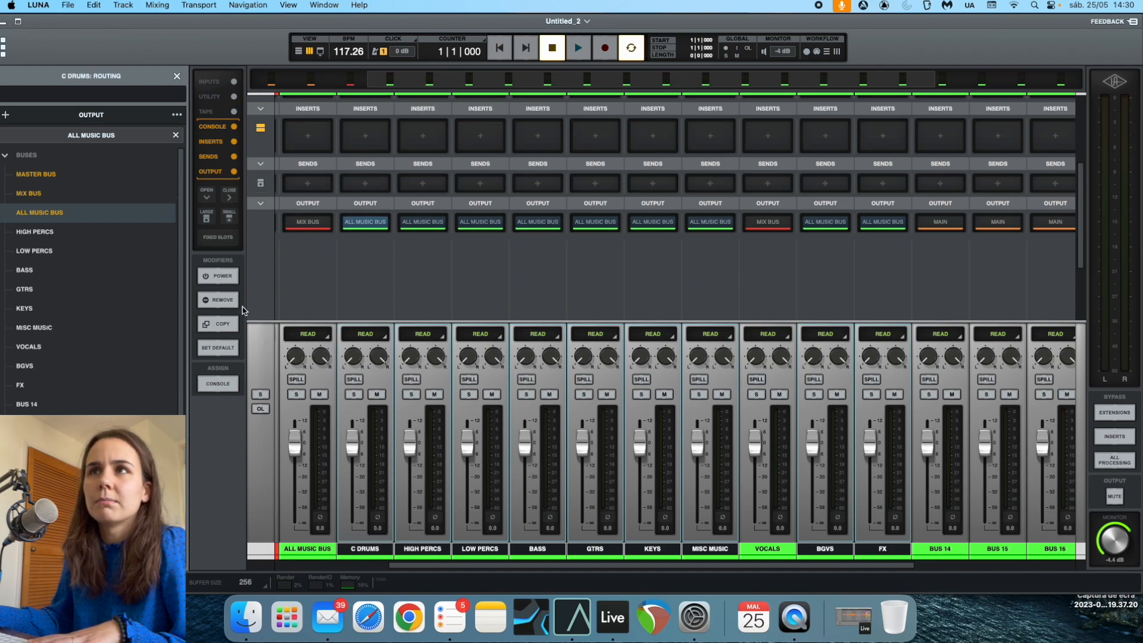
{"action": "left_click", "coordinate": [177, 78]}
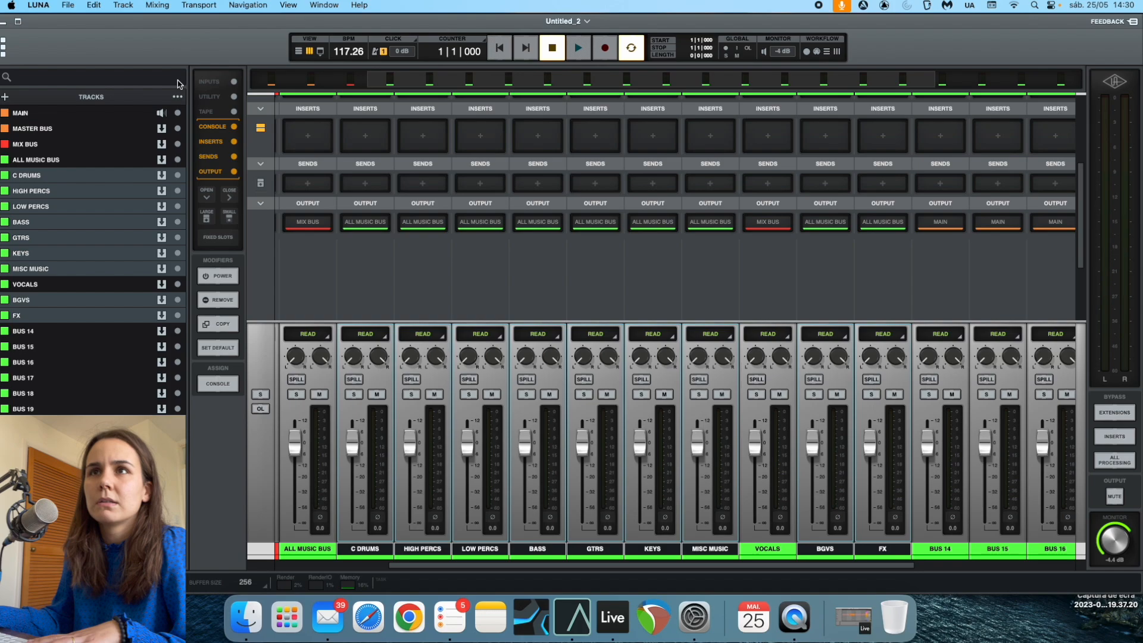
{"action": "left_click", "coordinate": [6, 176]}
{"action": "left_click", "coordinate": [120, 200]}
{"action": "left_click", "coordinate": [123, 283]}
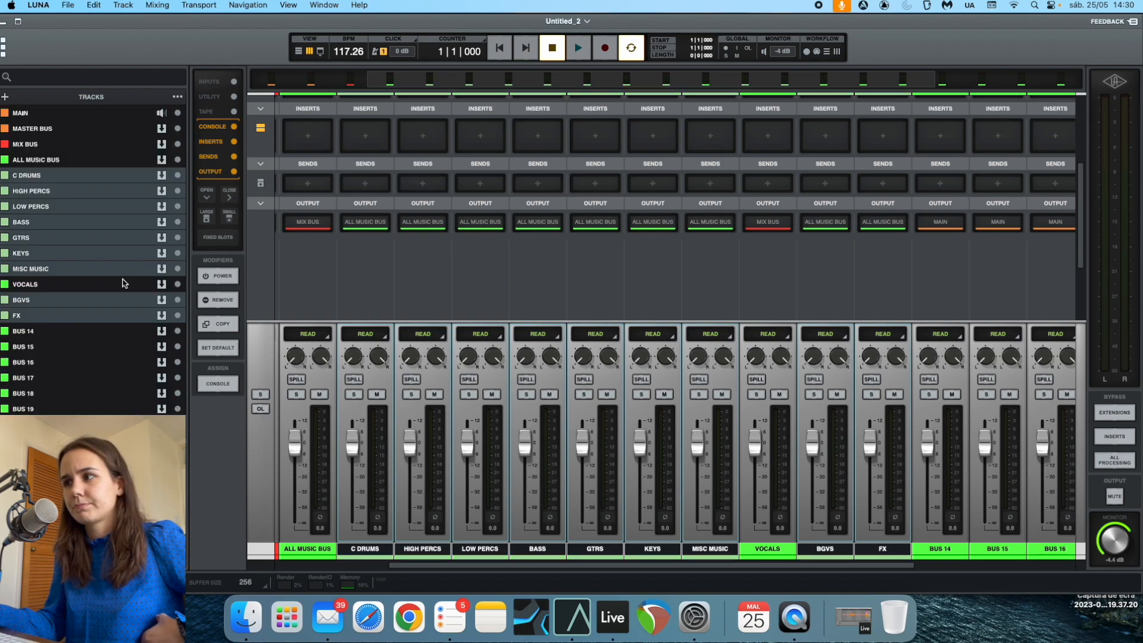
Review the output routing of the bus tracks from MASTER BUS through FX.
{"action": "left_click", "coordinate": [949, 551]}
{"action": "scroll", "coordinate": [877, 519], "scroll_direction": "left", "scroll_amount": 1}
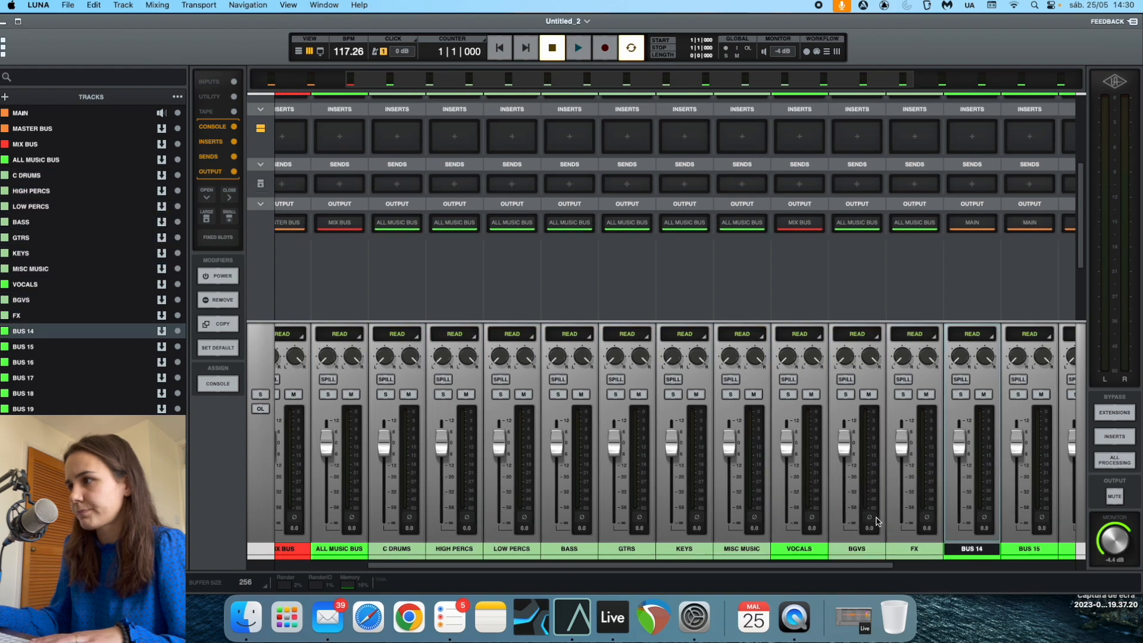
{"action": "left_click", "coordinate": [903, 553]}
{"action": "scroll", "coordinate": [875, 535], "scroll_direction": "left", "scroll_amount": 5}
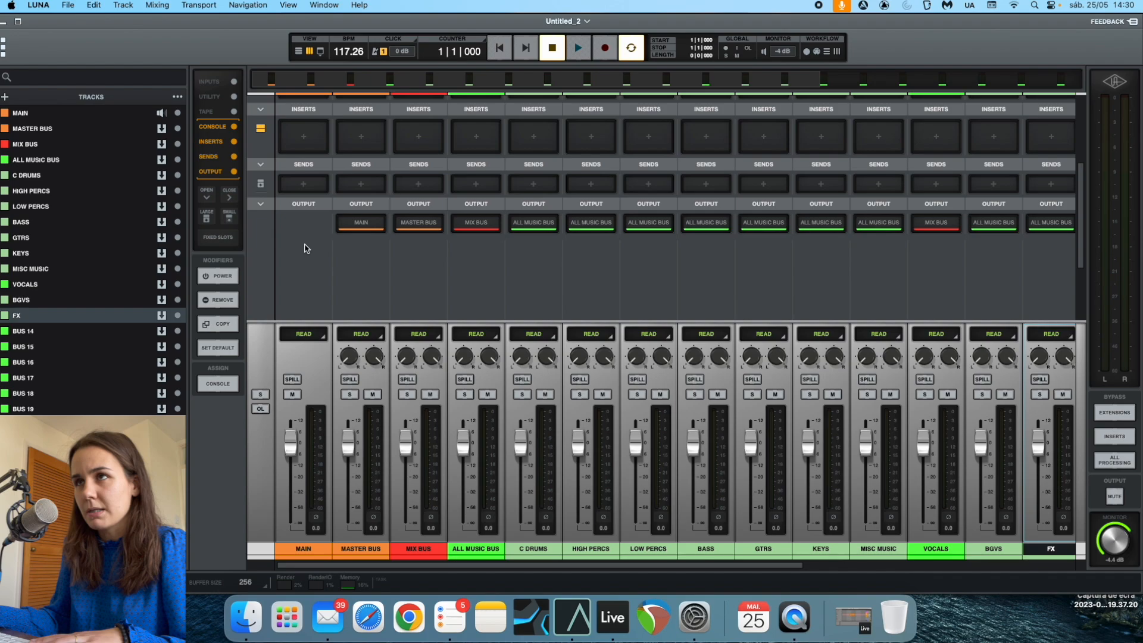
{"action": "scroll", "coordinate": [304, 248], "scroll_direction": "up", "scroll_amount": 2}
{"action": "scroll", "coordinate": [304, 247], "scroll_direction": "up", "scroll_amount": 1}
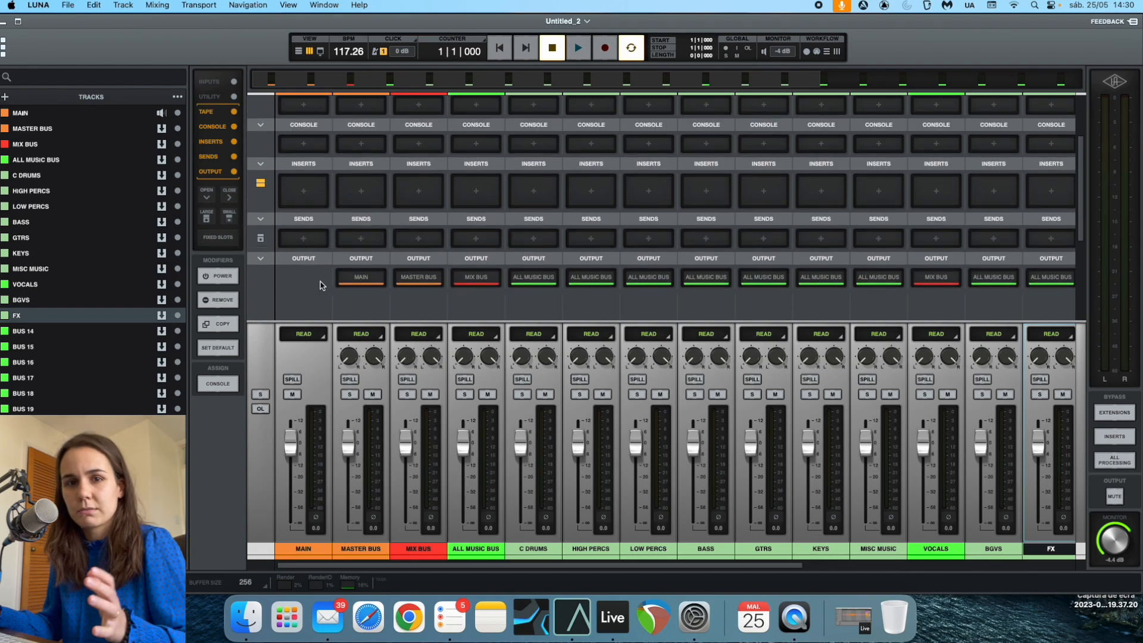
{"action": "left_click", "coordinate": [360, 549]}
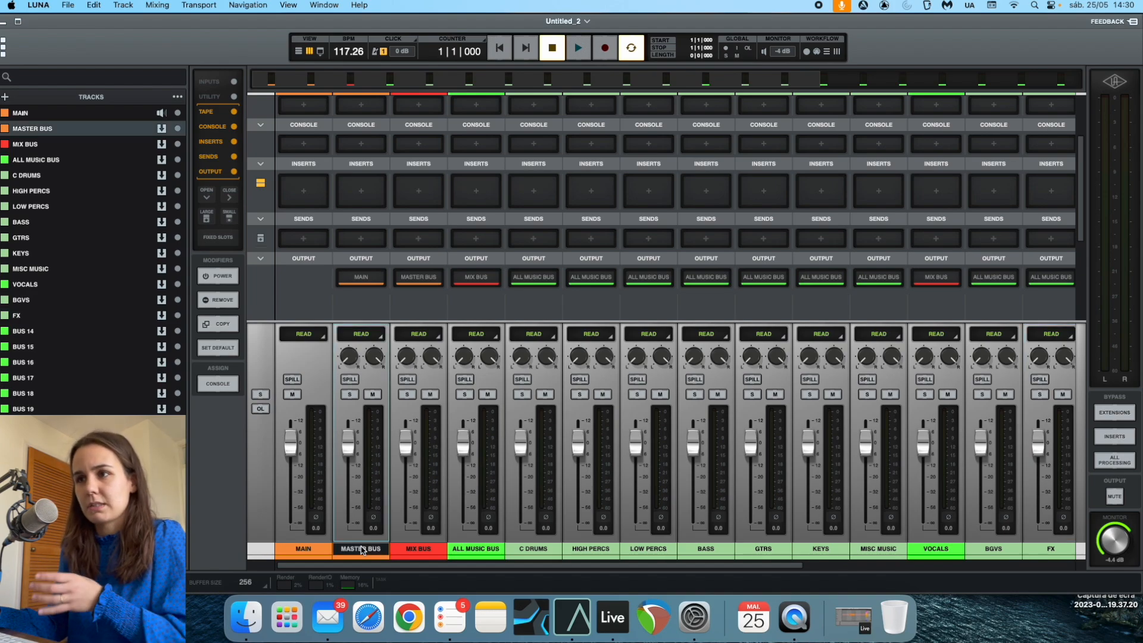
{"action": "scroll", "coordinate": [305, 273], "scroll_direction": "up", "scroll_amount": 2}
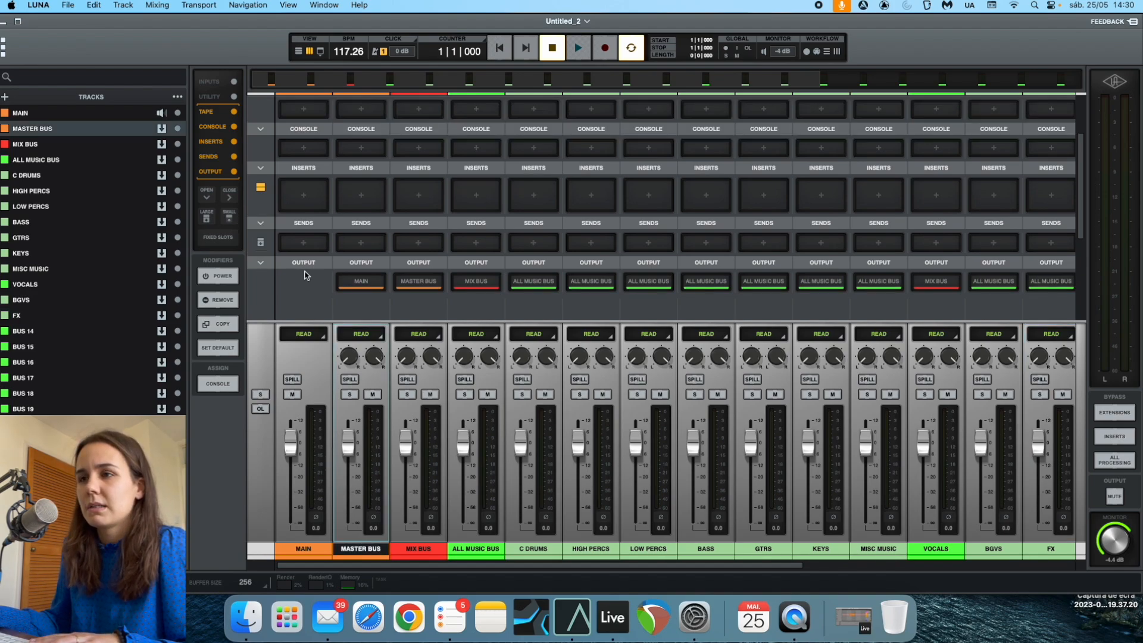
Insert Youlean Loudness Meter 2 in the first insert slot of the MAIN track and close its window.
{"action": "left_click", "coordinate": [304, 219]}
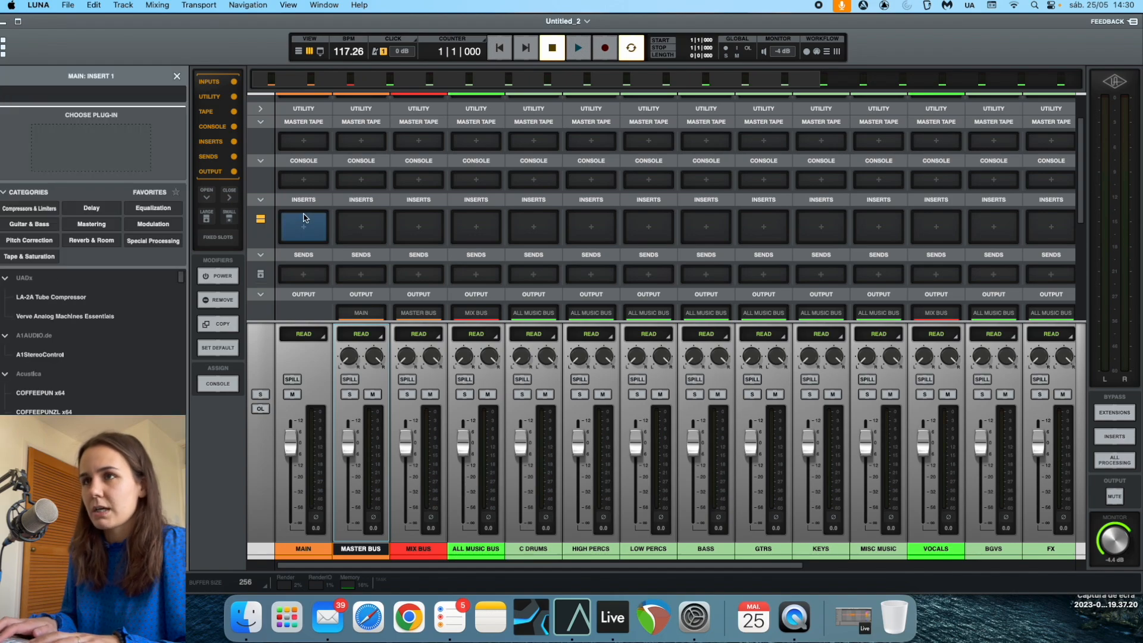
{"action": "type", "text": "you"}
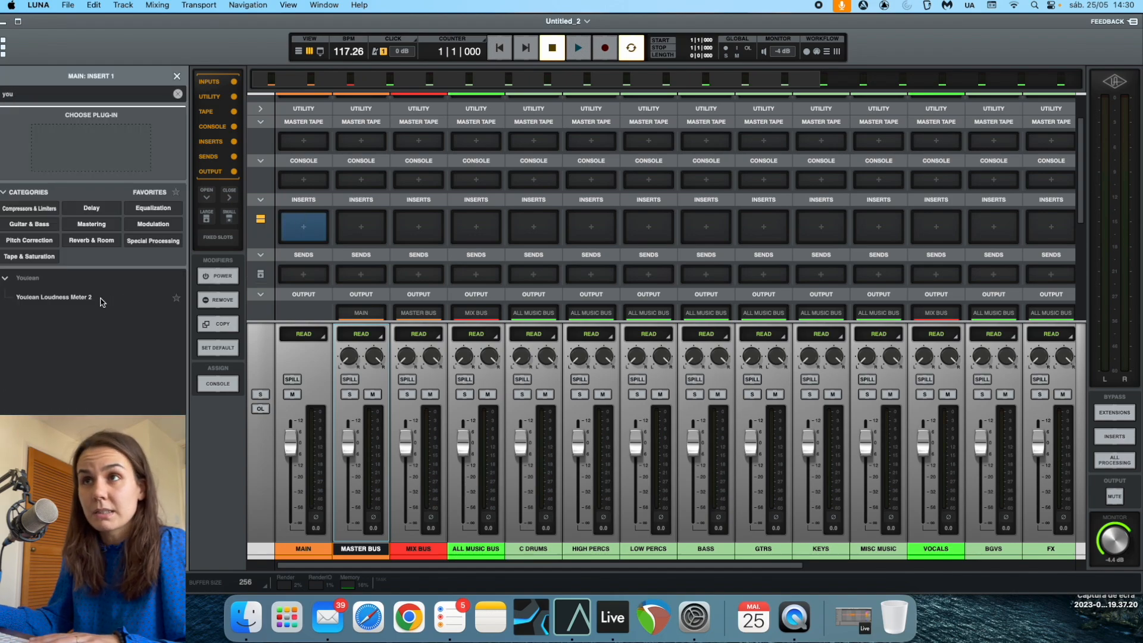
{"action": "double_click", "coordinate": [102, 302]}
{"action": "left_click_drag", "start_coordinate": [473, 239], "coordinate": [604, 93]}
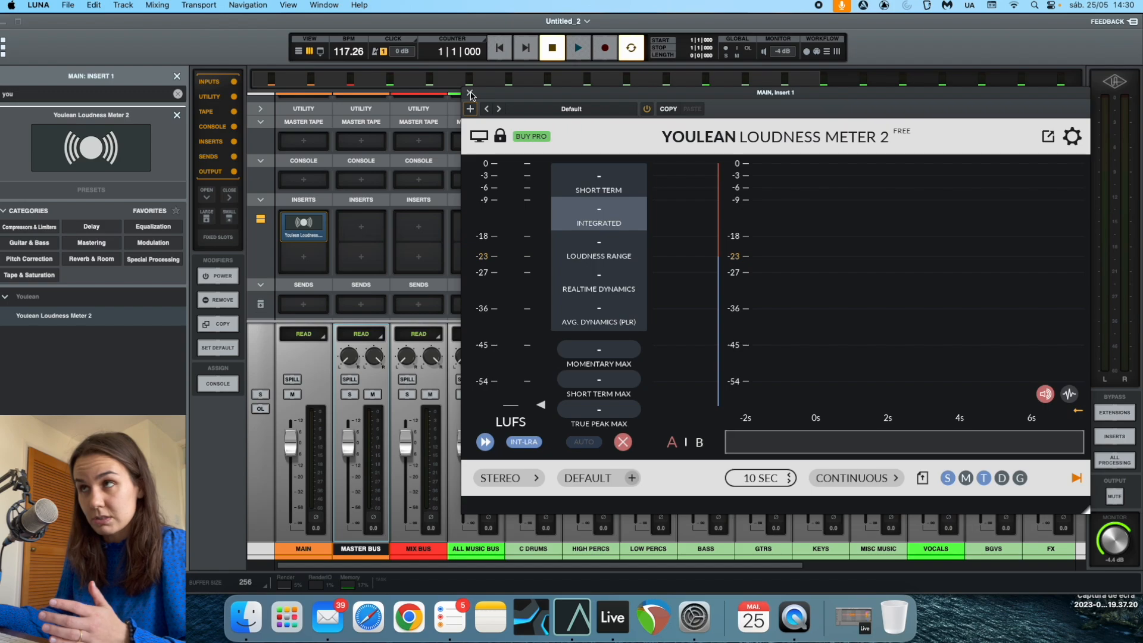
{"action": "left_click", "coordinate": [469, 94]}
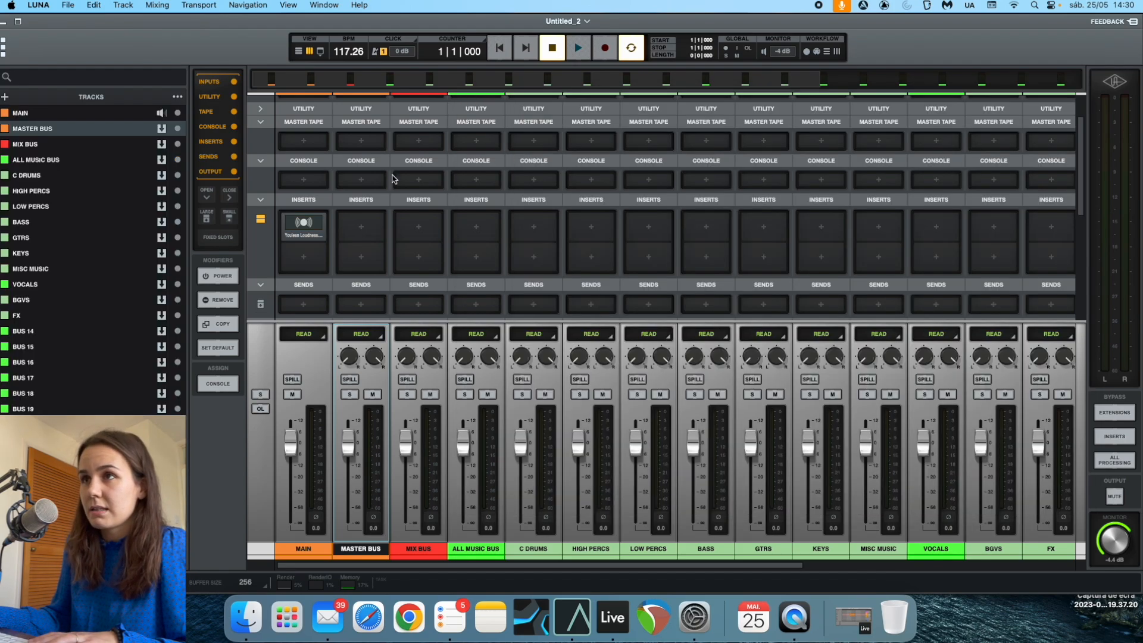
Insert mvMeter2nogpu in the second insert slot of the MAIN track and load its factory preset RMS Standard.
{"action": "left_click", "coordinate": [300, 257]}
{"action": "type", "text": "tbpr"}
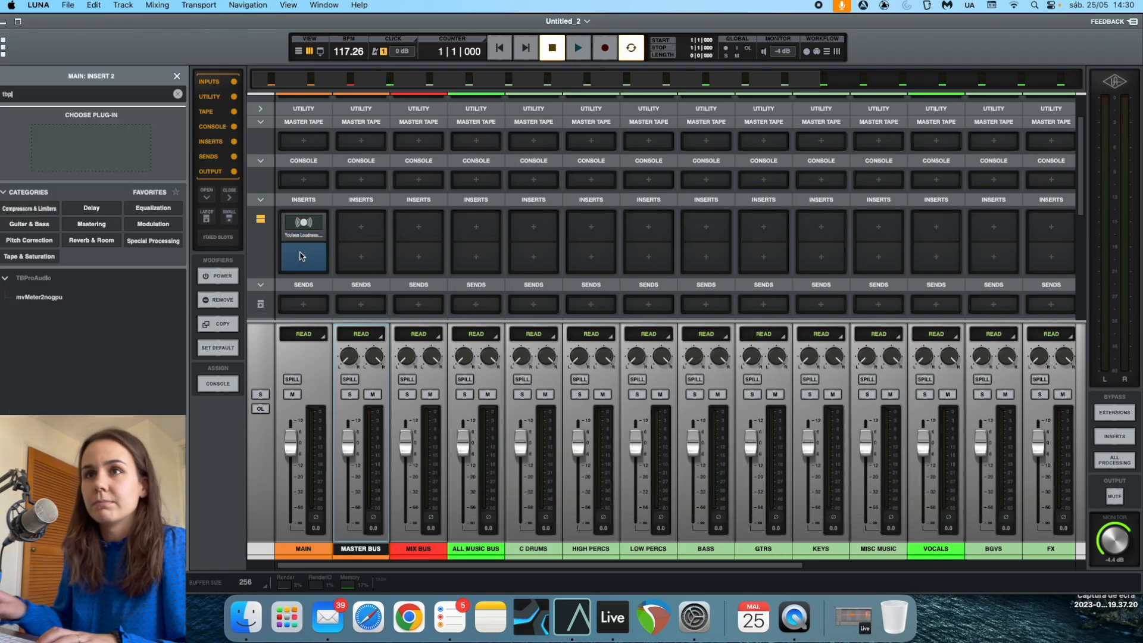
{"action": "double_click", "coordinate": [76, 298]}
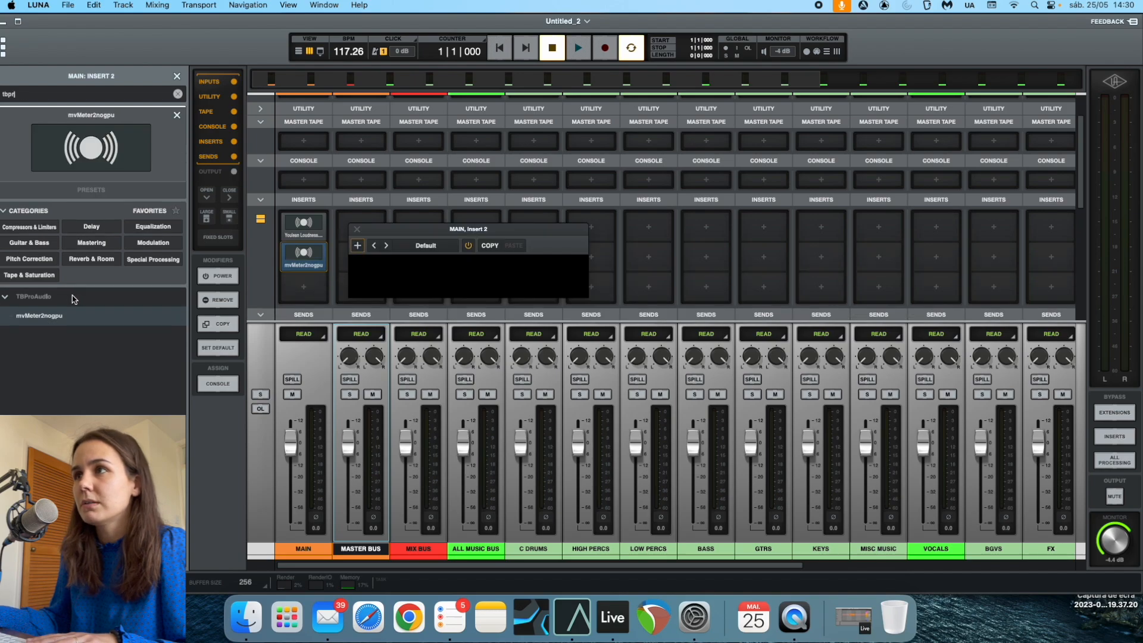
{"action": "left_click", "coordinate": [677, 228]}
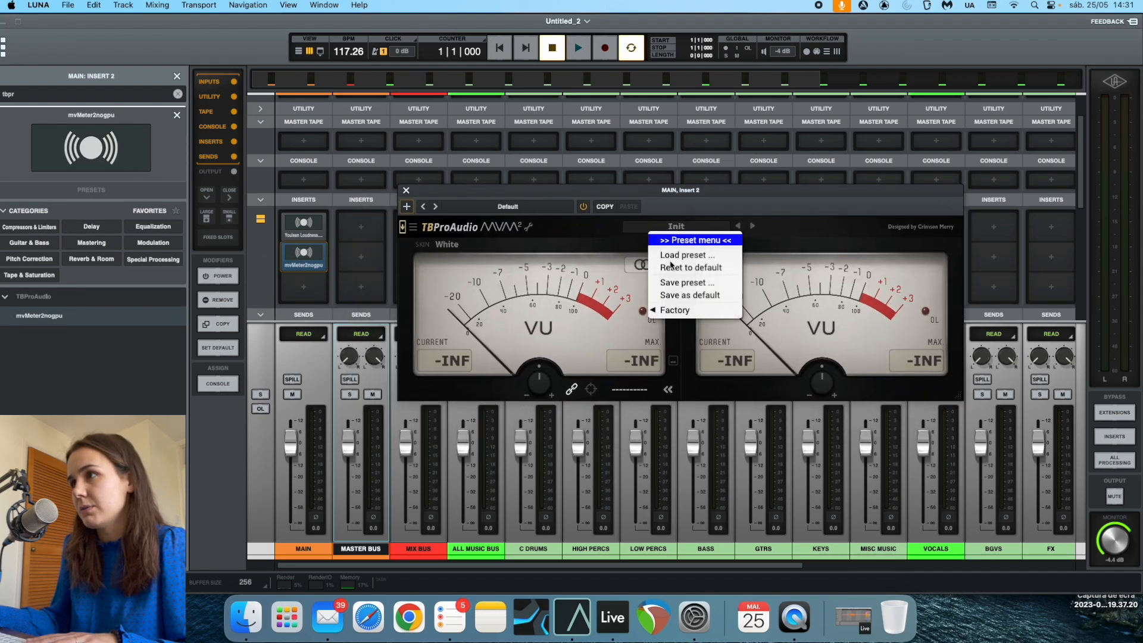
{"action": "mouse_move", "coordinate": [675, 310]}
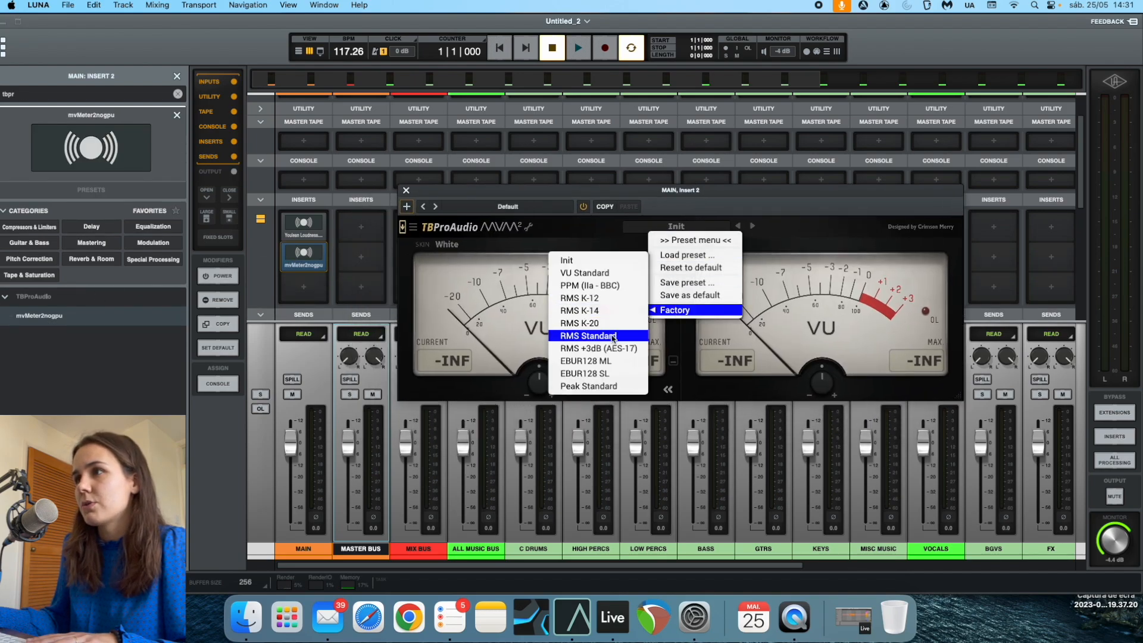
{"action": "left_click", "coordinate": [613, 337]}
View the Youlean Loudness Meter 2 and mvMeter2nogpu windows together, and close both.
{"action": "left_click", "coordinate": [305, 229]}
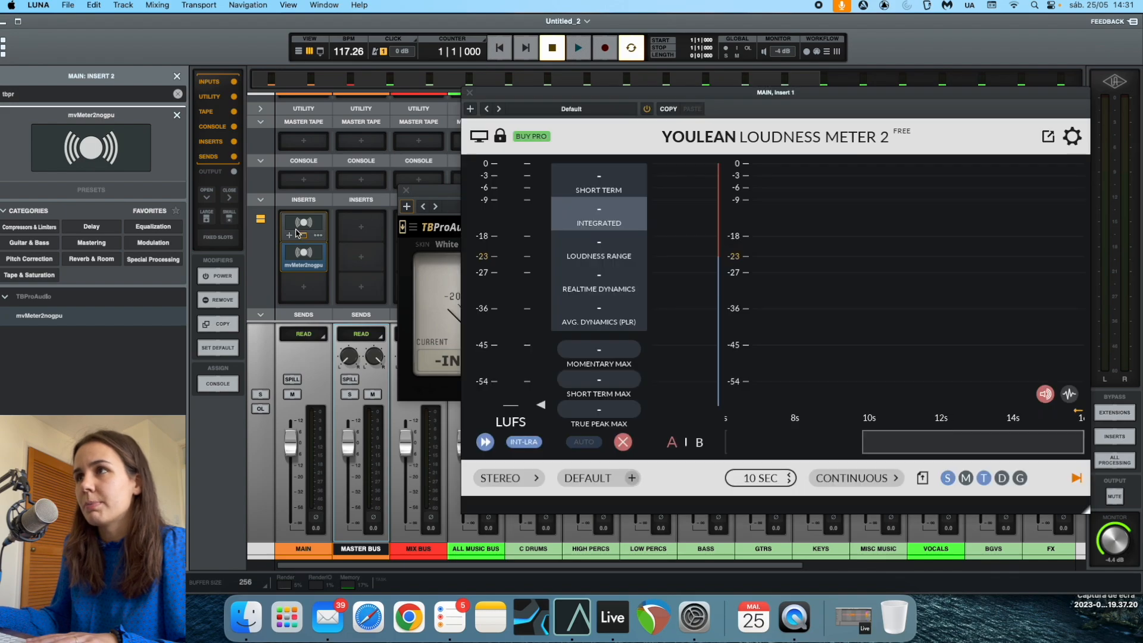
{"action": "left_click_drag", "start_coordinate": [447, 192], "coordinate": [536, 306]}
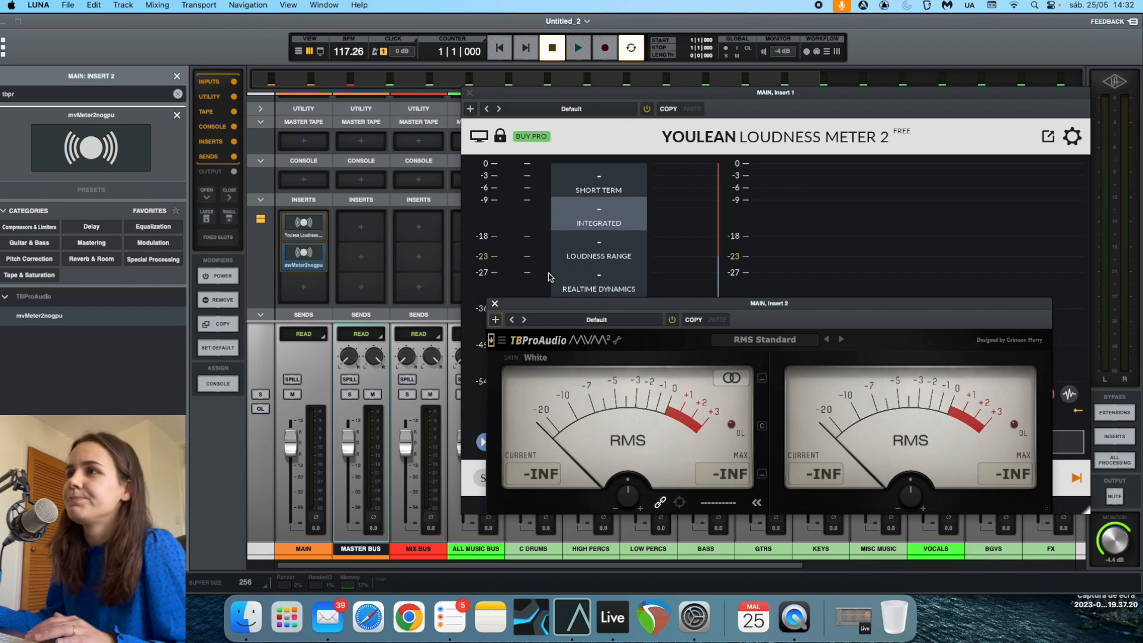
{"action": "left_click", "coordinate": [496, 305]}
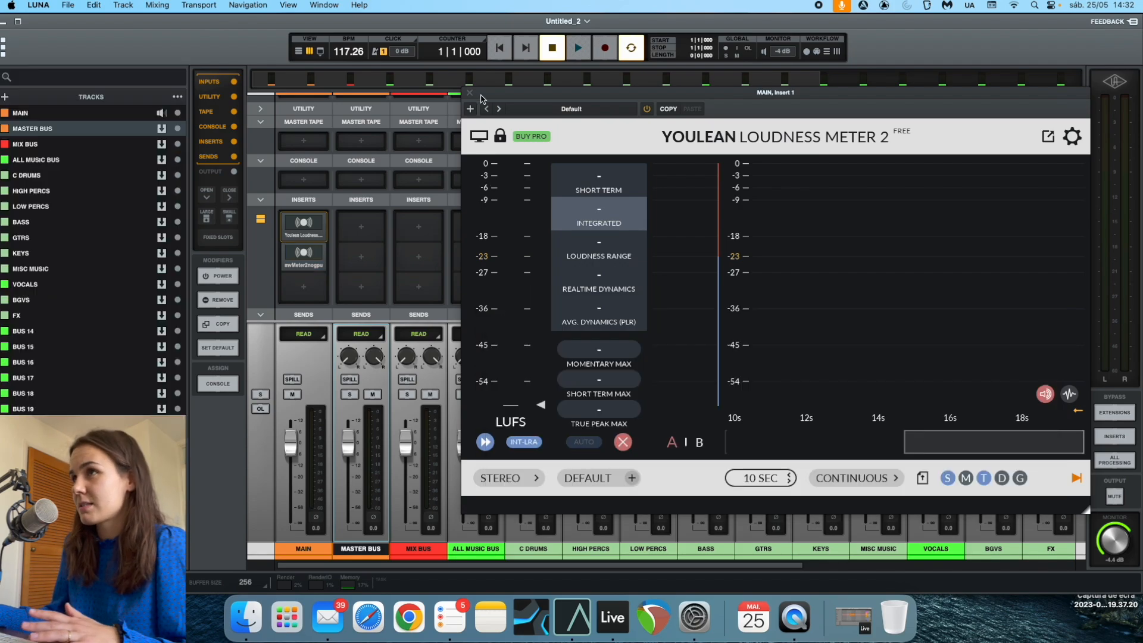
{"action": "left_click", "coordinate": [470, 93]}
Insert TDR Prism in the third insert slot of the MAIN track and enlarge its window.
{"action": "scroll", "coordinate": [308, 271], "scroll_direction": "down", "scroll_amount": 2}
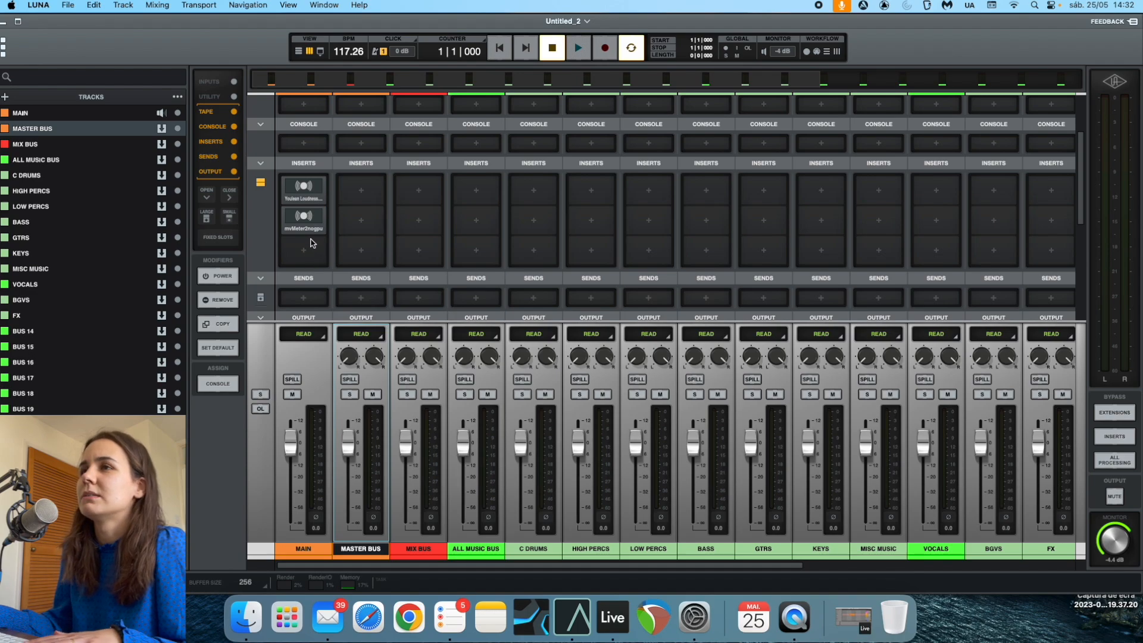
{"action": "mouse_move", "coordinate": [302, 177]}
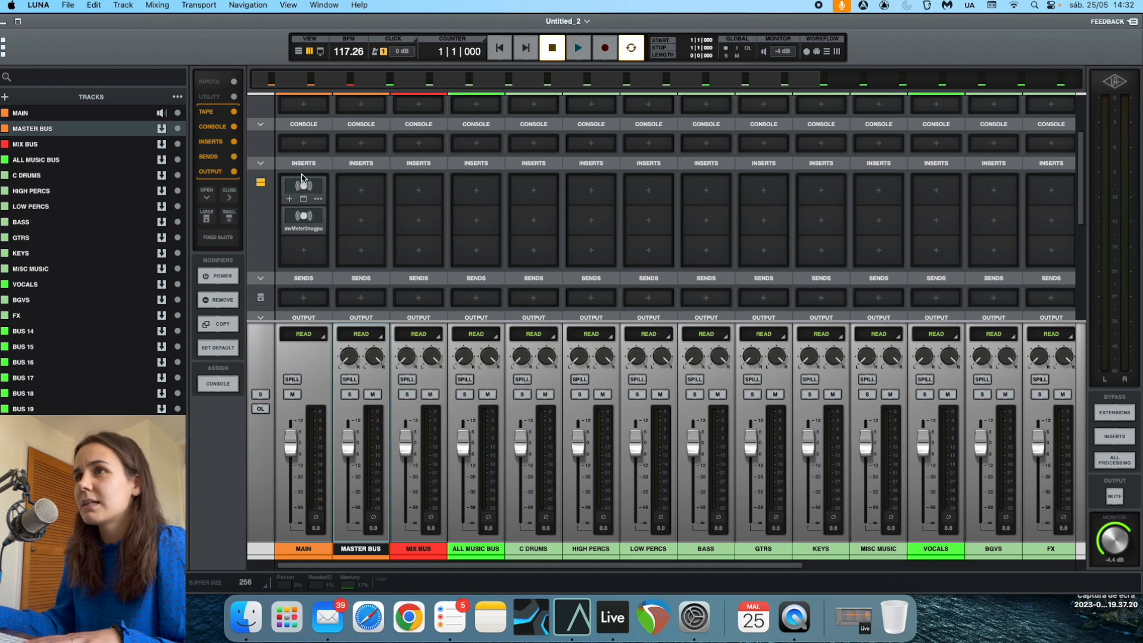
{"action": "left_click", "coordinate": [306, 255]}
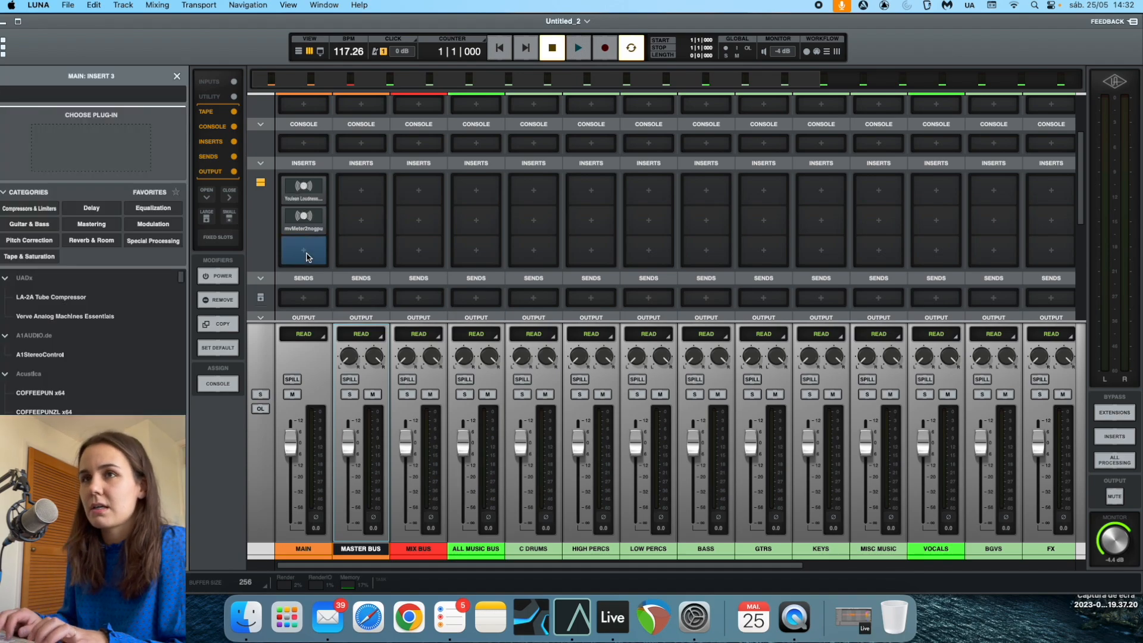
{"action": "type", "text": "prism"}
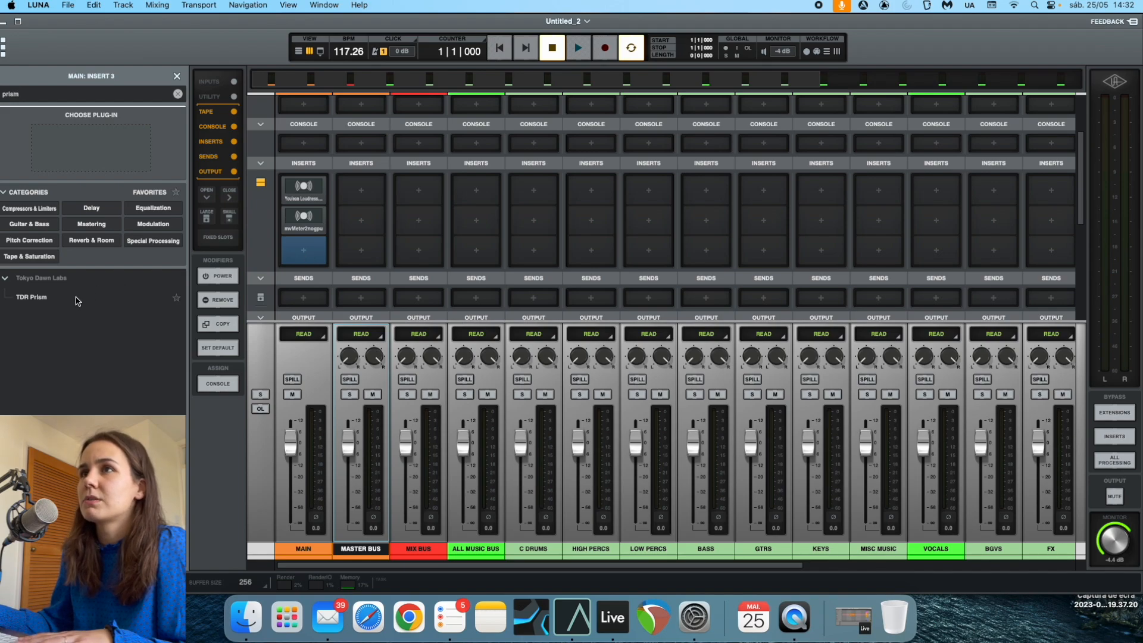
{"action": "left_click", "coordinate": [76, 301]}
{"action": "left_click_drag", "start_coordinate": [416, 245], "coordinate": [337, 108]}
{"action": "left_click_drag", "start_coordinate": [687, 457], "coordinate": [1014, 498]}
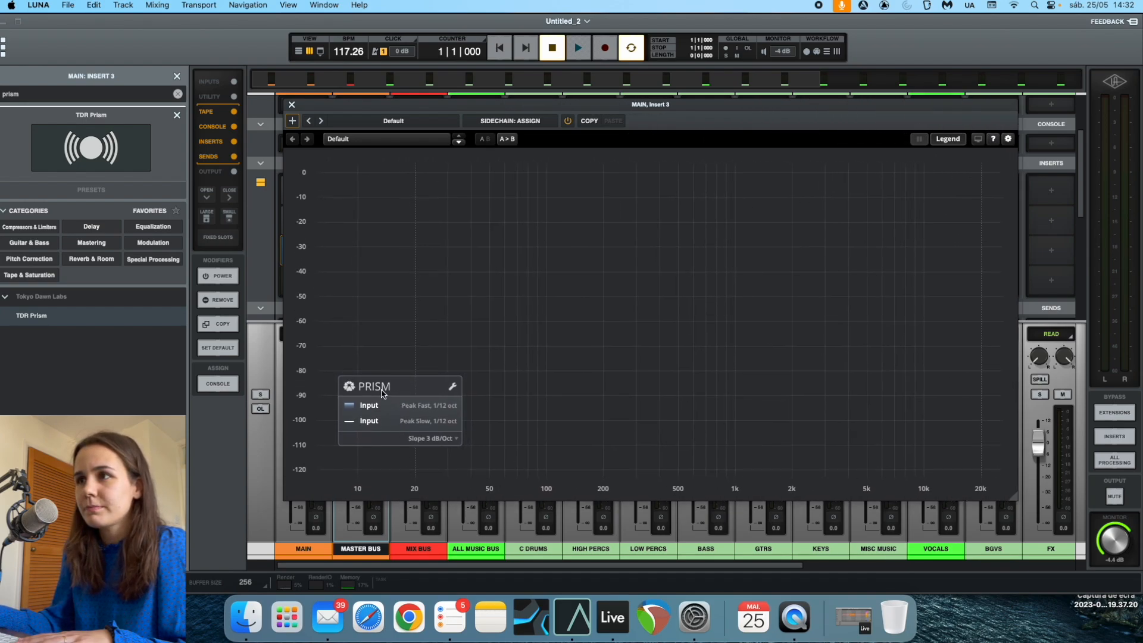
Examine the source, file-loading and colour options for the second curve in Prism's settings, and close the plug-in window.
{"action": "left_click", "coordinate": [454, 388]}
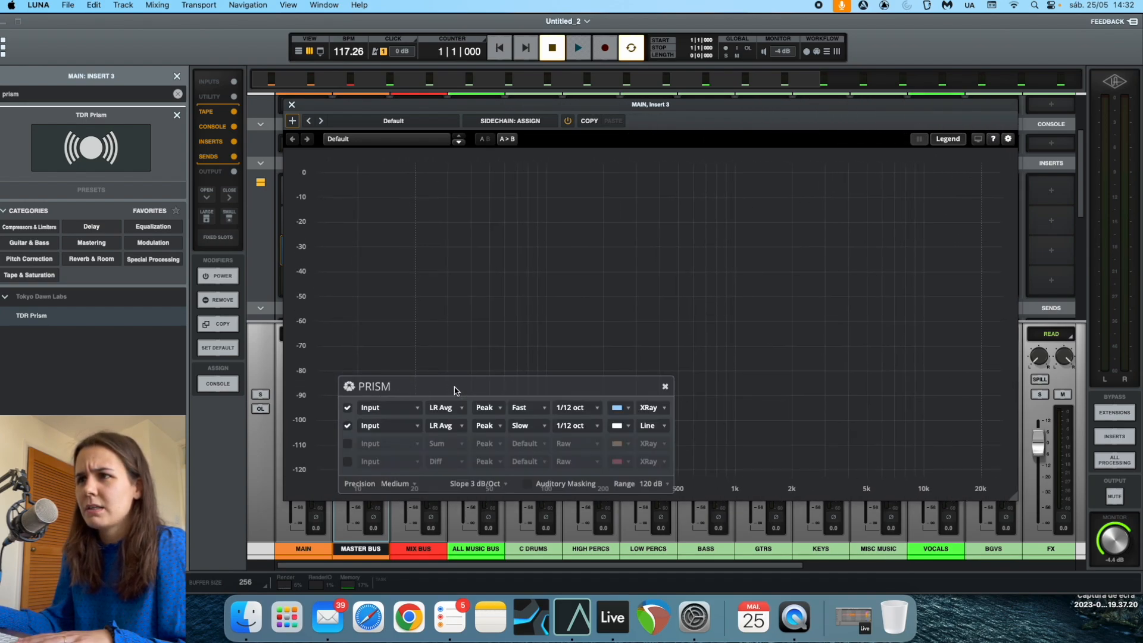
{"action": "left_click", "coordinate": [382, 428]}
{"action": "mouse_move", "coordinate": [390, 490]}
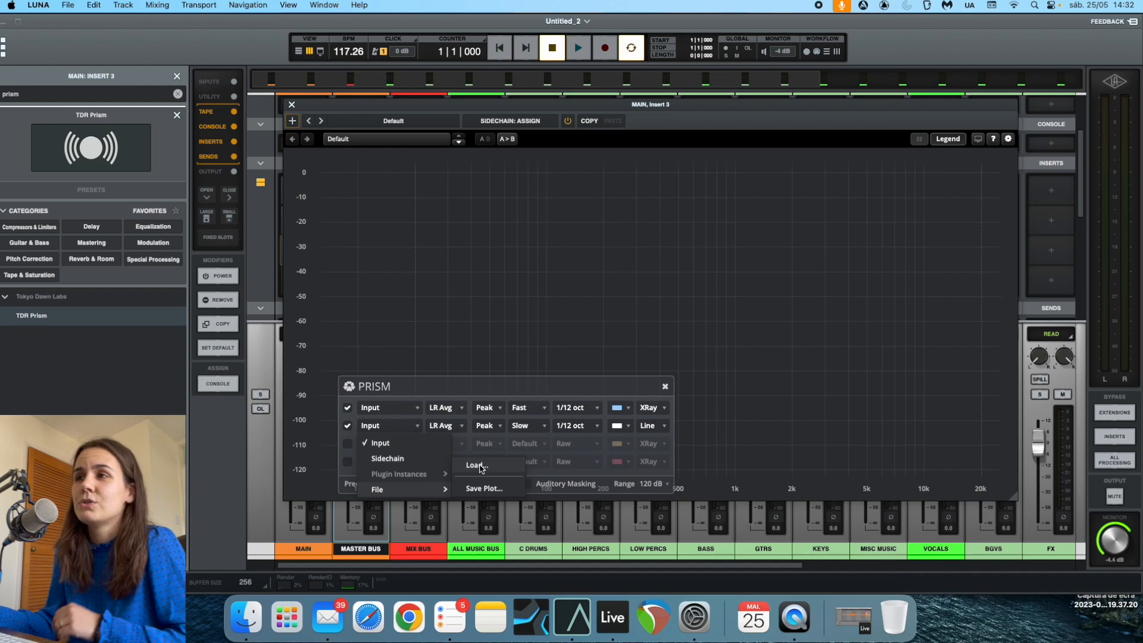
{"action": "left_click", "coordinate": [619, 426]}
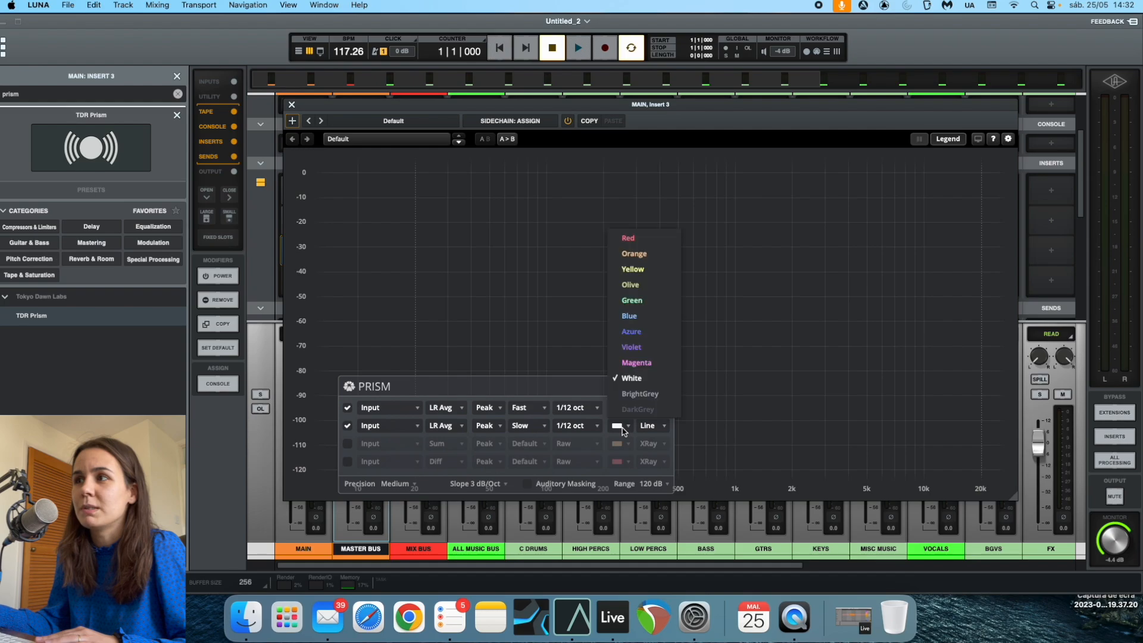
{"action": "left_click", "coordinate": [631, 378]}
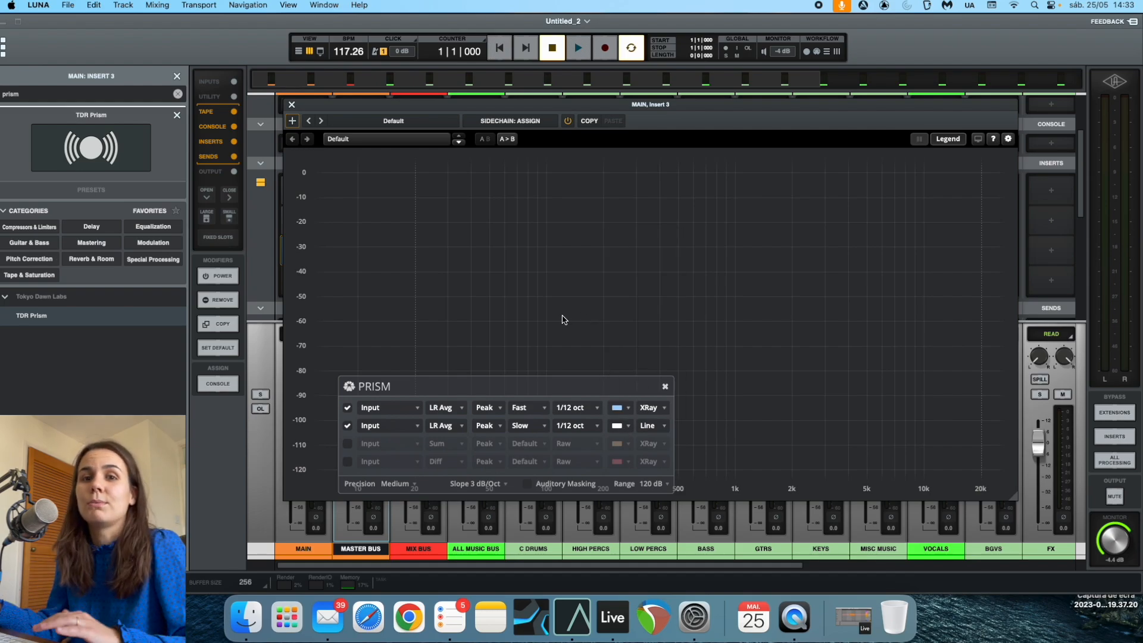
{"action": "left_click", "coordinate": [291, 107]}
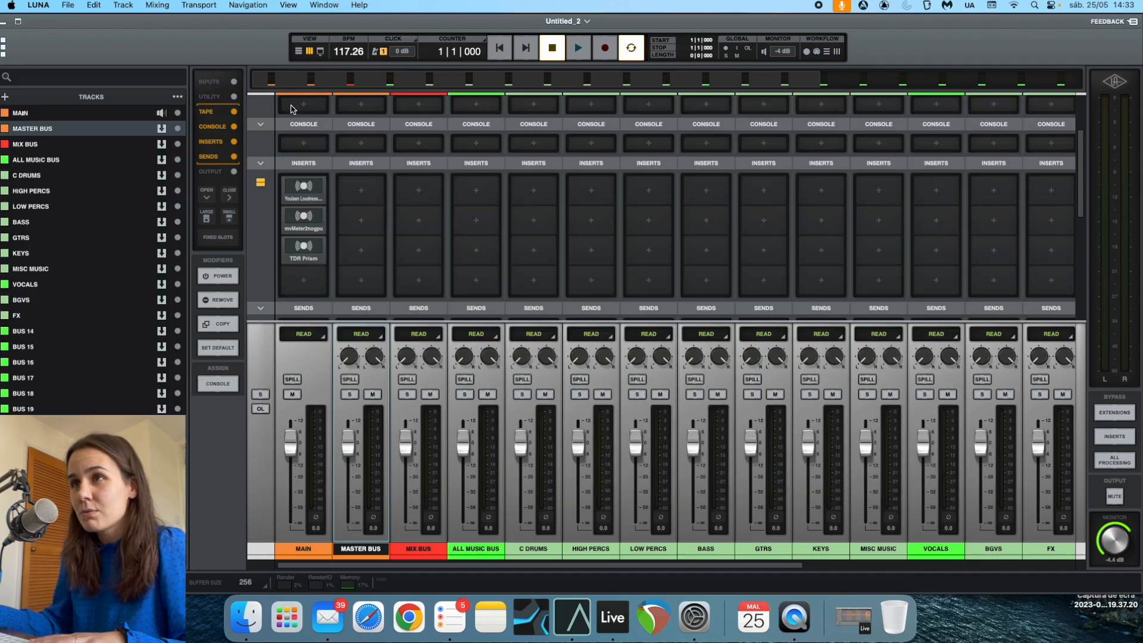
Replace TDR Prism in the third insert slot of the MAIN track with AnSpec.
{"action": "left_click", "coordinate": [290, 260]}
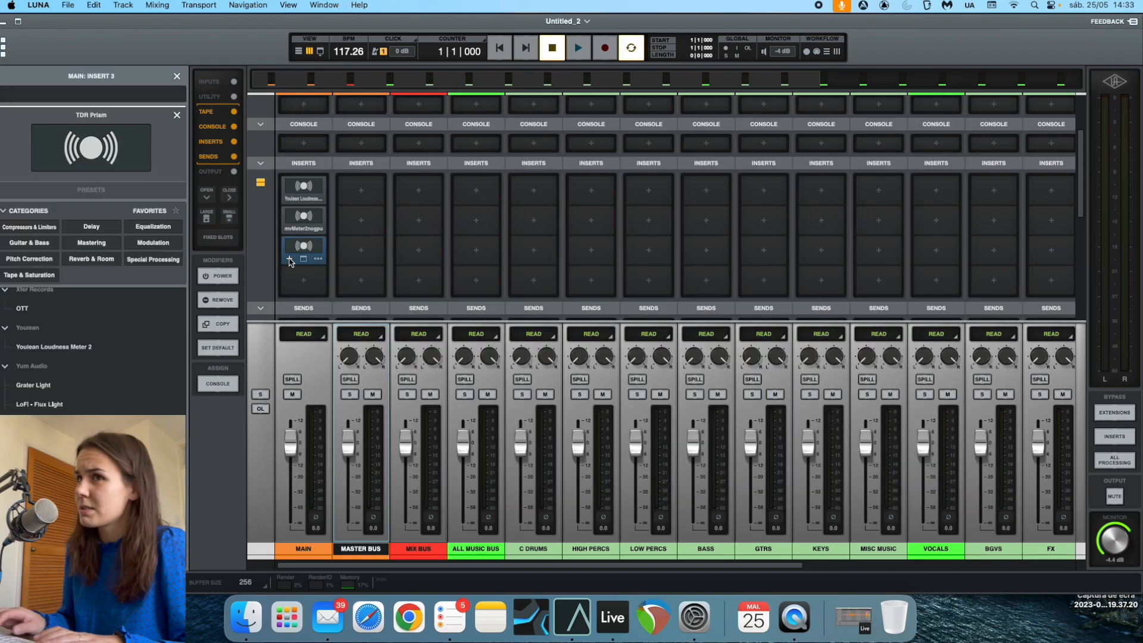
{"action": "type", "text": "ans"}
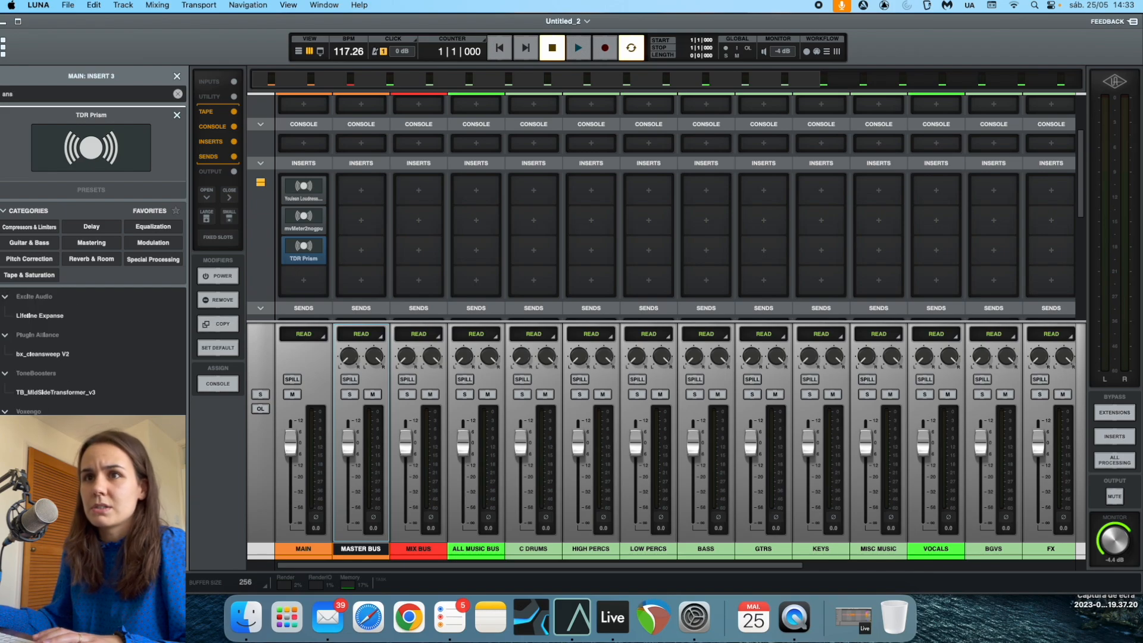
{"action": "left_click", "coordinate": [27, 431]}
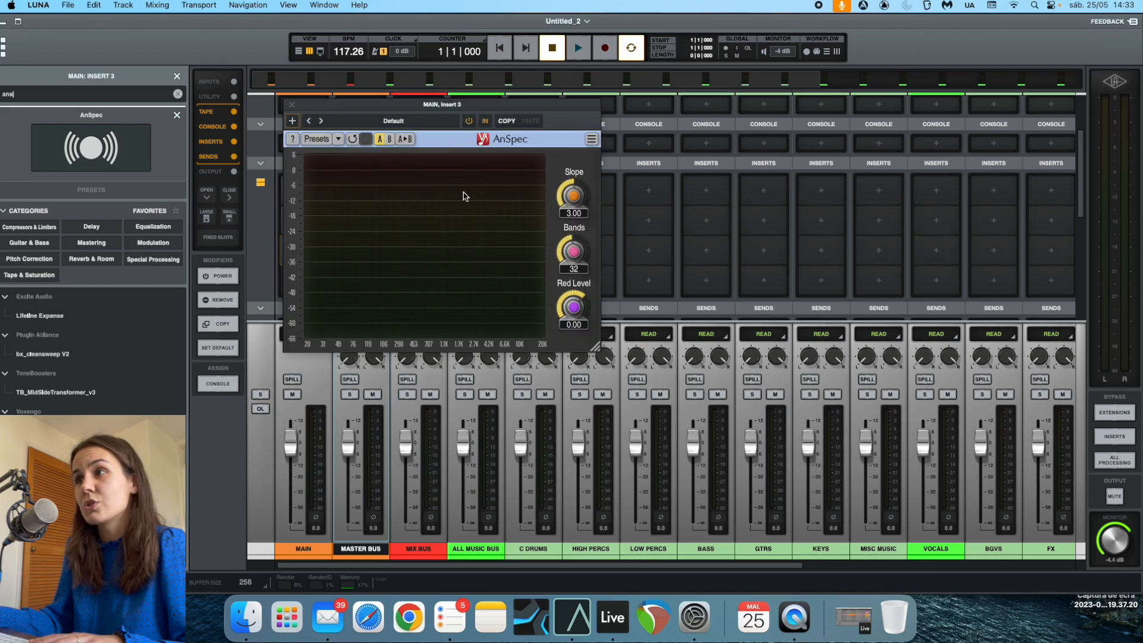
Enlarge the AnSpec window on the MAIN track, and close it.
{"action": "left_click_drag", "start_coordinate": [597, 349], "coordinate": [1038, 476]}
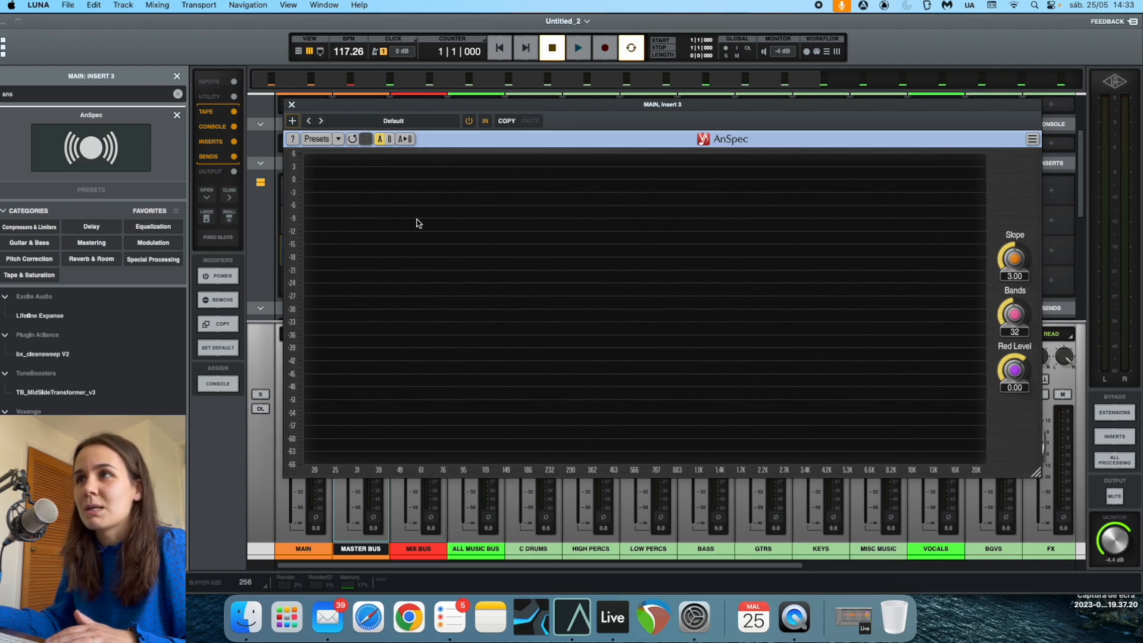
{"action": "left_click", "coordinate": [292, 106]}
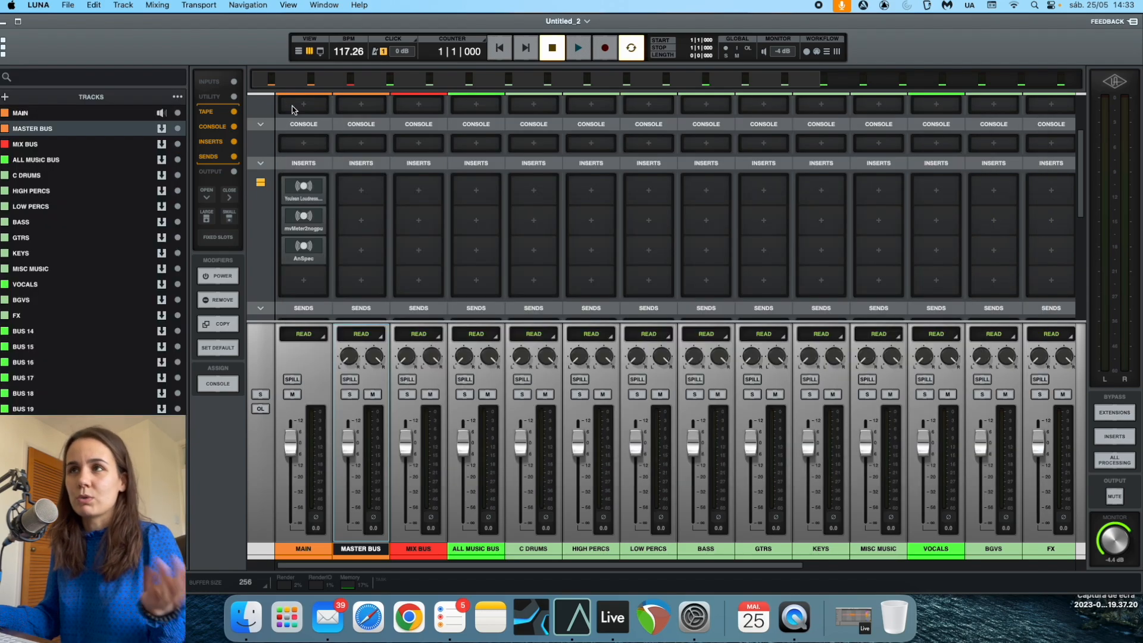
Create one stereo audio track named REFERENCE below the MASTER BUS track, without tape or console.
{"action": "left_click", "coordinate": [412, 549]}
{"action": "left_click", "coordinate": [378, 548]}
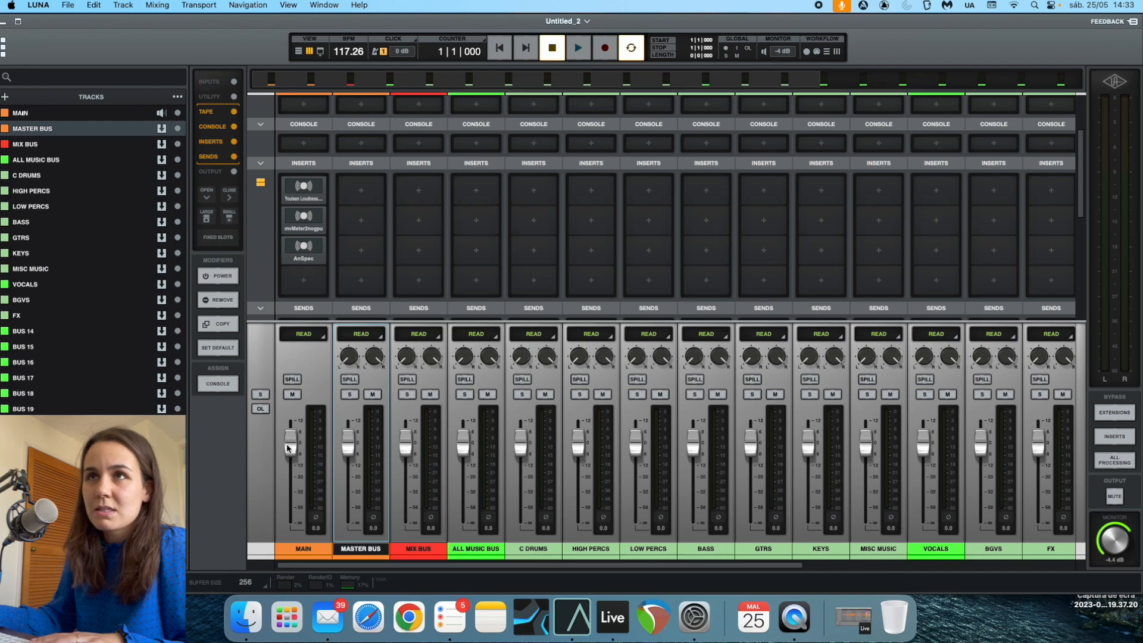
{"action": "left_click", "coordinate": [7, 99]}
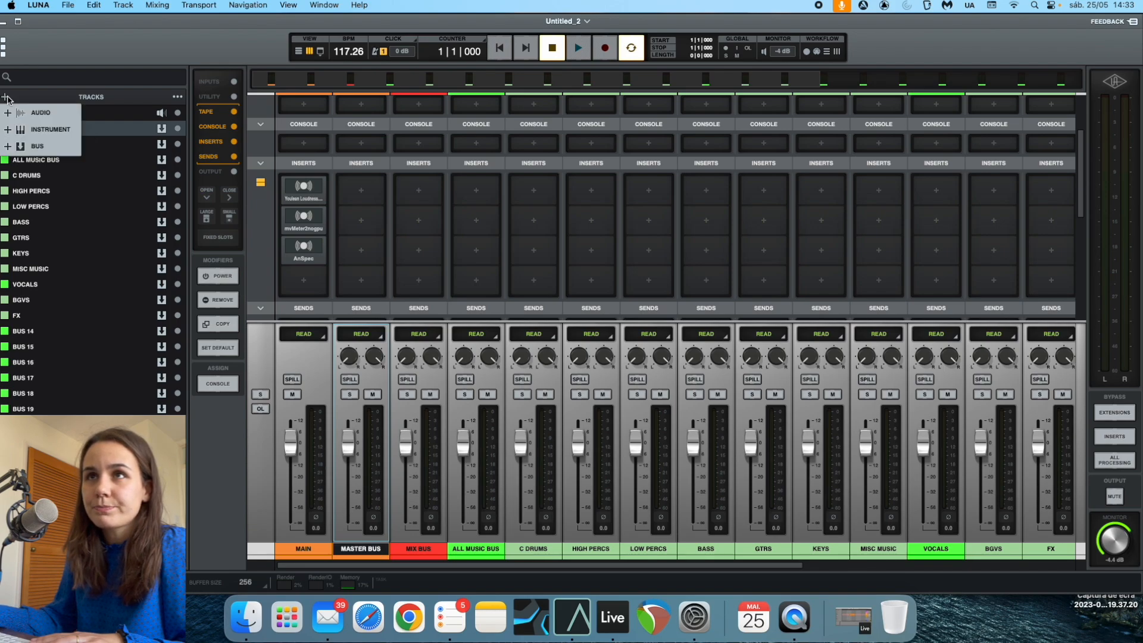
{"action": "left_click", "coordinate": [35, 118]}
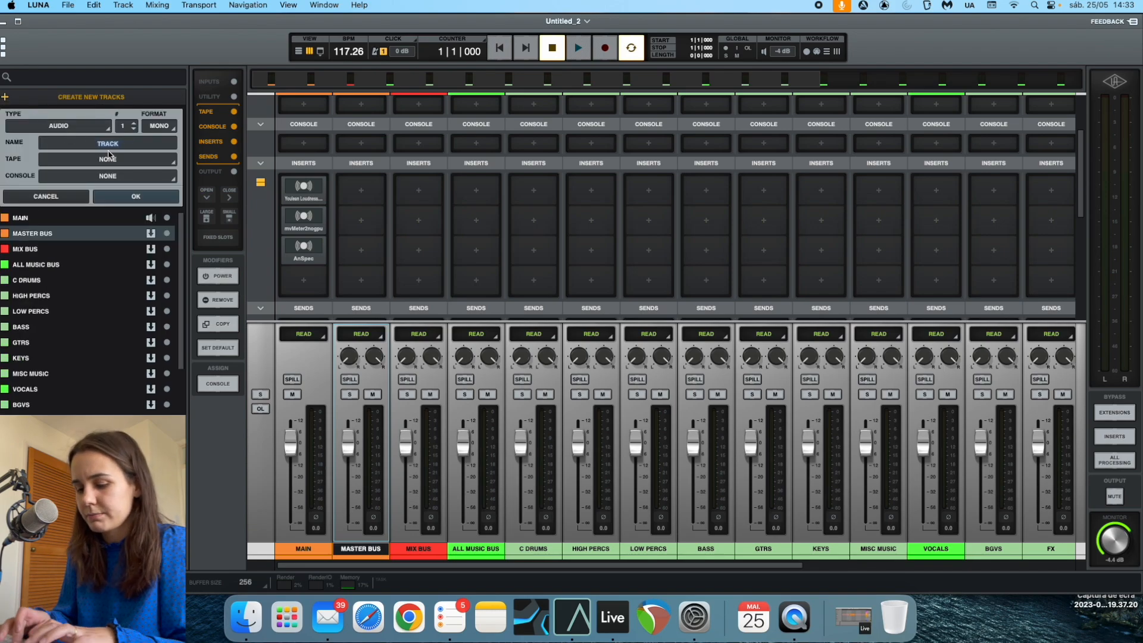
{"action": "type", "text": "REFER"}
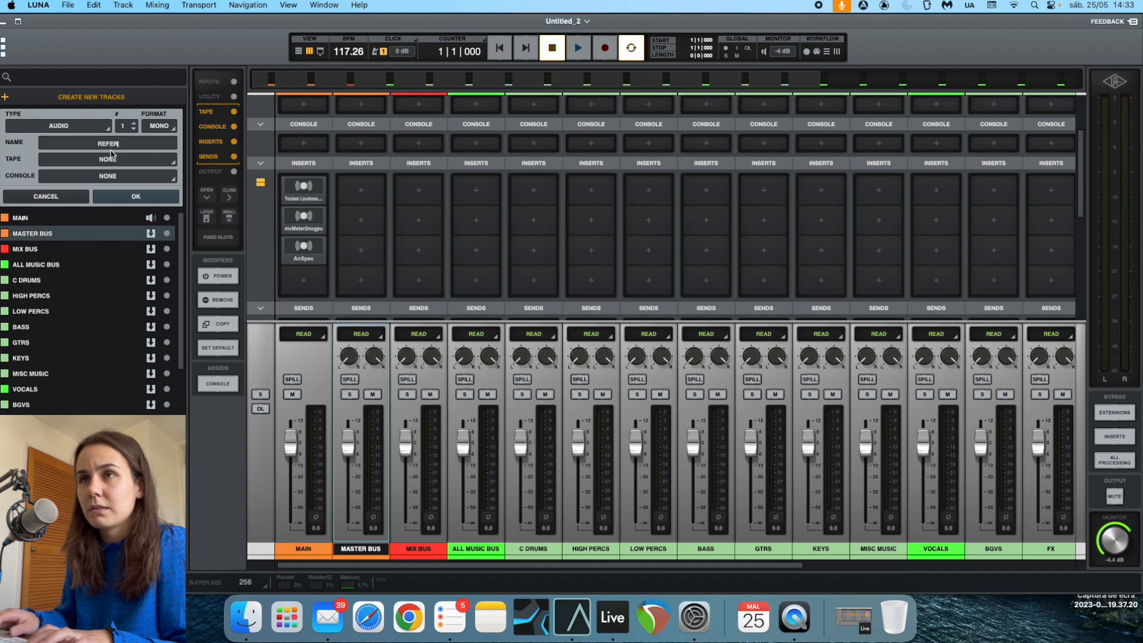
{"action": "type", "text": "ENCE"}
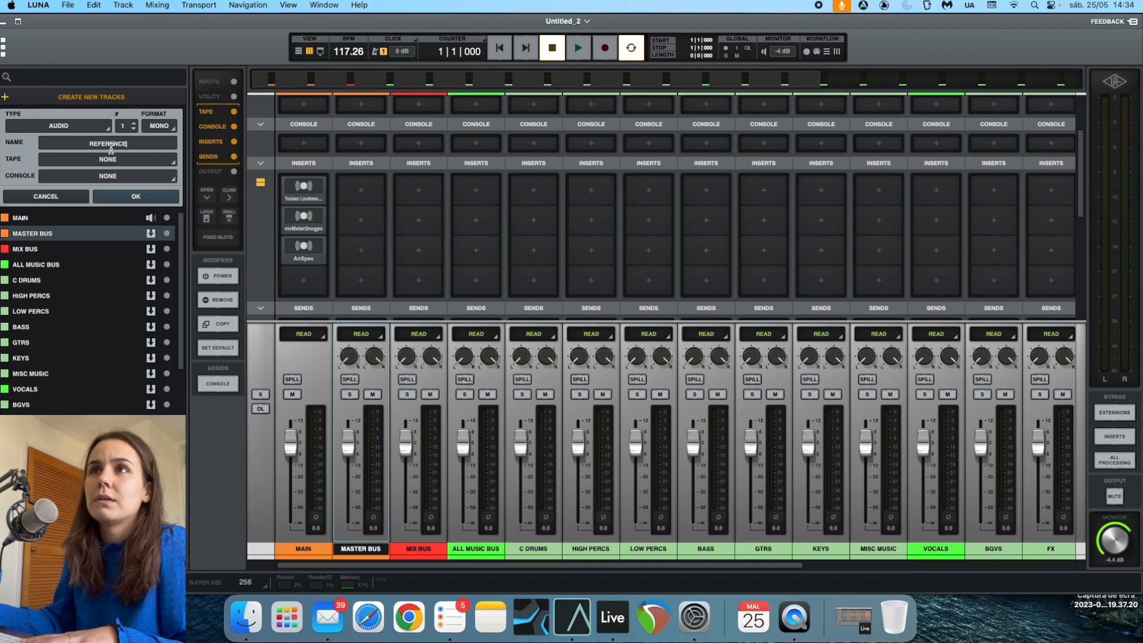
{"action": "left_click", "coordinate": [166, 126]}
{"action": "left_click", "coordinate": [165, 155]}
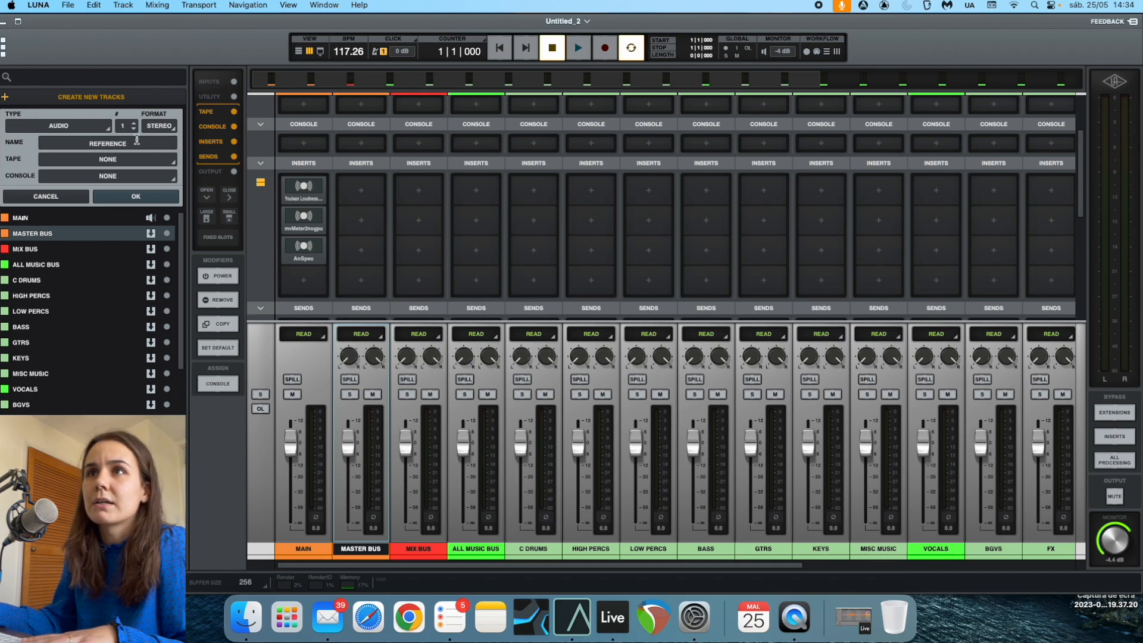
{"action": "left_click", "coordinate": [132, 196]}
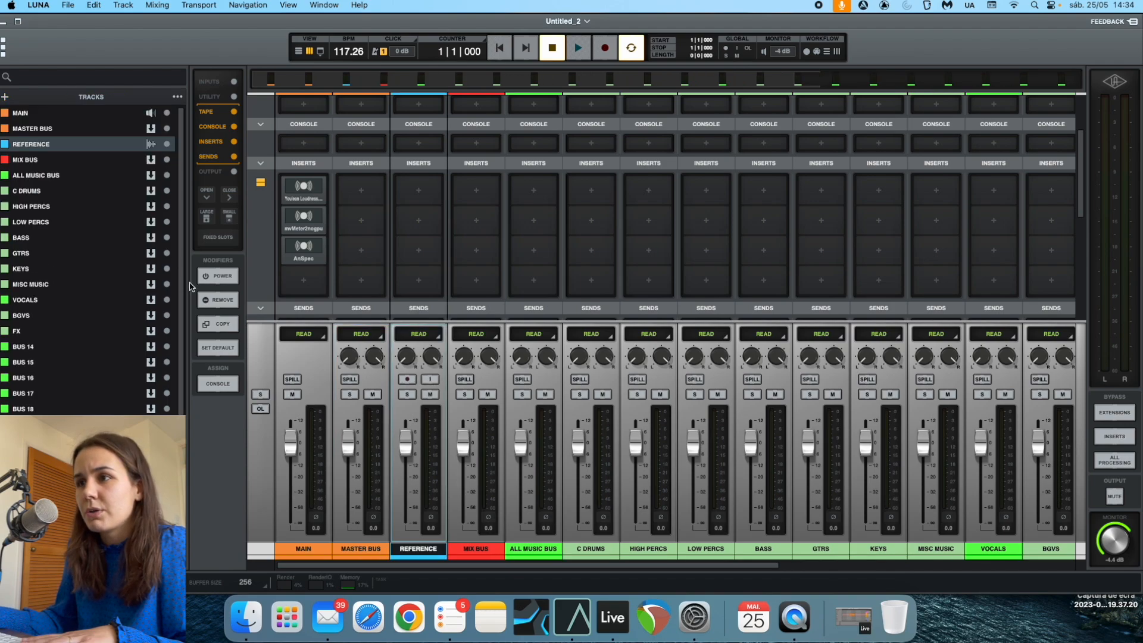
Move the REFERENCE track between MAIN and MASTER BUS, and check its output routing.
{"action": "left_click_drag", "start_coordinate": [417, 548], "coordinate": [360, 548]}
{"action": "scroll", "coordinate": [365, 288], "scroll_direction": "down", "scroll_amount": 3}
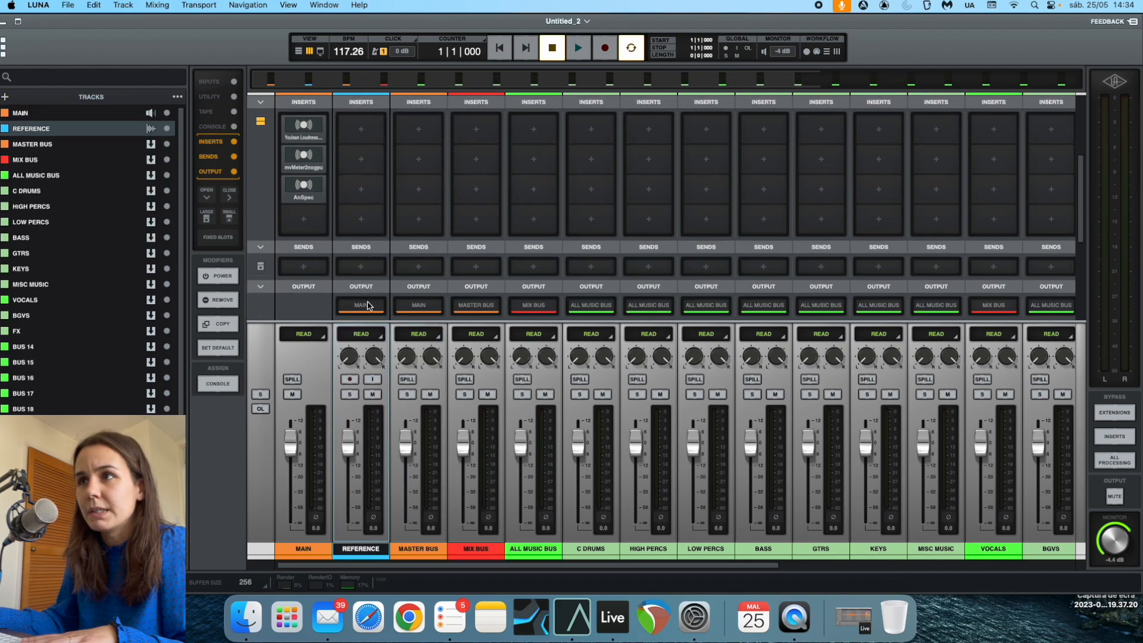
Mute the REFERENCE track, try soloing it without the mute, and leave it muted with solo off.
{"action": "left_click", "coordinate": [371, 396]}
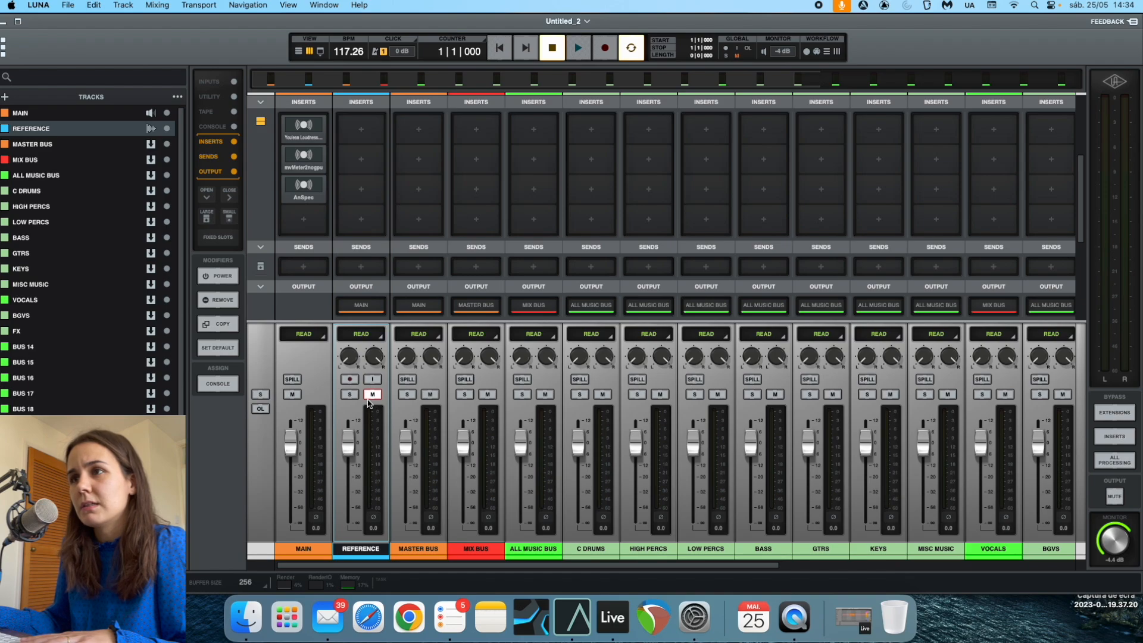
{"action": "left_click", "coordinate": [349, 394]}
{"action": "left_click", "coordinate": [371, 396]}
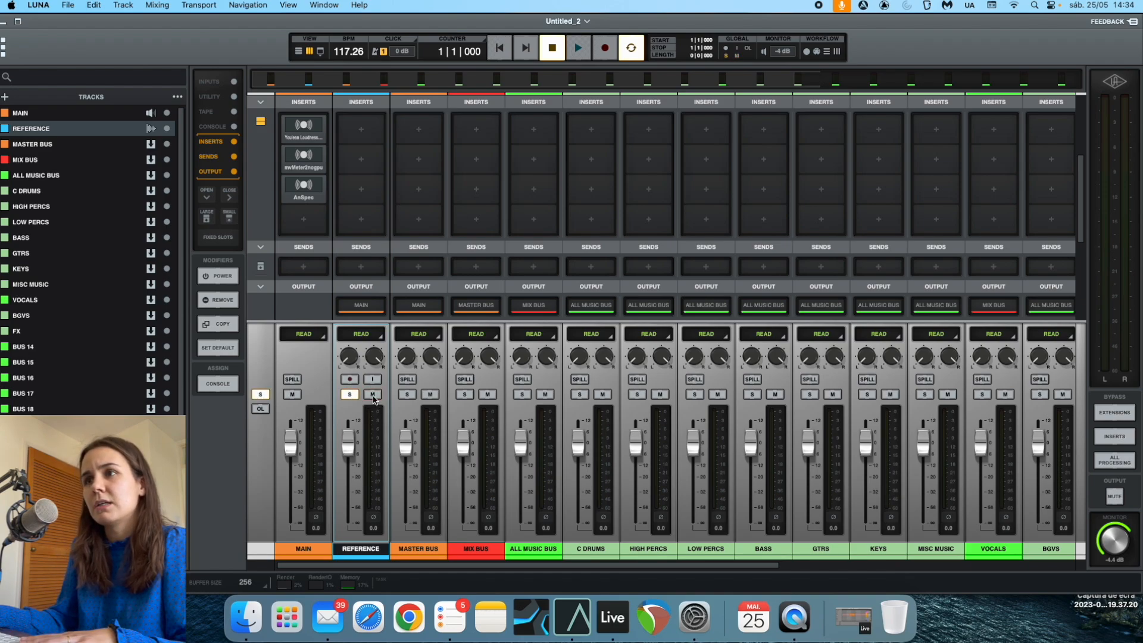
{"action": "left_click", "coordinate": [351, 395]}
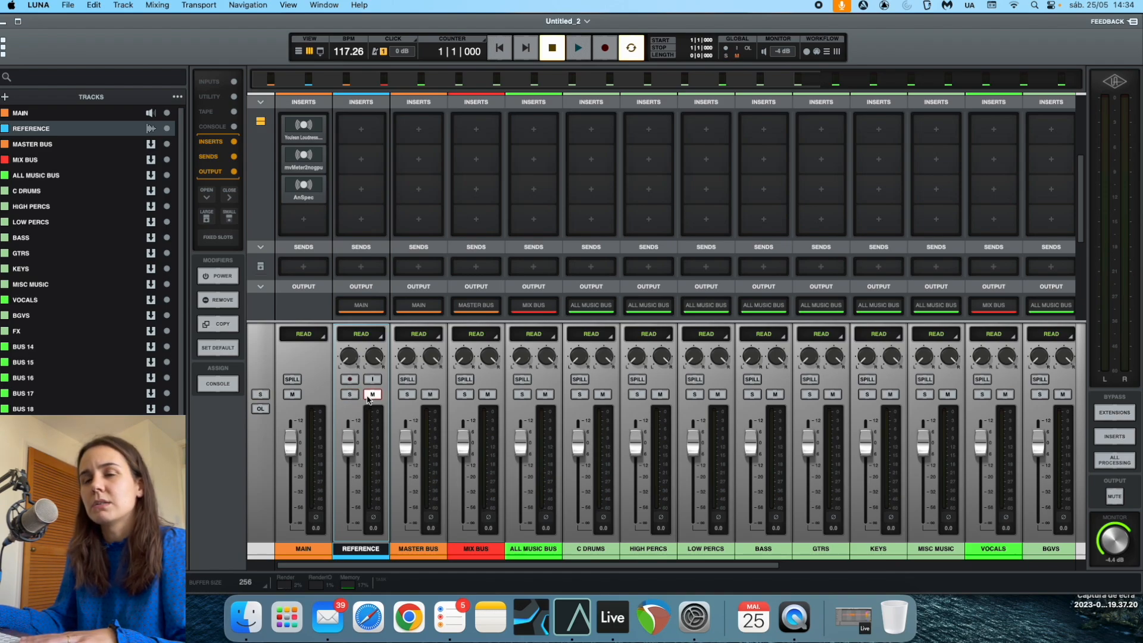
{"action": "left_click", "coordinate": [374, 397]}
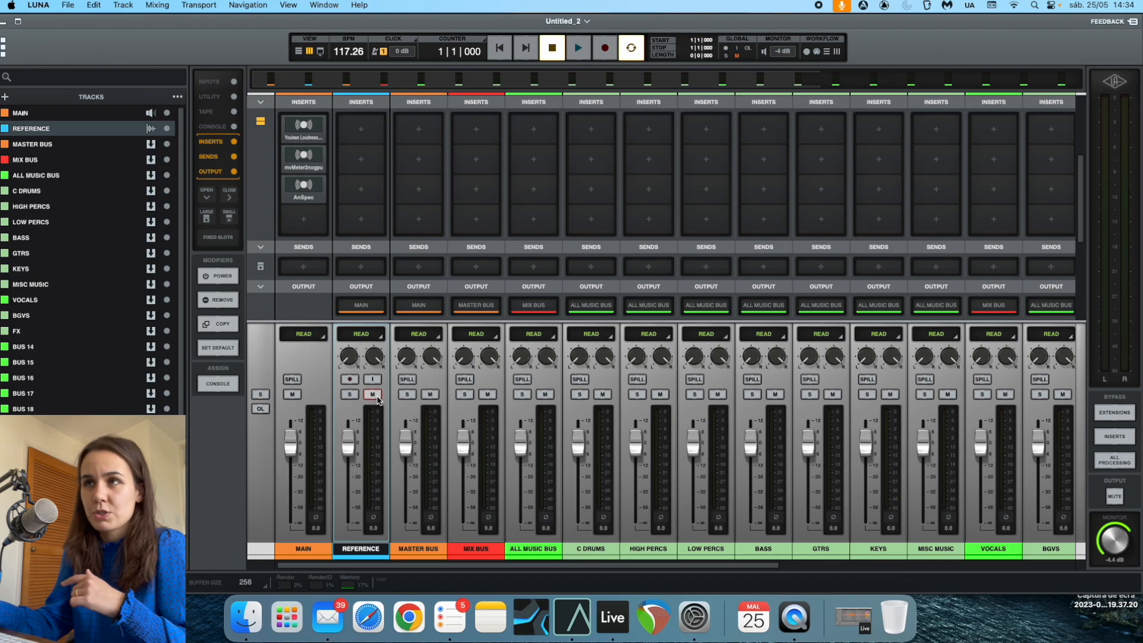
View AnSpec in the third insert slot of the MAIN track, and close its window.
{"action": "left_click", "coordinate": [306, 193]}
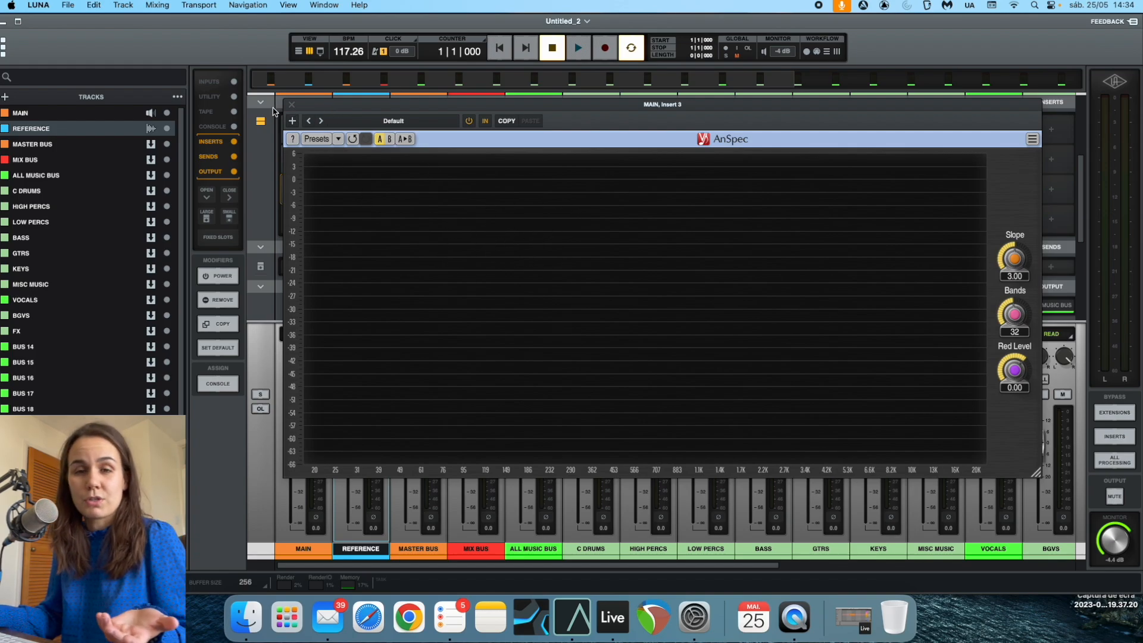
{"action": "left_click", "coordinate": [292, 106]}
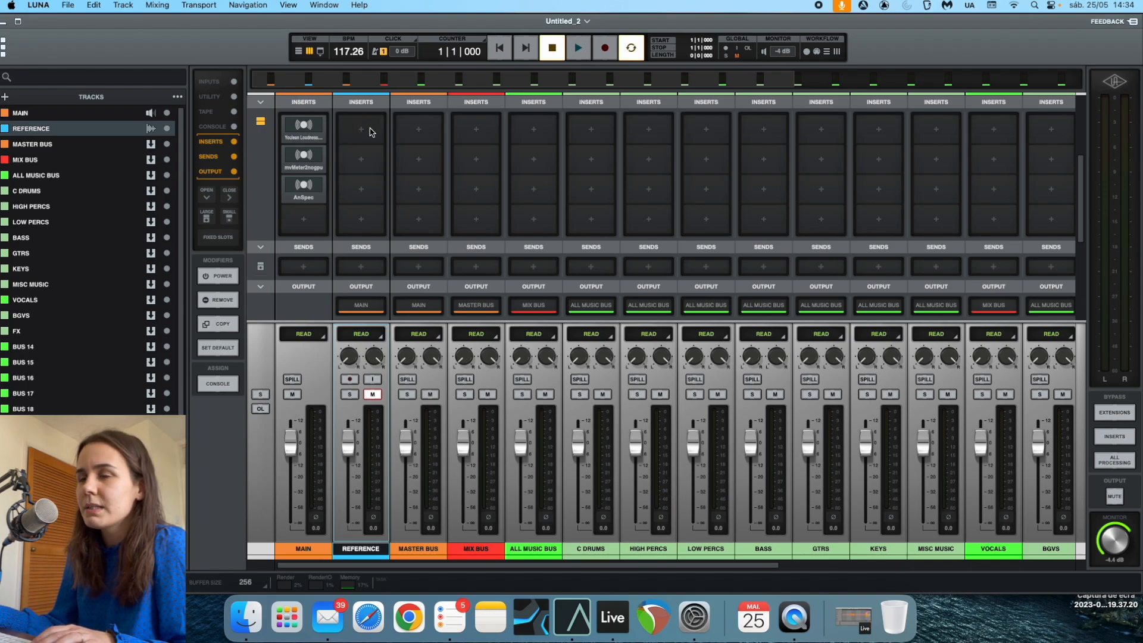
Insert Limited-Z_v2 in the fourth insert slot of the MASTER BUS track, and reposition its window.
{"action": "scroll", "coordinate": [365, 171], "scroll_direction": "down", "scroll_amount": 1}
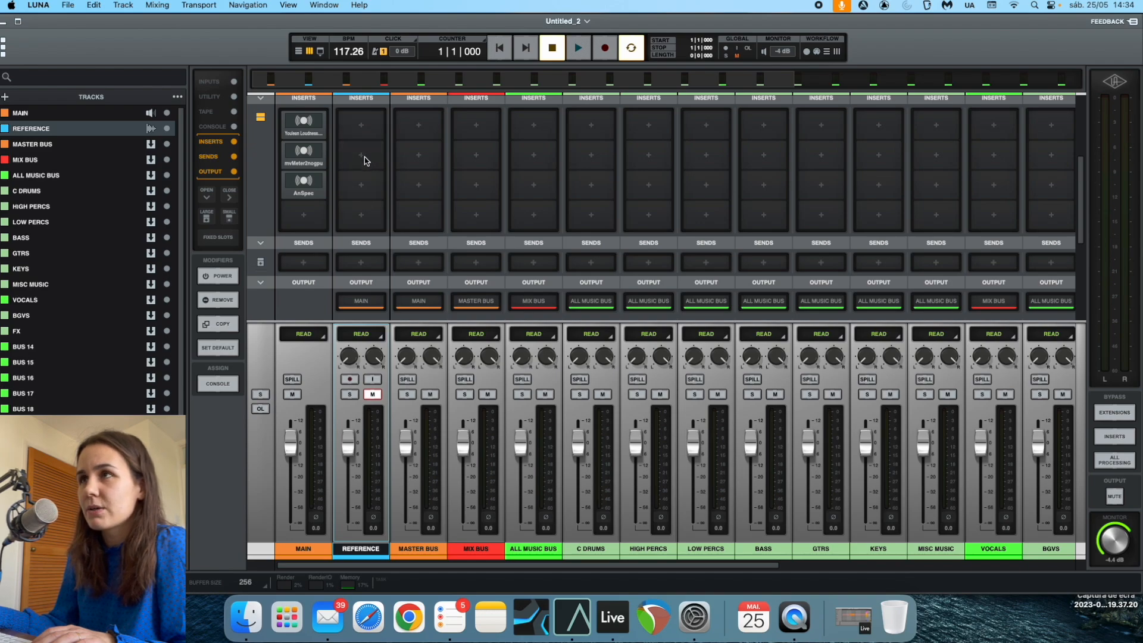
{"action": "scroll", "coordinate": [425, 144], "scroll_direction": "down", "scroll_amount": 3}
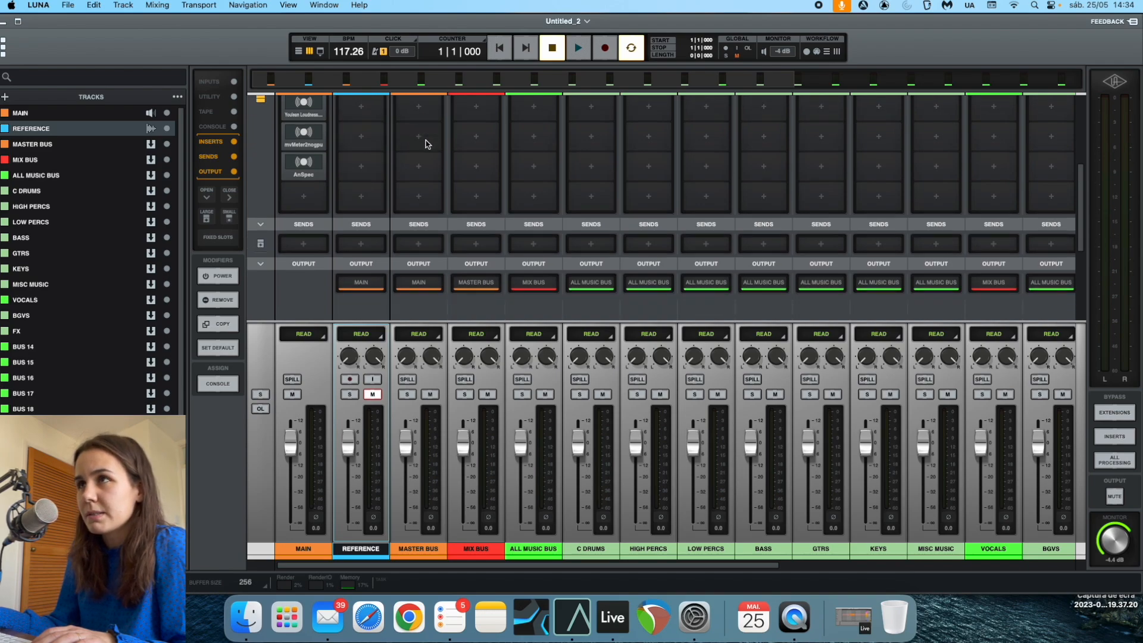
{"action": "scroll", "coordinate": [424, 142], "scroll_direction": "up", "scroll_amount": 6}
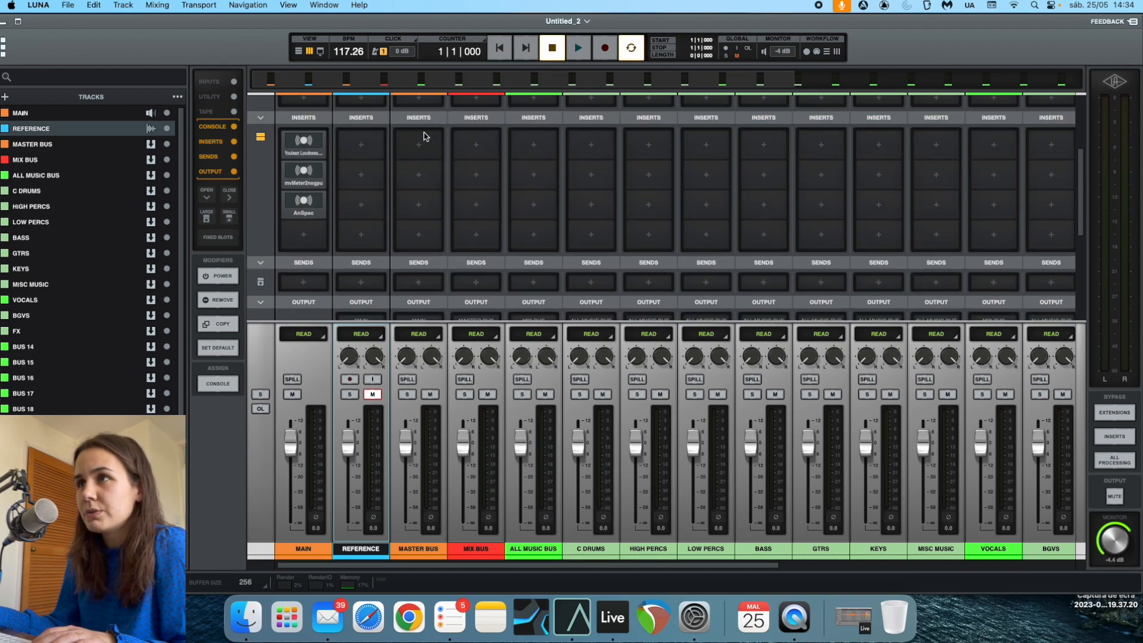
{"action": "left_click", "coordinate": [423, 248]}
{"action": "type", "text": "limited"}
{"action": "double_click", "coordinate": [34, 297]}
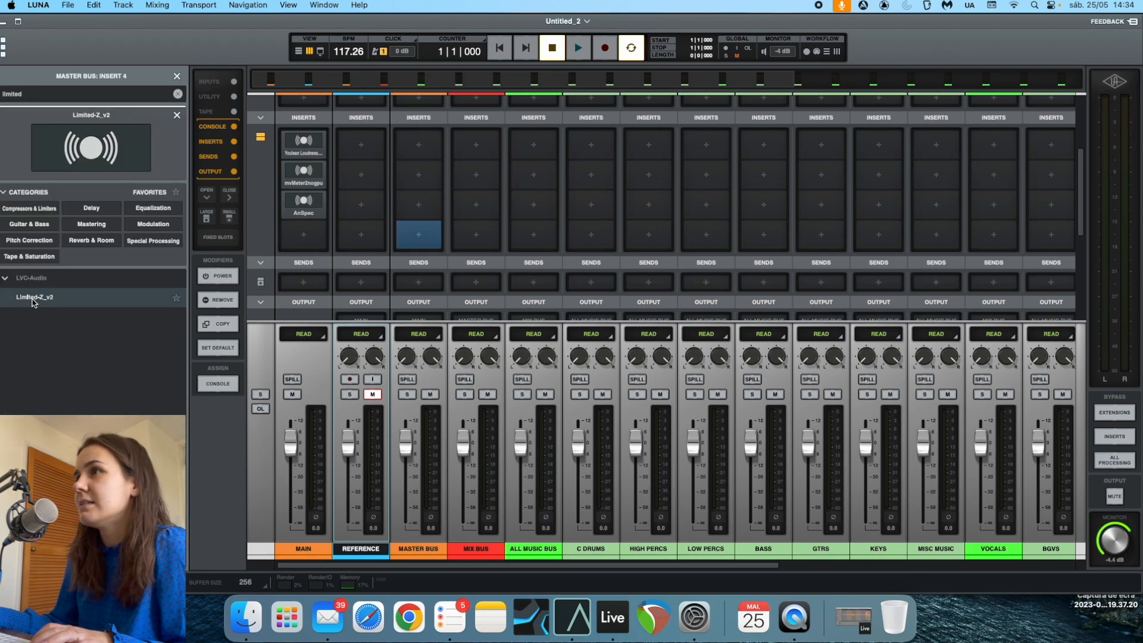
{"action": "left_click_drag", "start_coordinate": [590, 259], "coordinate": [546, 65]}
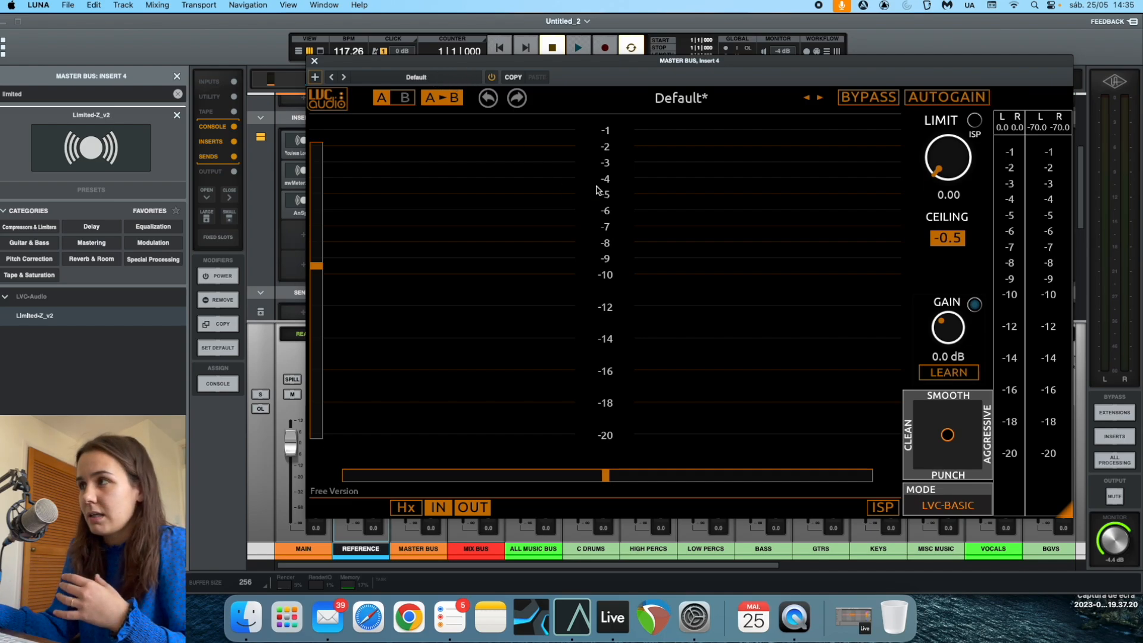
Raise the gain of Limited-Z_v2 to 6.6 dB, viewing the AnSpec analyser between adjustments.
{"action": "mouse_move", "coordinate": [947, 340]}
{"action": "left_mouse_down"}
{"action": "mouse_move", "coordinate": [957, 300]}
{"action": "mouse_move", "coordinate": [937, 337]}
{"action": "left_mouse_up"}
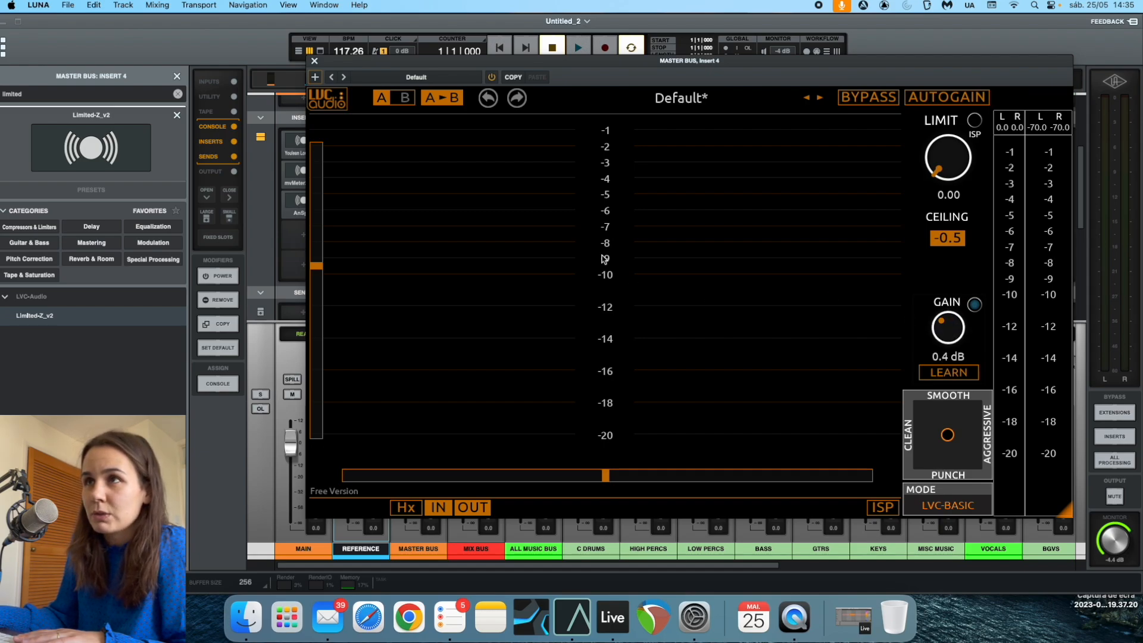
{"action": "left_click", "coordinate": [297, 206]}
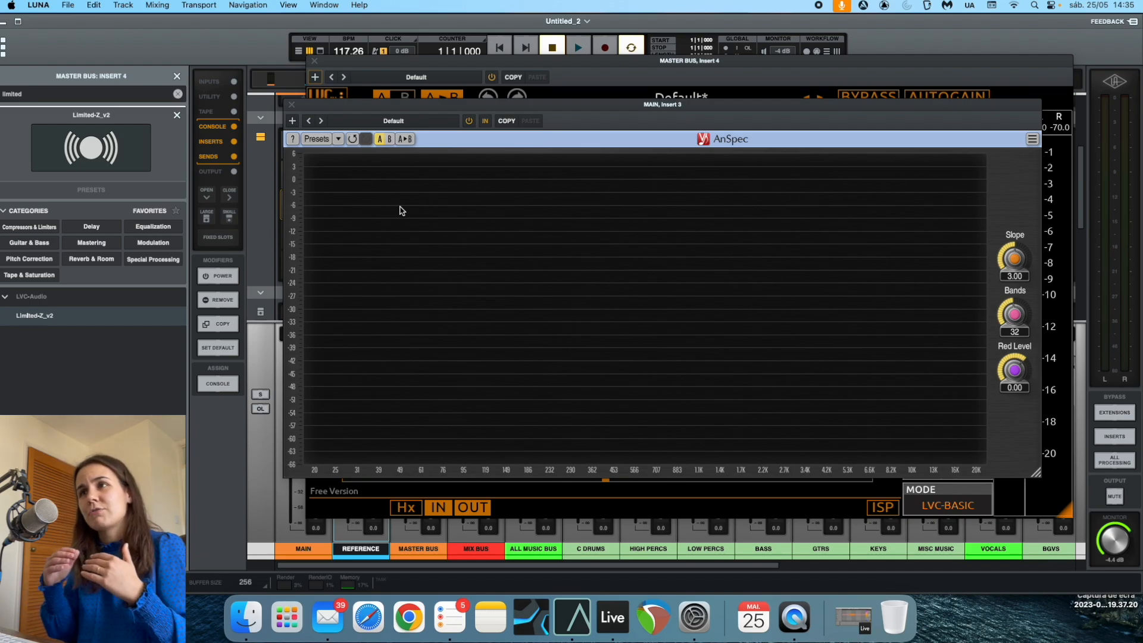
{"action": "left_click", "coordinate": [534, 66]}
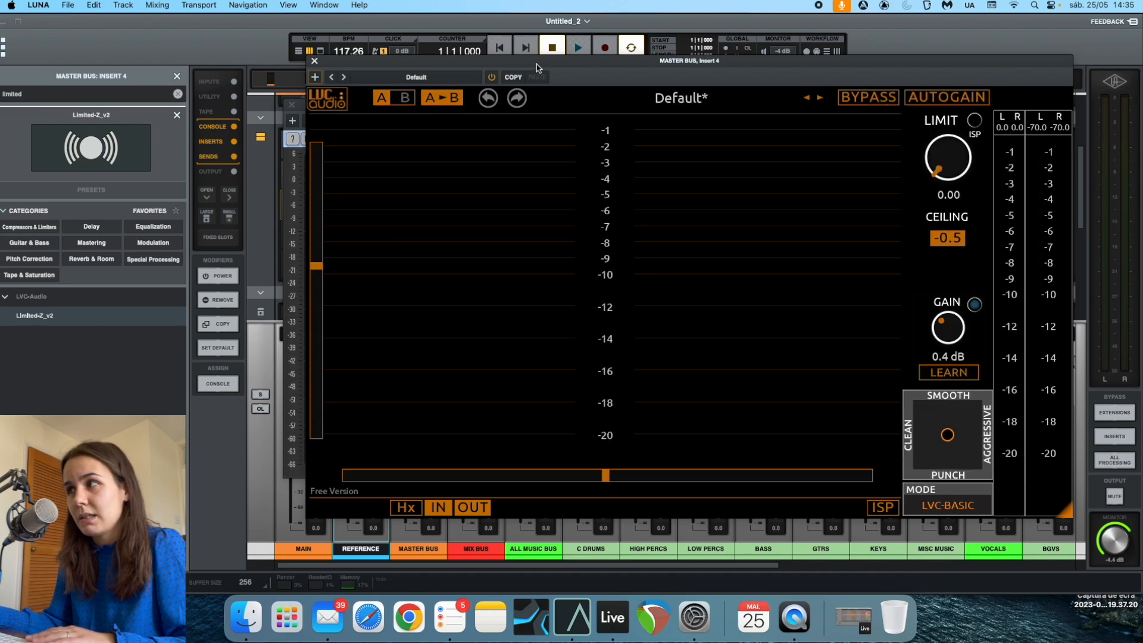
{"action": "left_click_drag", "start_coordinate": [946, 339], "coordinate": [953, 310]}
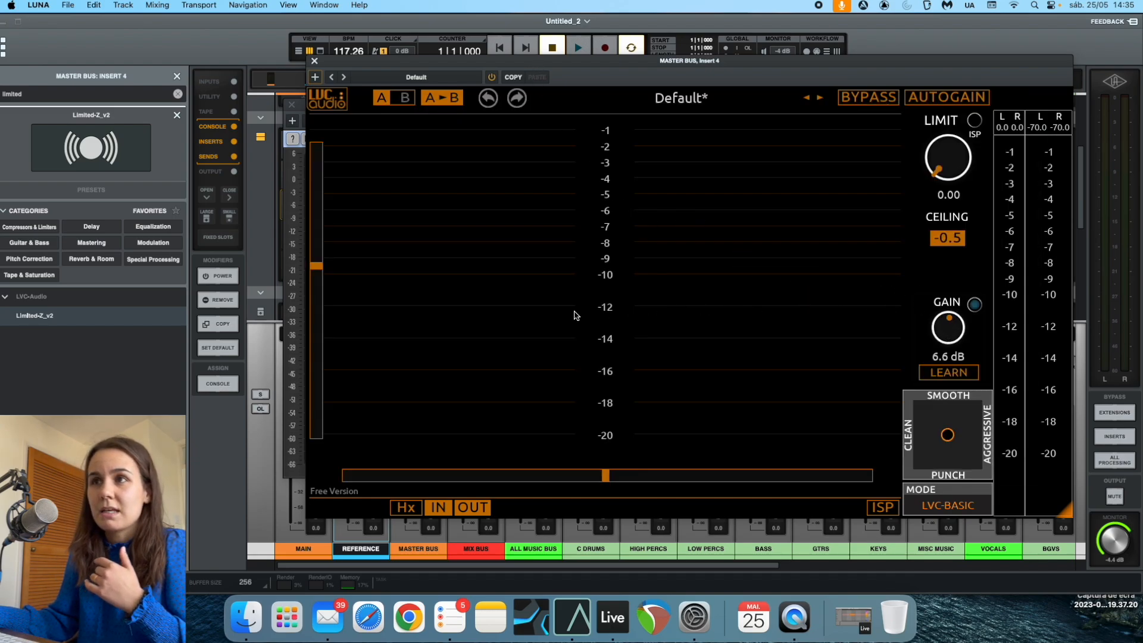
Bring AnSpec to the front once more, and close both the AnSpec and Limited-Z_v2 windows.
{"action": "left_click", "coordinate": [304, 320]}
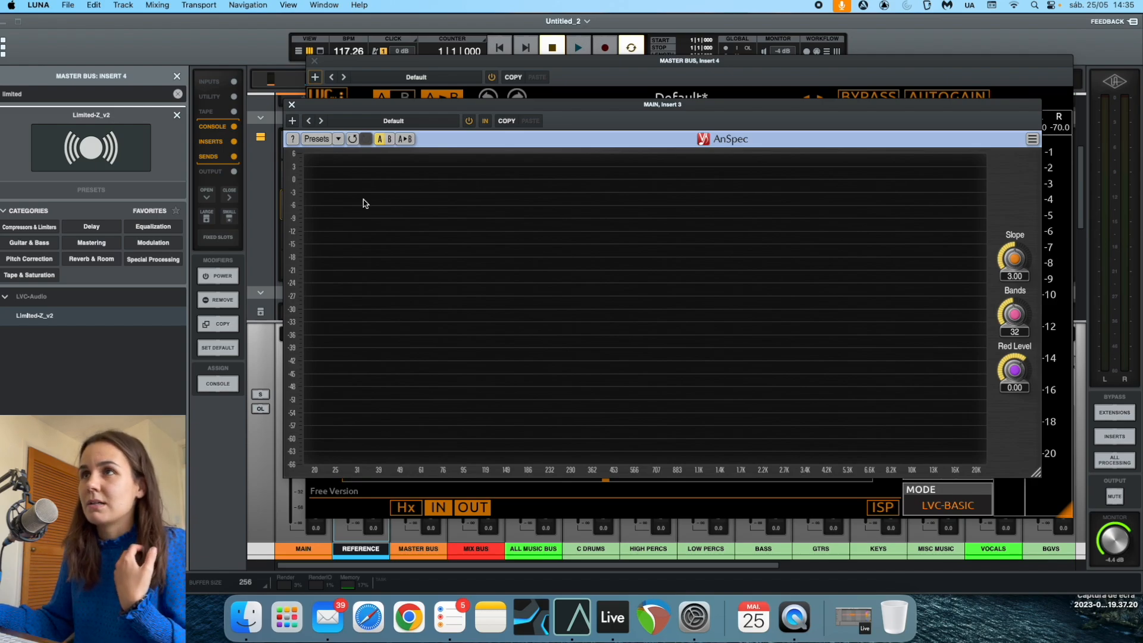
{"action": "left_click", "coordinate": [291, 106]}
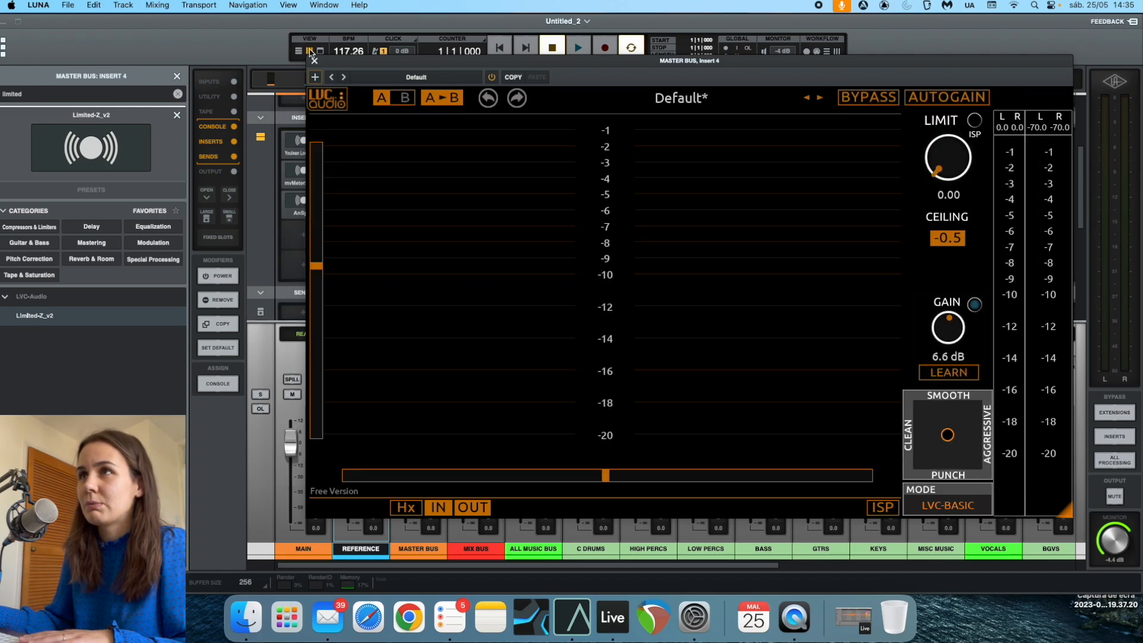
{"action": "left_click", "coordinate": [314, 61]}
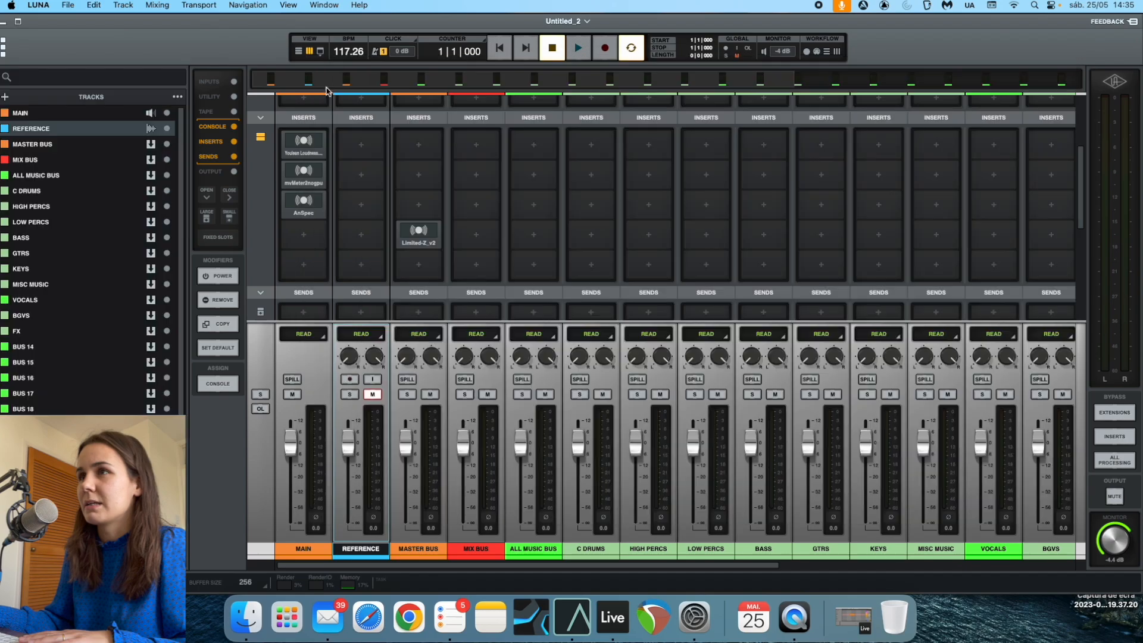
Insert Apogee SoftLimit in the third insert slot of the MASTER BUS track, and shift its window aside.
{"action": "left_click", "coordinate": [420, 205]}
{"action": "type", "text": "soft"}
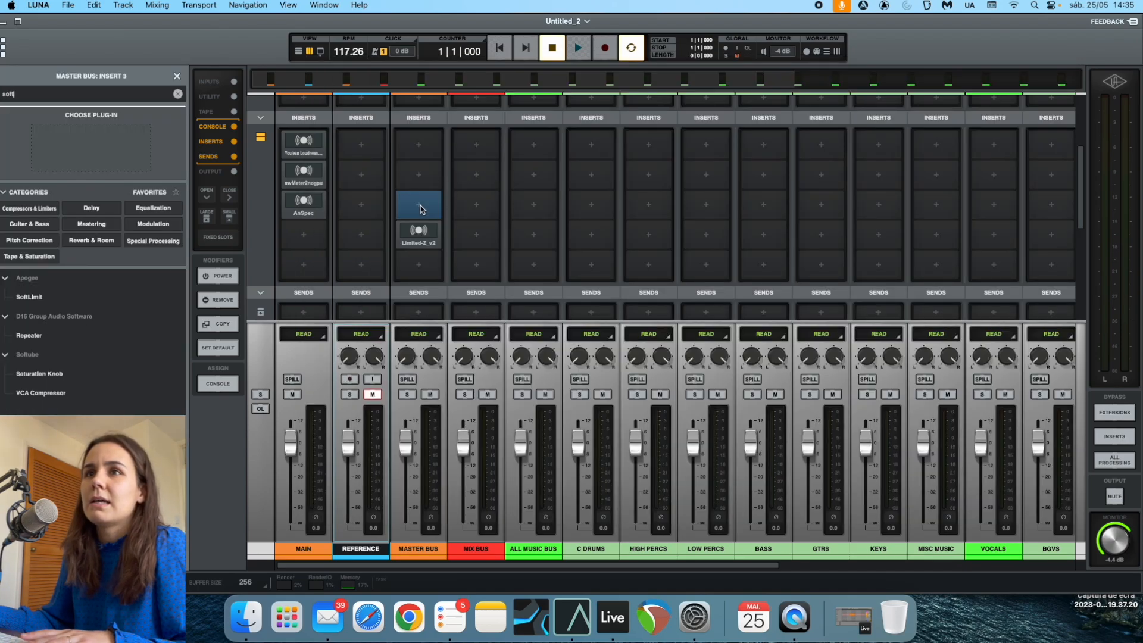
{"action": "double_click", "coordinate": [64, 303]}
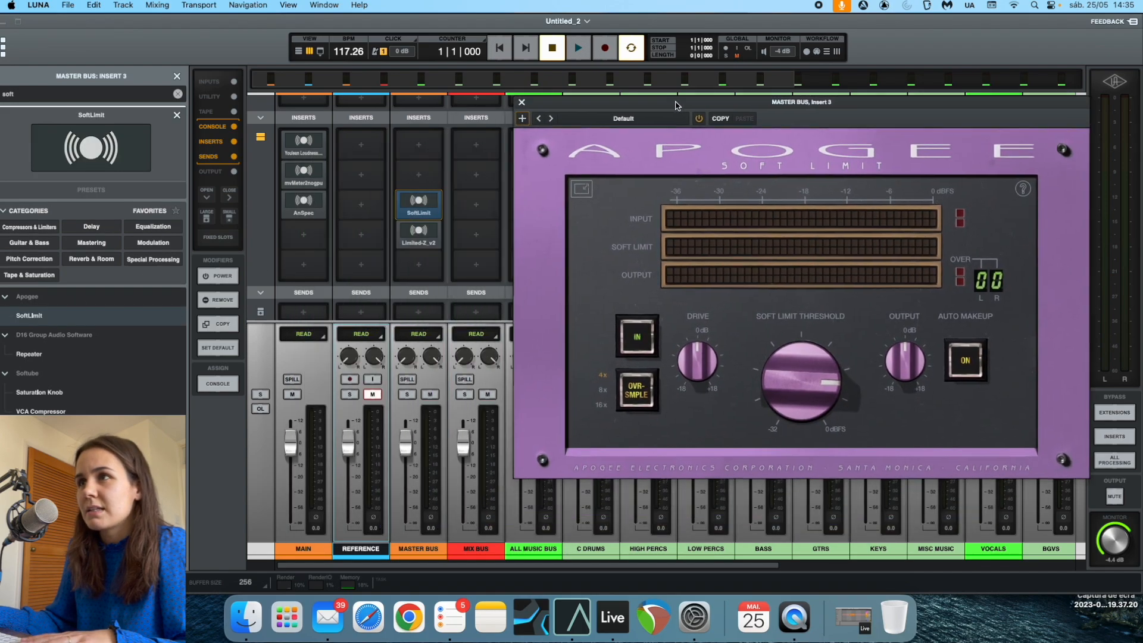
{"action": "left_click_drag", "start_coordinate": [675, 105], "coordinate": [701, 103]}
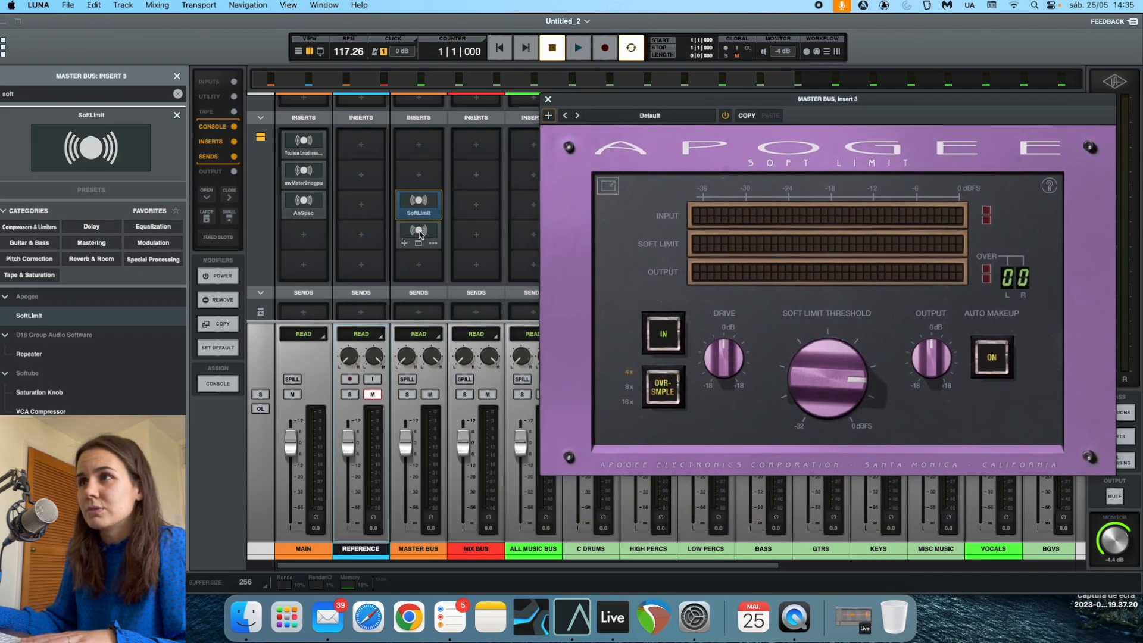
Move SoftLimit to the fifth and Limited-Z_v2 to the sixth insert slot of the MASTER BUS track.
{"action": "left_click_drag", "start_coordinate": [423, 214], "coordinate": [418, 236]}
{"action": "left_click_drag", "start_coordinate": [420, 278], "coordinate": [420, 296]}
{"action": "left_click_drag", "start_coordinate": [420, 237], "coordinate": [420, 265]}
{"action": "scroll", "coordinate": [423, 232], "scroll_direction": "down", "scroll_amount": 2}
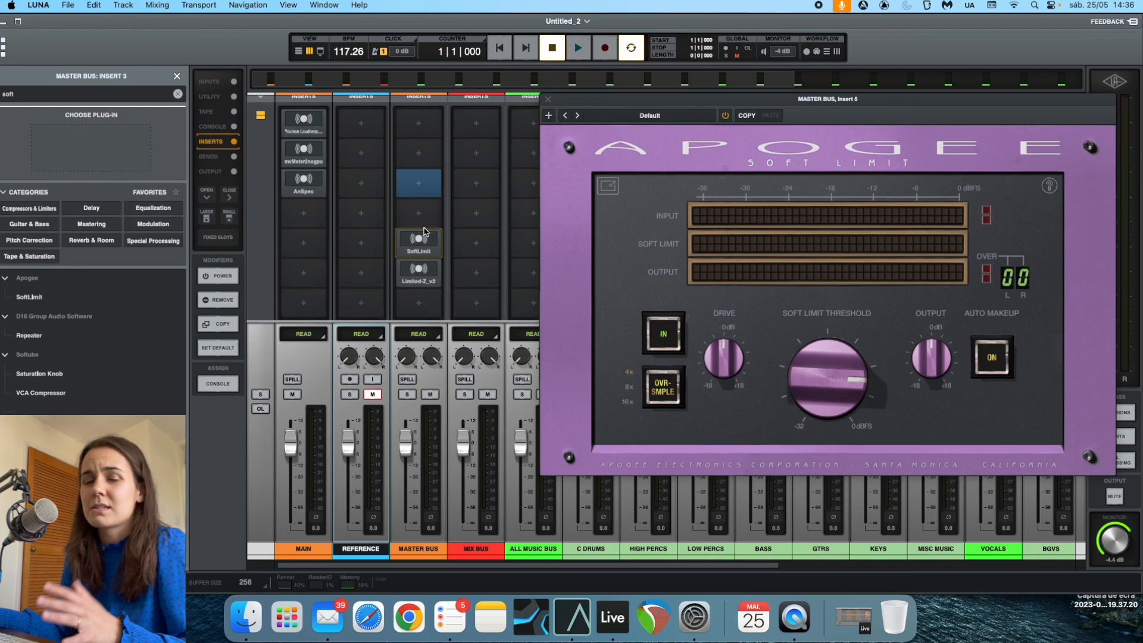
Reposition the SoftLimit window, and examine its soft limit threshold control and level meters.
{"action": "mouse_move", "coordinate": [811, 342]}
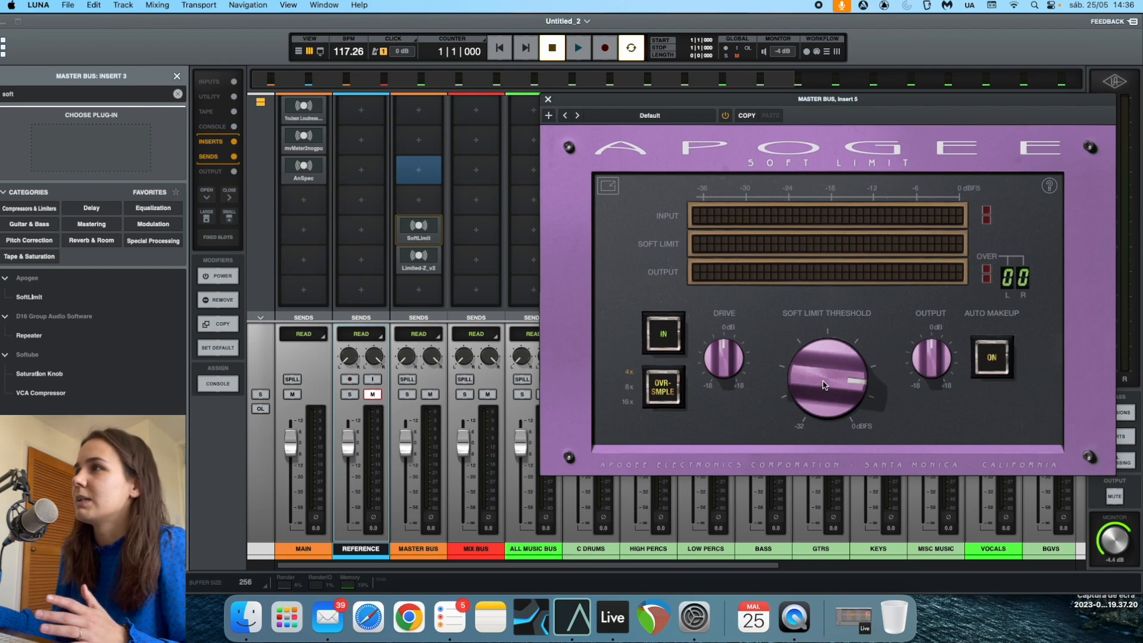
{"action": "left_click_drag", "start_coordinate": [803, 104], "coordinate": [722, 108]}
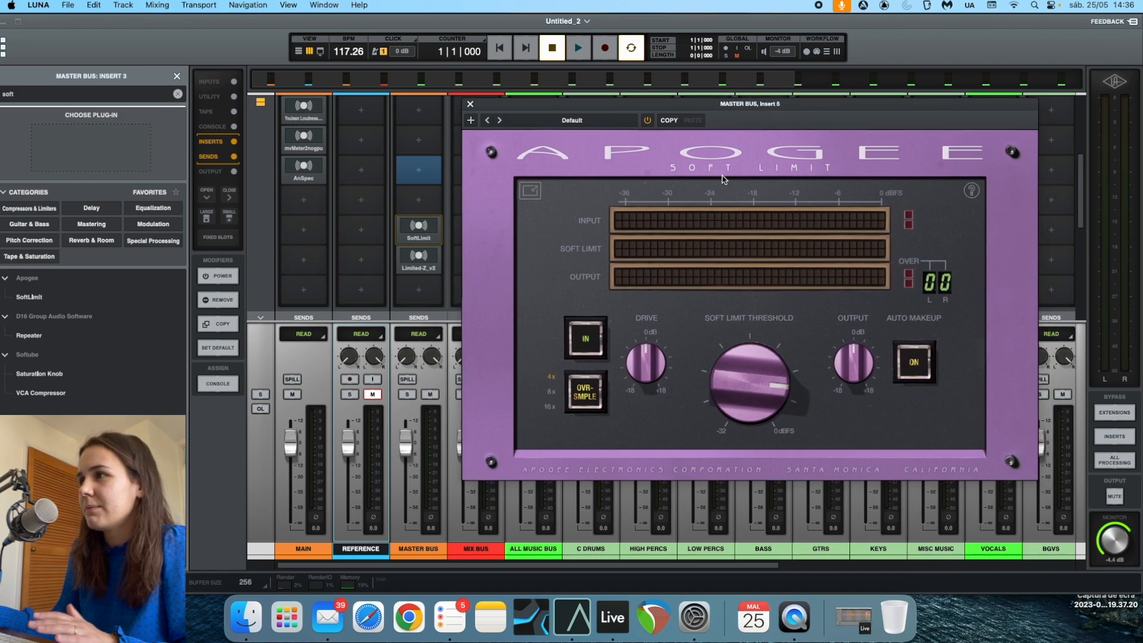
{"action": "mouse_move", "coordinate": [732, 369]}
{"action": "left_click_drag", "start_coordinate": [737, 388], "coordinate": [738, 401]}
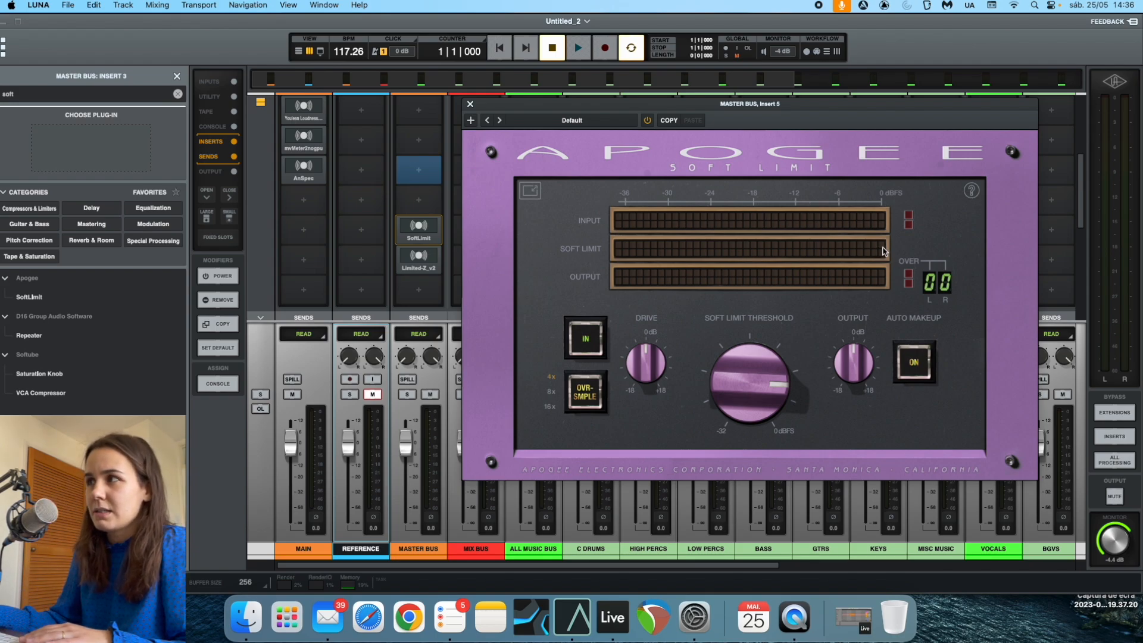
Close the SoftLimit window, and move SoftLimit to the seventh and Limited-Z_v2 to the eighth insert slot of the MASTER BUS track.
{"action": "mouse_move", "coordinate": [413, 254]}
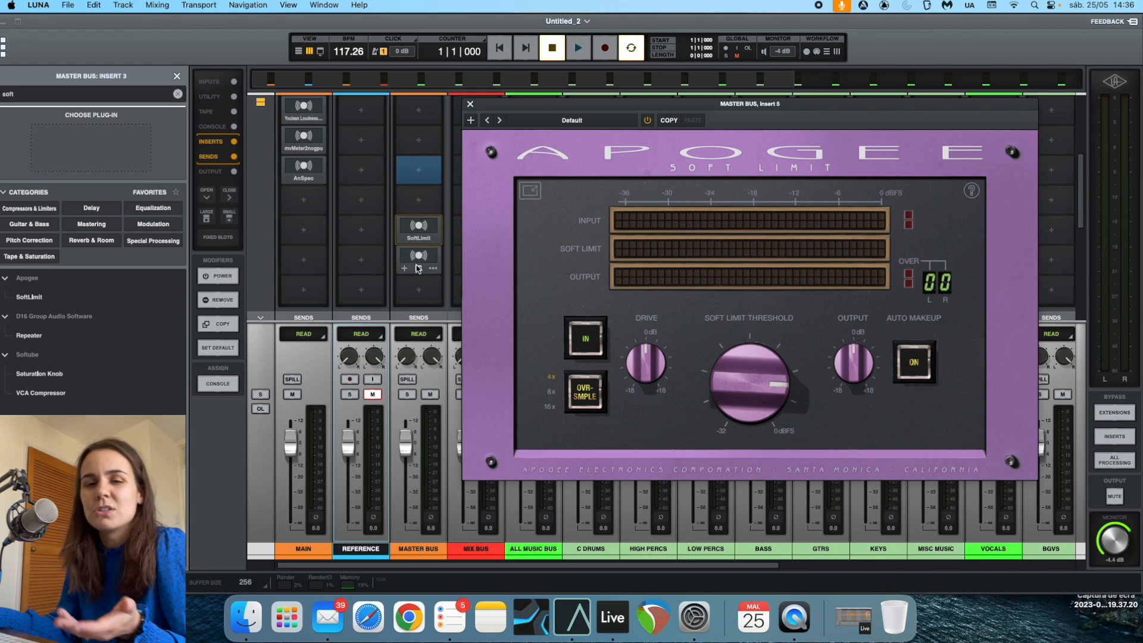
{"action": "left_click", "coordinate": [471, 104]}
{"action": "left_click_drag", "start_coordinate": [422, 260], "coordinate": [423, 290]}
{"action": "left_click_drag", "start_coordinate": [422, 234], "coordinate": [423, 263]}
{"action": "left_click_drag", "start_coordinate": [423, 203], "coordinate": [420, 231]}
{"action": "scroll", "coordinate": [420, 219], "scroll_direction": "up", "scroll_amount": 3}
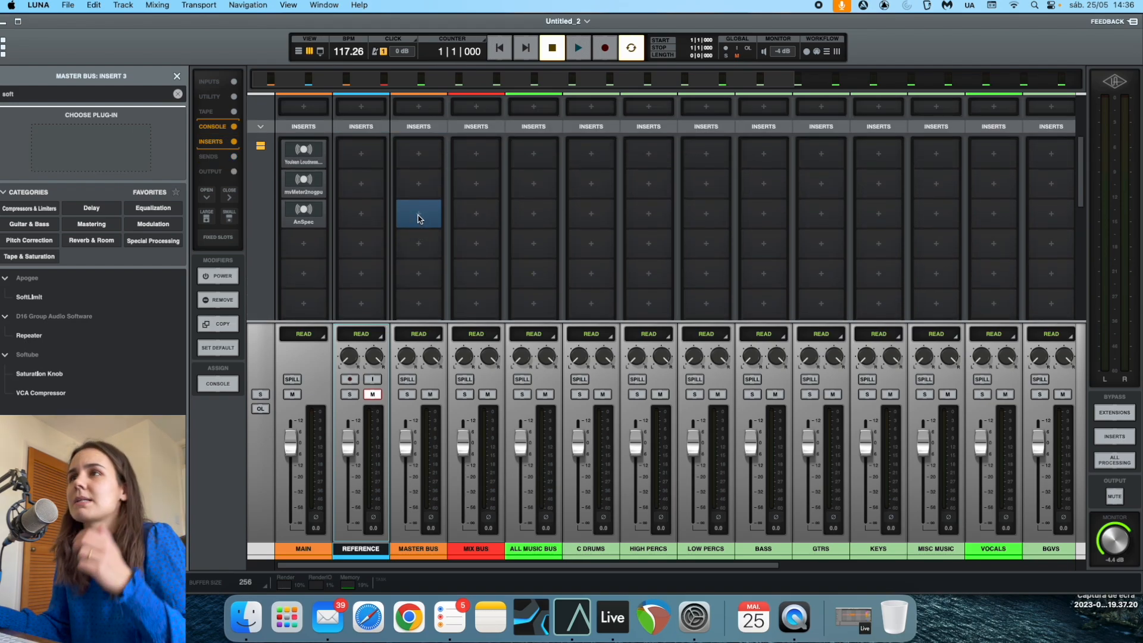
Insert COFFEEPUN x64 in the first insert slot of the MASTER BUS track, and look over its EQ controls before closing its window.
{"action": "left_click", "coordinate": [419, 155]}
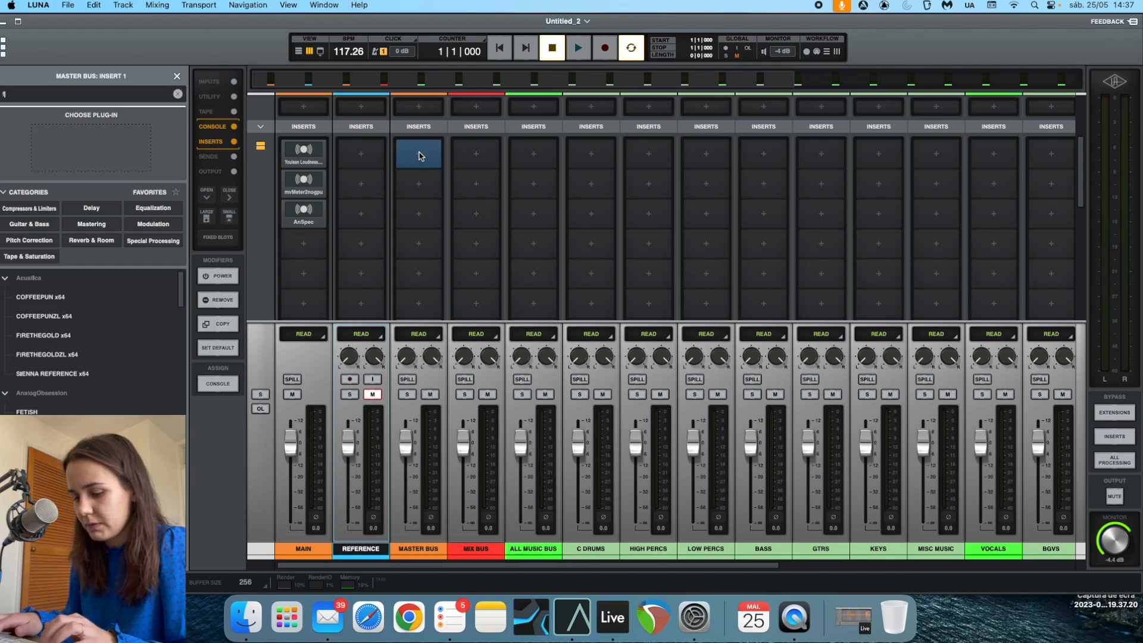
{"action": "type", "text": "coff"}
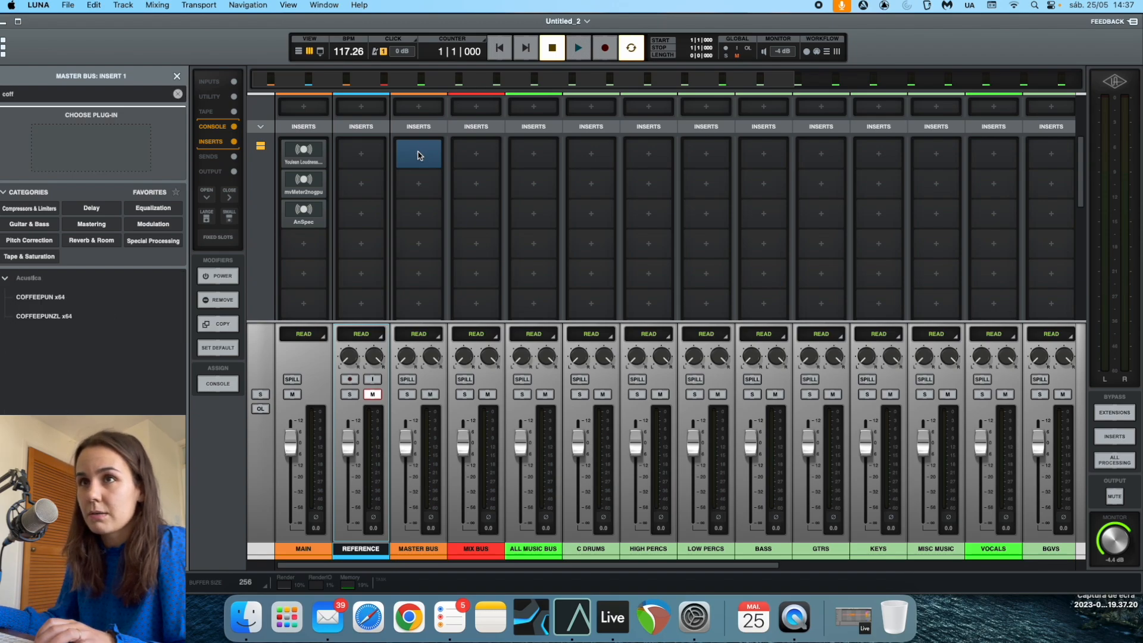
{"action": "left_click", "coordinate": [58, 297]}
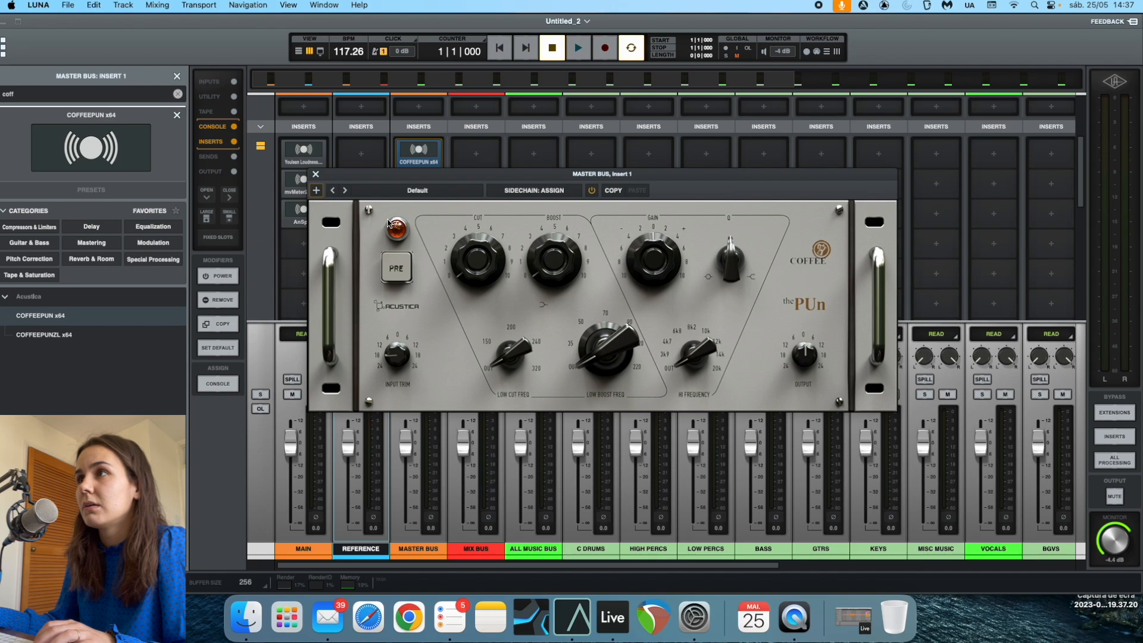
{"action": "left_click_drag", "start_coordinate": [629, 172], "coordinate": [729, 151]}
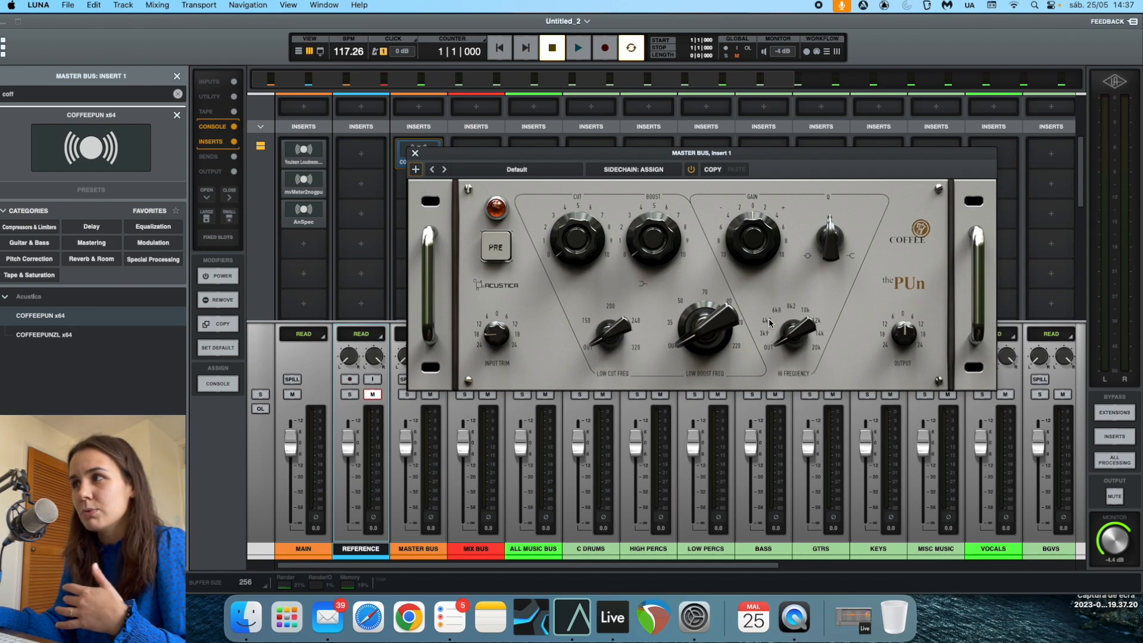
{"action": "left_click_drag", "start_coordinate": [801, 342], "coordinate": [770, 312]}
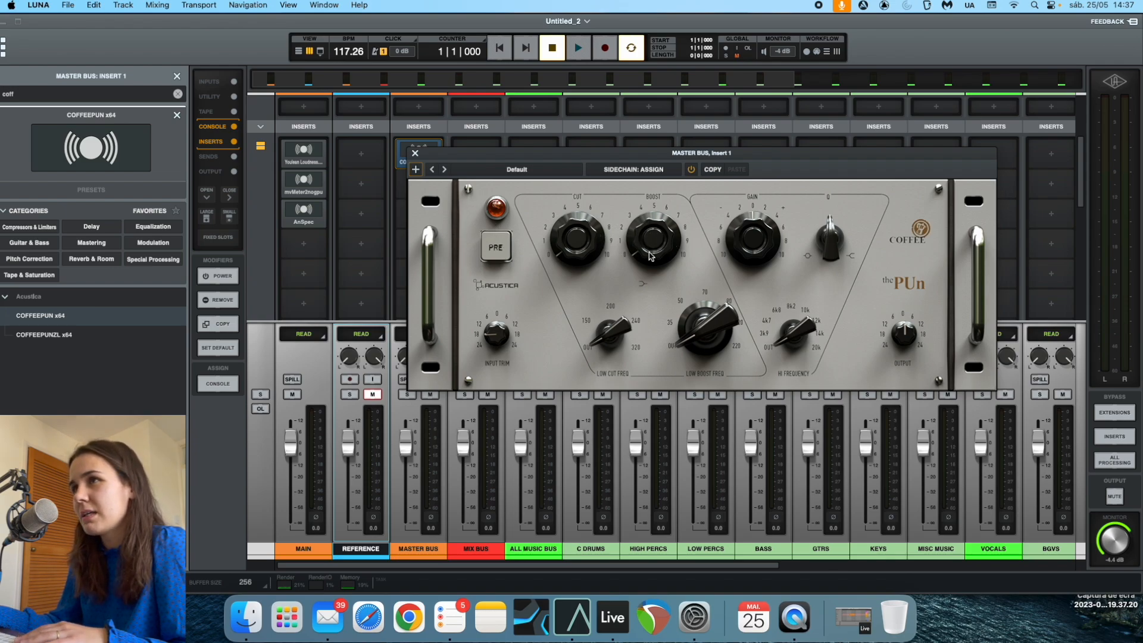
{"action": "left_click", "coordinate": [414, 153]}
Insert TDR Nova in the second insert slot of the MASTER BUS track.
{"action": "left_click", "coordinate": [418, 184]}
{"action": "type", "text": "nova"}
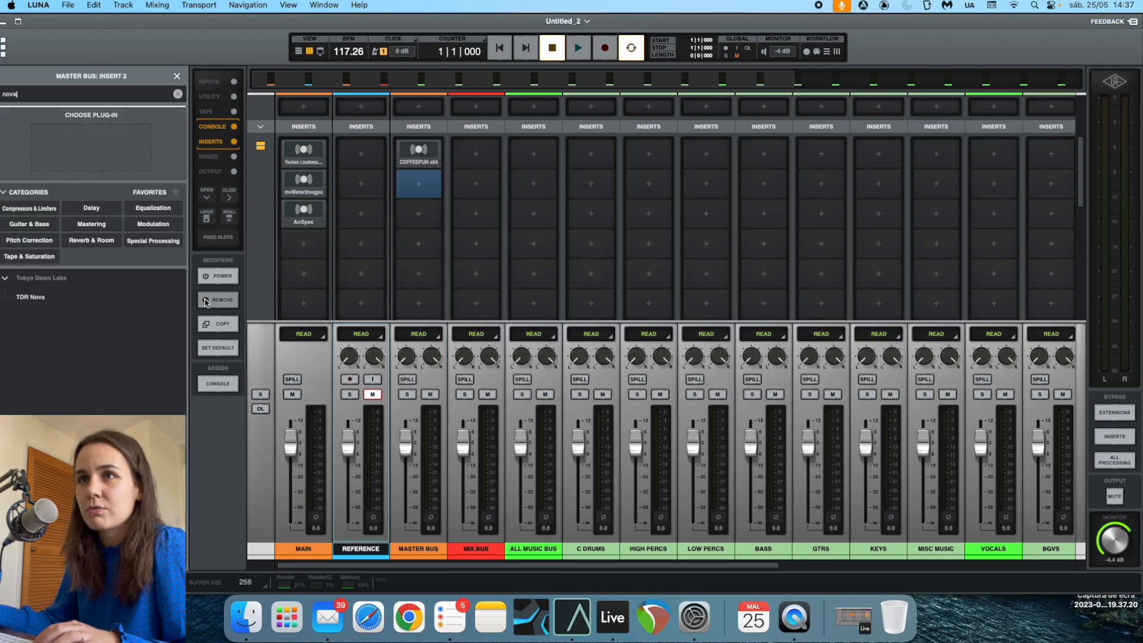
{"action": "double_click", "coordinate": [85, 306]}
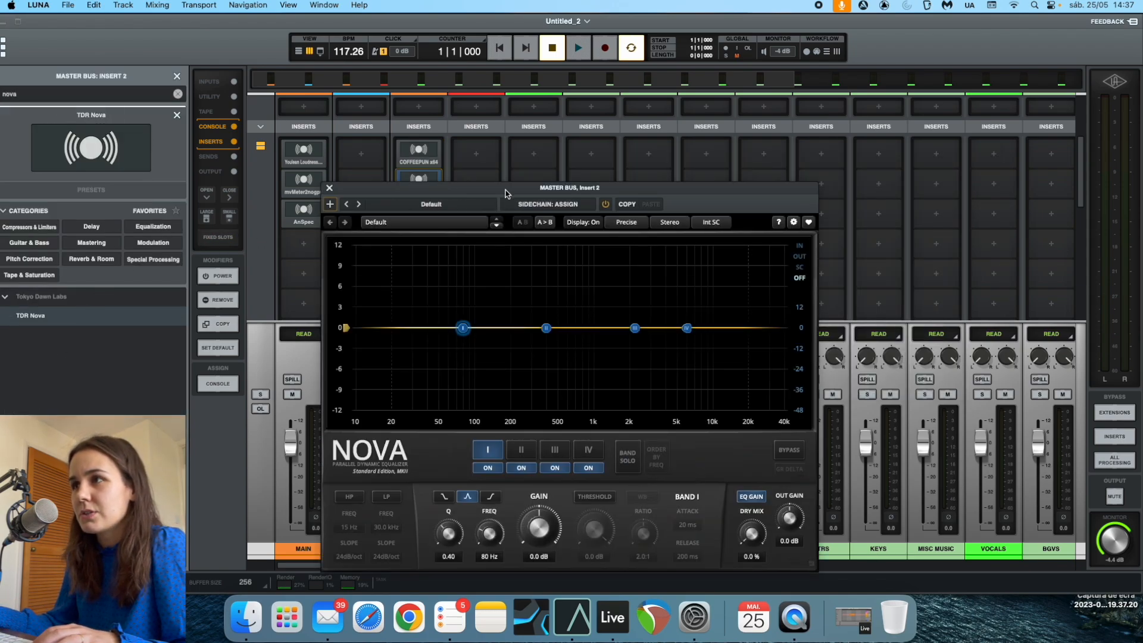
Enable Nova's high-pass filter at 23 Hz and low-pass filter at 19.6 kHz, and close its window.
{"action": "left_click", "coordinate": [496, 412]}
{"action": "left_click", "coordinate": [533, 412]}
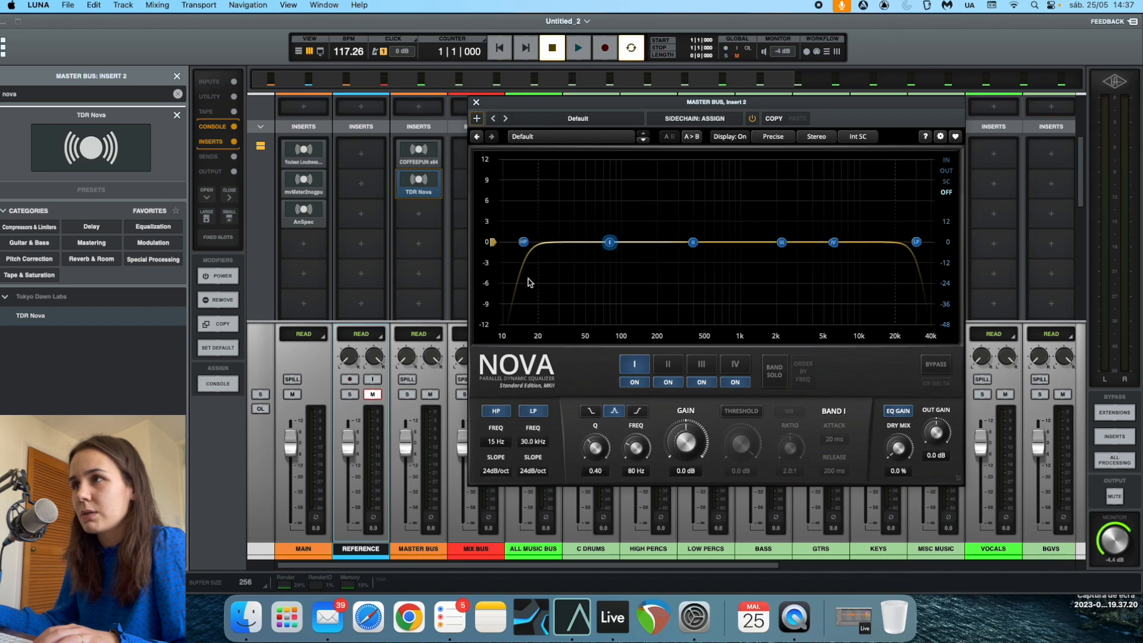
{"action": "left_click_drag", "start_coordinate": [526, 242], "coordinate": [544, 242]}
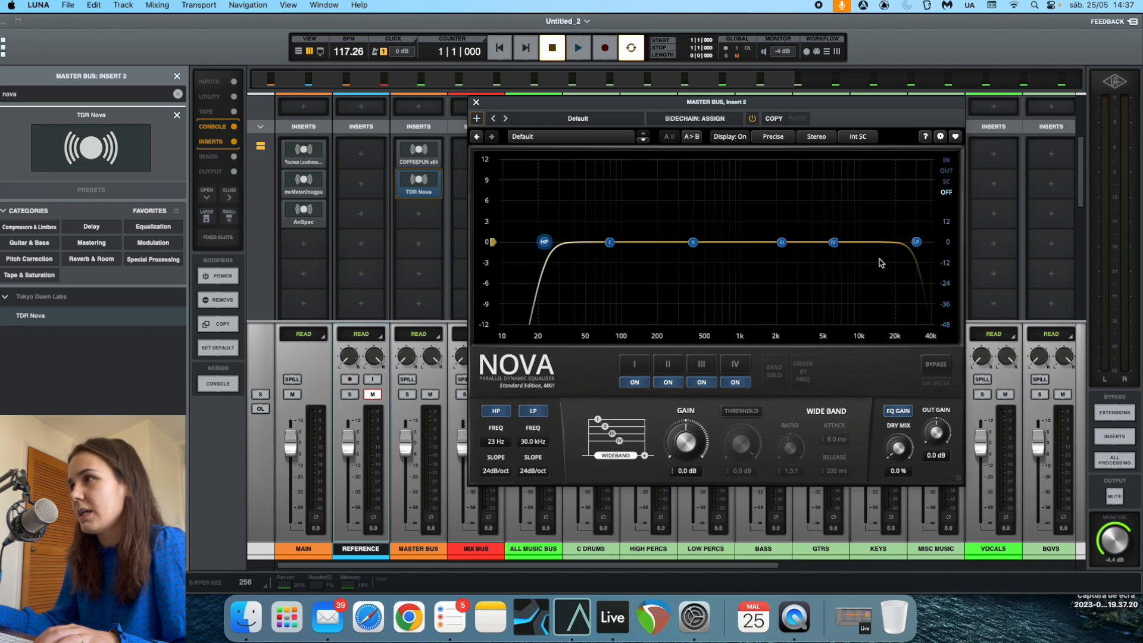
{"action": "left_click_drag", "start_coordinate": [917, 241], "coordinate": [895, 244]}
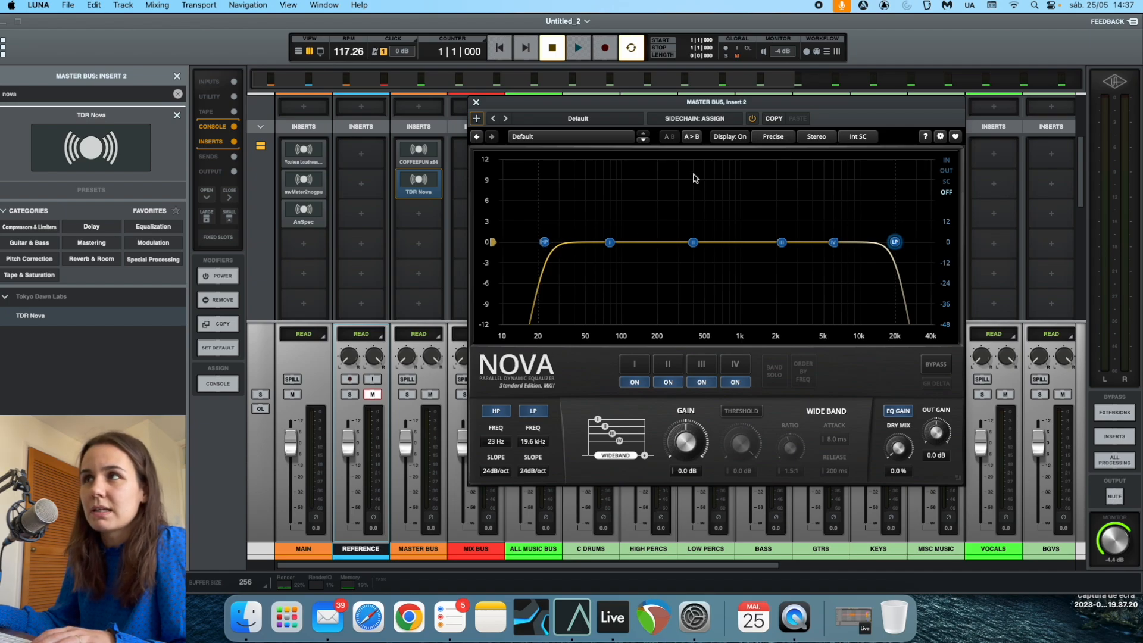
{"action": "left_click", "coordinate": [476, 104]}
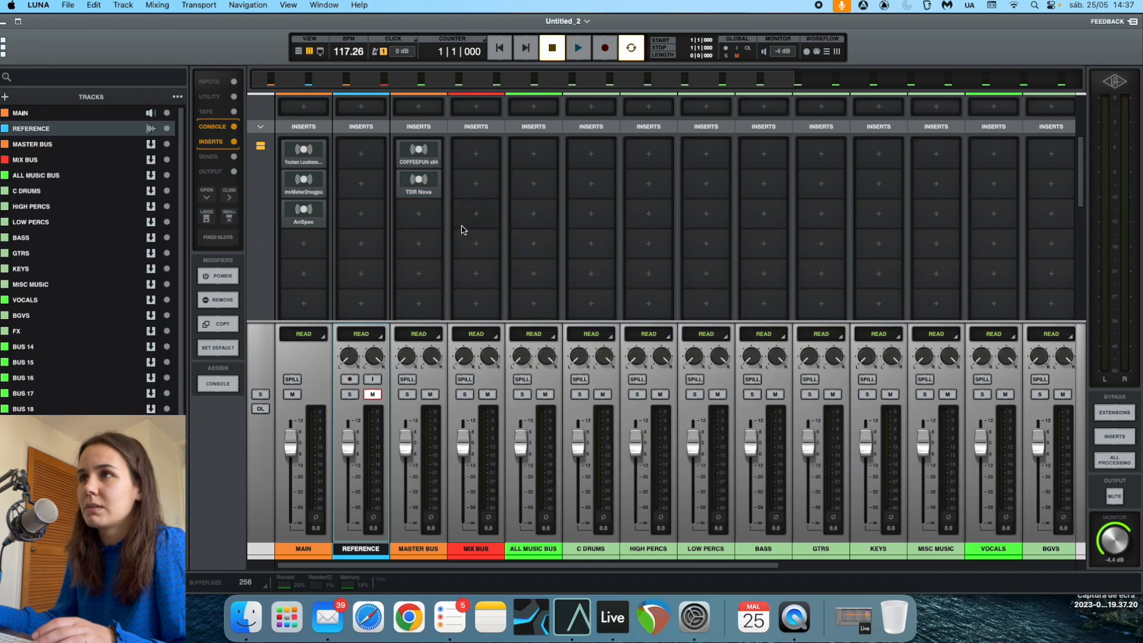
Insert CORALBAXTER x64 in the third insert slot of the MASTER BUS track, and shift its window clear of the inserts.
{"action": "left_click", "coordinate": [421, 216]}
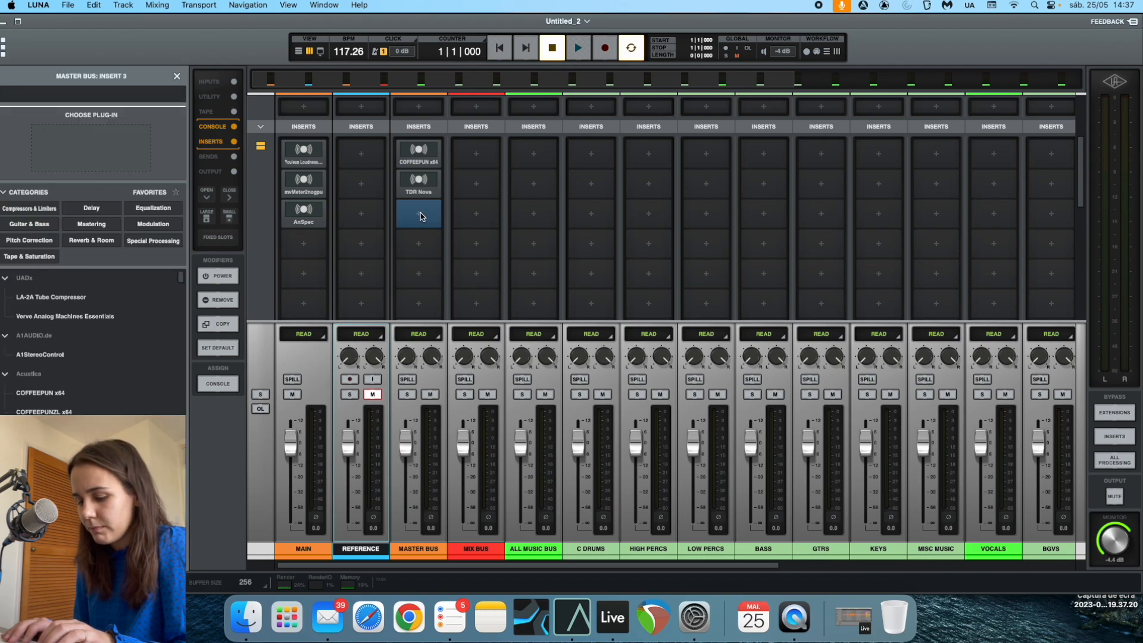
{"action": "type", "text": "b"}
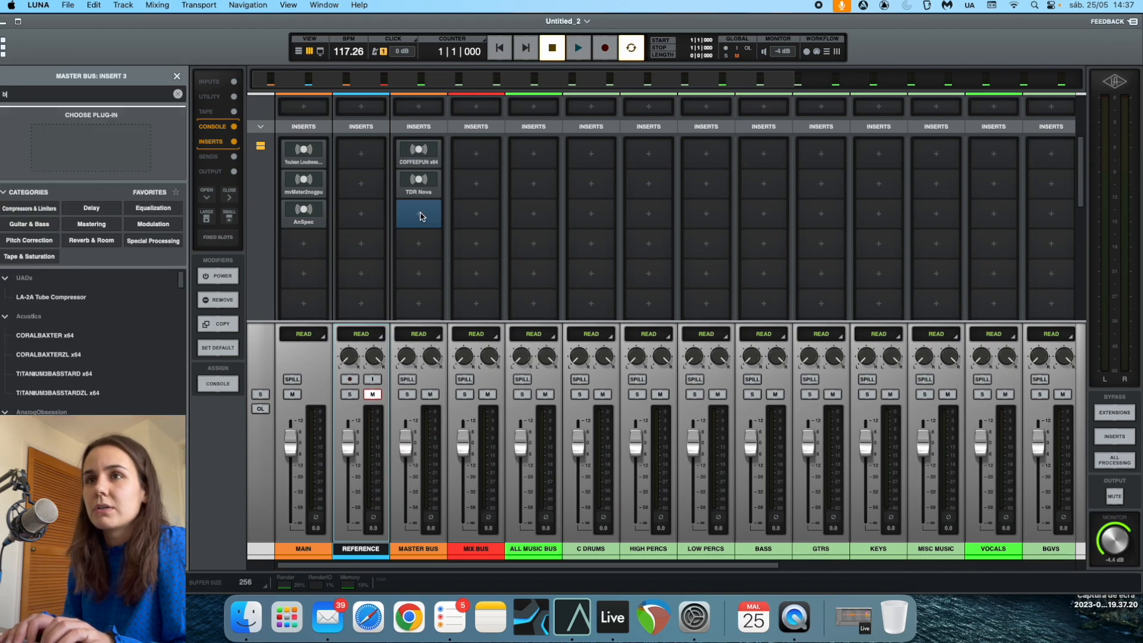
{"action": "type", "text": "a"}
{"action": "key", "text": "BackSpace"}
{"action": "key", "text": "BackSpace"}
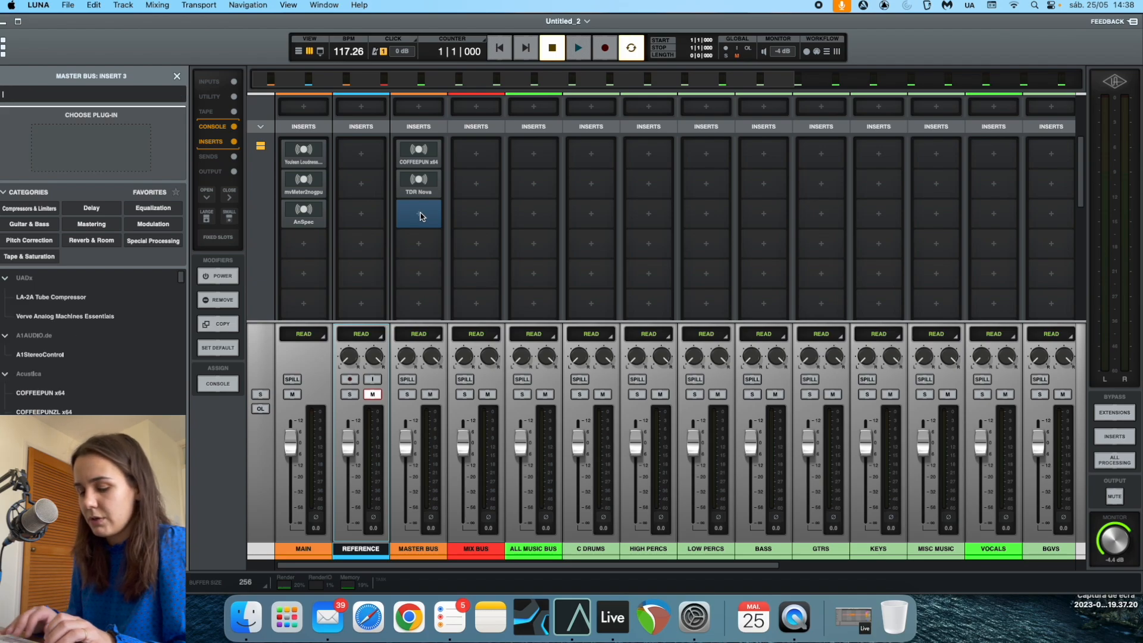
{"action": "type", "text": "bax"}
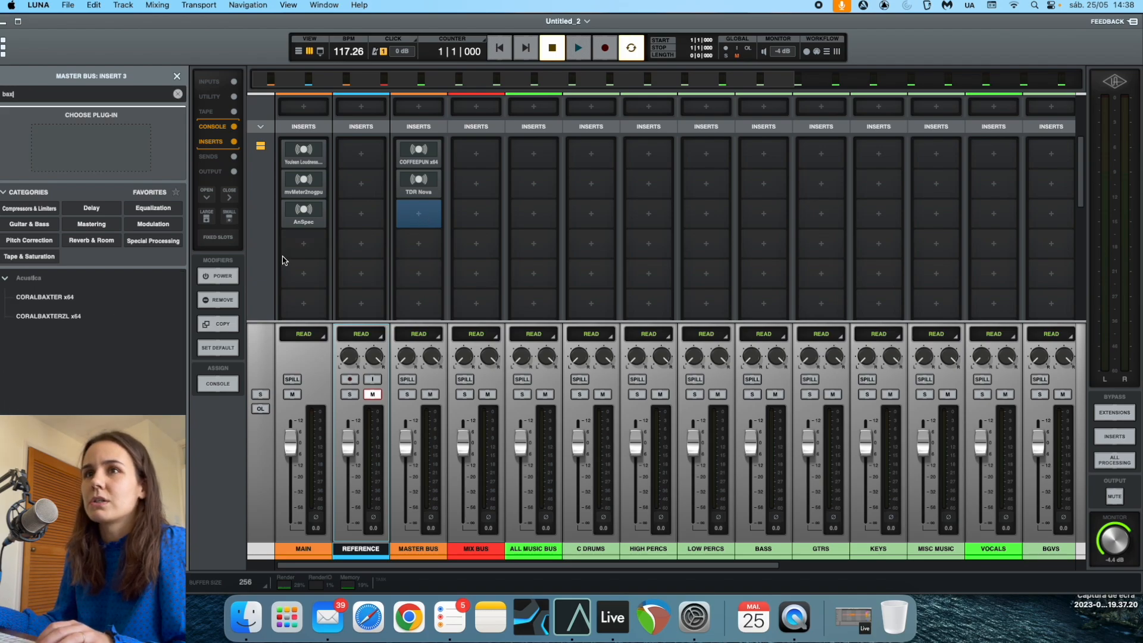
{"action": "left_click", "coordinate": [56, 302]}
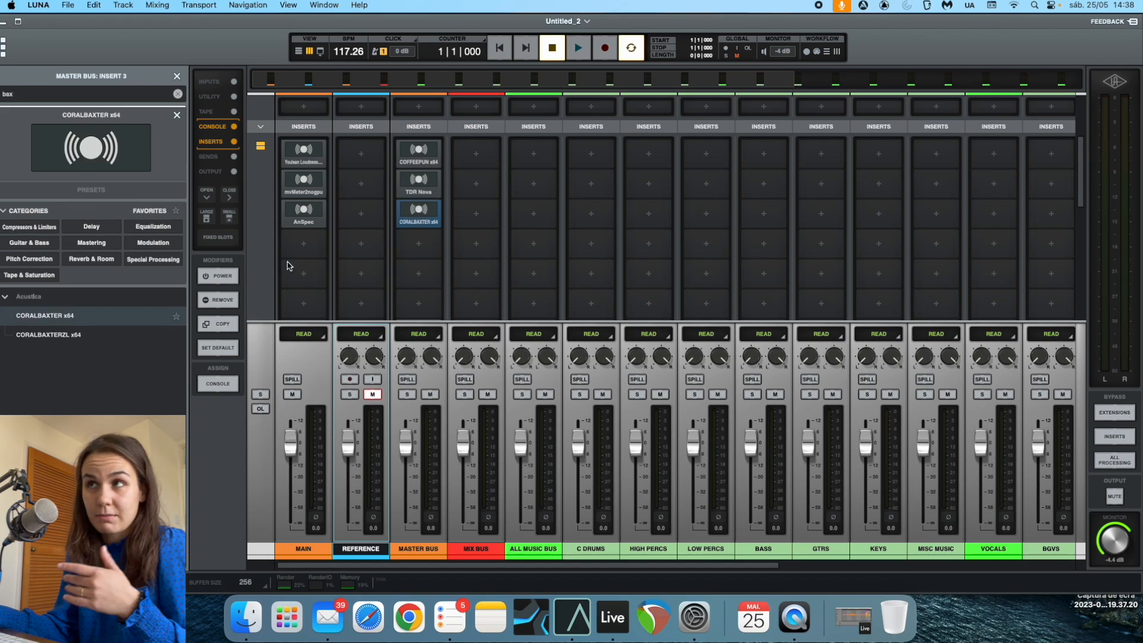
{"action": "left_click_drag", "start_coordinate": [694, 101], "coordinate": [410, 283]}
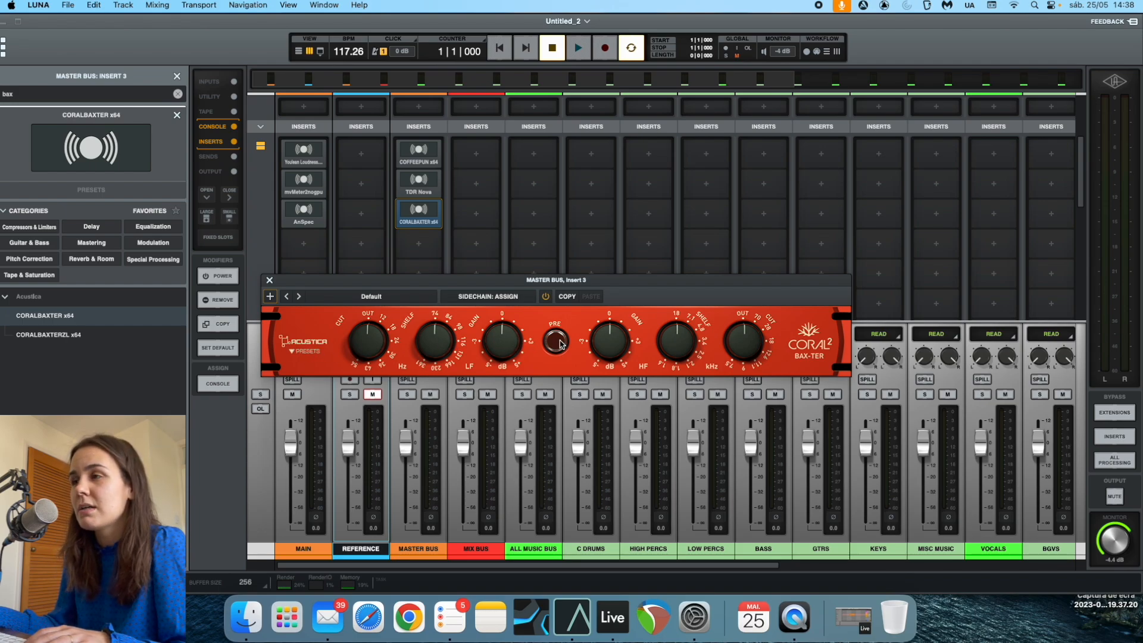
Try out CORALBAXTER's HF gain control, and switch on its PRE option before closing its window.
{"action": "left_click_drag", "start_coordinate": [602, 341], "coordinate": [605, 293]}
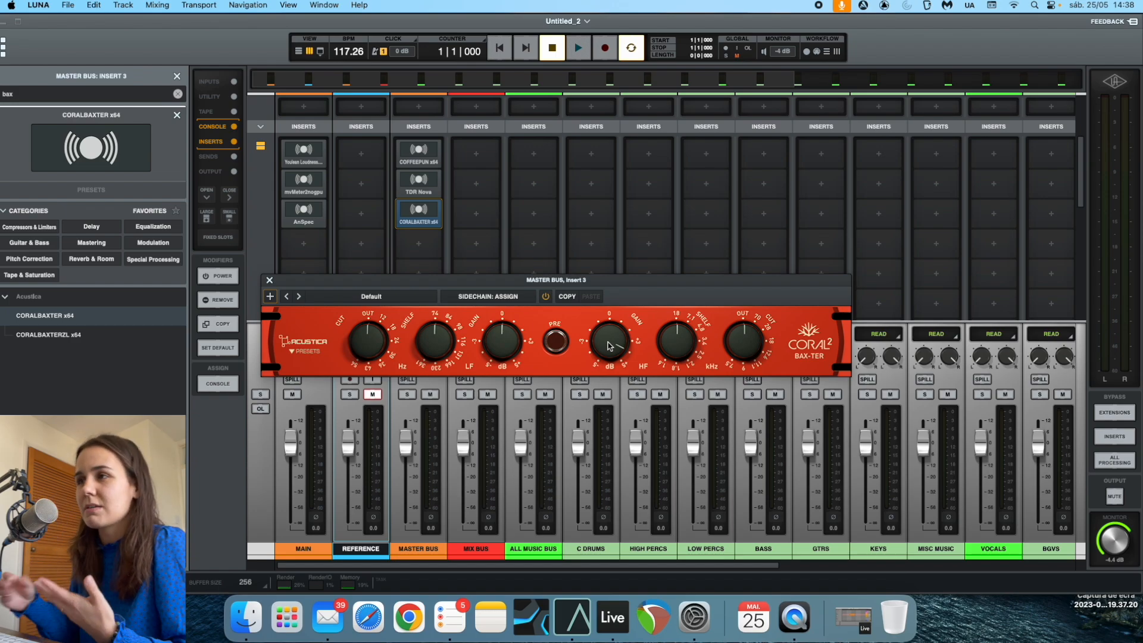
{"action": "left_click_drag", "start_coordinate": [608, 345], "coordinate": [596, 375]}
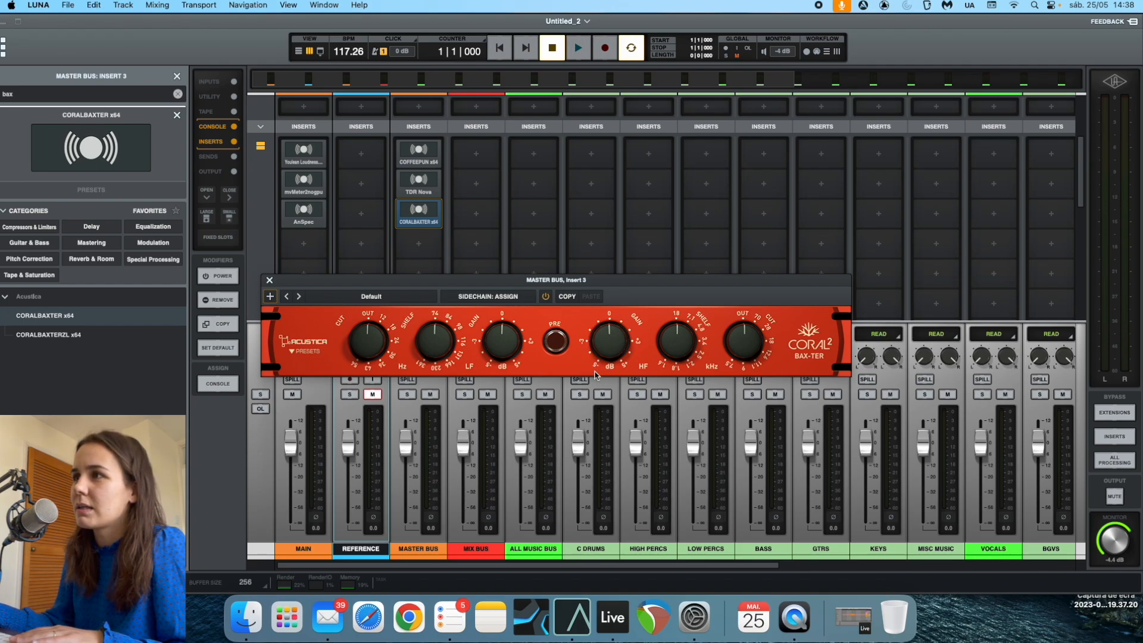
{"action": "left_click", "coordinate": [553, 343]}
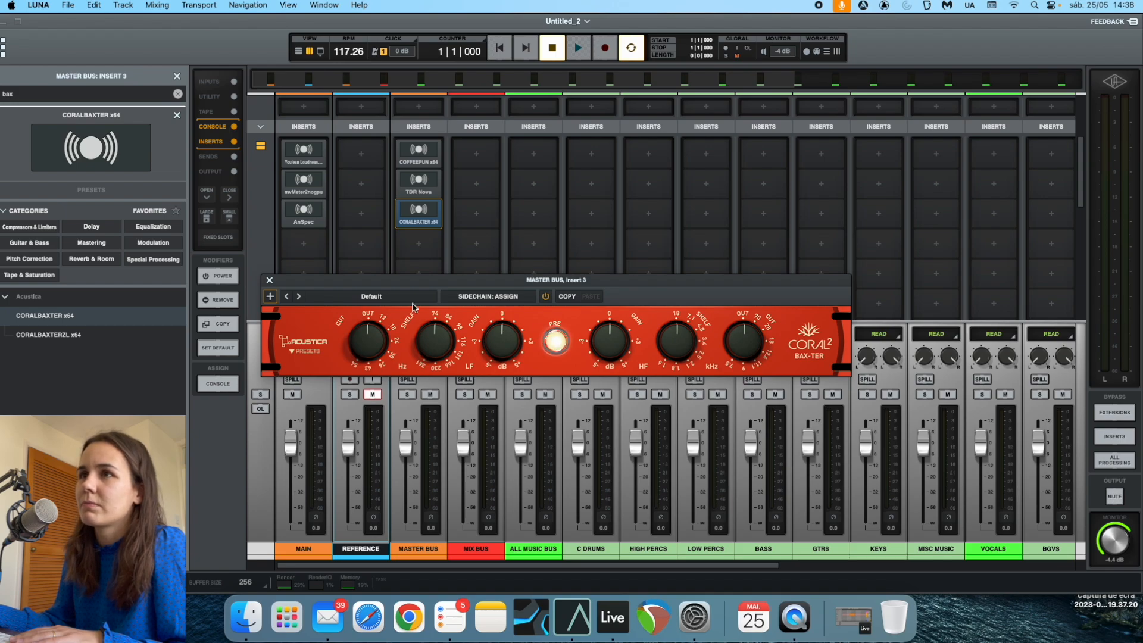
{"action": "left_click", "coordinate": [269, 280]}
Insert BUSTERse in the fourth insert slot of the MASTER BUS track, and try out its threshold control.
{"action": "scroll", "coordinate": [423, 255], "scroll_direction": "down", "scroll_amount": 3}
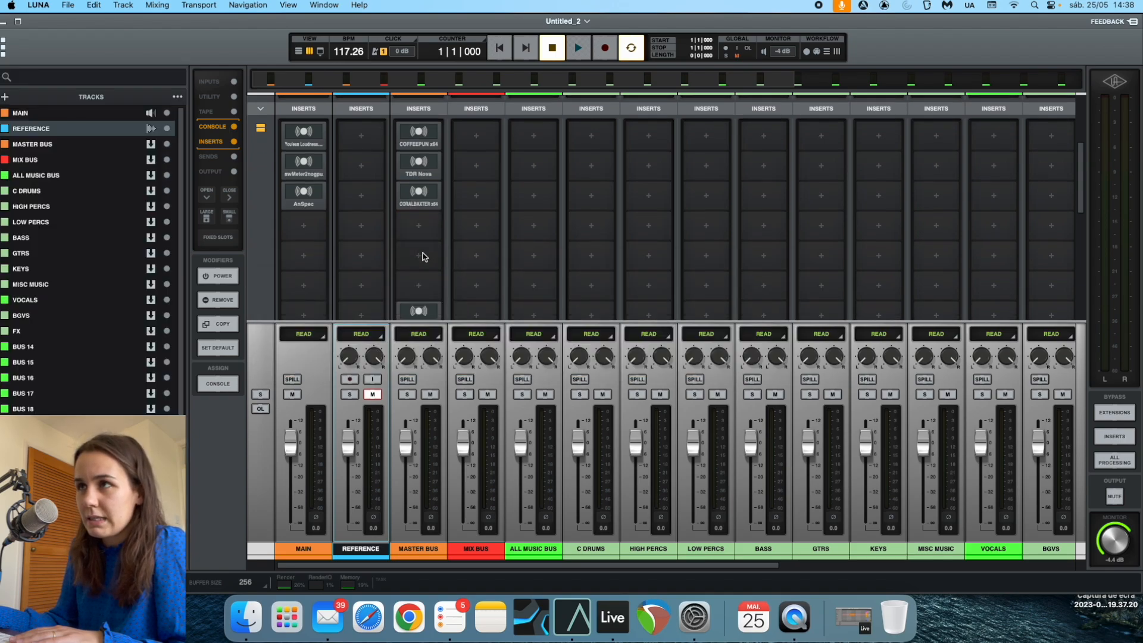
{"action": "left_click", "coordinate": [419, 215]}
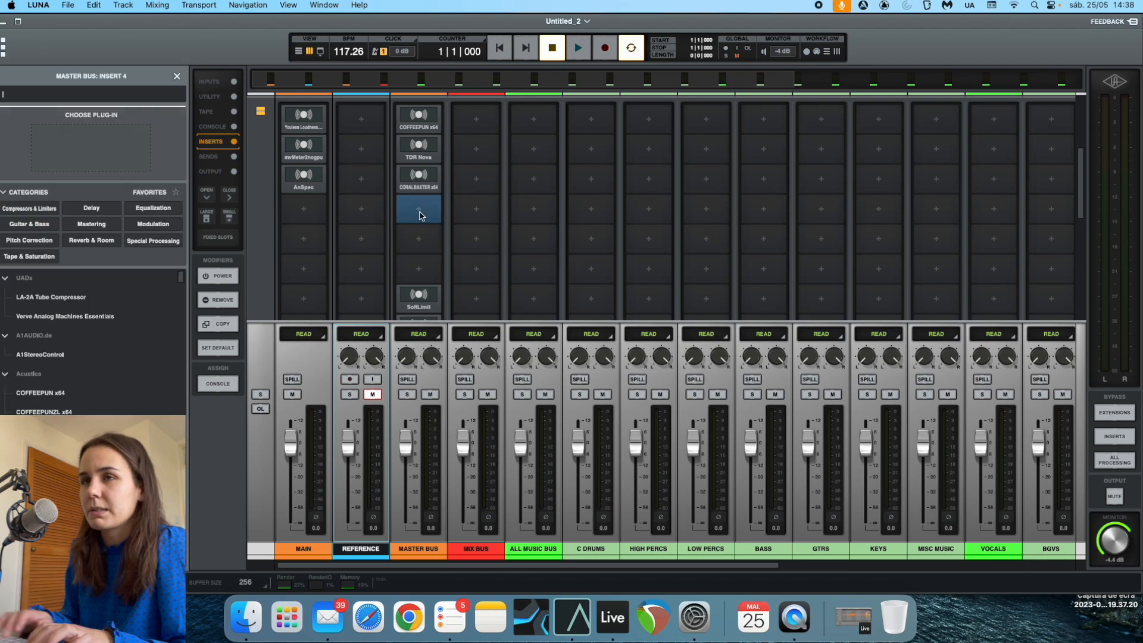
{"action": "type", "text": "buster"}
{"action": "left_click", "coordinate": [71, 297]}
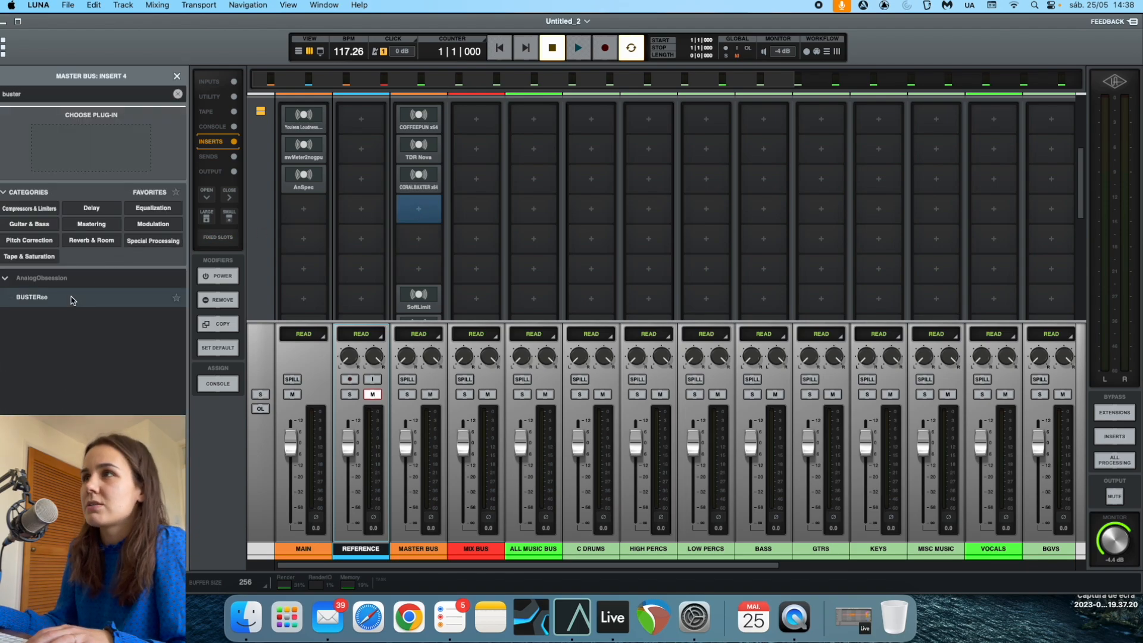
{"action": "left_click_drag", "start_coordinate": [682, 102], "coordinate": [585, 106]}
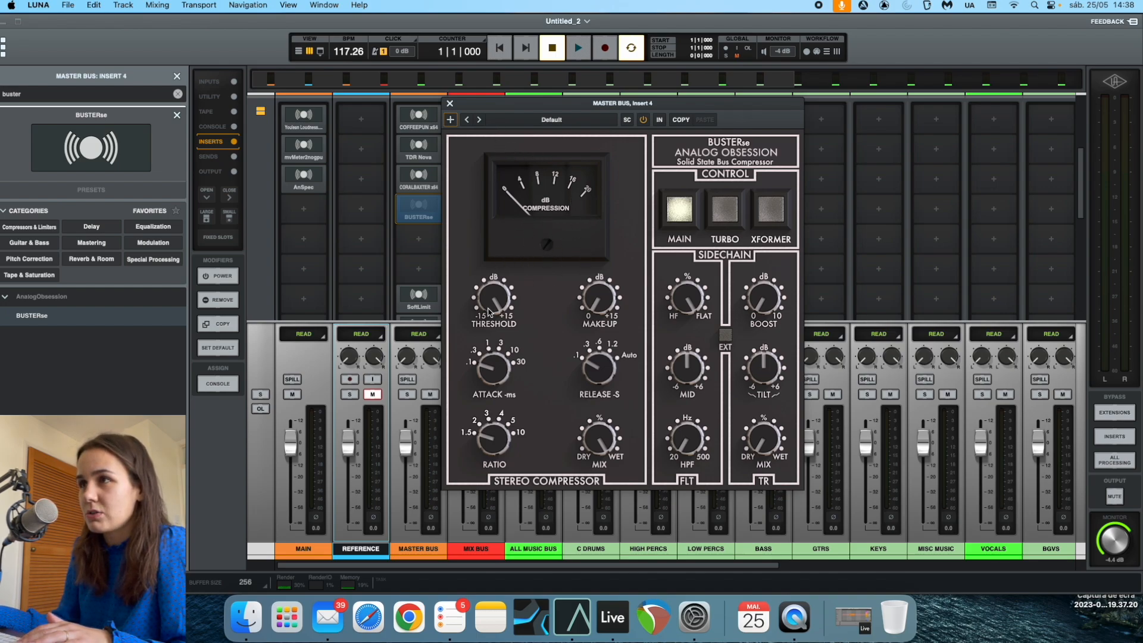
{"action": "left_click_drag", "start_coordinate": [494, 302], "coordinate": [496, 290]}
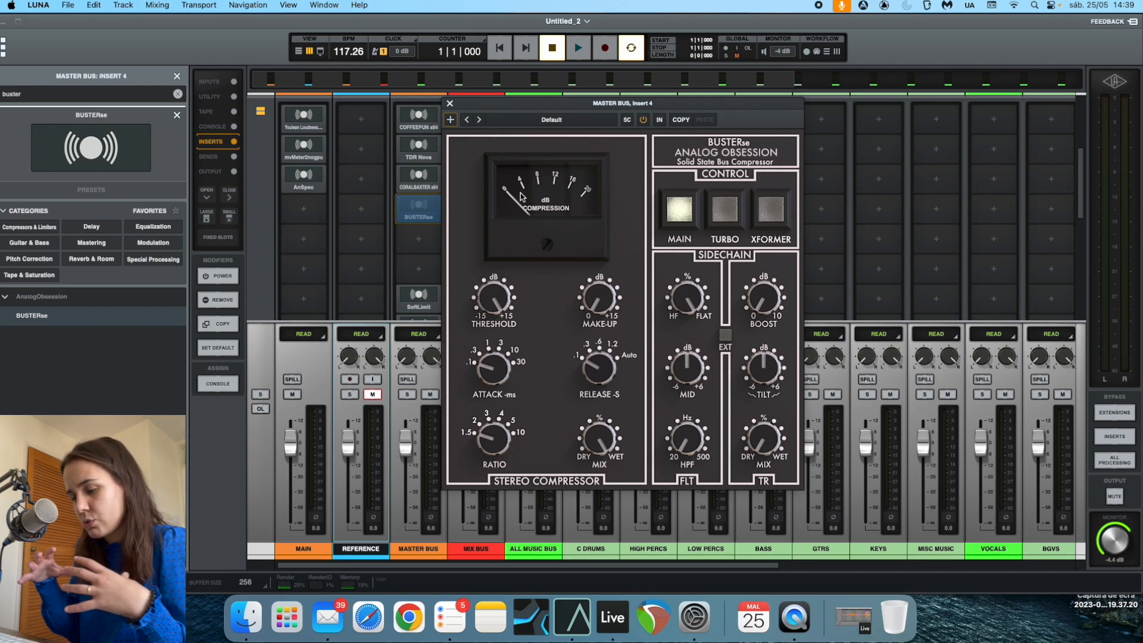
{"action": "left_click", "coordinate": [450, 103]}
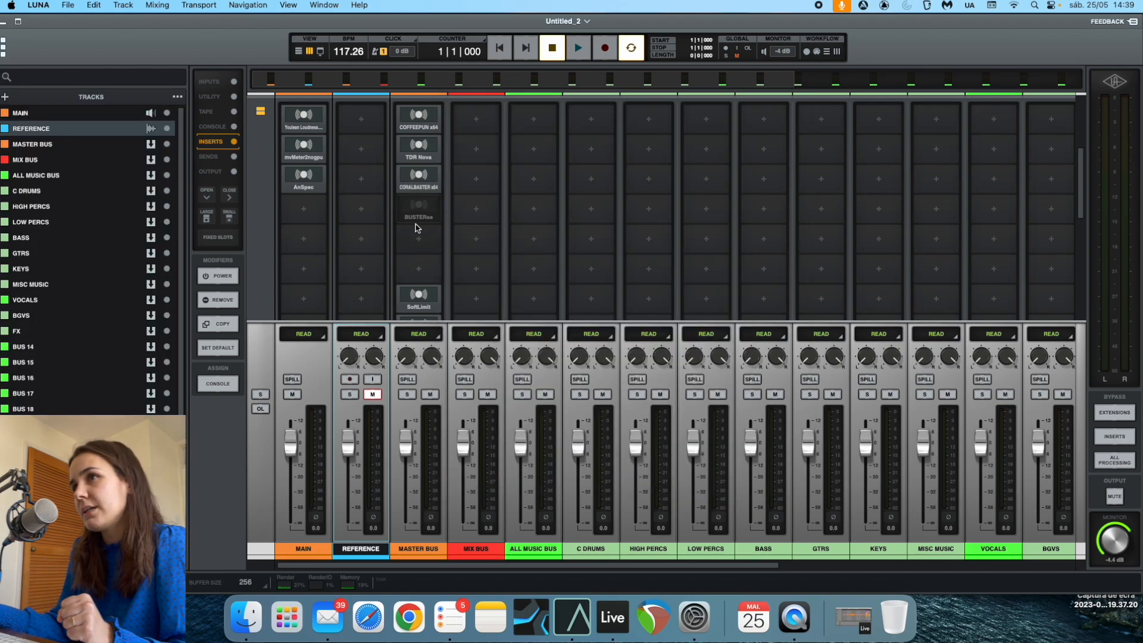
Replace BUSTERse with GREY x64 in the fourth insert slot of the MASTER BUS track, and look over its compressor controls.
{"action": "mouse_move", "coordinate": [423, 204]}
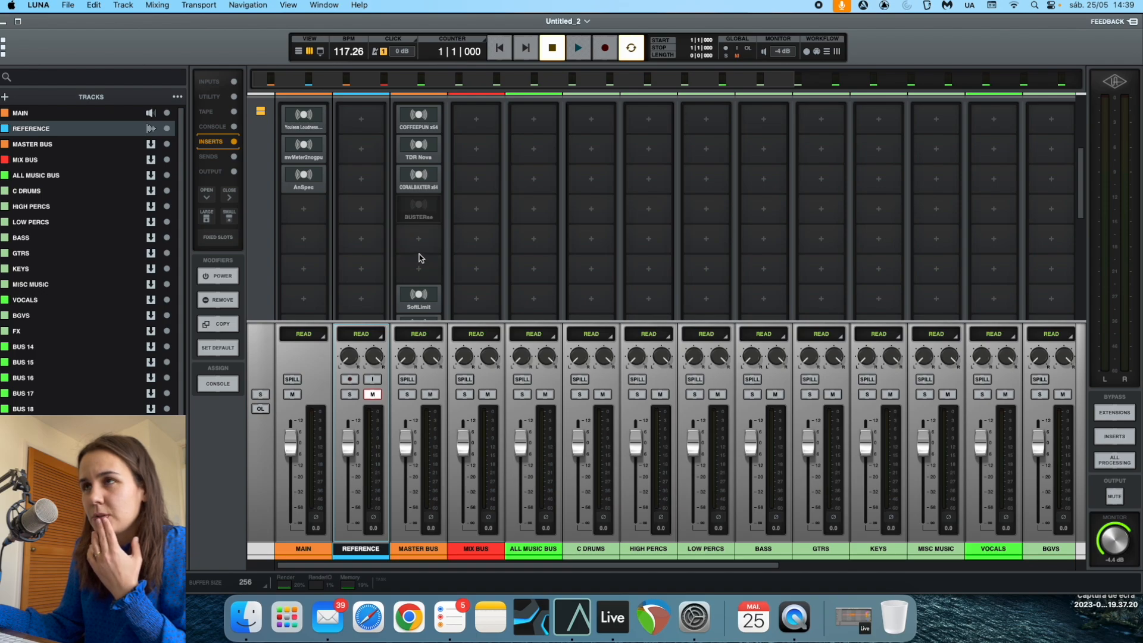
{"action": "left_click", "coordinate": [405, 218]}
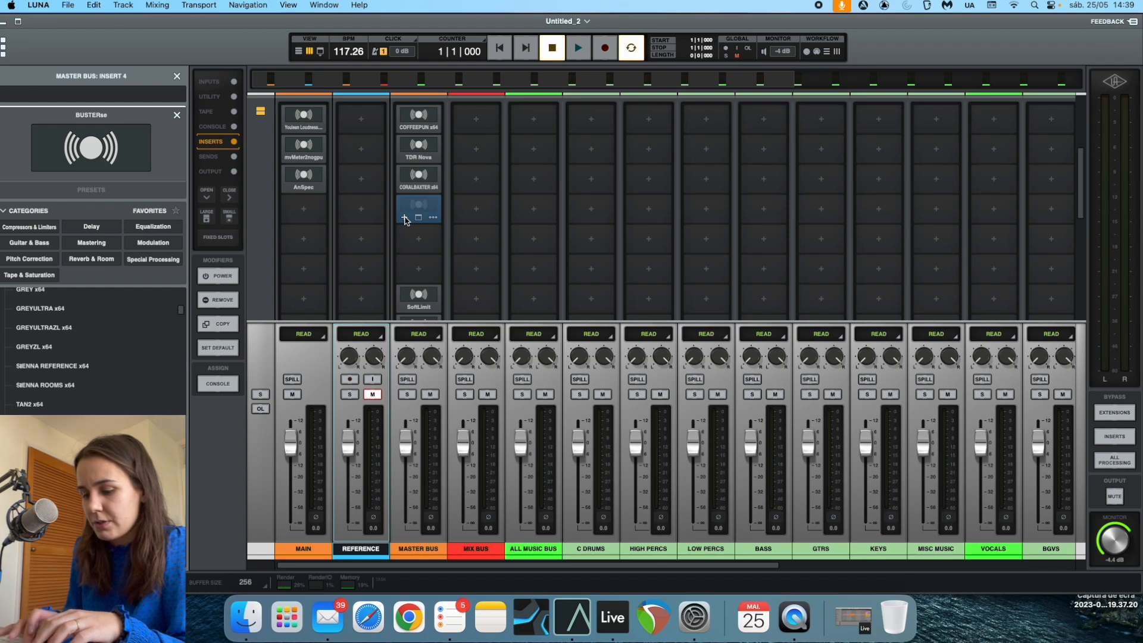
{"action": "type", "text": "grey"}
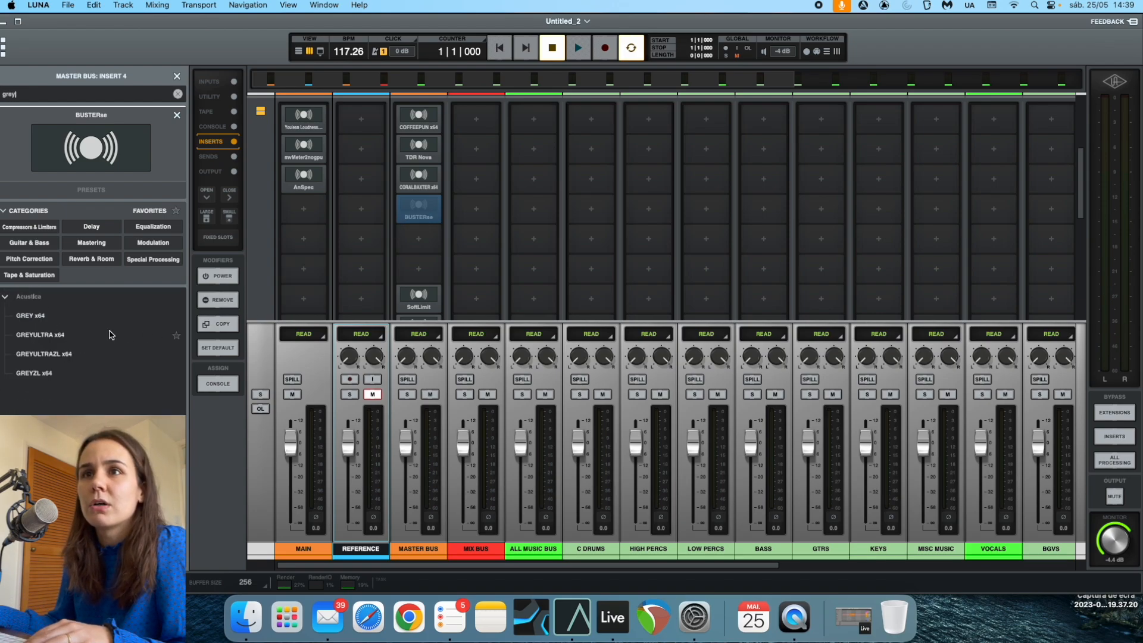
{"action": "double_click", "coordinate": [46, 317]}
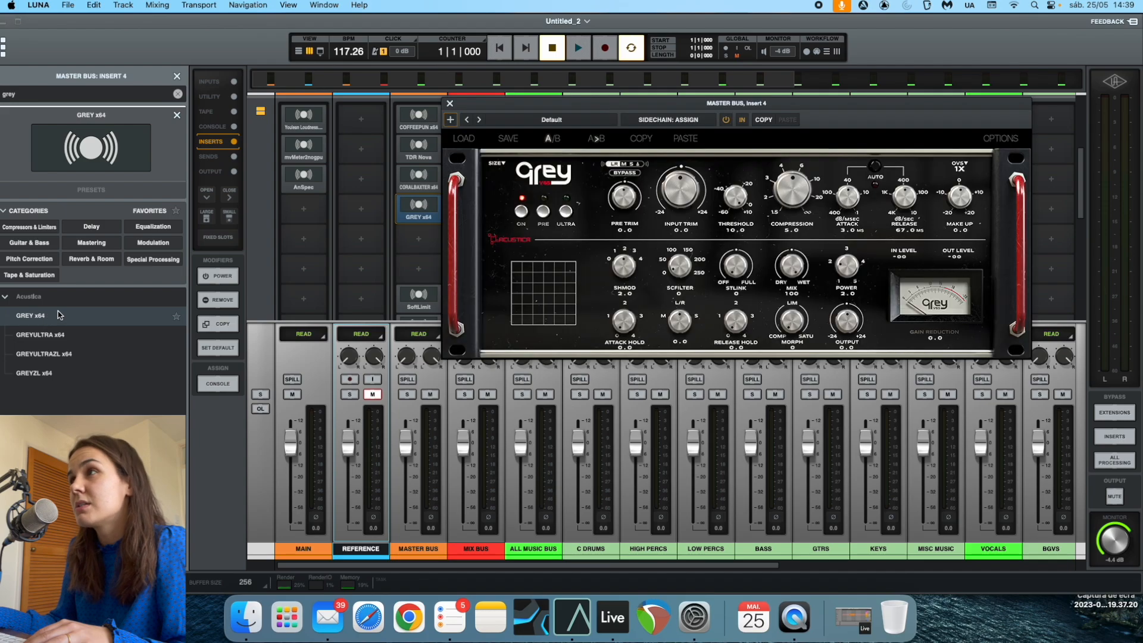
{"action": "left_click_drag", "start_coordinate": [791, 107], "coordinate": [624, 145]}
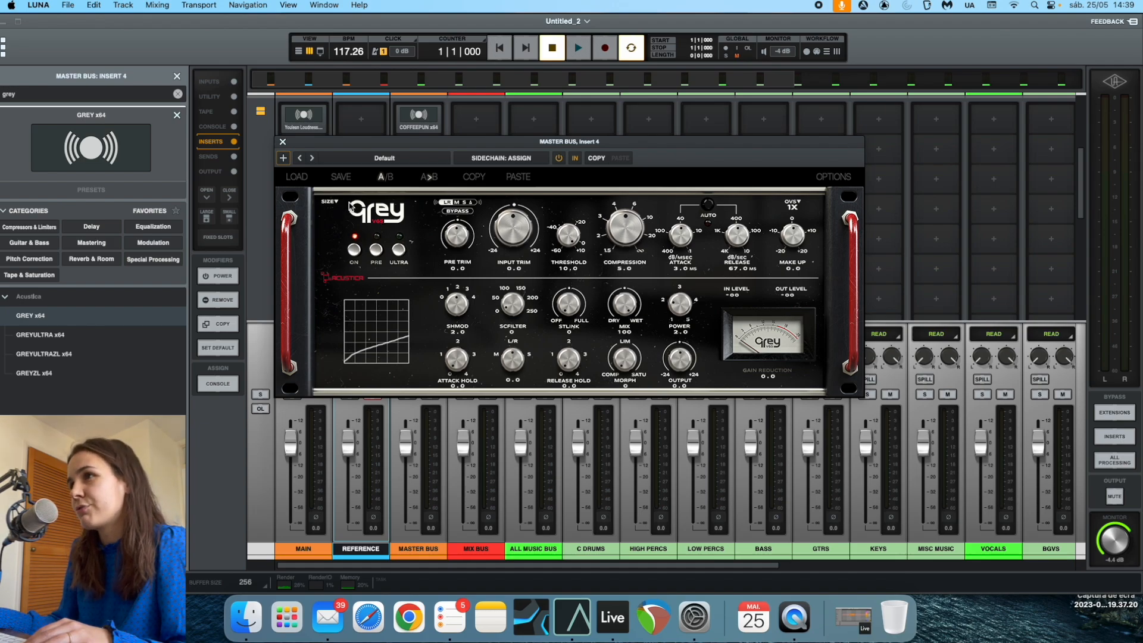
{"action": "left_click", "coordinate": [283, 144]}
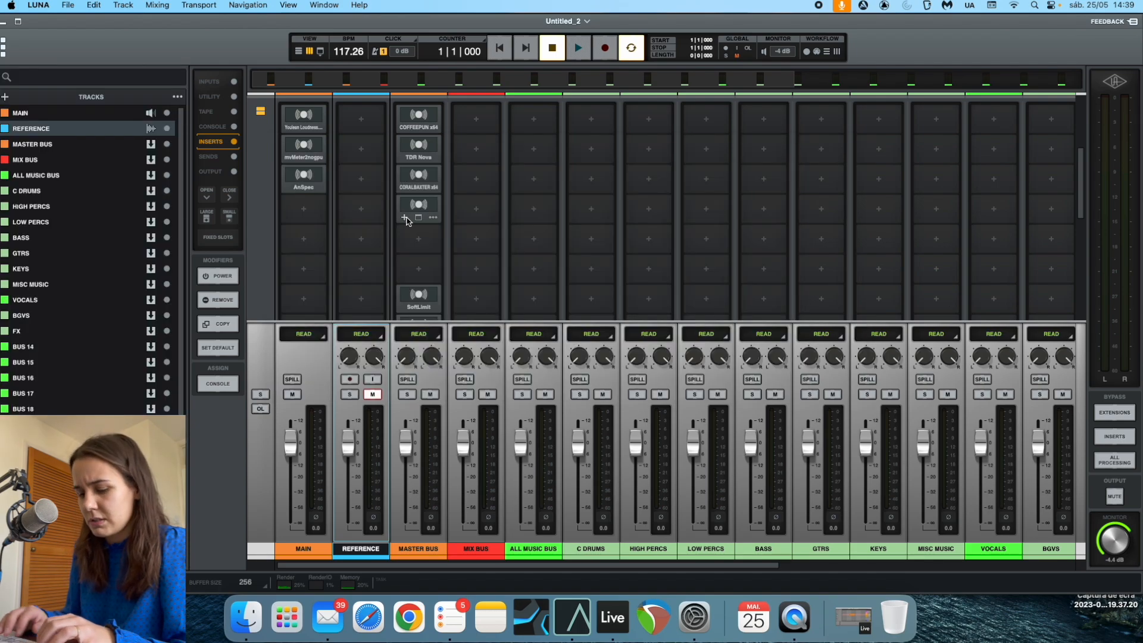
Replace GREY x64 with BUSTERse in the fourth insert slot of the MASTER BUS track, and close its window.
{"action": "left_click", "coordinate": [405, 219]}
{"action": "type", "text": "buster"}
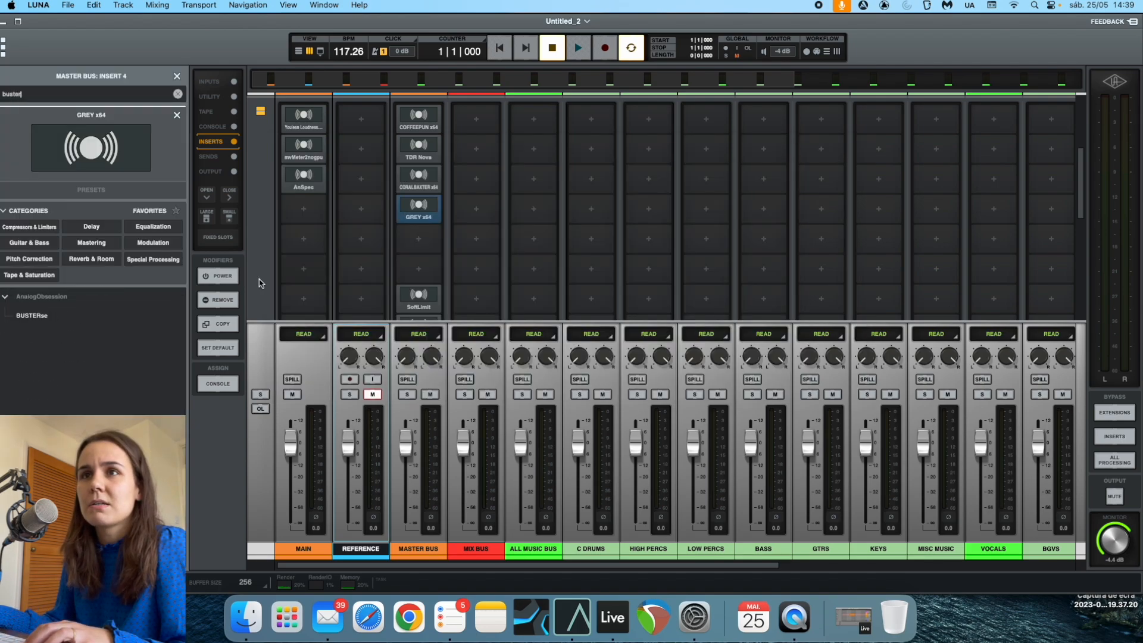
{"action": "left_click", "coordinate": [49, 318]}
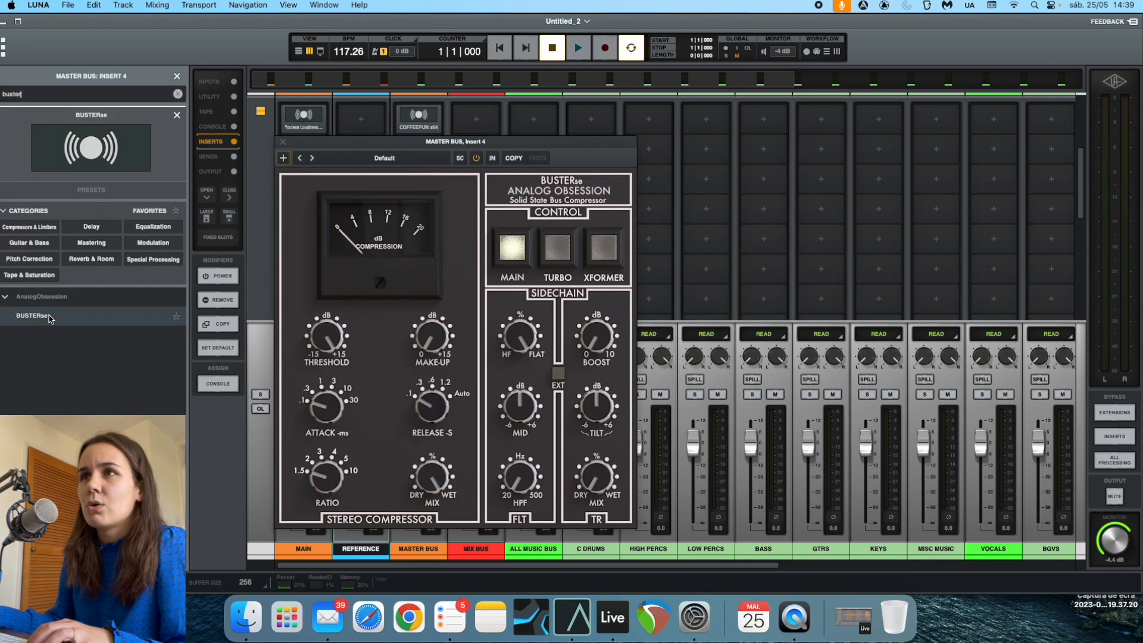
{"action": "left_click", "coordinate": [283, 142]}
Load TDR Kotelnikov in the fourth insert slot of the MASTER BUS track, look through its presets, and close its window.
{"action": "left_click", "coordinate": [404, 218]}
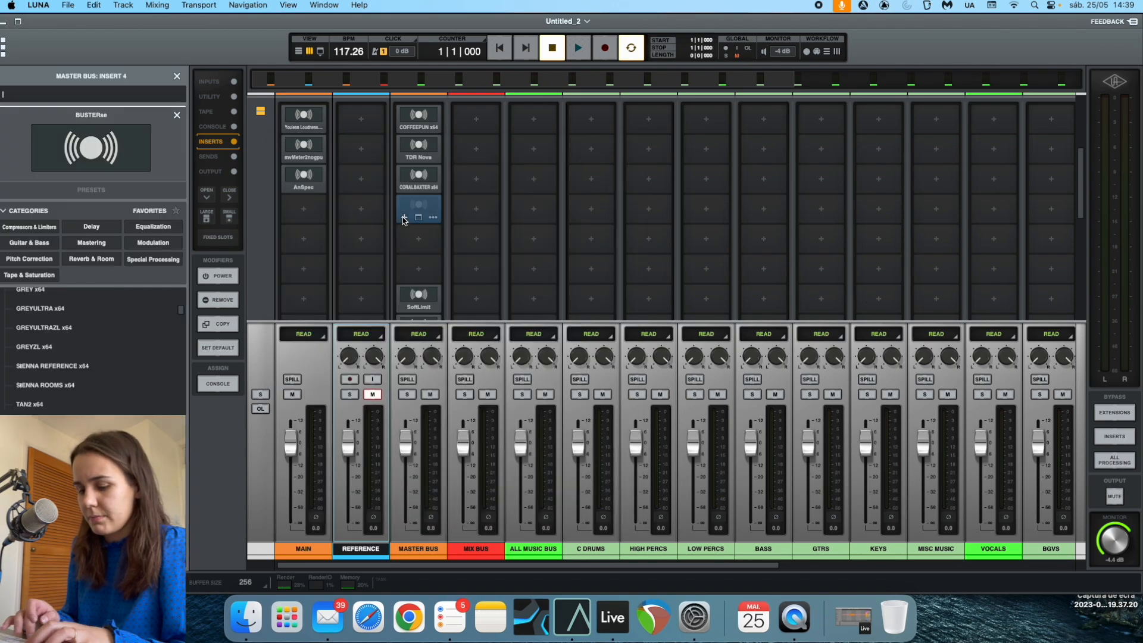
{"action": "type", "text": "tdr kot"}
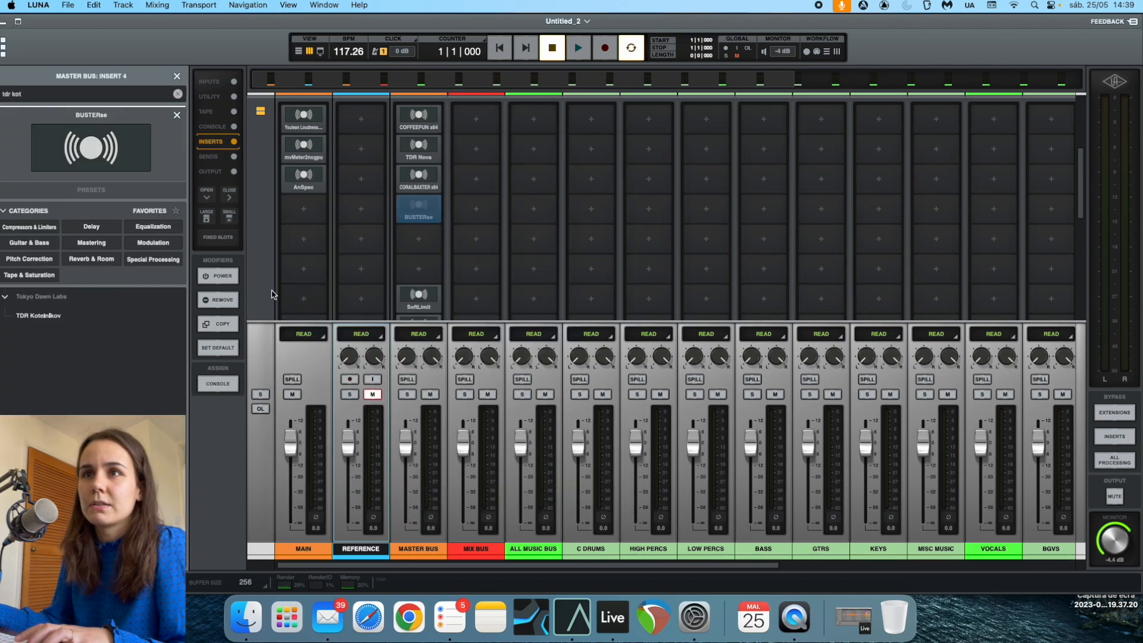
{"action": "left_click", "coordinate": [66, 322]}
{"action": "left_click_drag", "start_coordinate": [564, 143], "coordinate": [673, 209]}
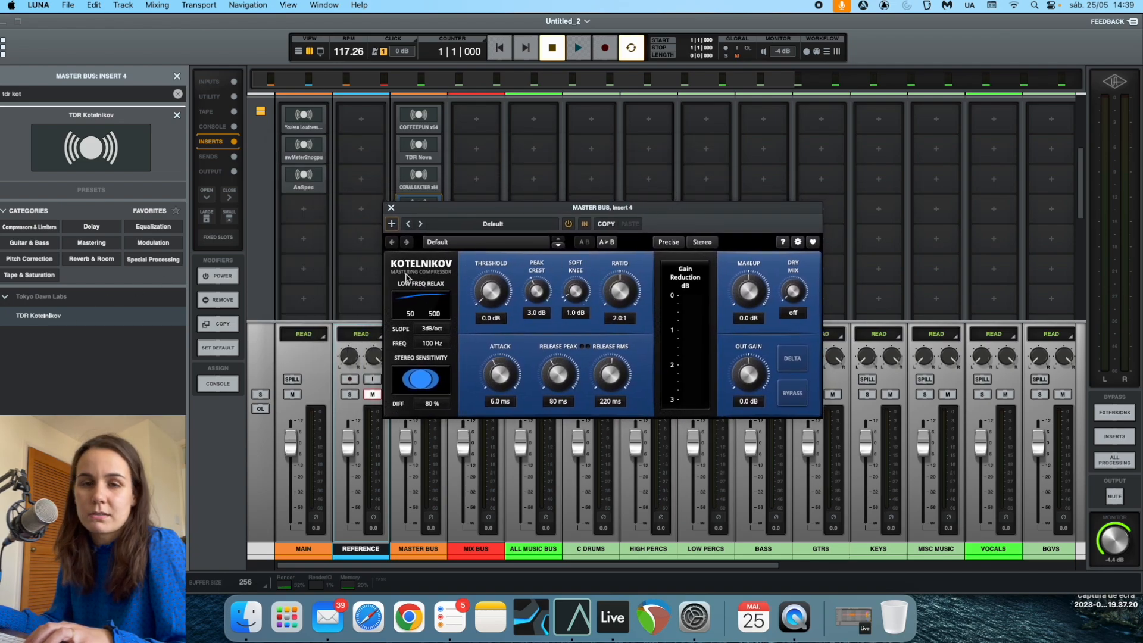
{"action": "left_click", "coordinate": [451, 244]}
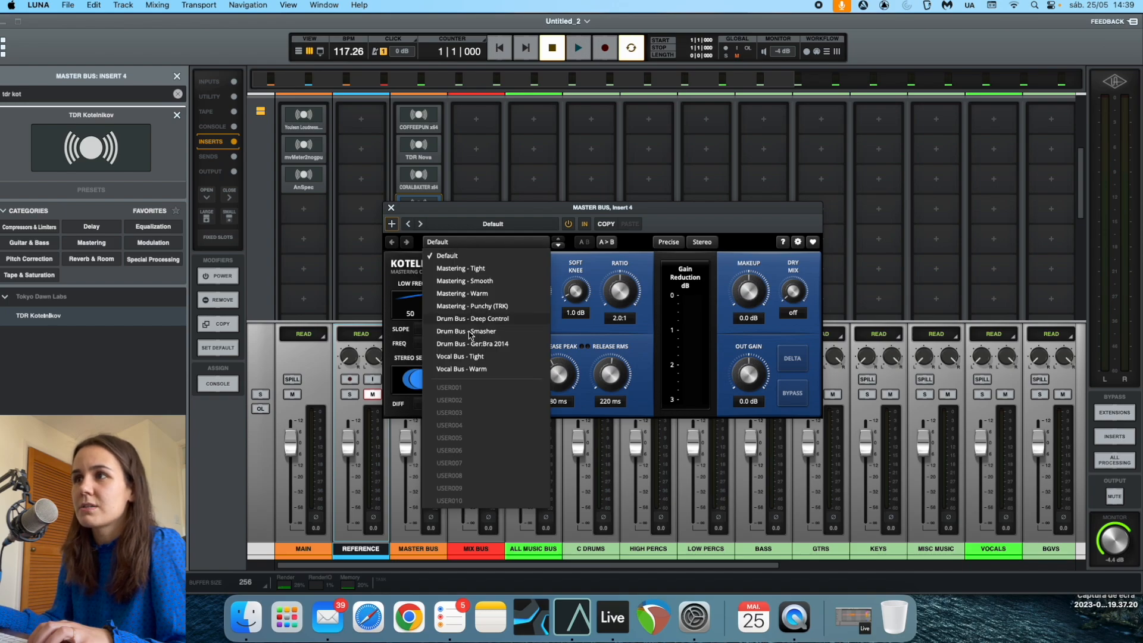
{"action": "left_click", "coordinate": [391, 208]}
Insert TB_ReelBus_v3 in the first insert slot of the MIX BUS track, and shift its window over the mixer.
{"action": "scroll", "coordinate": [410, 262], "scroll_direction": "down", "scroll_amount": 3}
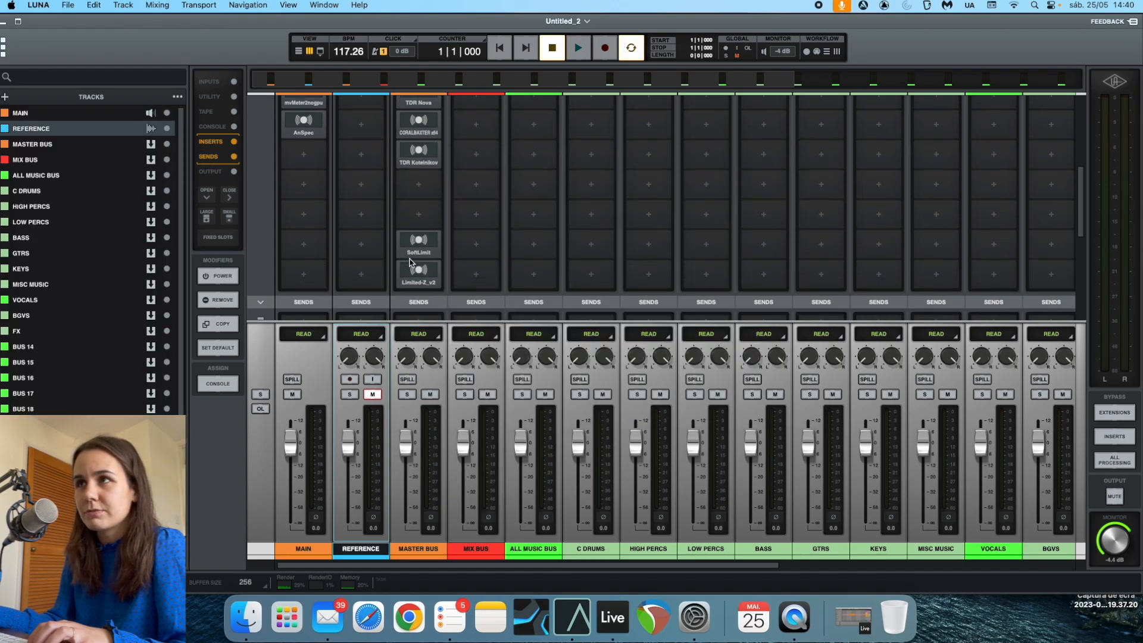
{"action": "scroll", "coordinate": [422, 202], "scroll_direction": "up", "scroll_amount": 4}
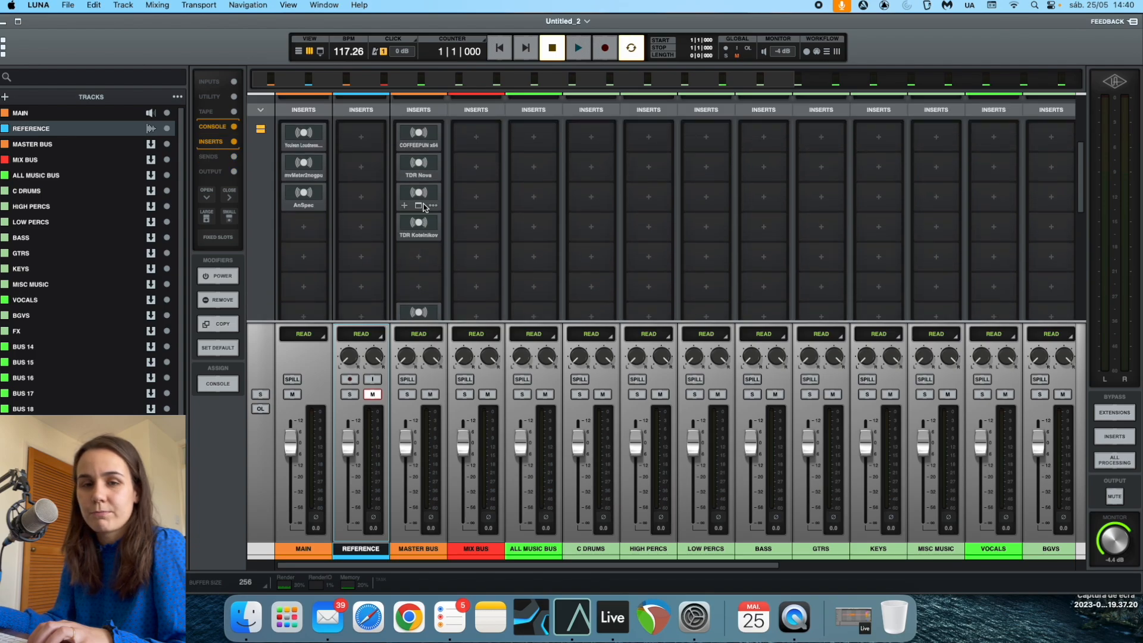
{"action": "scroll", "coordinate": [425, 277], "scroll_direction": "down", "scroll_amount": 3}
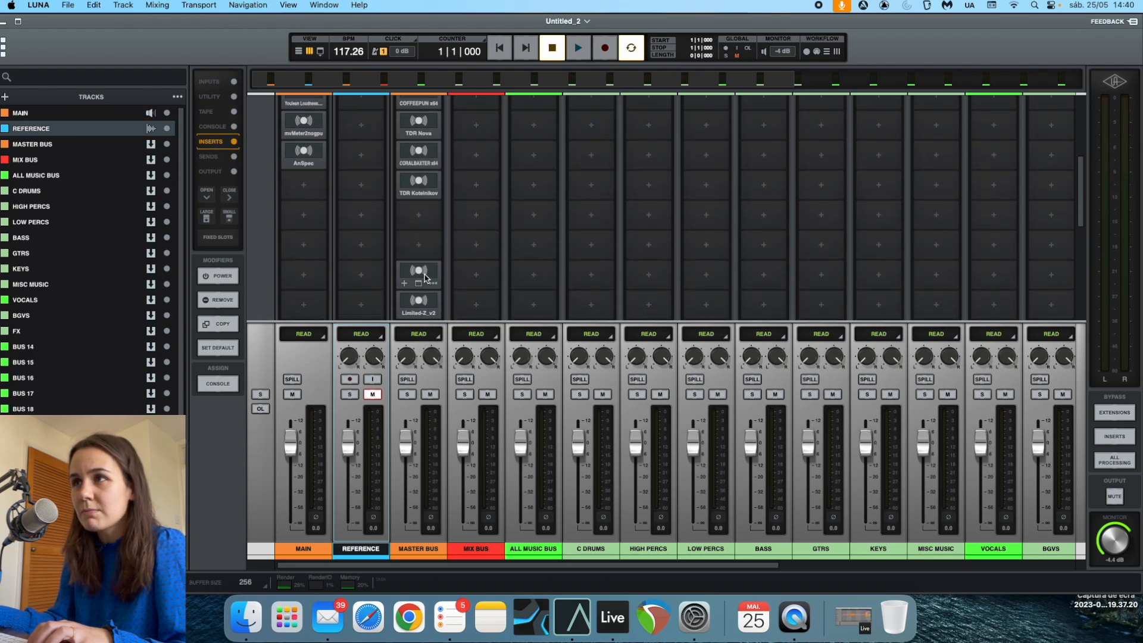
{"action": "scroll", "coordinate": [424, 267], "scroll_direction": "up", "scroll_amount": 5}
{"action": "scroll", "coordinate": [478, 280], "scroll_direction": "down", "scroll_amount": 1}
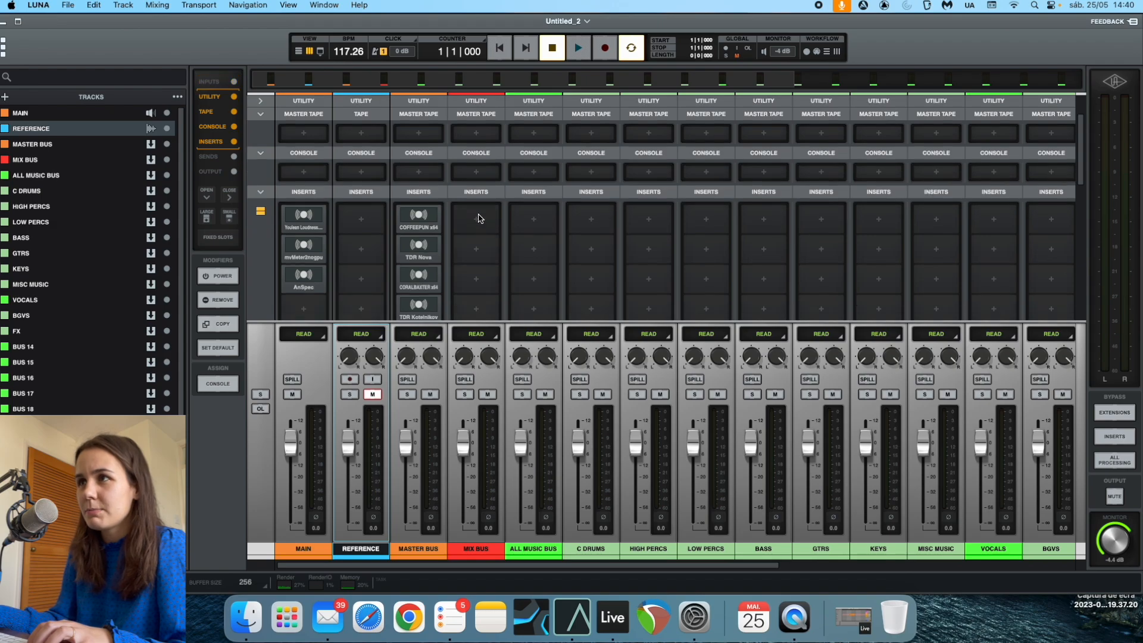
{"action": "left_click", "coordinate": [476, 218]}
{"action": "type", "text": "tb_r"}
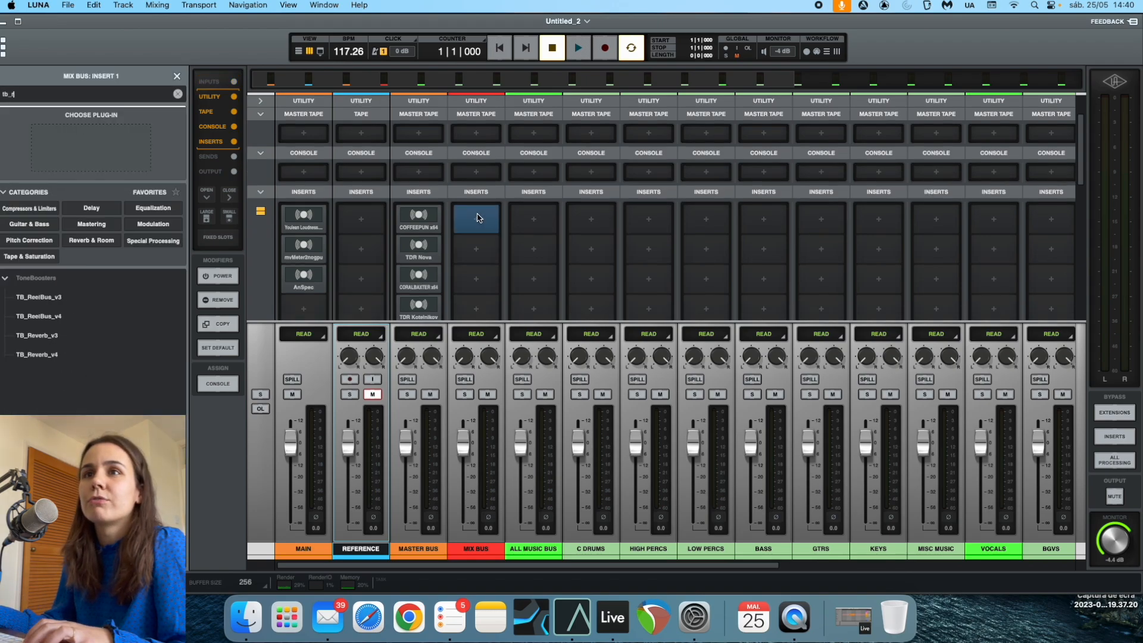
{"action": "left_click", "coordinate": [44, 303]}
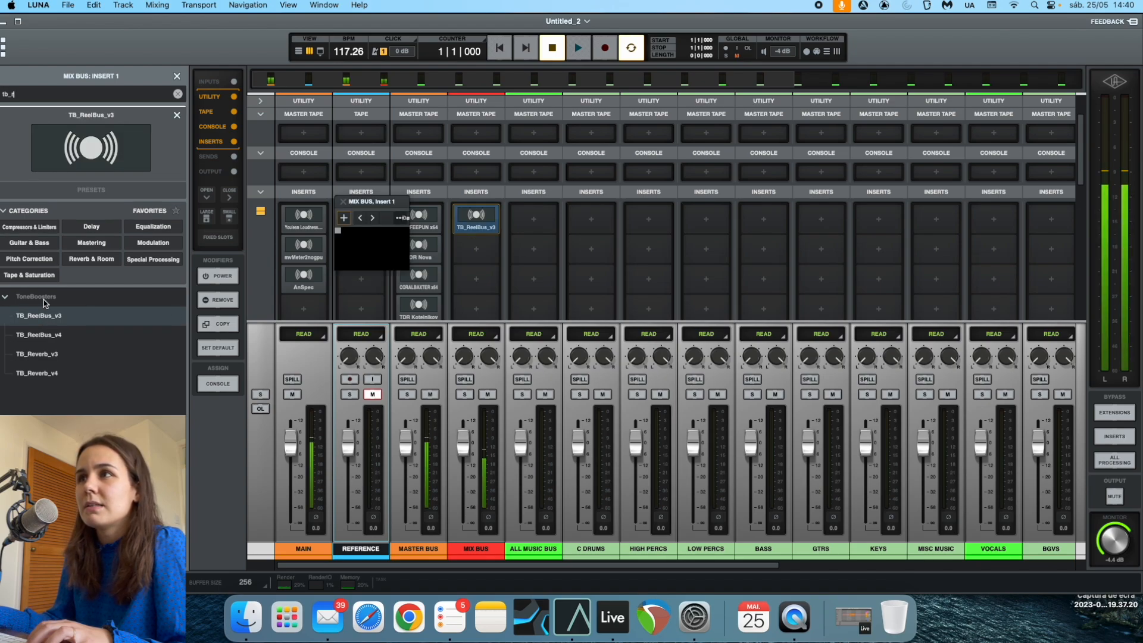
{"action": "left_click_drag", "start_coordinate": [482, 127], "coordinate": [617, 140]}
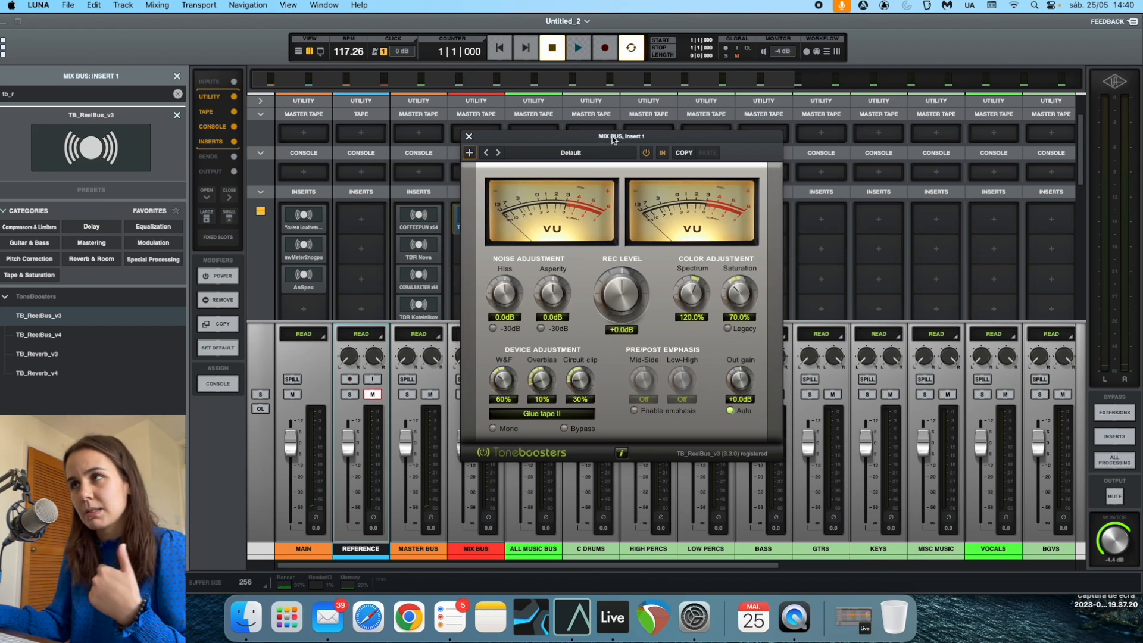
Look through TB_ReelBus_v3's controls and tape types, keep Glue tape II selected, and close its window.
{"action": "left_click_drag", "start_coordinate": [597, 139], "coordinate": [586, 141]}
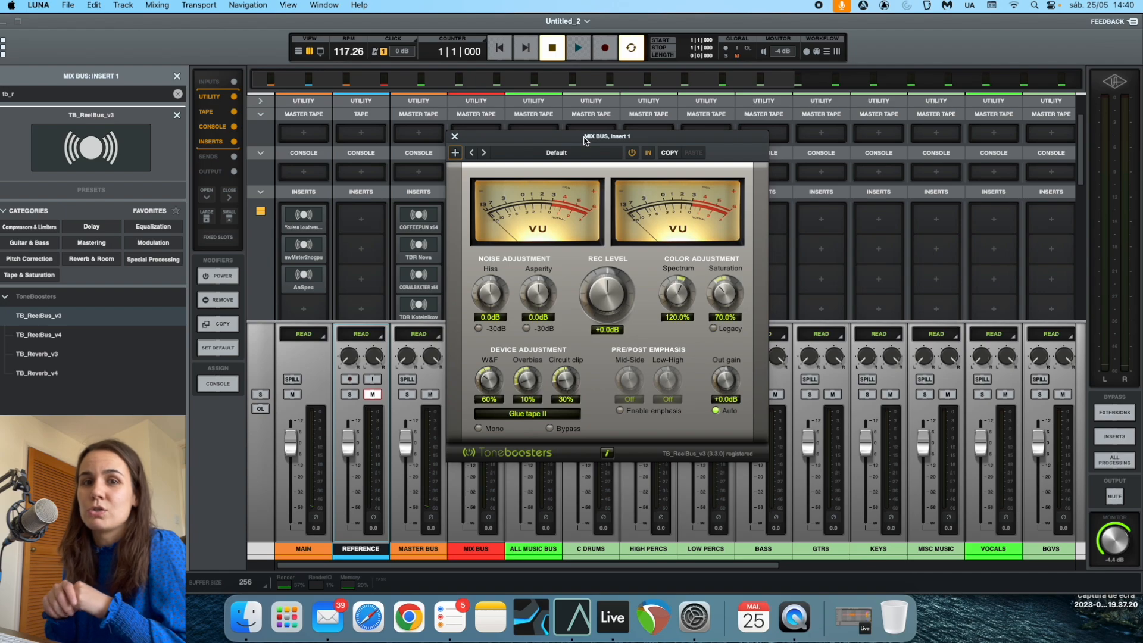
{"action": "left_click_drag", "start_coordinate": [595, 139], "coordinate": [594, 151]}
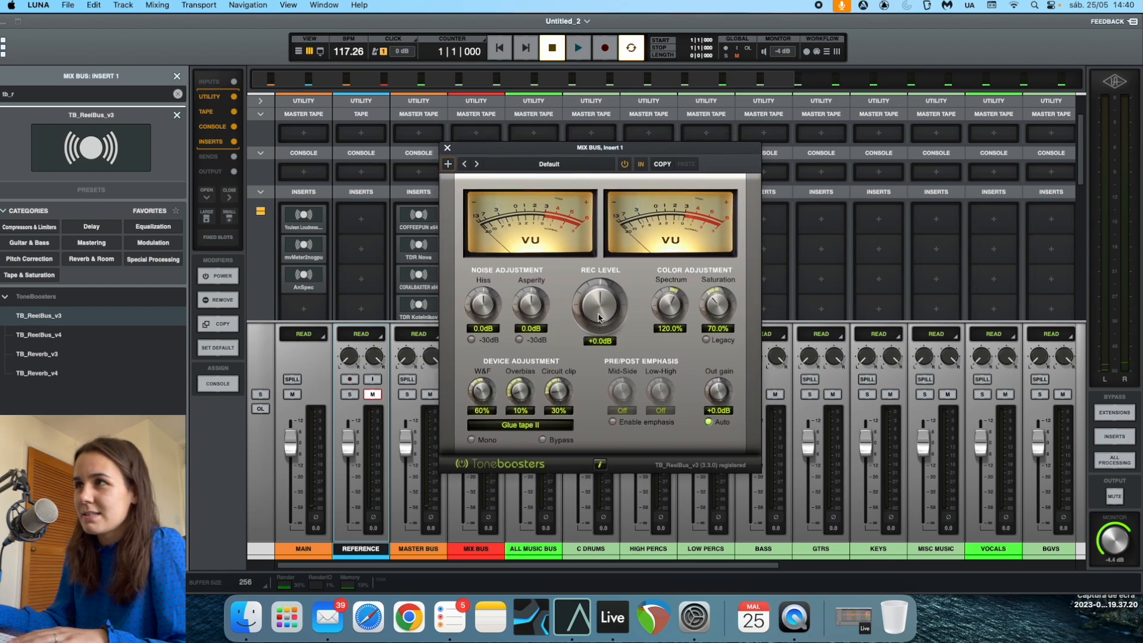
{"action": "left_click_drag", "start_coordinate": [611, 153], "coordinate": [636, 173]}
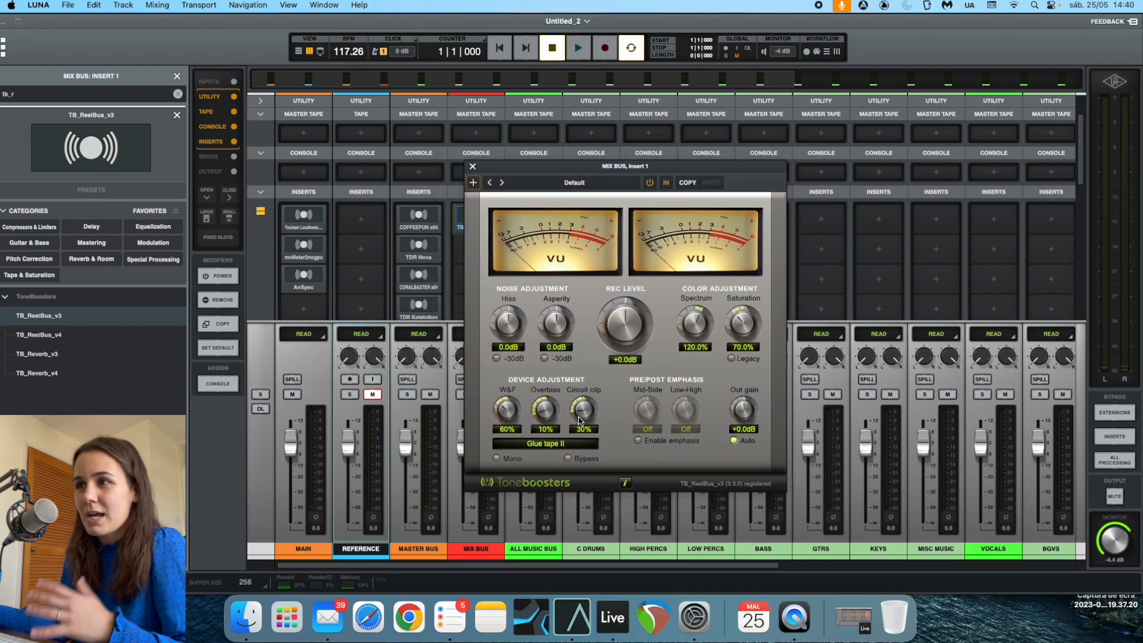
{"action": "left_click", "coordinate": [556, 446]}
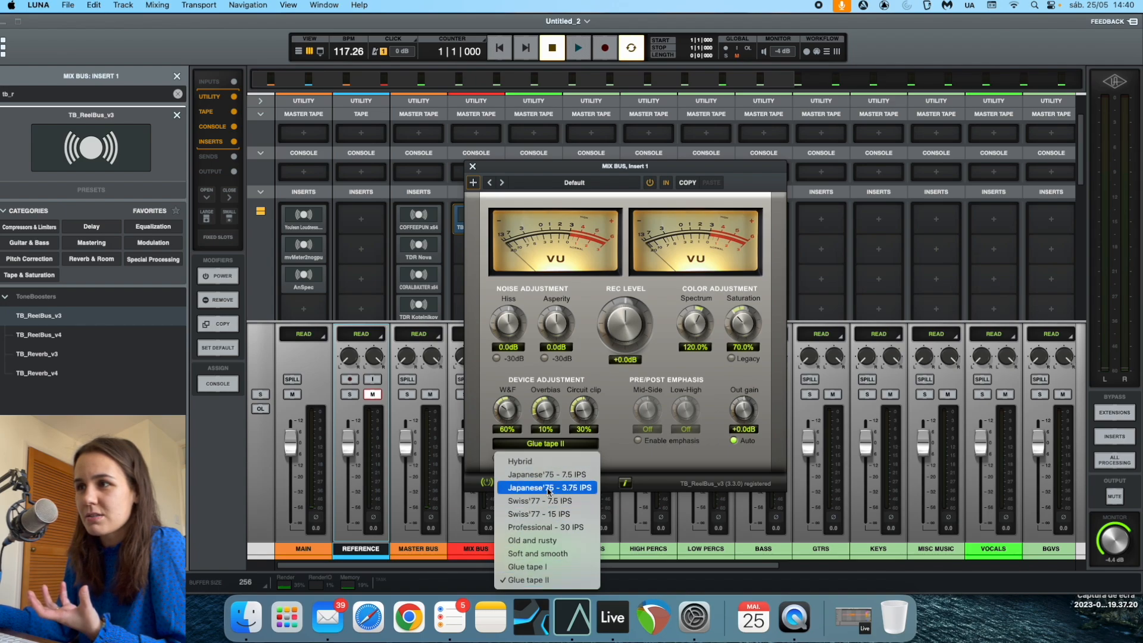
{"action": "left_click", "coordinate": [544, 582]}
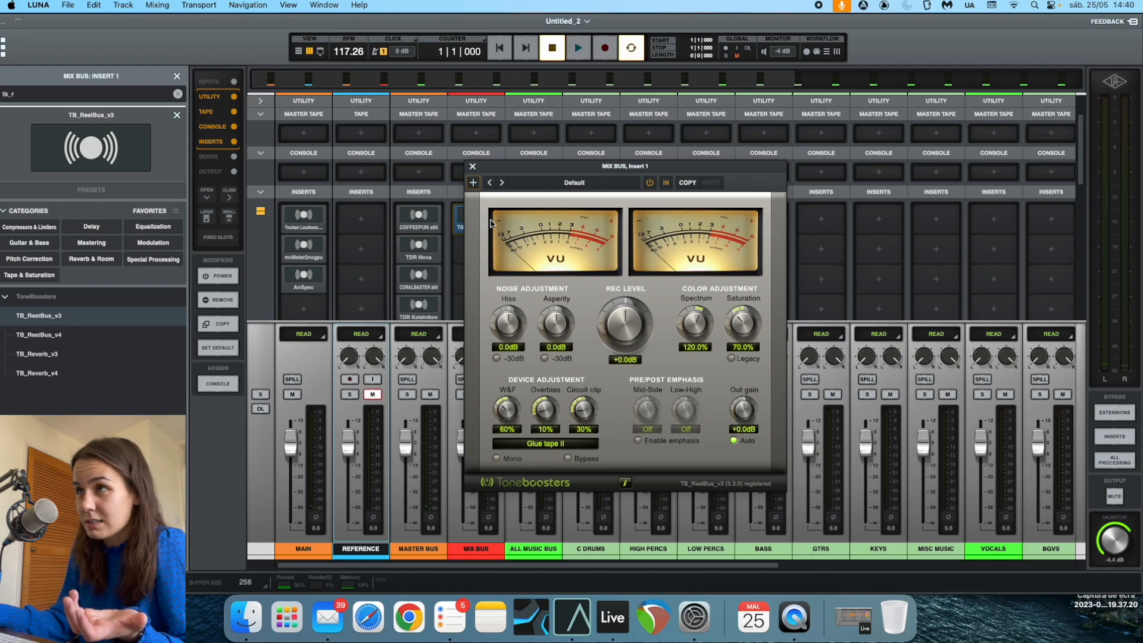
{"action": "left_click", "coordinate": [472, 167]}
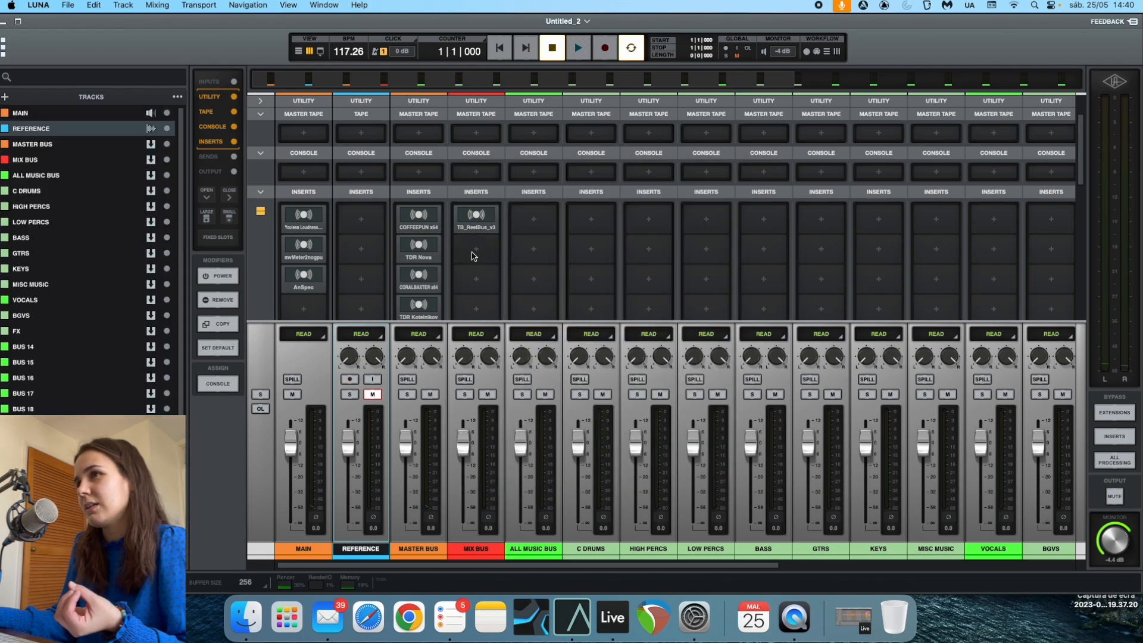
Insert TR5 EQP-1A in the second insert slot of the MIX BUS track, and close the open plug-in windows.
{"action": "scroll", "coordinate": [476, 242], "scroll_direction": "down", "scroll_amount": 2}
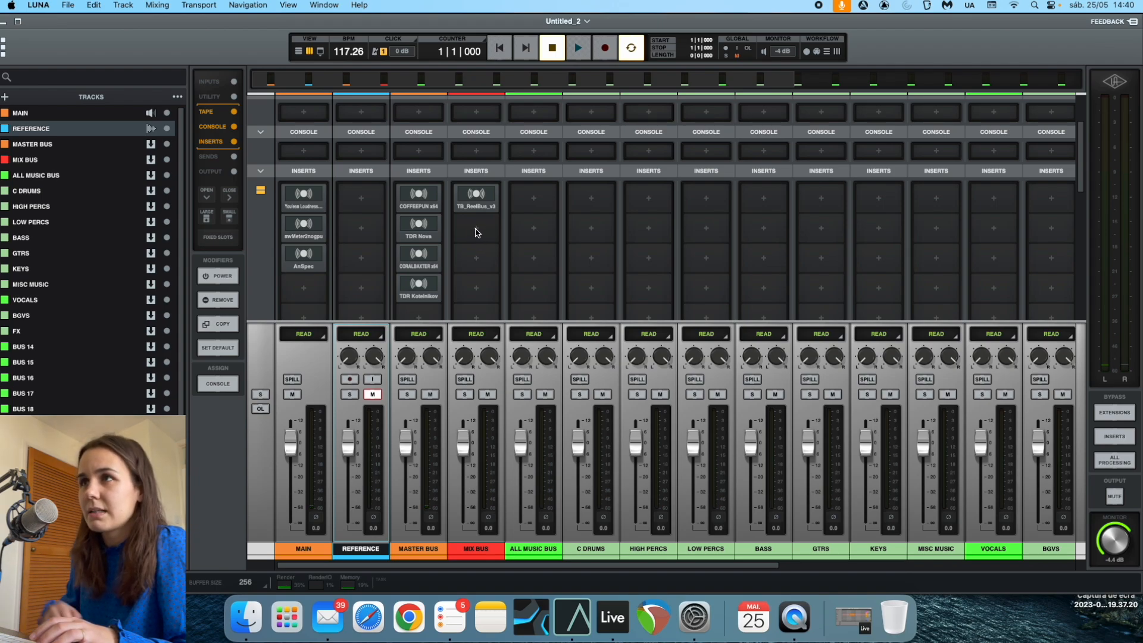
{"action": "left_click", "coordinate": [476, 232]}
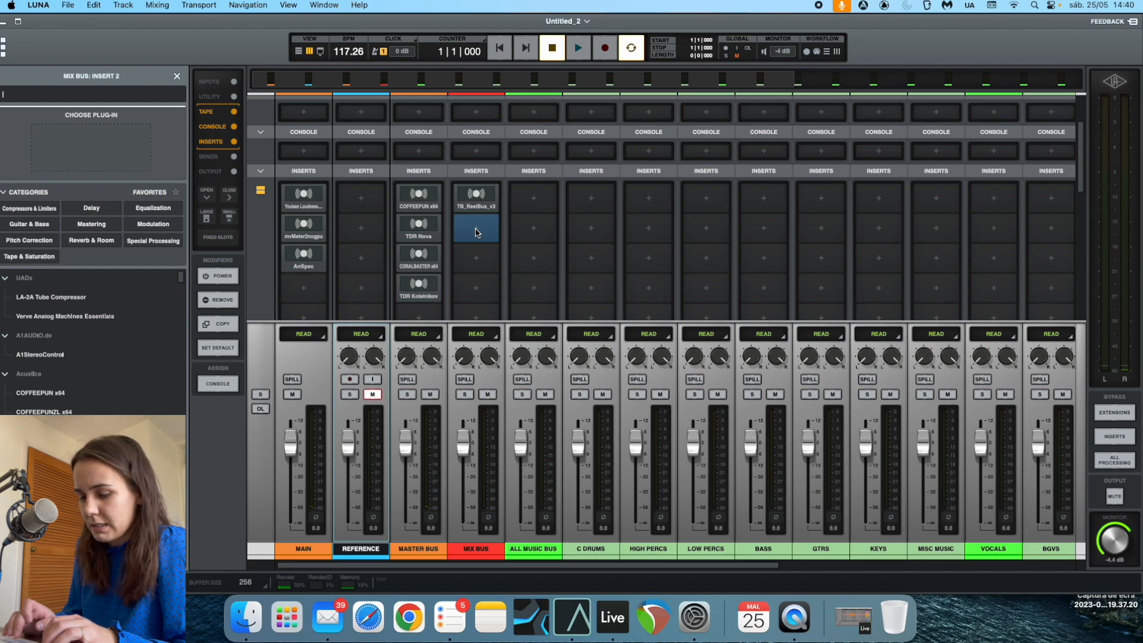
{"action": "type", "text": "1a"}
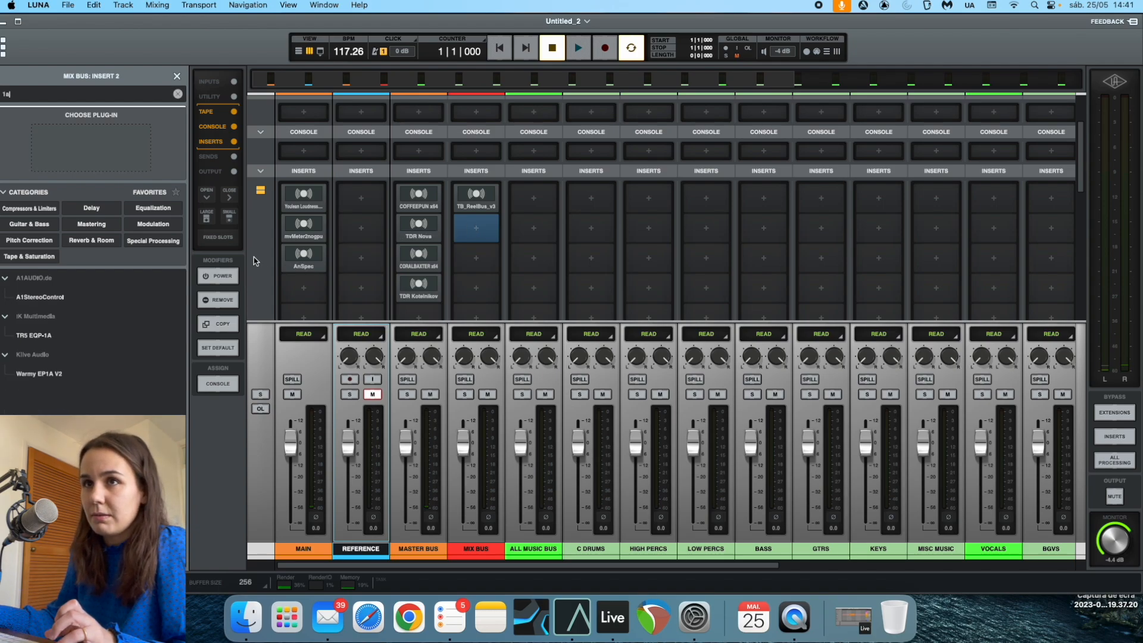
{"action": "left_click", "coordinate": [69, 333]}
{"action": "double_click", "coordinate": [70, 333]}
{"action": "left_click_drag", "start_coordinate": [505, 220], "coordinate": [529, 201]}
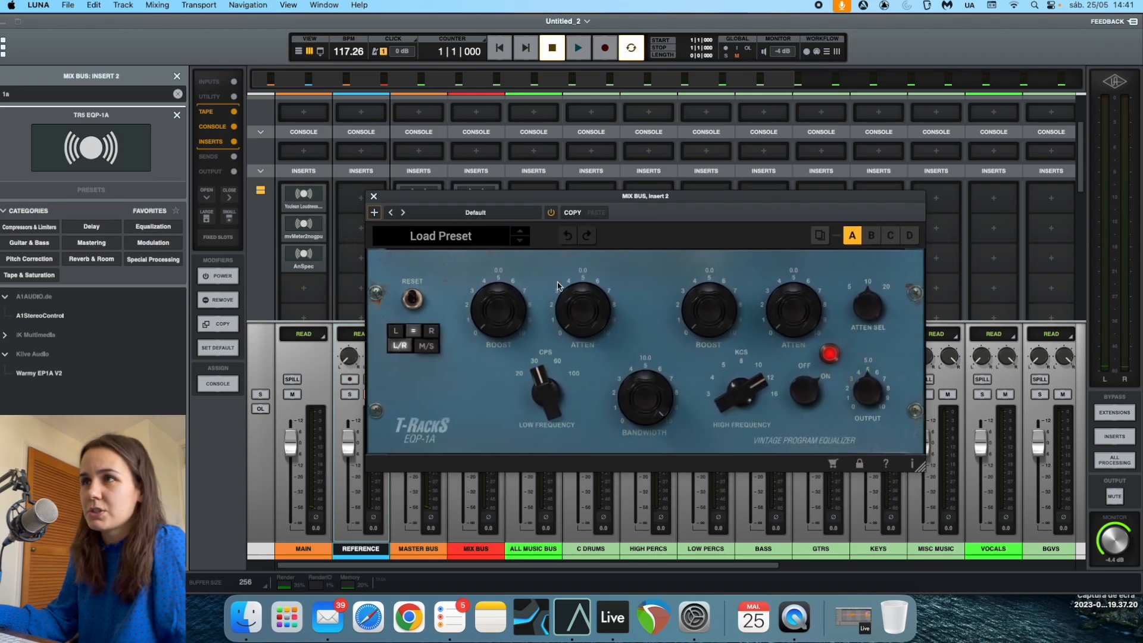
{"action": "left_click", "coordinate": [432, 199]}
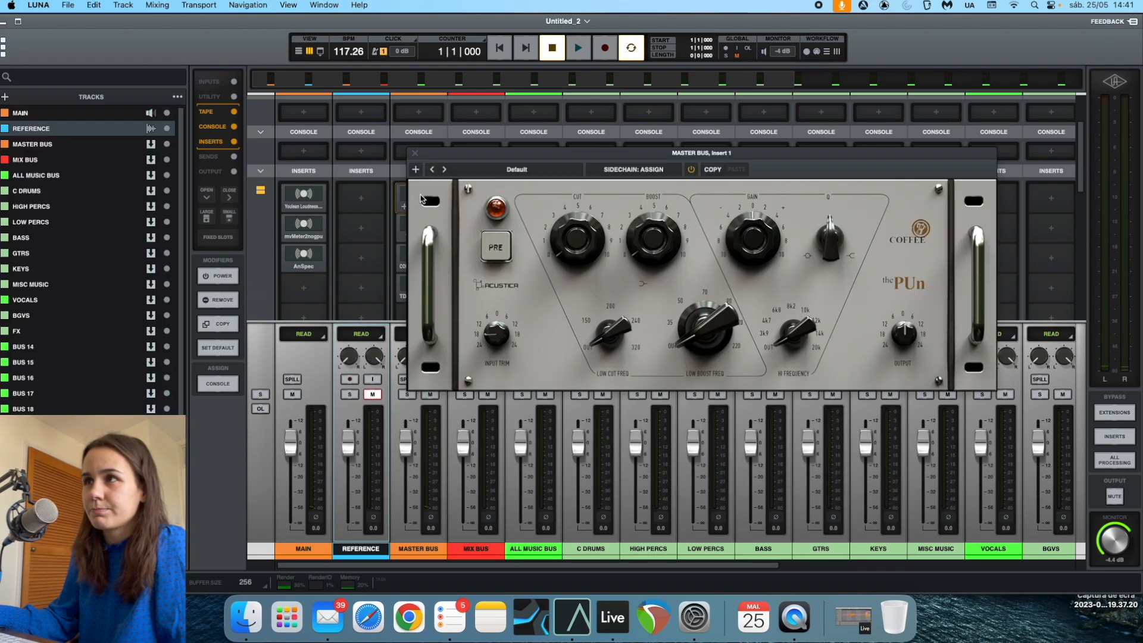
{"action": "left_click", "coordinate": [416, 153]}
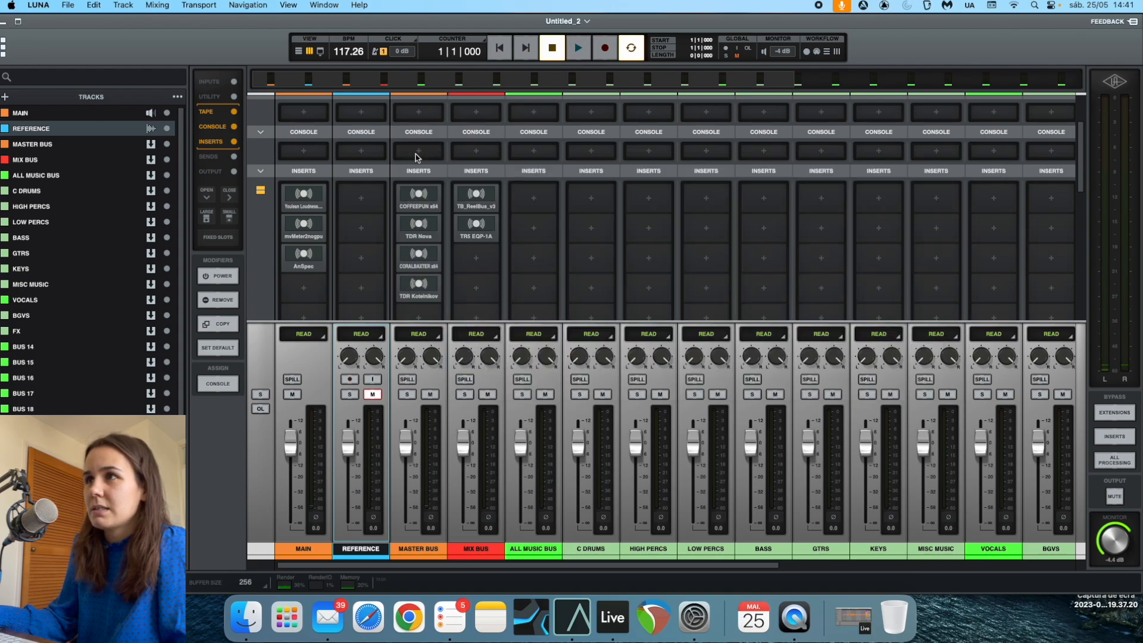
Insert MixBox in the third insert slot of the MIX BUS track, load Bus Compressor in its first module slot, and close its window.
{"action": "left_click", "coordinate": [480, 260]}
{"action": "type", "text": "mixb"}
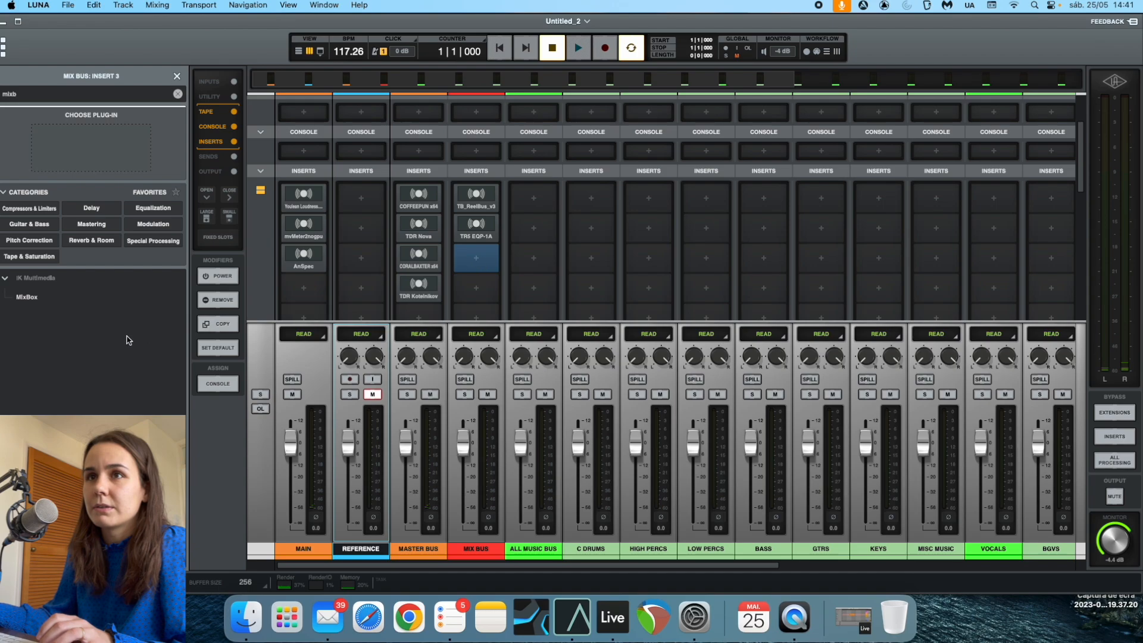
{"action": "double_click", "coordinate": [83, 303]}
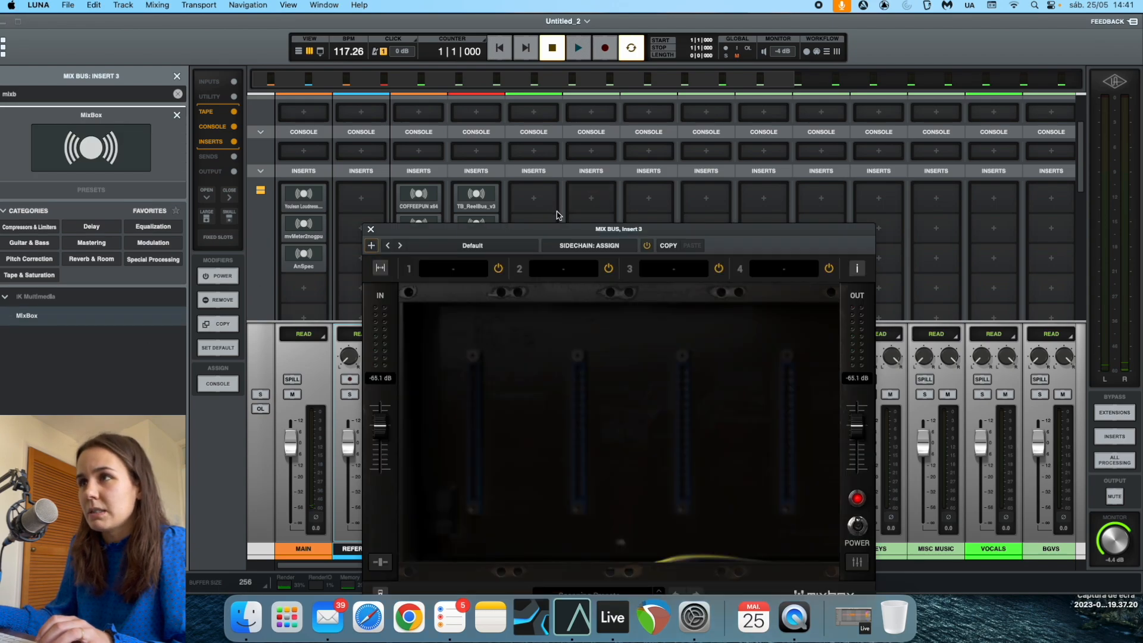
{"action": "left_click", "coordinate": [453, 272]}
{"action": "mouse_move", "coordinate": [452, 366]}
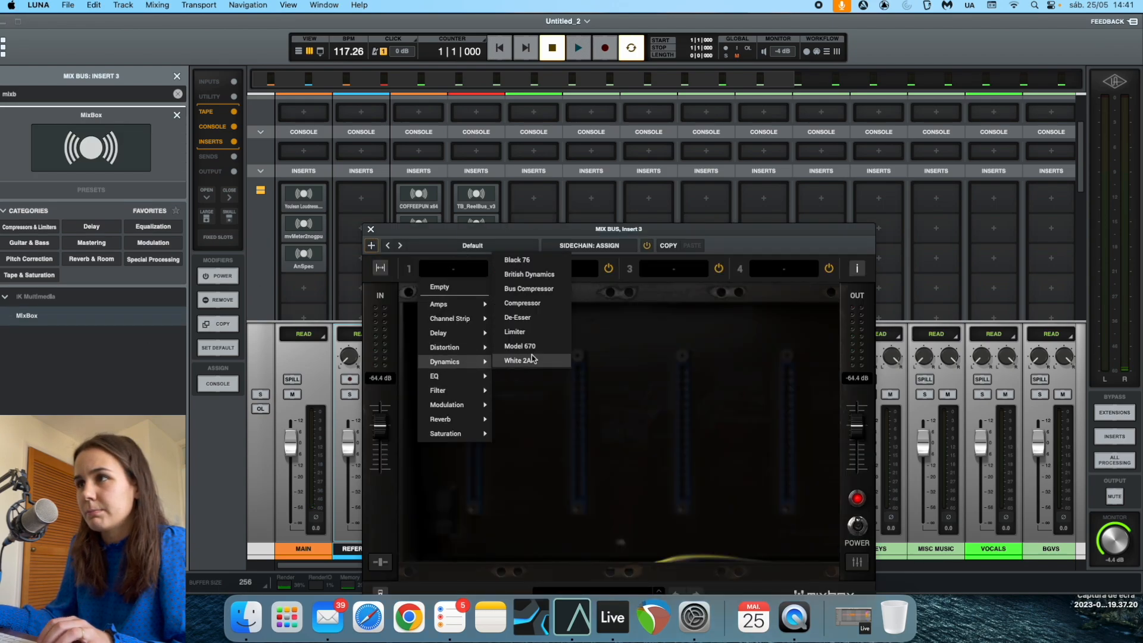
{"action": "left_click", "coordinate": [529, 288]}
{"action": "left_click_drag", "start_coordinate": [531, 231], "coordinate": [633, 116]}
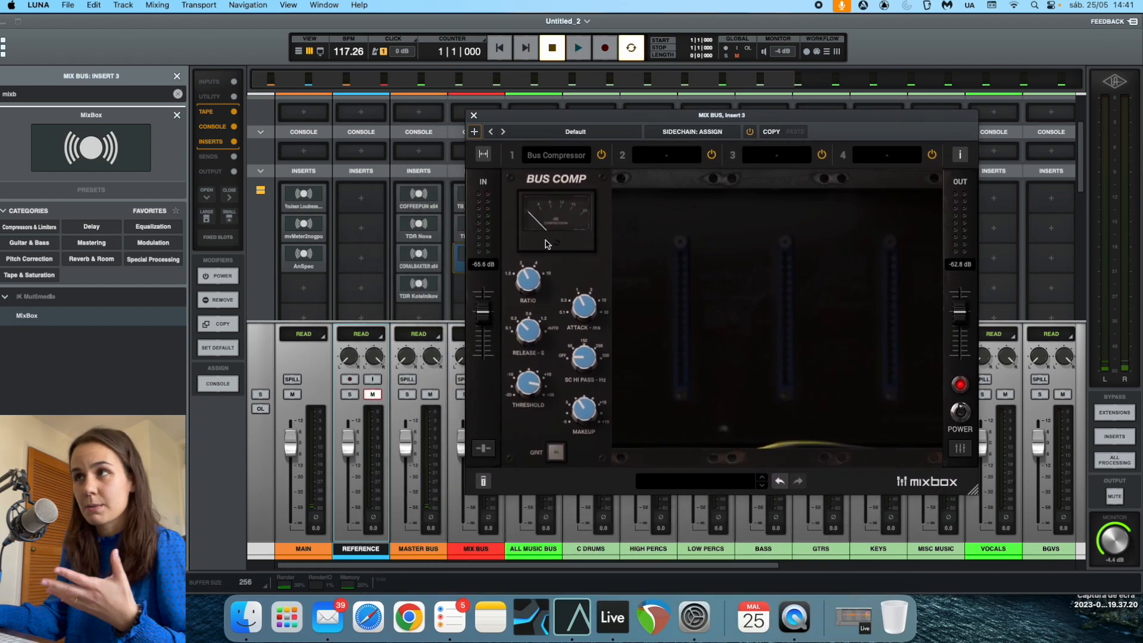
{"action": "left_click", "coordinate": [474, 115]}
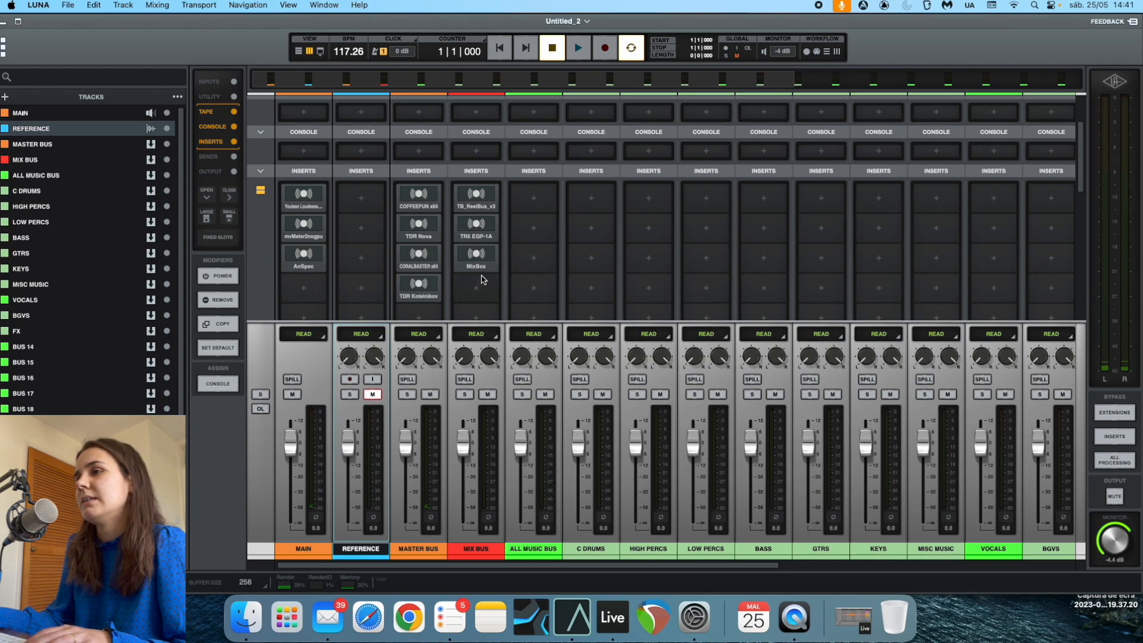
Insert VCA Compressor in the first insert slot of the ALL MUSIC BUS track.
{"action": "scroll", "coordinate": [479, 278], "scroll_direction": "down", "scroll_amount": 1}
{"action": "scroll", "coordinate": [479, 279], "scroll_direction": "down", "scroll_amount": 8}
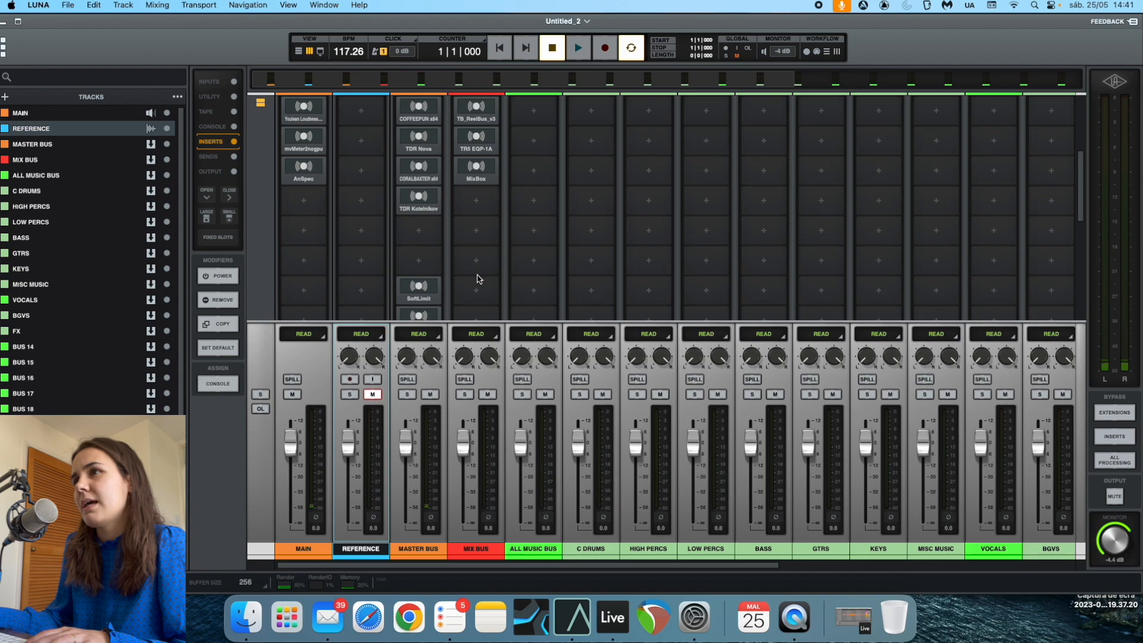
{"action": "scroll", "coordinate": [476, 278], "scroll_direction": "up", "scroll_amount": 6}
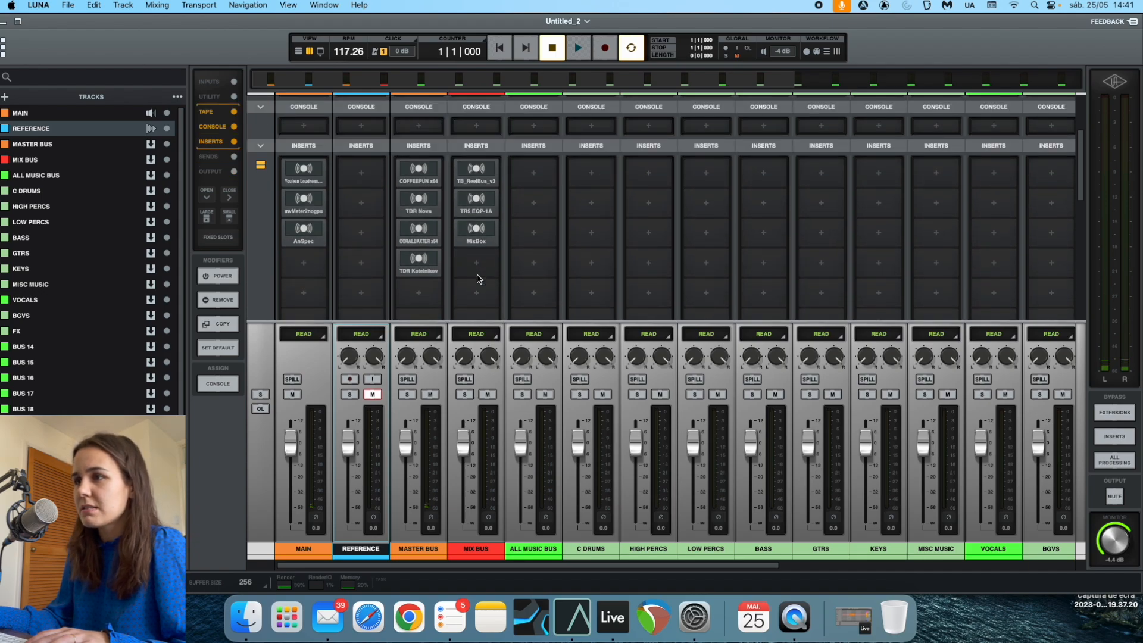
{"action": "scroll", "coordinate": [532, 440], "scroll_direction": "down", "scroll_amount": 1}
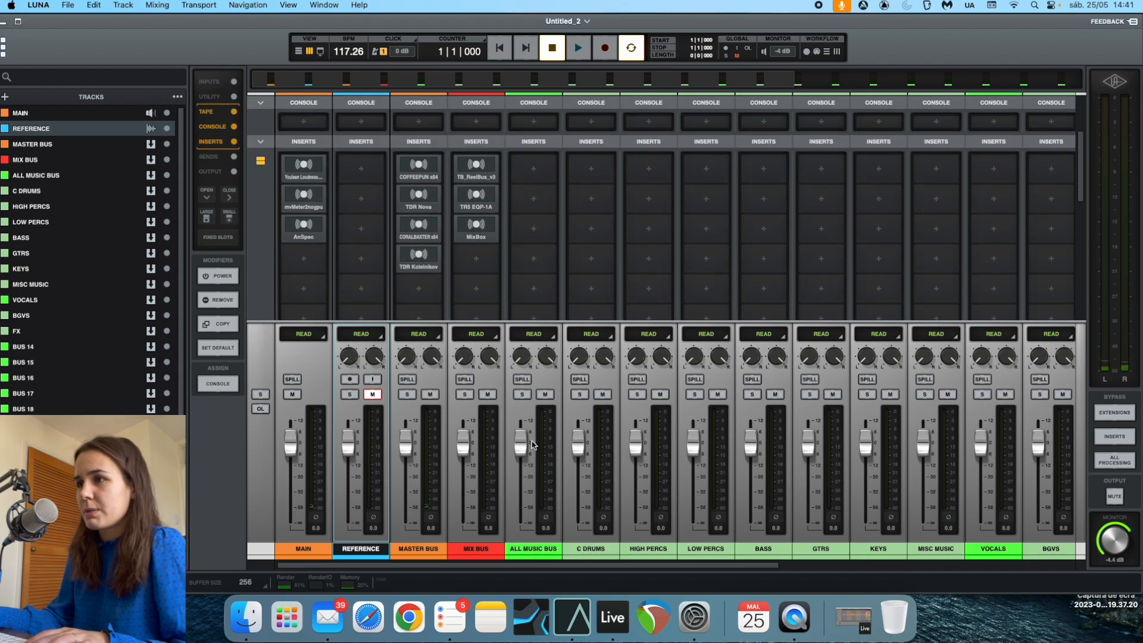
{"action": "left_click", "coordinate": [530, 171]}
{"action": "type", "text": "vca"}
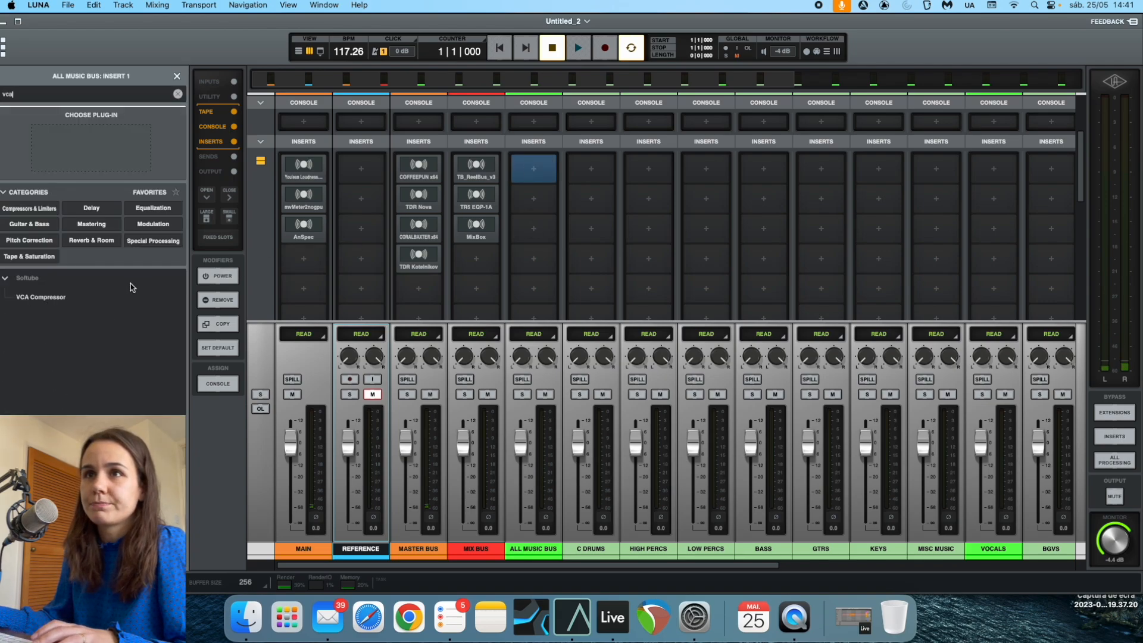
{"action": "double_click", "coordinate": [86, 297]}
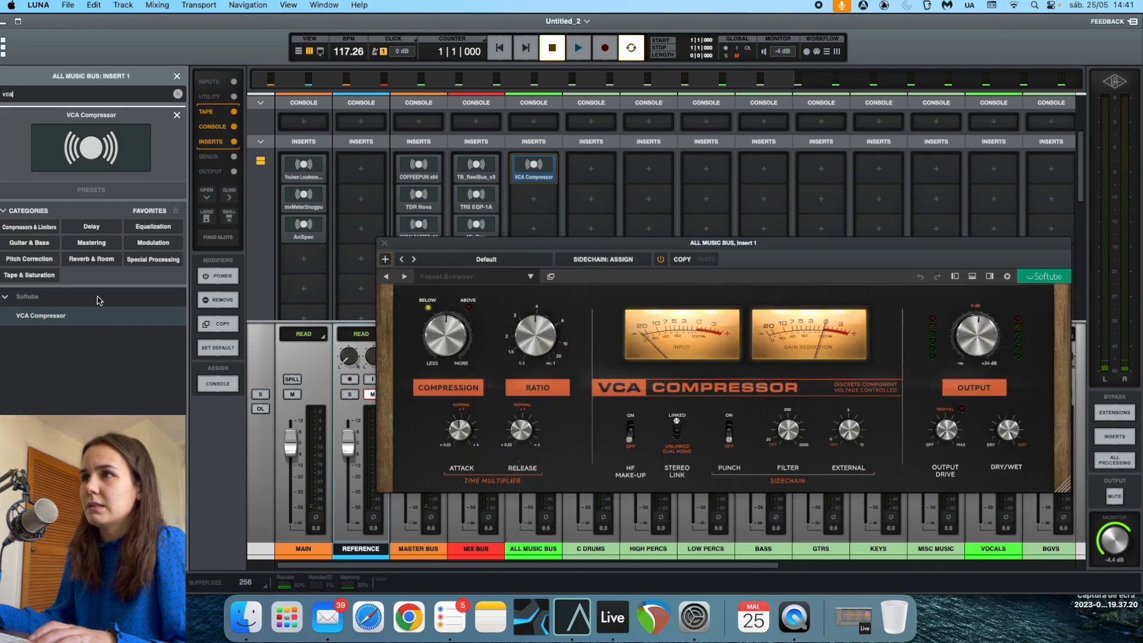
Set the VCA Compressor's attack and release time multipliers to about 0.25 on ALL MUSIC BUS.
{"action": "left_click_drag", "start_coordinate": [482, 242], "coordinate": [340, 166]}
{"action": "mouse_move", "coordinate": [316, 355]}
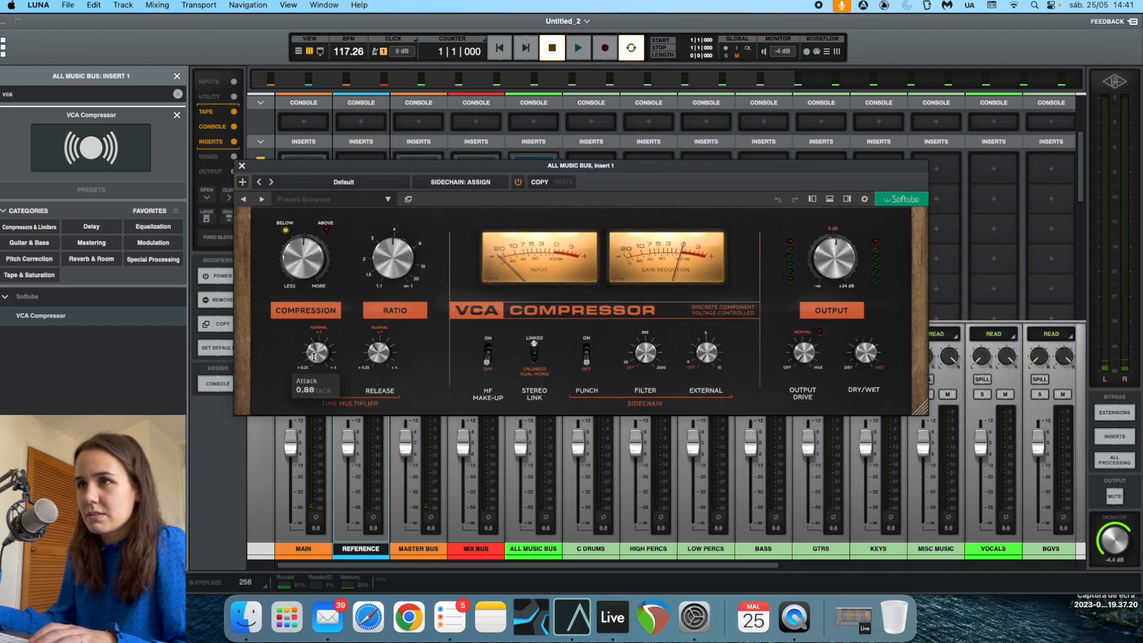
{"action": "mouse_move", "coordinate": [363, 400]}
{"action": "left_click_drag", "start_coordinate": [362, 400], "coordinate": [369, 362]}
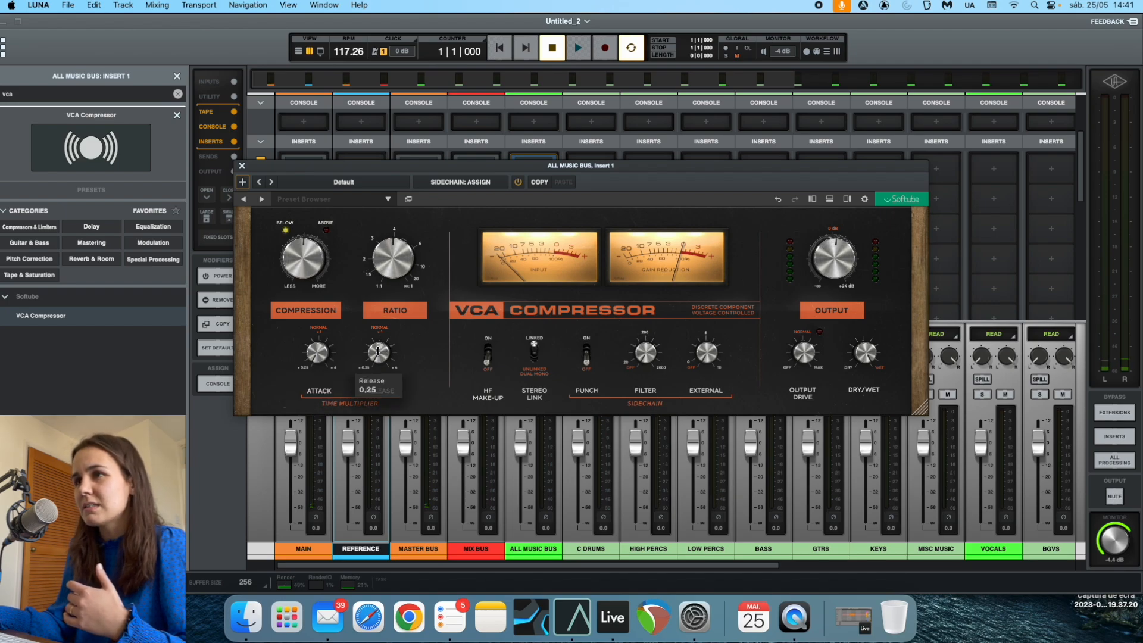
{"action": "mouse_move", "coordinate": [322, 353]}
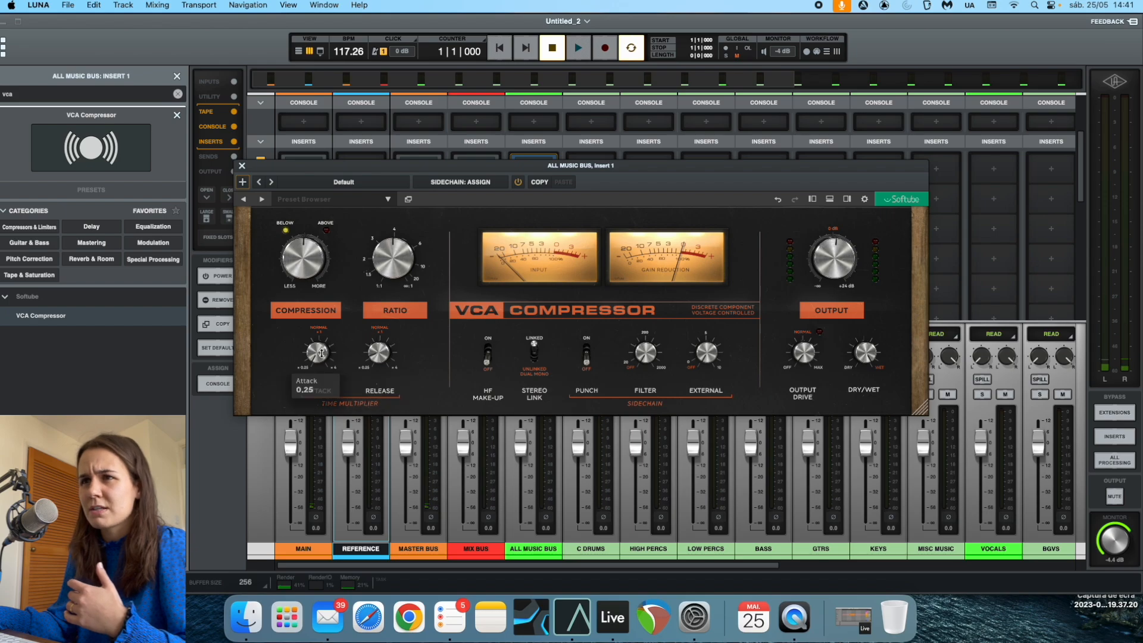
{"action": "mouse_move", "coordinate": [384, 357]}
{"action": "left_mouse_down"}
{"action": "mouse_move", "coordinate": [378, 340]}
{"action": "mouse_move", "coordinate": [371, 354]}
{"action": "left_mouse_up"}
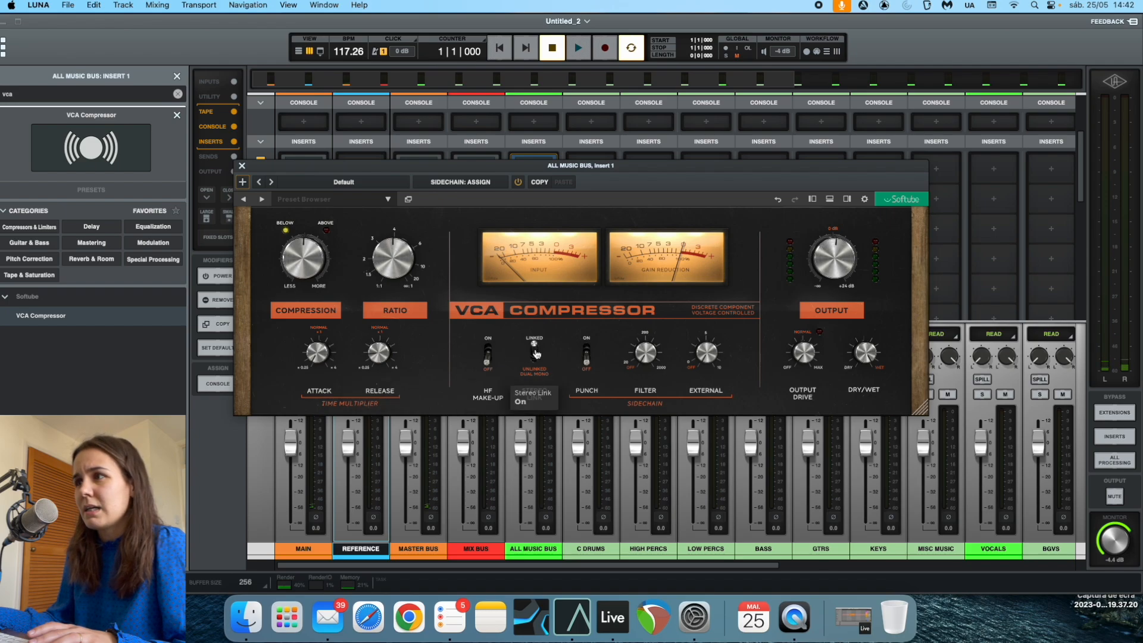
Set the VCA Compressor's sidechain filter to about 101 Hz and close the plug-in window.
{"action": "mouse_move", "coordinate": [650, 355]}
{"action": "left_click_drag", "start_coordinate": [648, 351], "coordinate": [648, 319]}
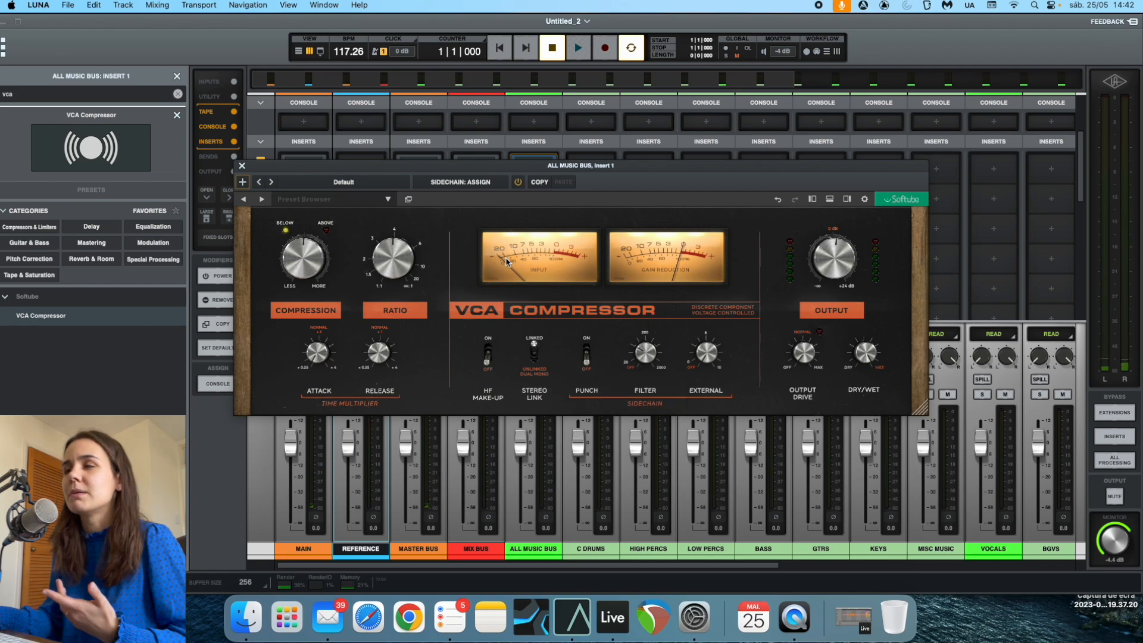
{"action": "left_click_drag", "start_coordinate": [643, 351], "coordinate": [642, 354]}
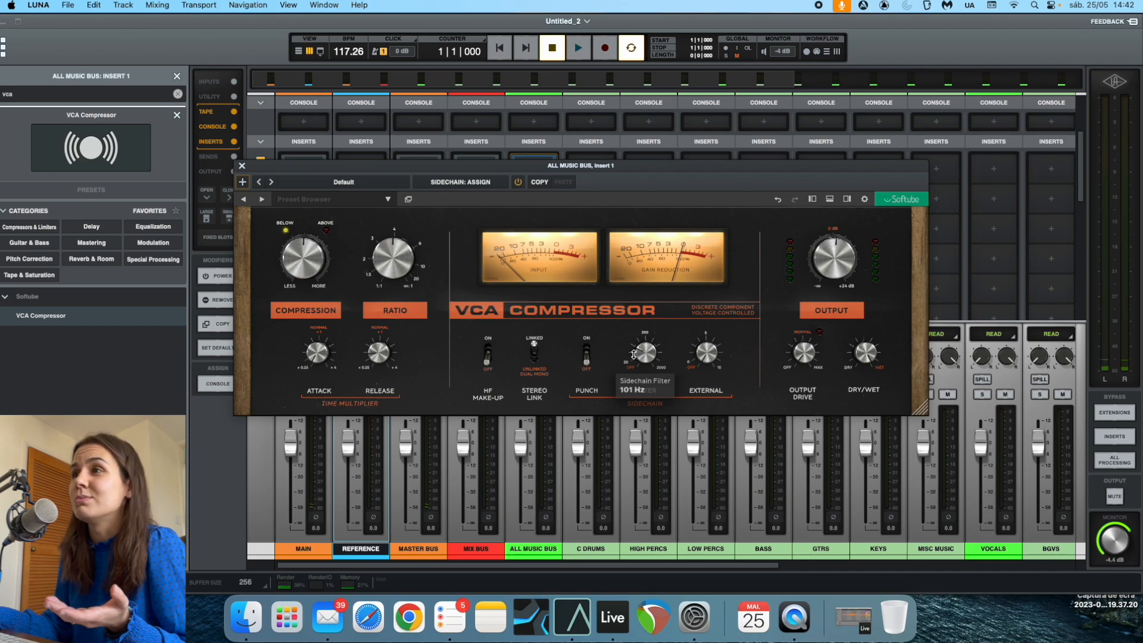
{"action": "left_click_drag", "start_coordinate": [643, 357], "coordinate": [643, 354]}
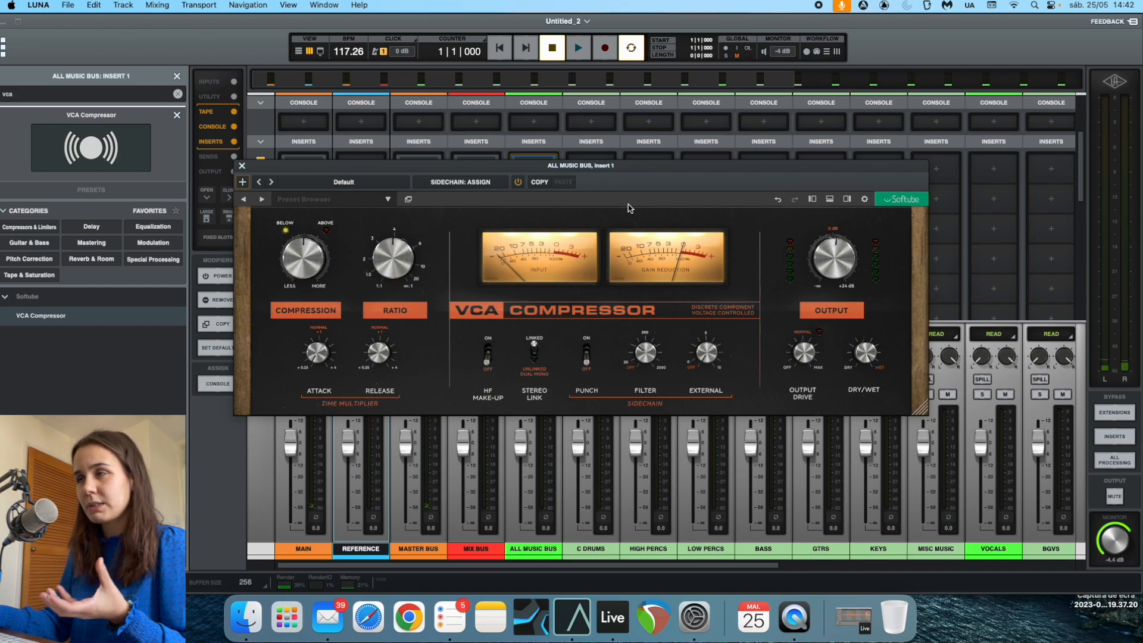
{"action": "left_click_drag", "start_coordinate": [626, 167], "coordinate": [619, 169]}
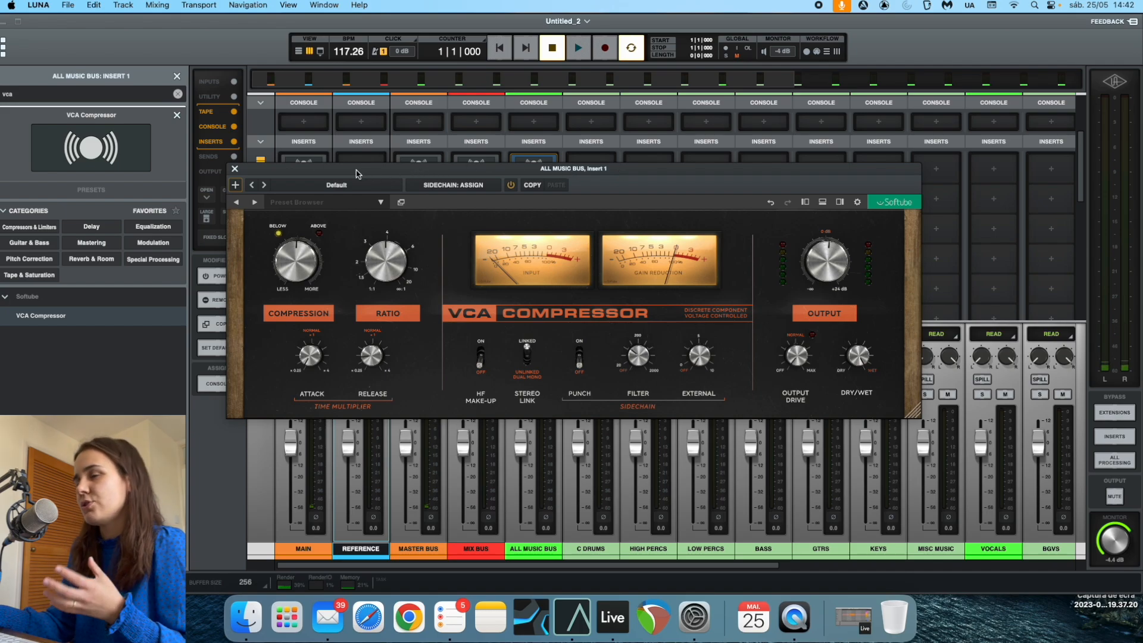
{"action": "left_click", "coordinate": [235, 171]}
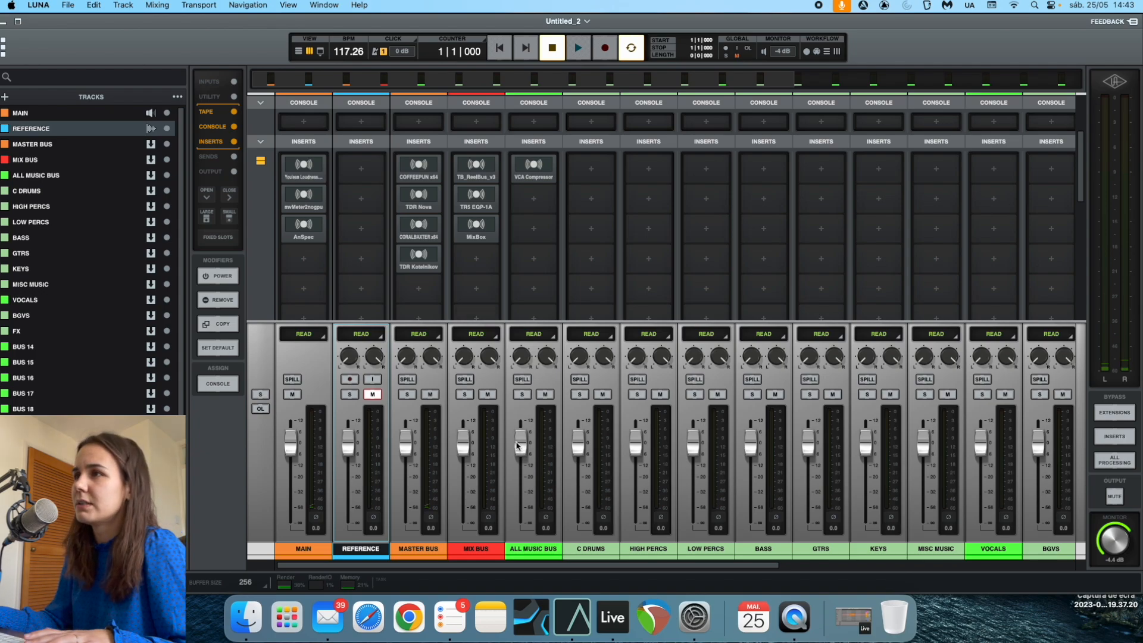
Insert NLS Buss (s) in the first insert slot of all tracks from C DRUMS through FX, and close its window.
{"action": "scroll", "coordinate": [611, 531], "scroll_direction": "down", "scroll_amount": 3}
{"action": "scroll", "coordinate": [603, 518], "scroll_direction": "up", "scroll_amount": 3}
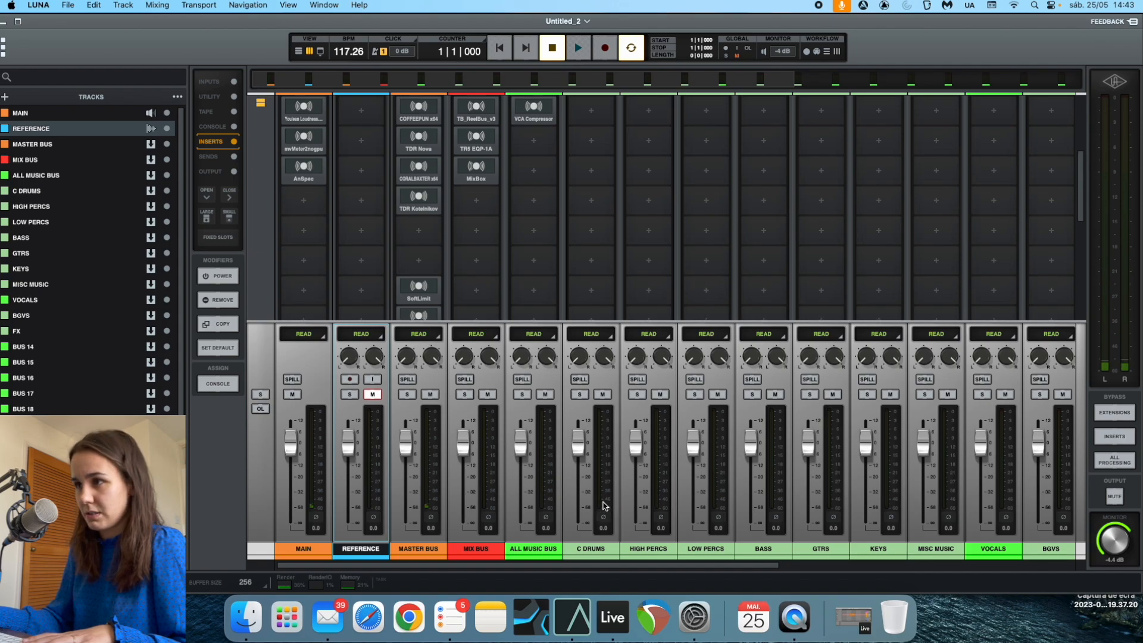
{"action": "scroll", "coordinate": [603, 523], "scroll_direction": "right", "scroll_amount": 3}
{"action": "scroll", "coordinate": [602, 525], "scroll_direction": "right", "scroll_amount": 2}
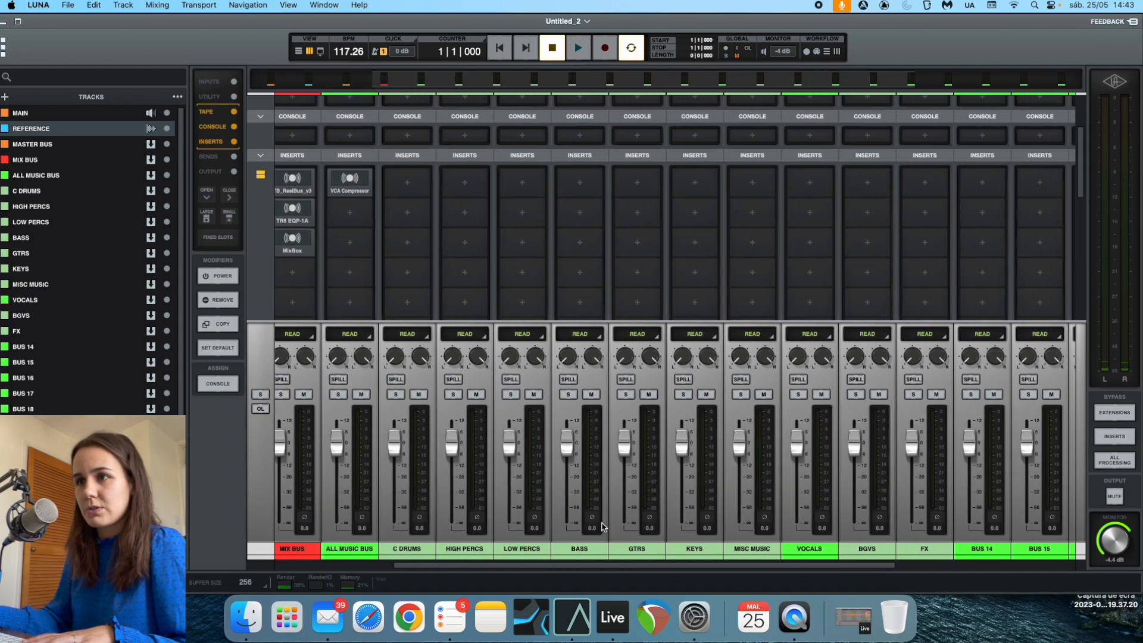
{"action": "left_click", "coordinate": [350, 548]}
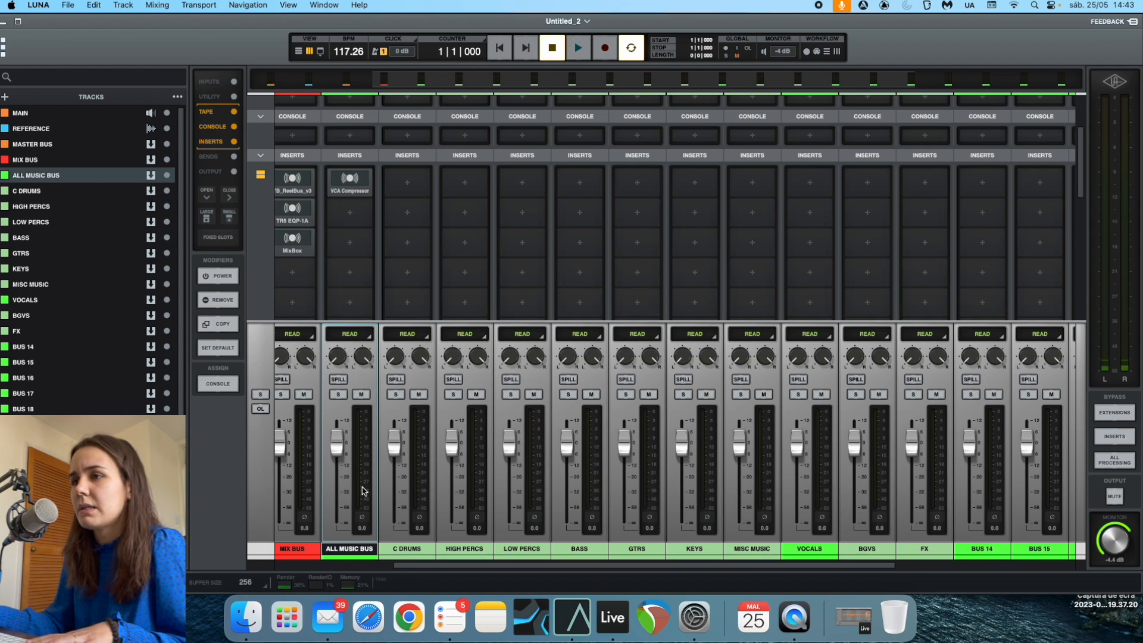
{"action": "left_click", "coordinate": [398, 550]}
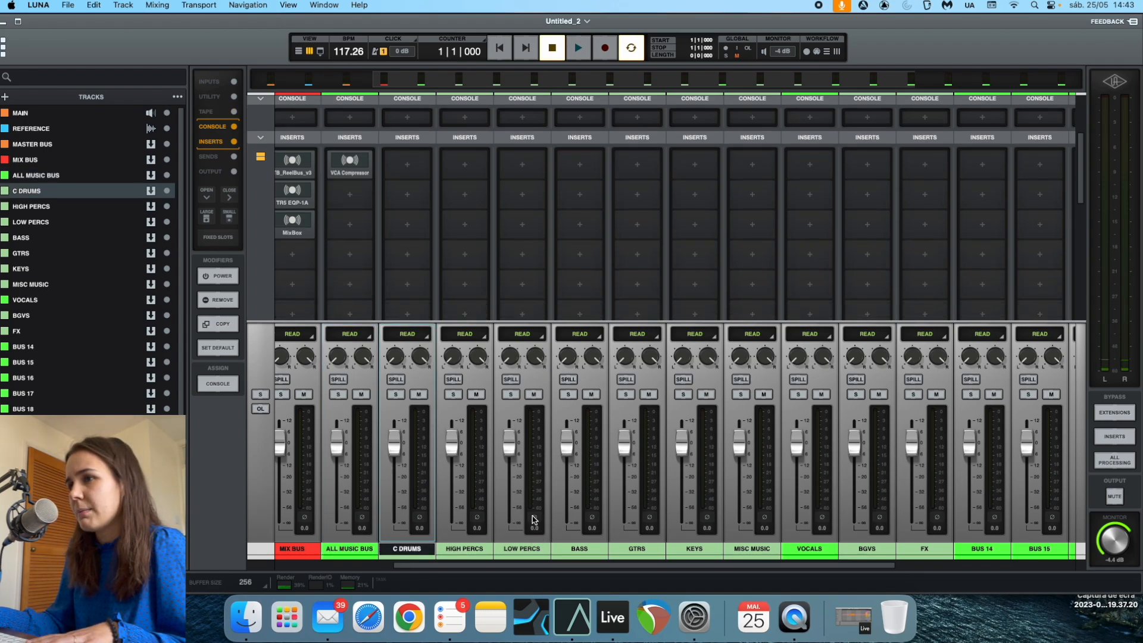
{"action": "left_click", "coordinate": [927, 552], "text": "shift"}
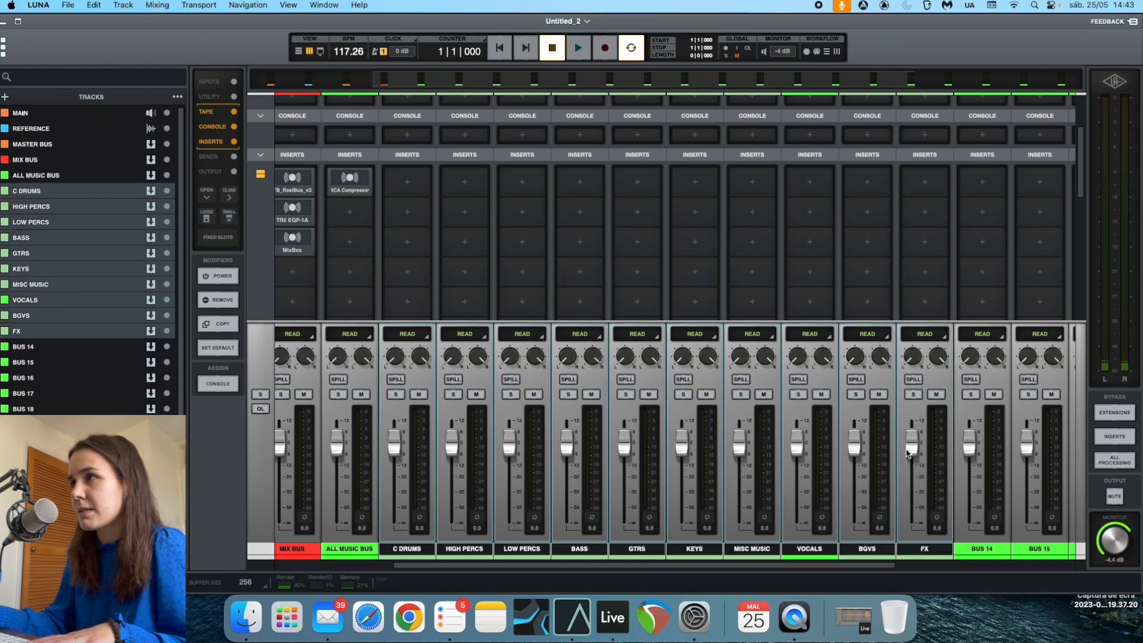
{"action": "left_click", "coordinate": [403, 187]}
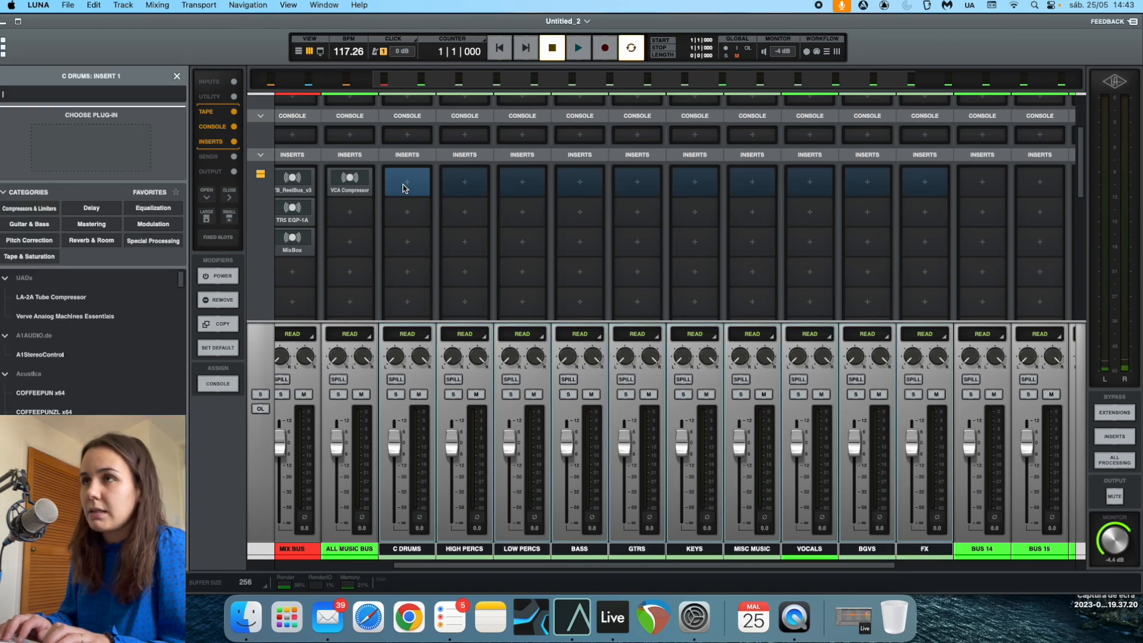
{"action": "type", "text": "nls"}
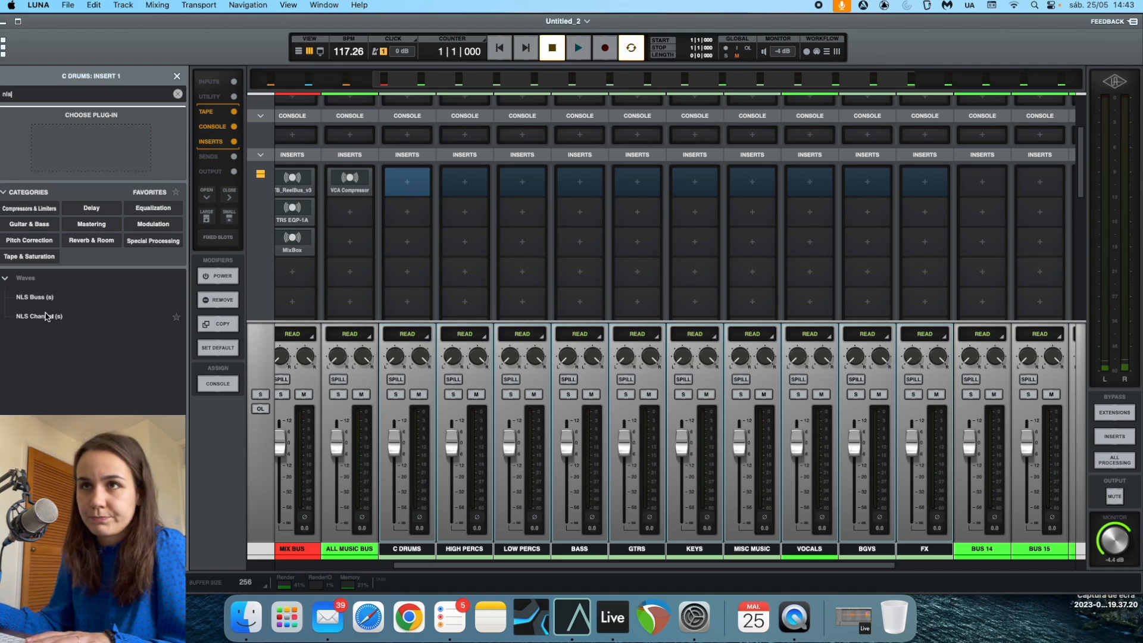
{"action": "left_click", "coordinate": [56, 300]}
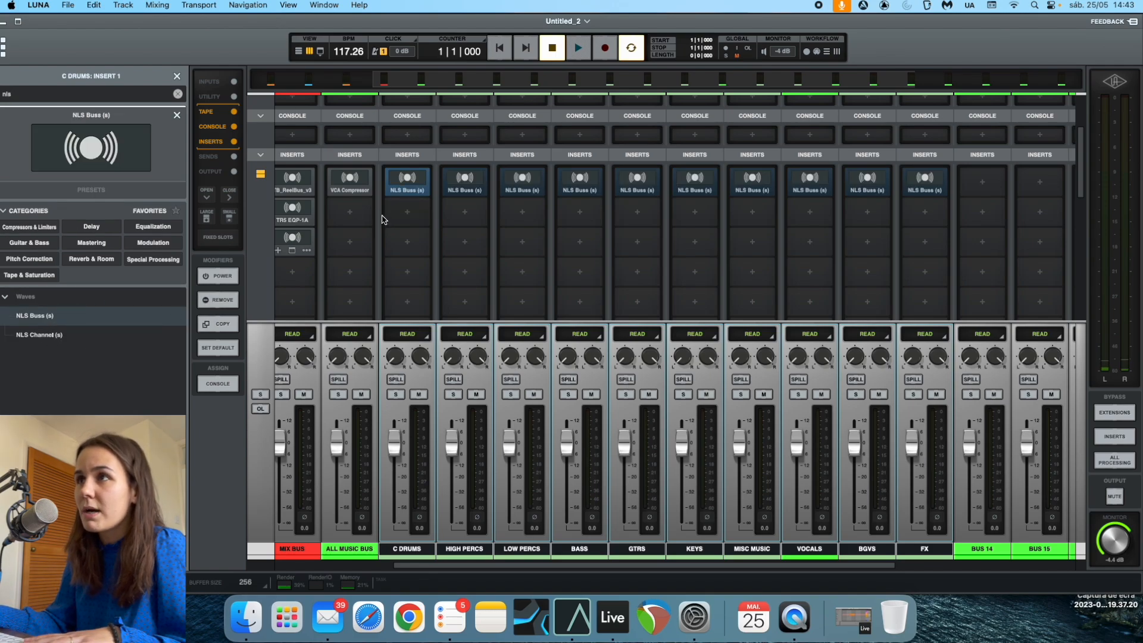
{"action": "left_click_drag", "start_coordinate": [467, 255], "coordinate": [523, 67]}
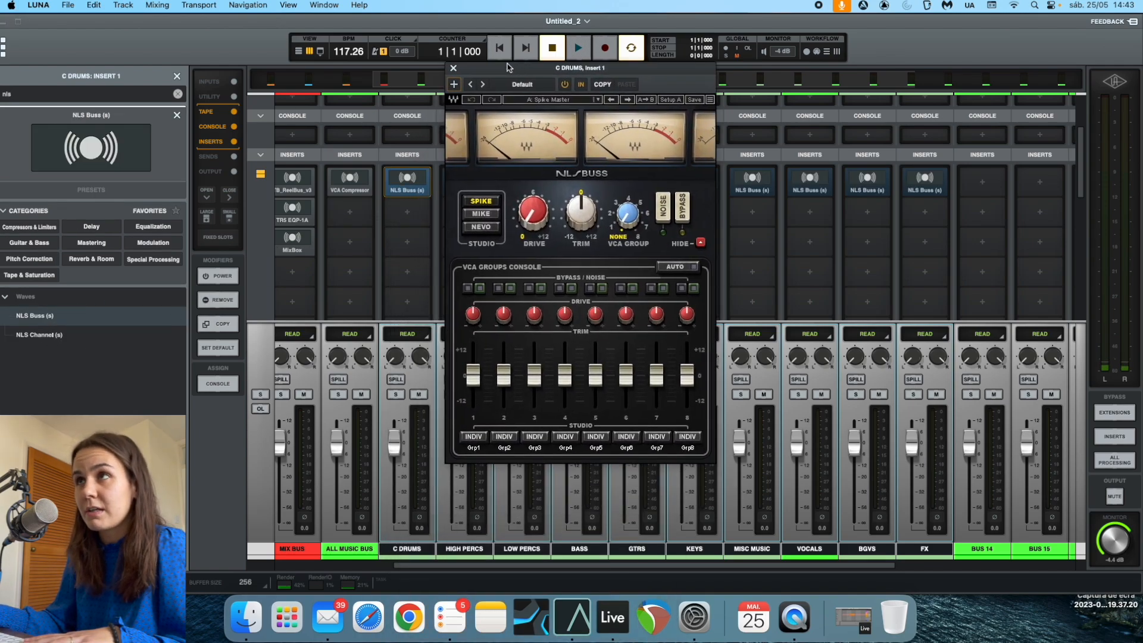
{"action": "left_click", "coordinate": [454, 69]}
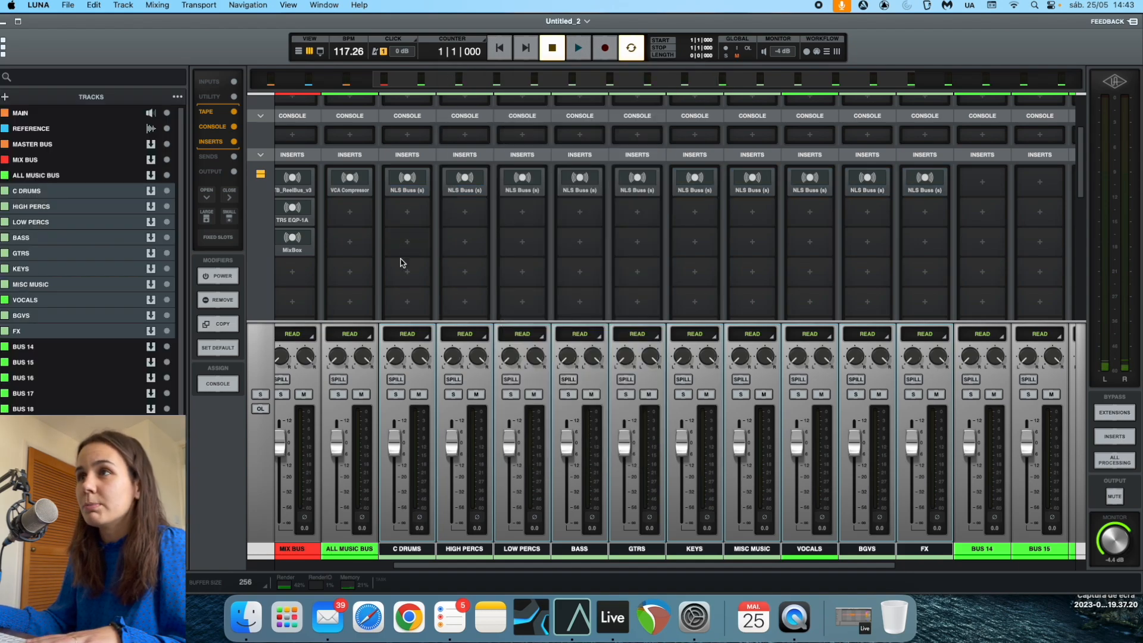
Try KONSOL with about 9.2 dB input in the second insert slot of C DRUMS through FX, and remove it.
{"action": "left_click", "coordinate": [415, 217]}
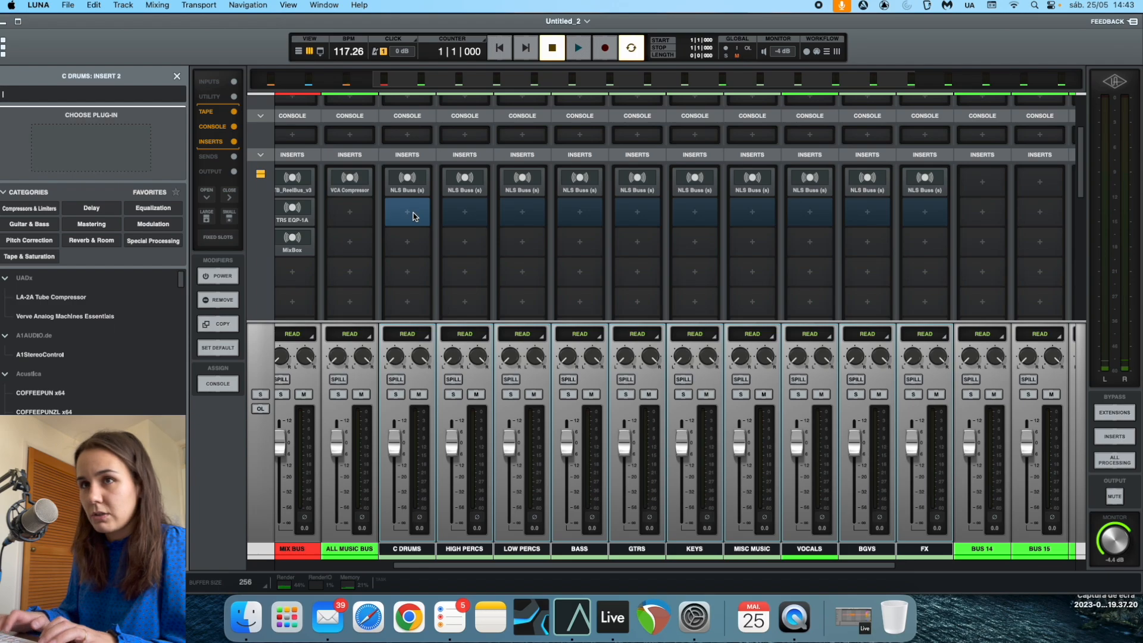
{"action": "type", "text": "konsol"}
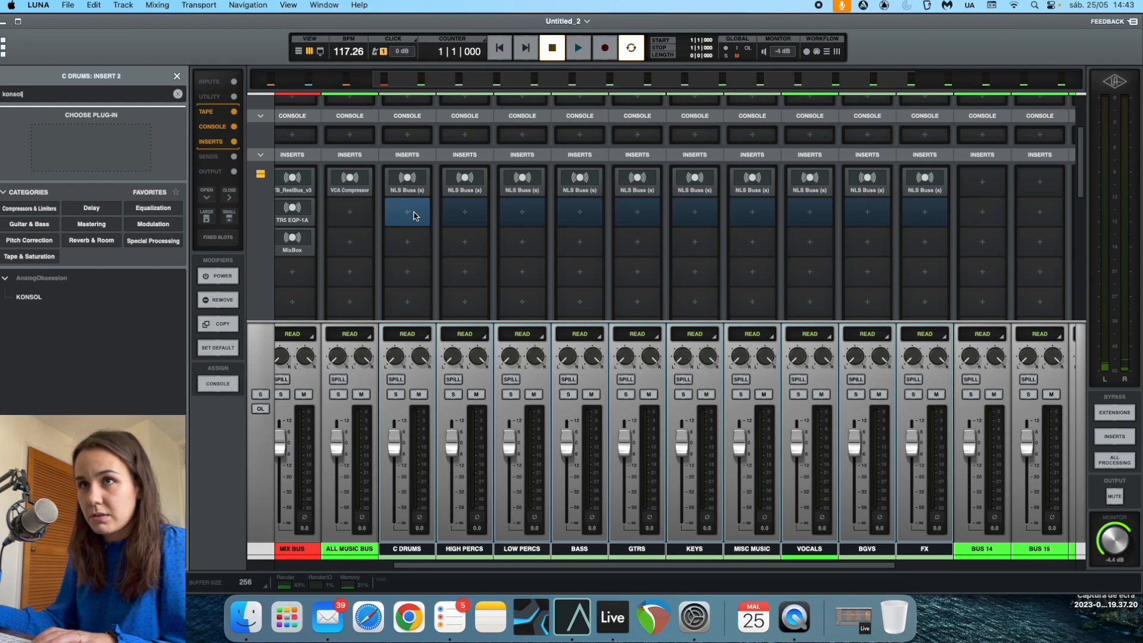
{"action": "double_click", "coordinate": [39, 299]}
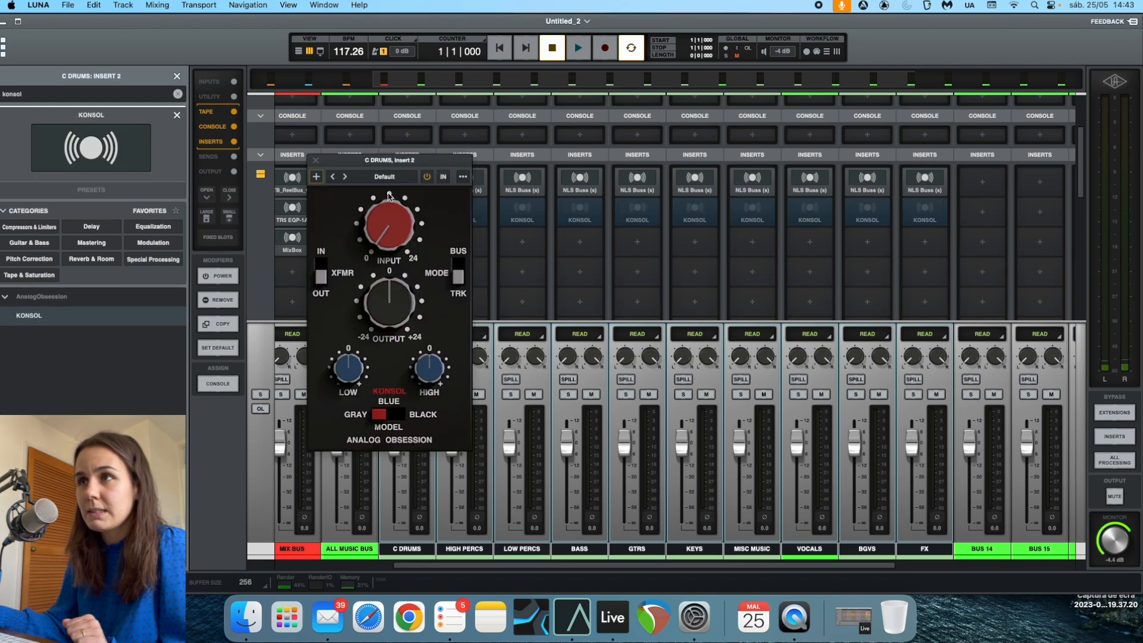
{"action": "left_click_drag", "start_coordinate": [387, 238], "coordinate": [385, 156]}
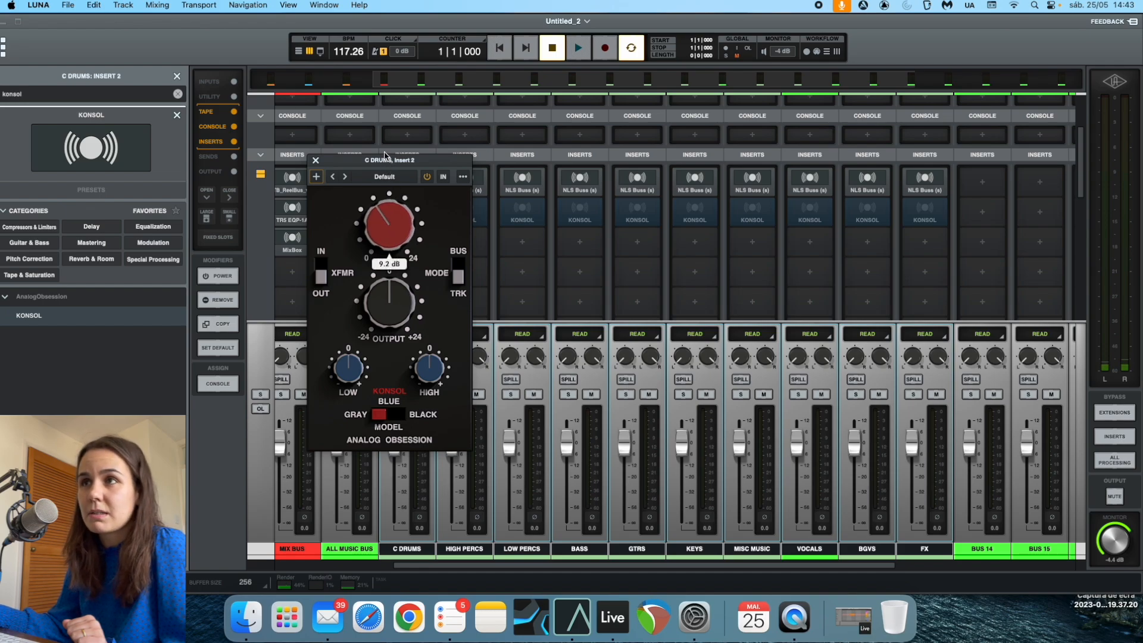
{"action": "left_click", "coordinate": [316, 160]}
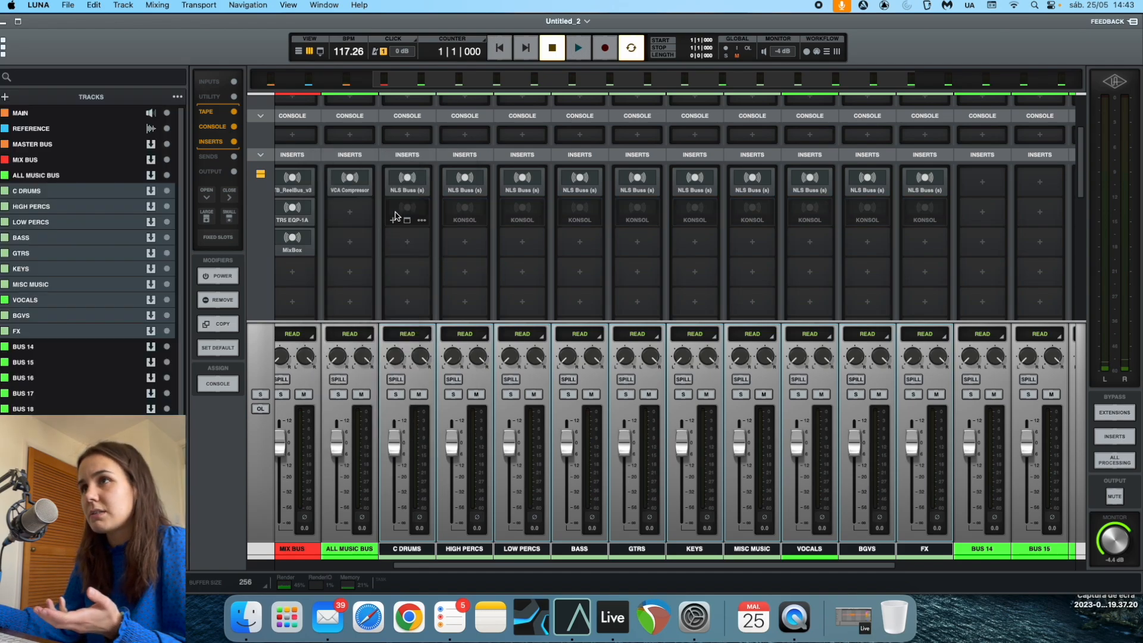
{"action": "left_click", "coordinate": [421, 220]}
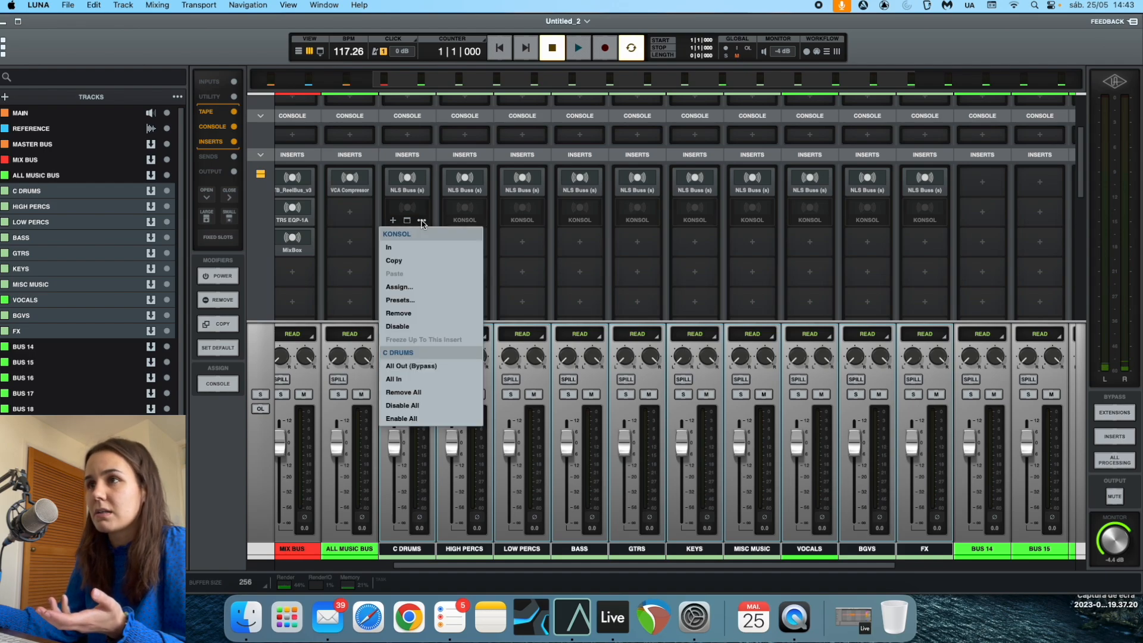
{"action": "left_click", "coordinate": [416, 316]}
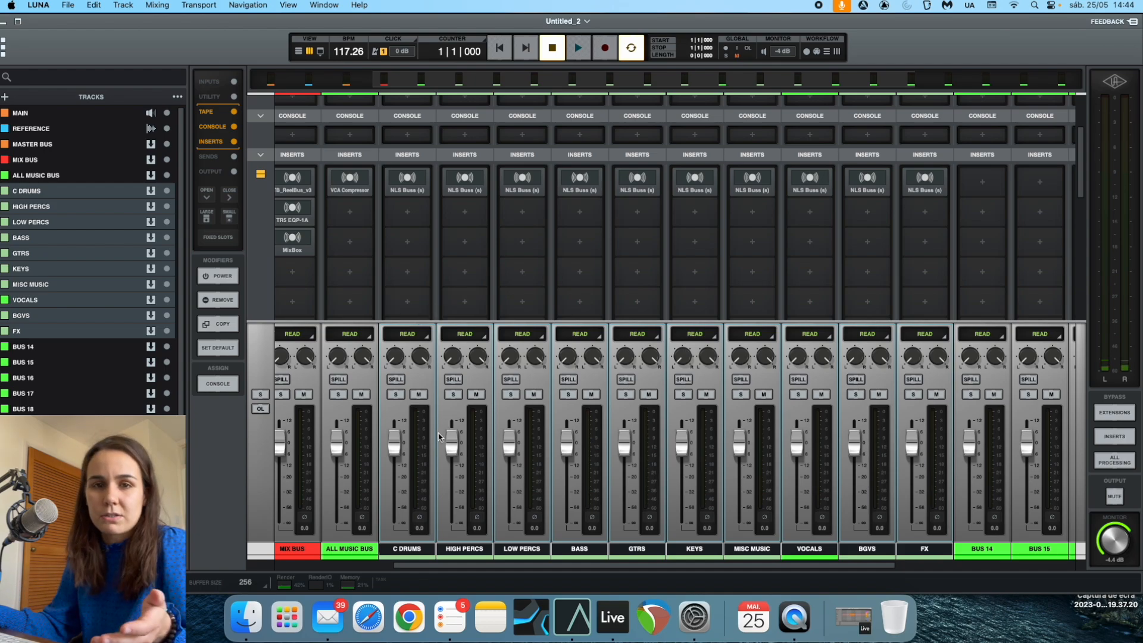
Look over the processed buses from C DRUMS to FX and the unused BUS 14 to BUS 20.
{"action": "left_click", "coordinate": [408, 549]}
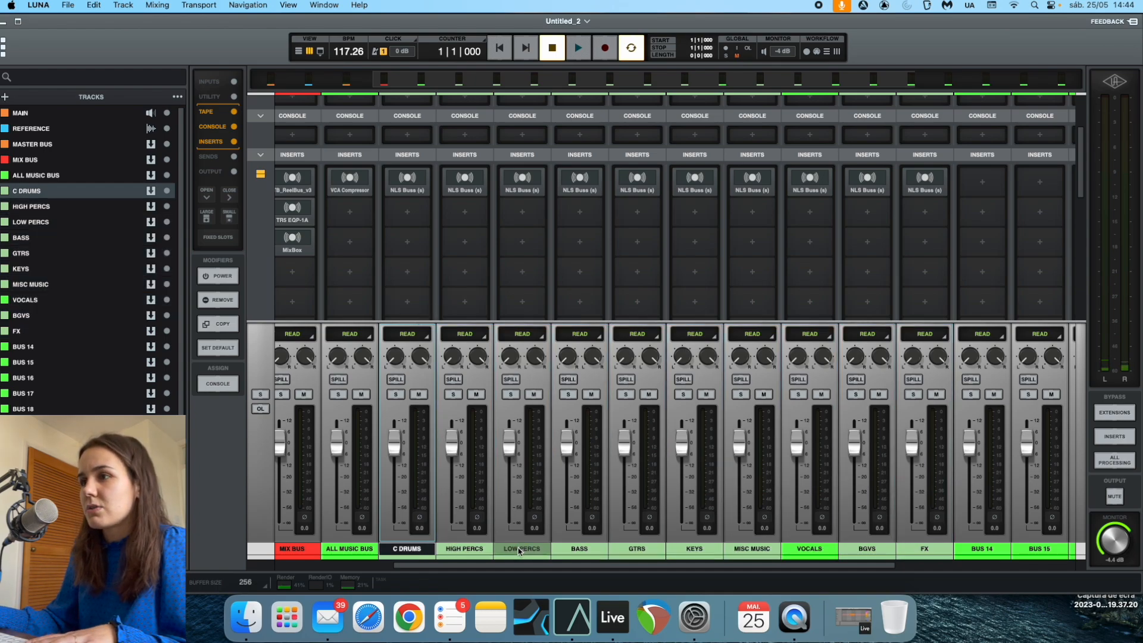
{"action": "scroll", "coordinate": [566, 473], "scroll_direction": "right", "scroll_amount": 5}
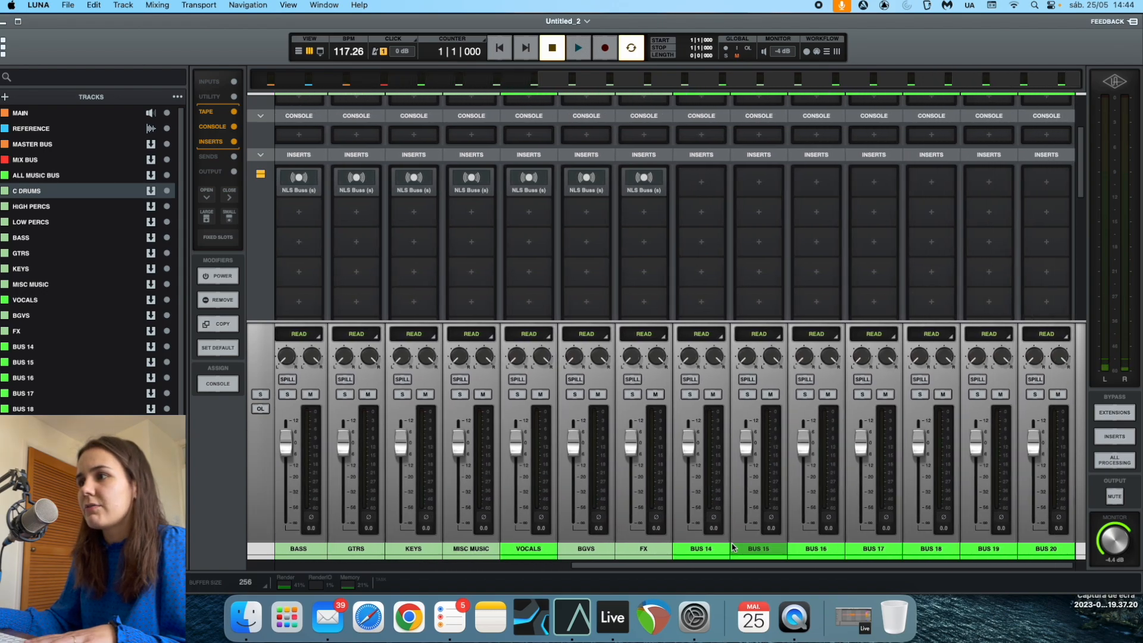
{"action": "left_click", "coordinate": [644, 548]}
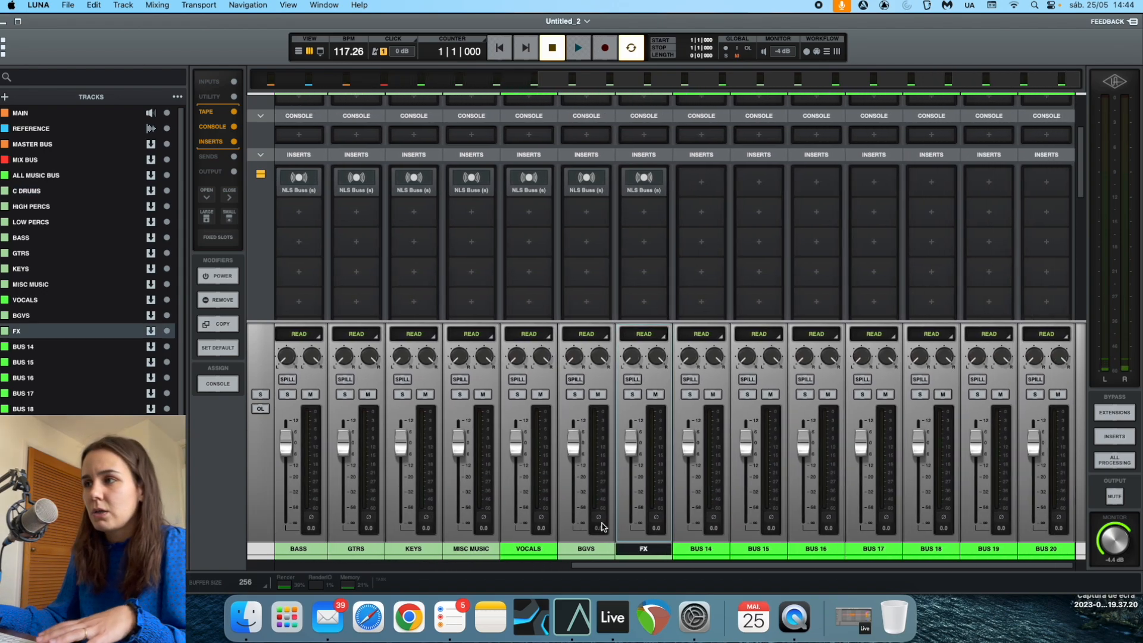
{"action": "left_click", "coordinate": [690, 548]}
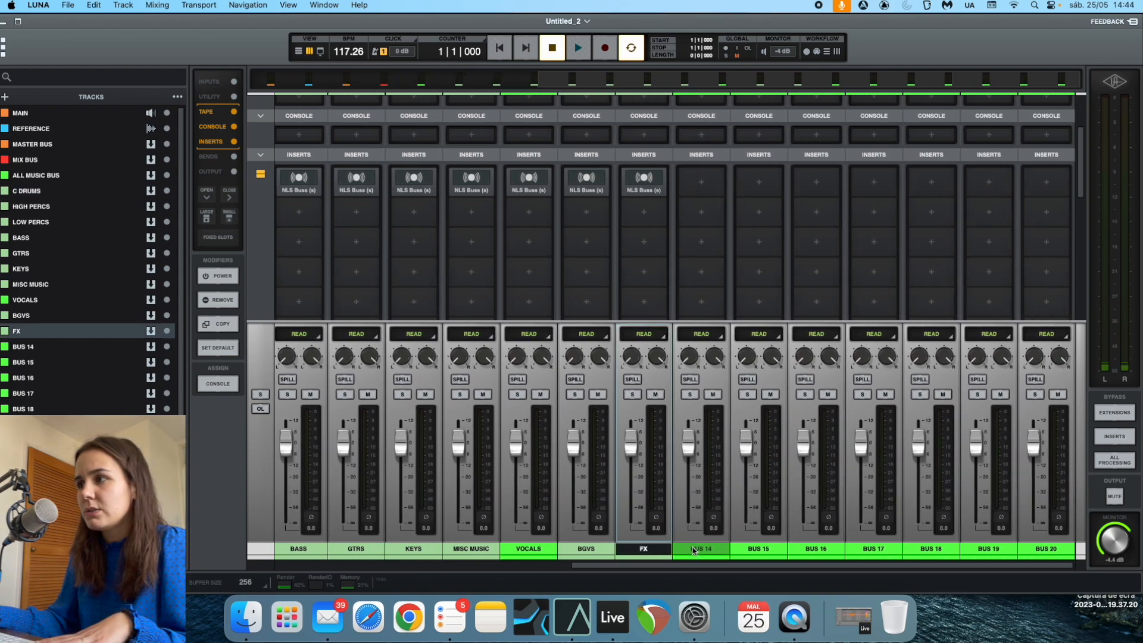
{"action": "left_click", "coordinate": [769, 550]}
{"action": "left_click", "coordinate": [818, 550]}
{"action": "left_click", "coordinate": [874, 550]}
{"action": "left_click", "coordinate": [931, 550]}
{"action": "left_click", "coordinate": [974, 550]}
{"action": "left_click", "coordinate": [1040, 548]}
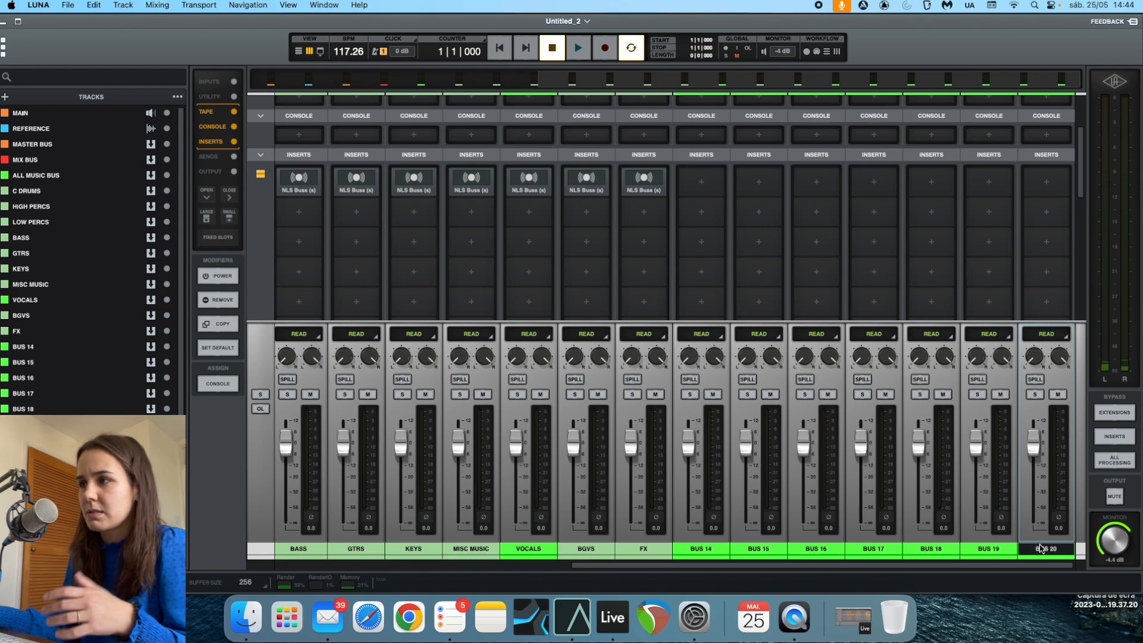
Rename BUS 14 as KICKs and BUS 15 as Sares.
{"action": "double_click", "coordinate": [699, 548]}
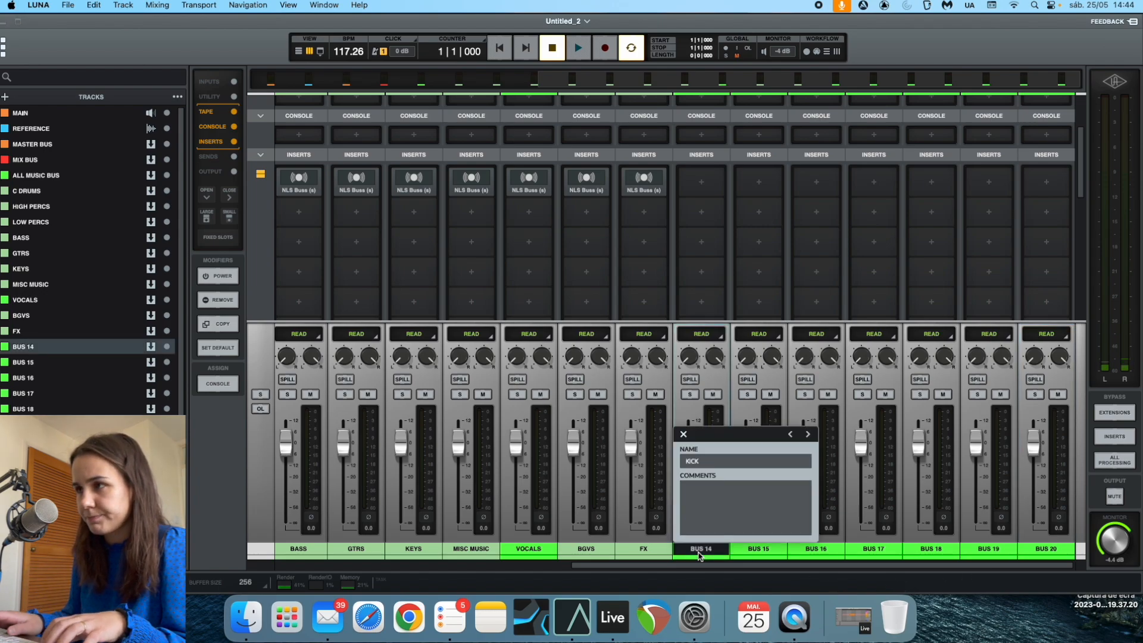
{"action": "key", "text": "Return"}
{"action": "left_click", "coordinate": [759, 550]}
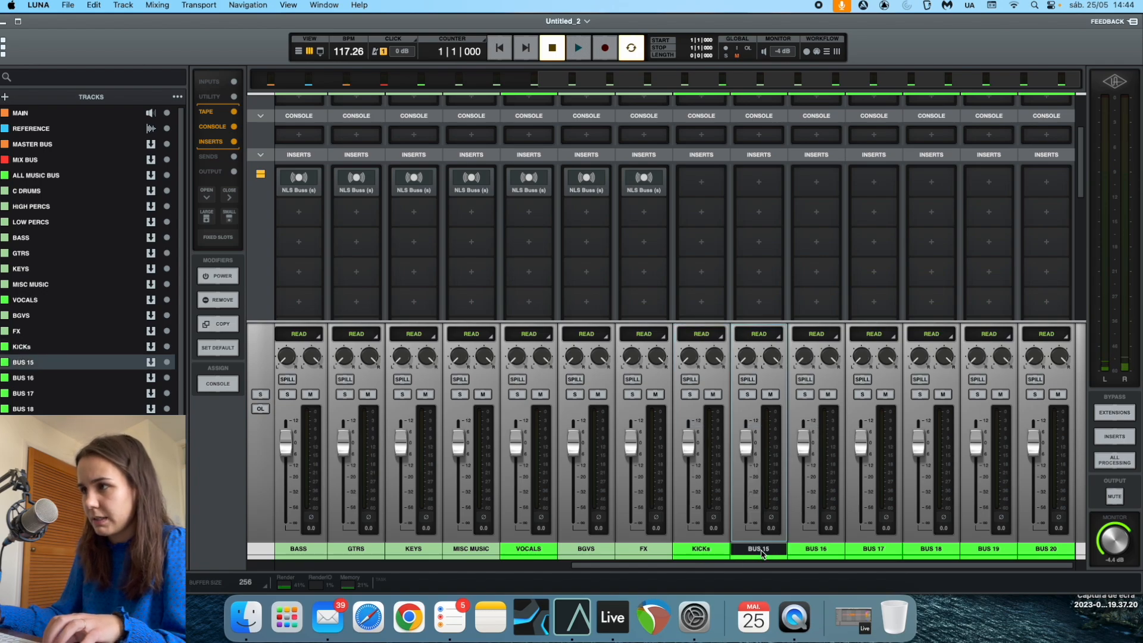
{"action": "double_click", "coordinate": [761, 550]}
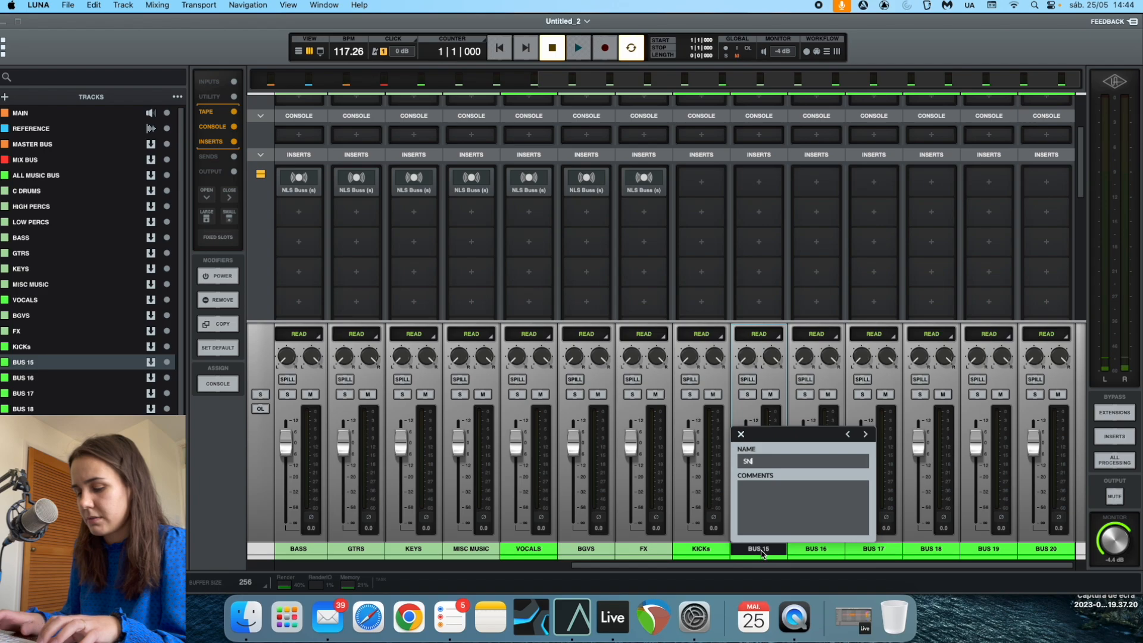
{"action": "key", "text": "Return"}
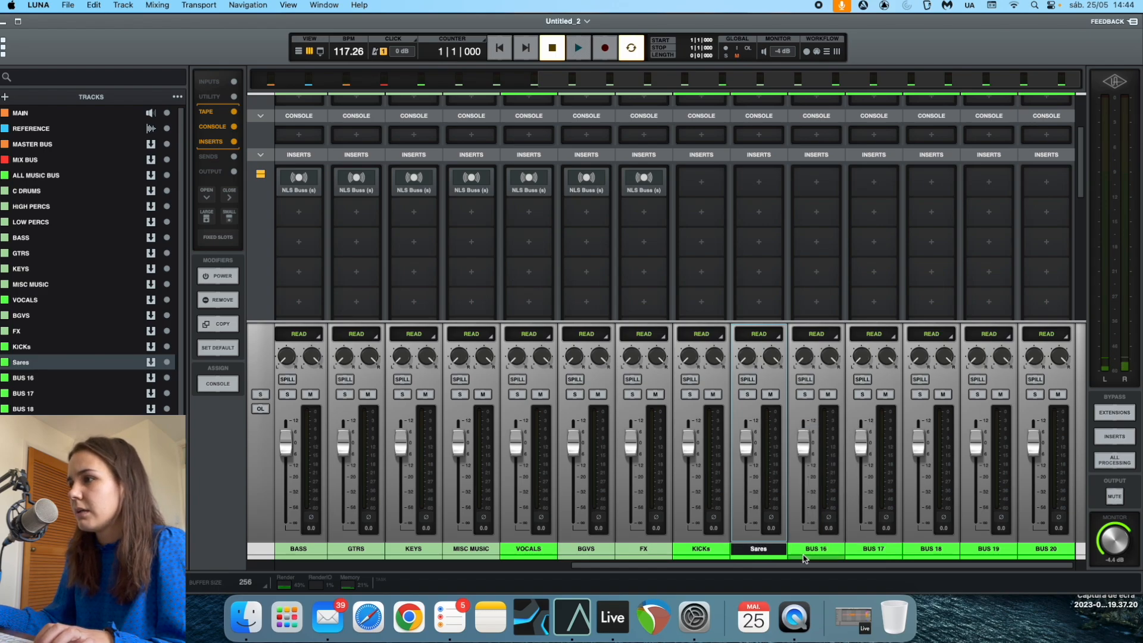
Correct the Sares bus name to Snares, and rename BUS 16 as High Percs and BUS 17 as Low Percs.
{"action": "double_click", "coordinate": [769, 551]}
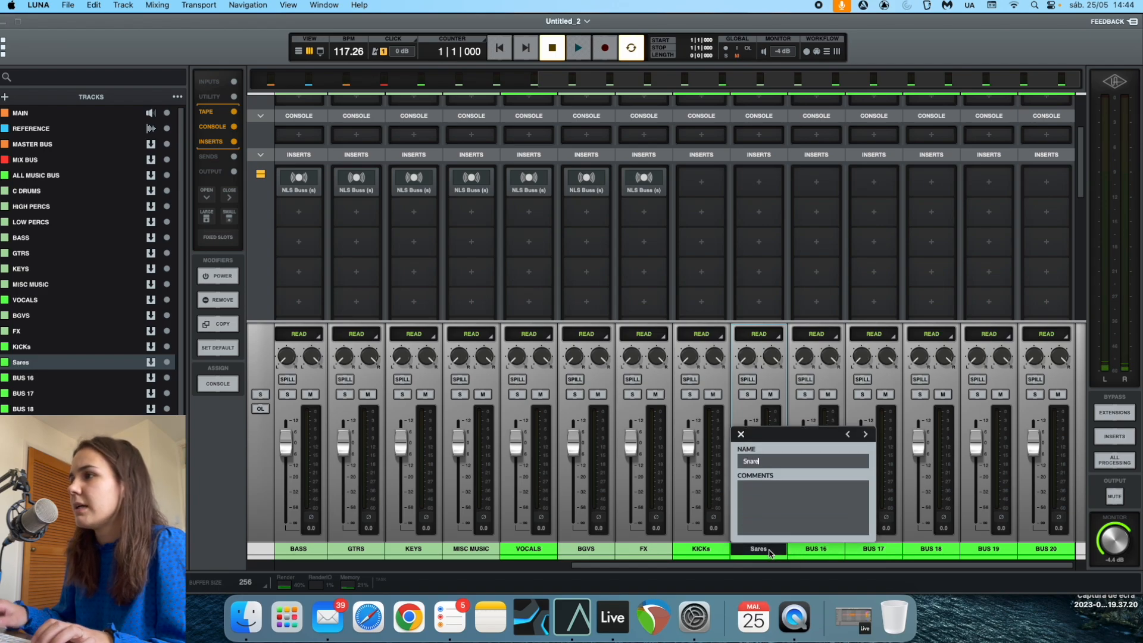
{"action": "type", "text": "Snares"}
{"action": "key", "text": "Return"}
{"action": "double_click", "coordinate": [816, 550]}
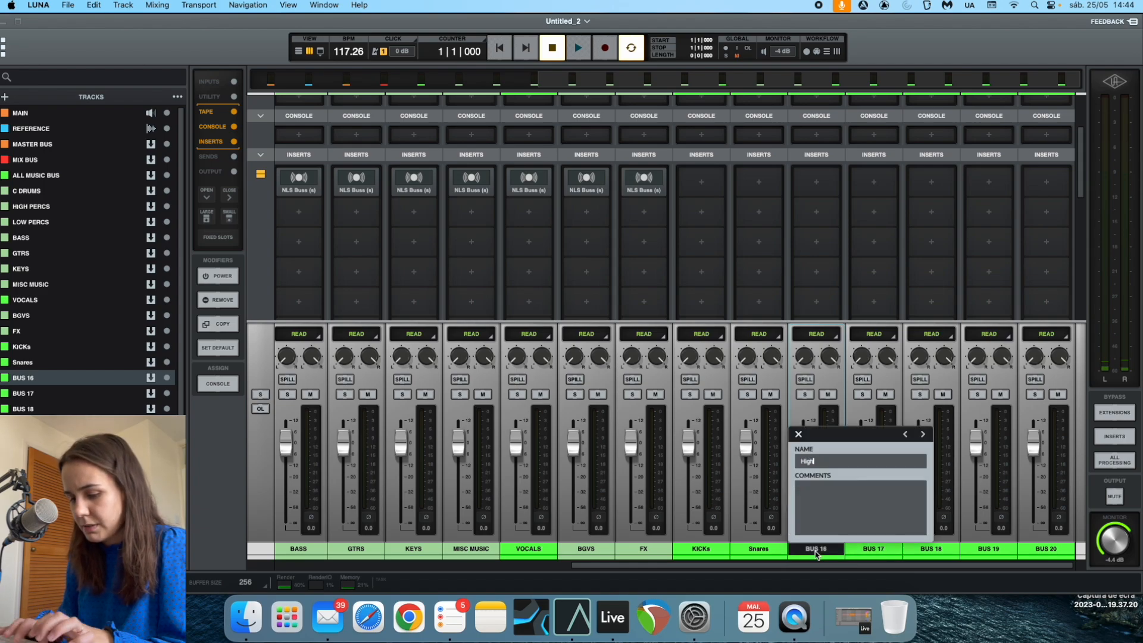
{"action": "type", "text": "High Percs"}
{"action": "key", "text": "Return"}
{"action": "double_click", "coordinate": [864, 548]}
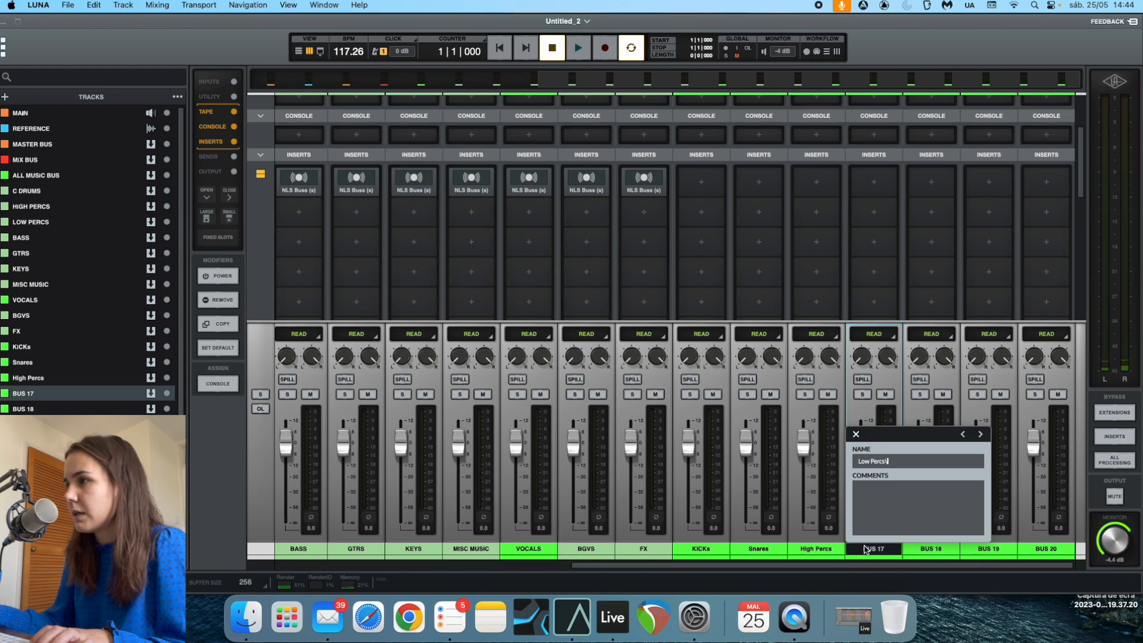
{"action": "key", "text": "Return"}
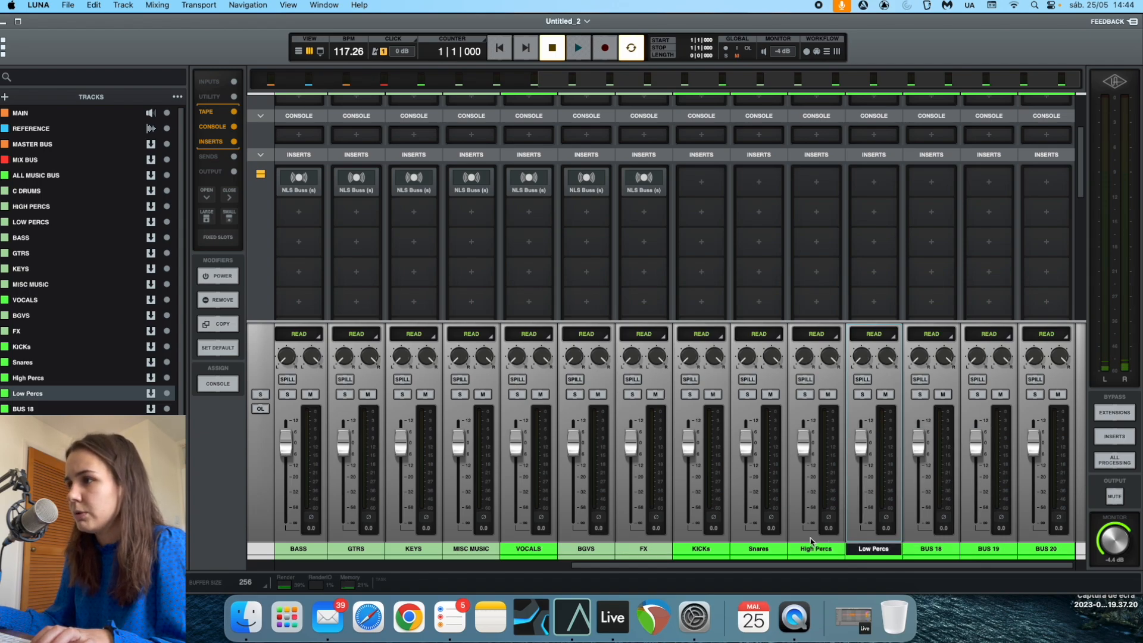
Color the KICKs, Snares, High Percs and Low Percs buses blue-violet.
{"action": "left_click", "coordinate": [87, 351], "text": "shift"}
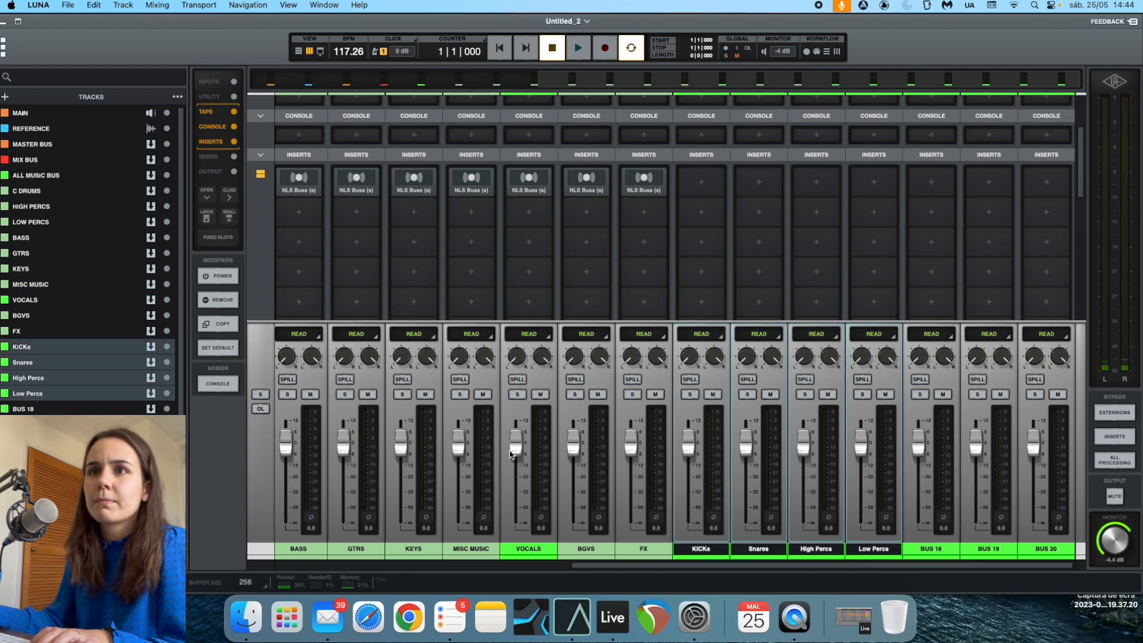
{"action": "left_click", "coordinate": [7, 347]}
{"action": "left_click", "coordinate": [50, 215]}
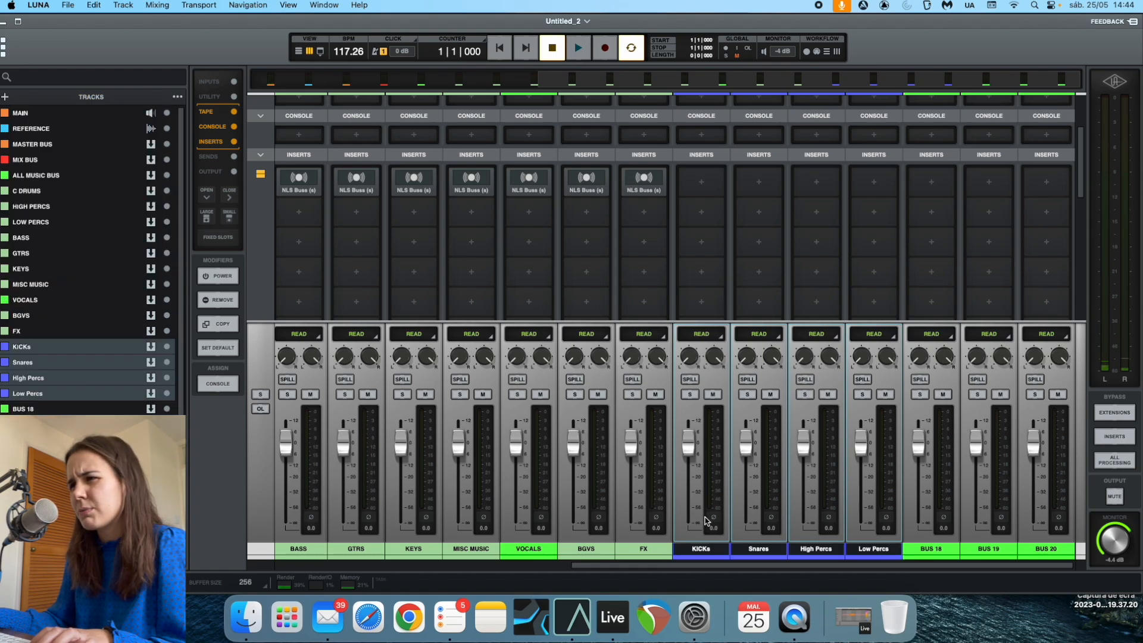
{"action": "left_click", "coordinate": [701, 548]}
{"action": "left_click", "coordinate": [758, 549]}
{"action": "left_click", "coordinate": [814, 549]}
{"action": "left_click", "coordinate": [873, 548]}
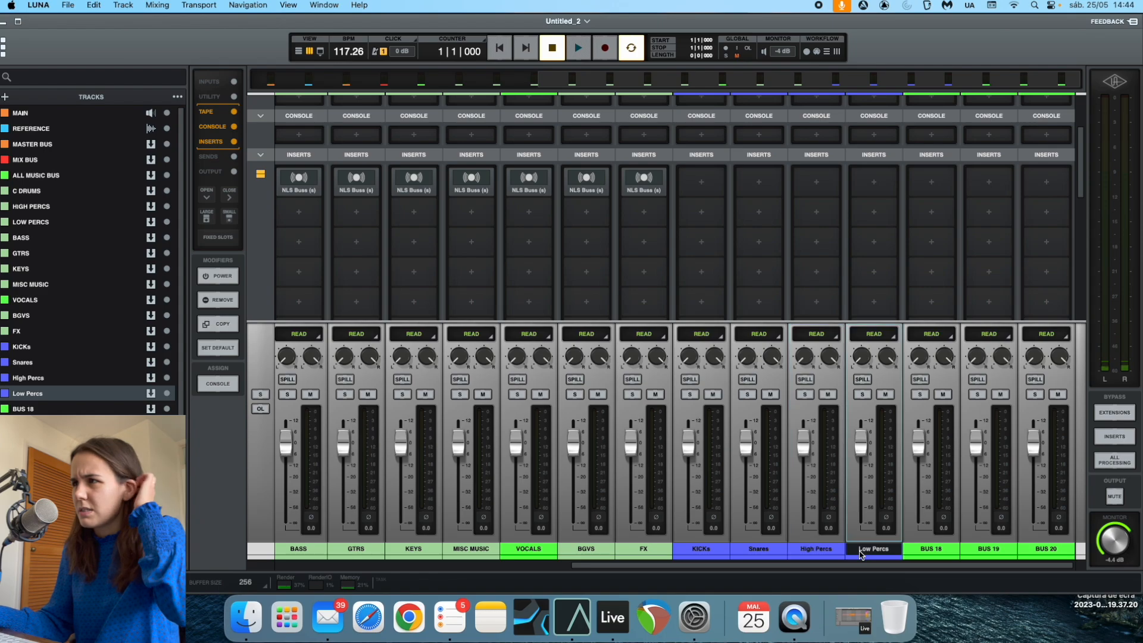
Route the outputs of the KICKs and Snares buses to C DRUMS.
{"action": "scroll", "coordinate": [708, 229], "scroll_direction": "down", "scroll_amount": 2}
{"action": "scroll", "coordinate": [720, 244], "scroll_direction": "down", "scroll_amount": 5}
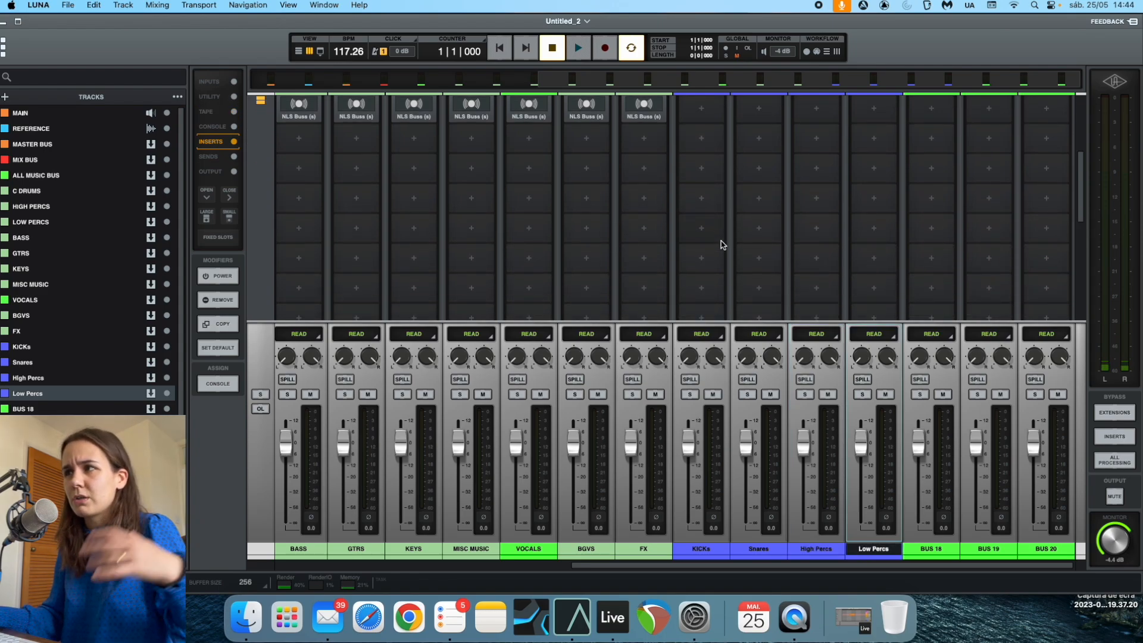
{"action": "left_click", "coordinate": [707, 247]}
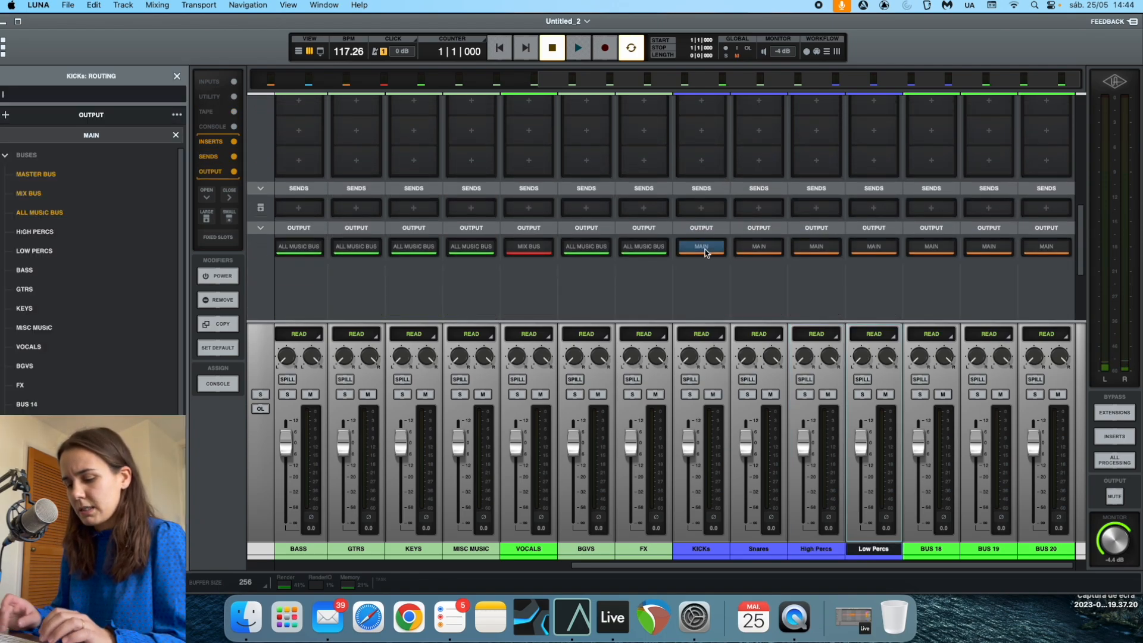
{"action": "type", "text": "kick"}
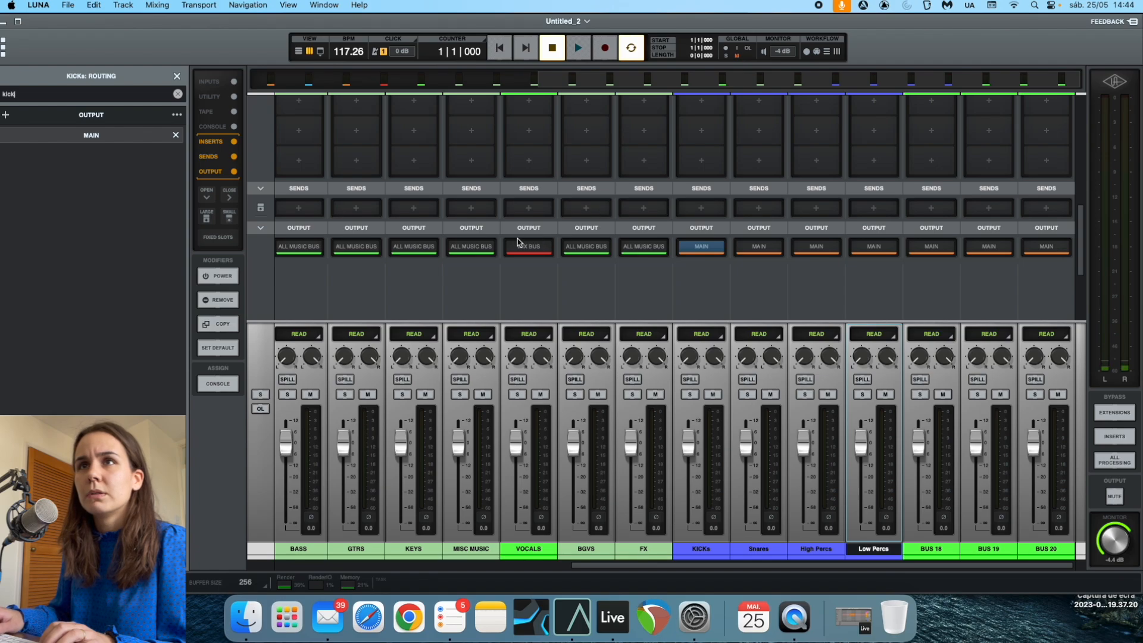
{"action": "key", "text": "BackSpace"}
{"action": "type", "text": "c dru"}
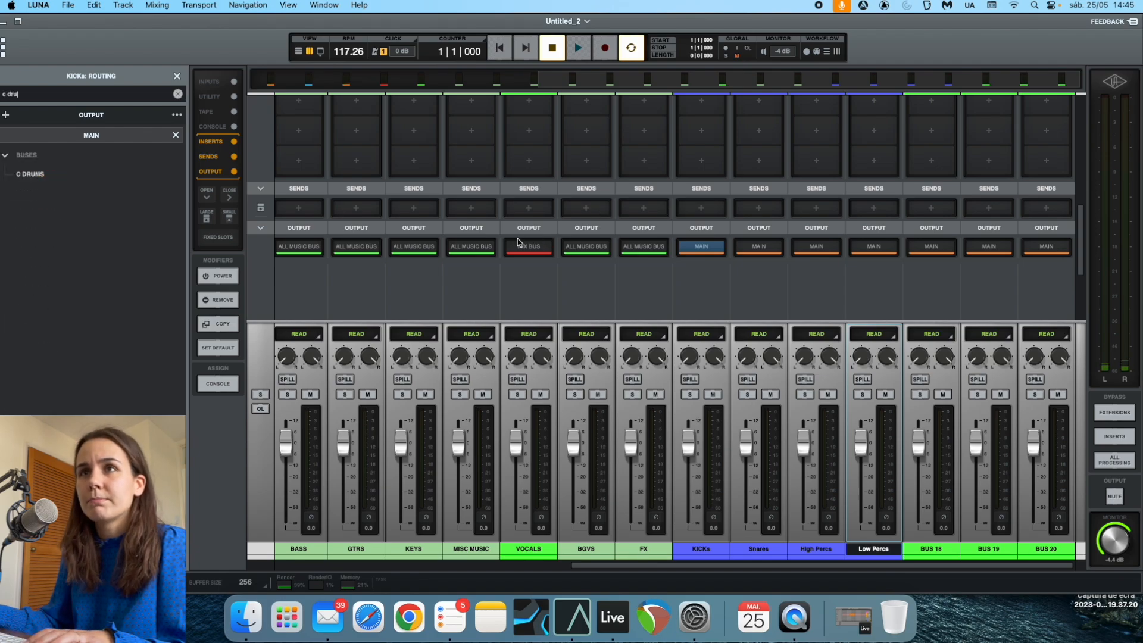
{"action": "left_click", "coordinate": [33, 174]}
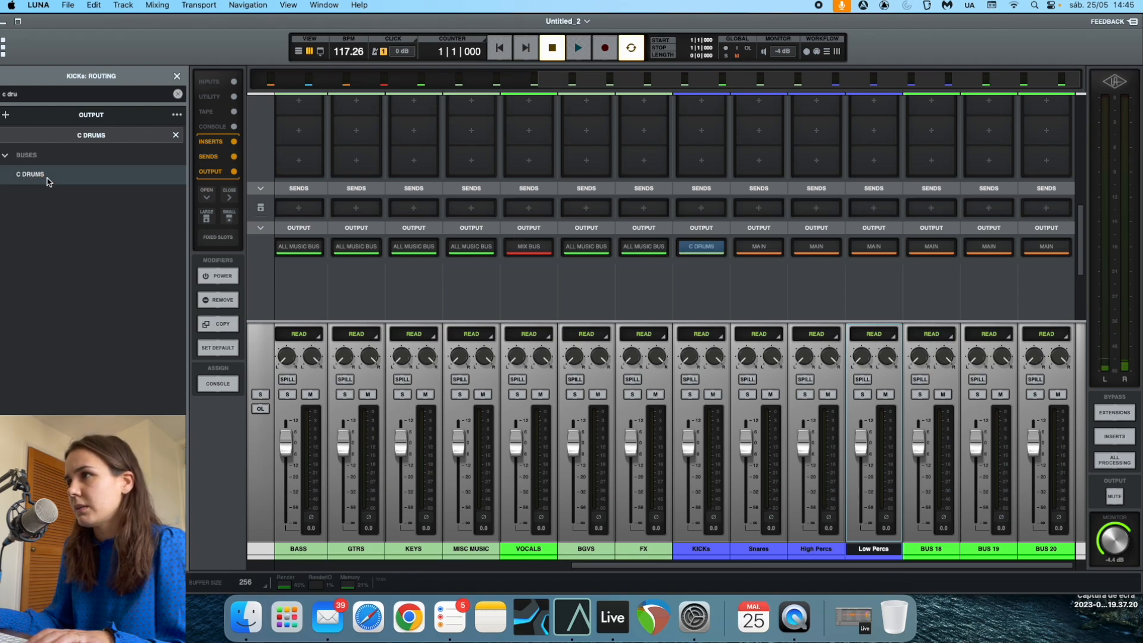
{"action": "left_click", "coordinate": [759, 247]}
{"action": "type", "text": "c drums"}
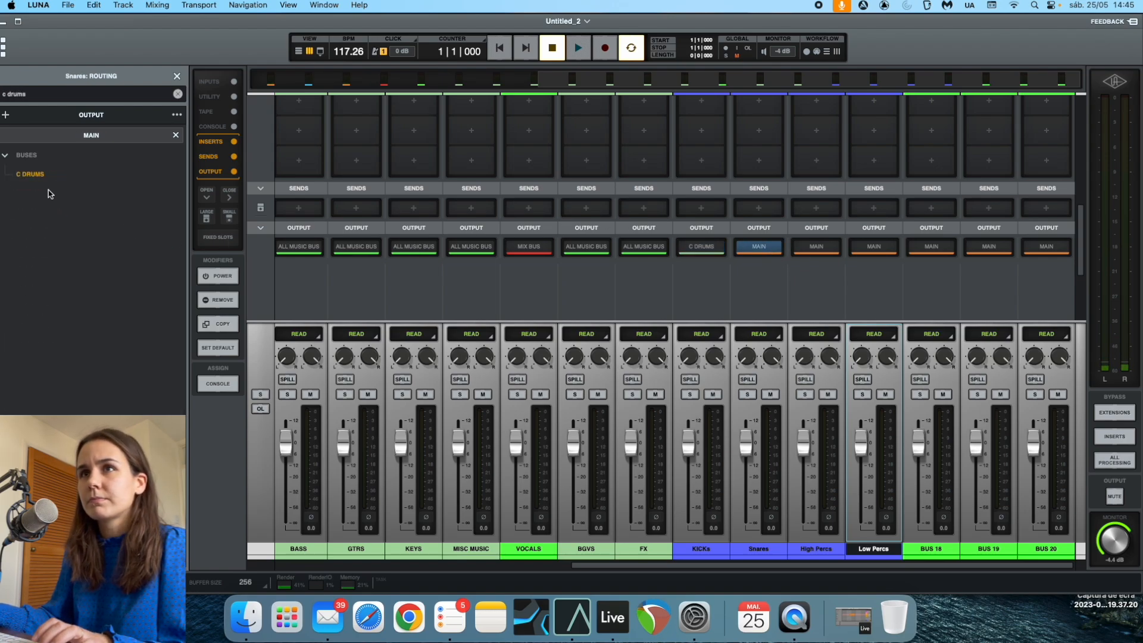
{"action": "left_click", "coordinate": [35, 175]}
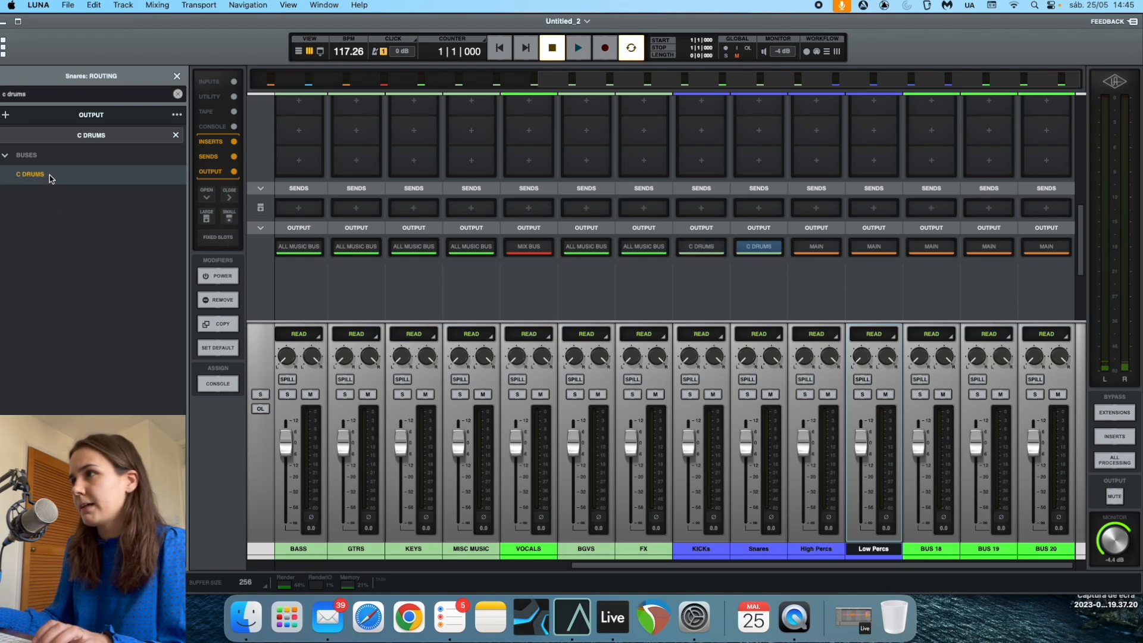
Route the High Percs bus output to HIGH PERCS and the Low Percs bus output to LOW PERCS.
{"action": "left_click", "coordinate": [816, 247]}
{"action": "type", "text": "high"}
{"action": "left_click", "coordinate": [71, 175]}
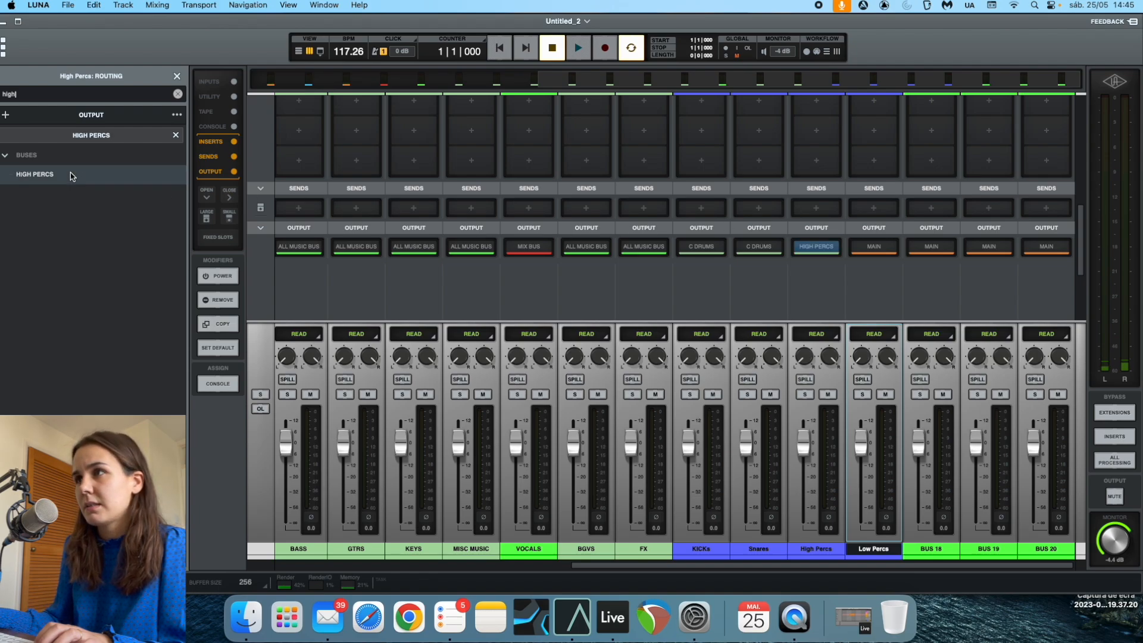
{"action": "left_click", "coordinate": [869, 248]}
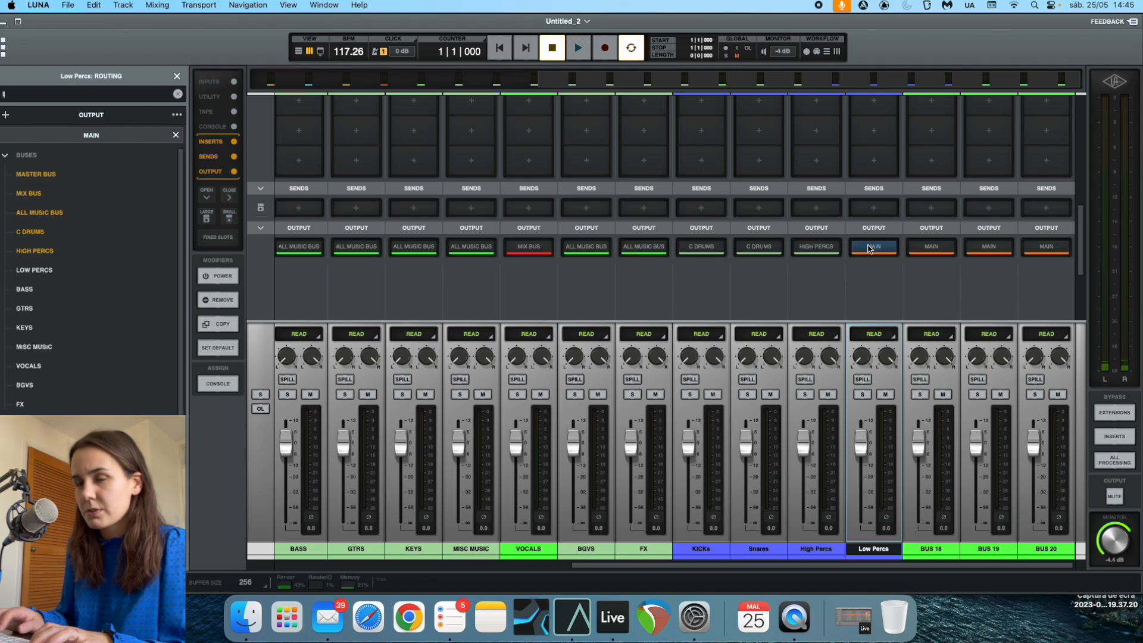
{"action": "type", "text": "low"}
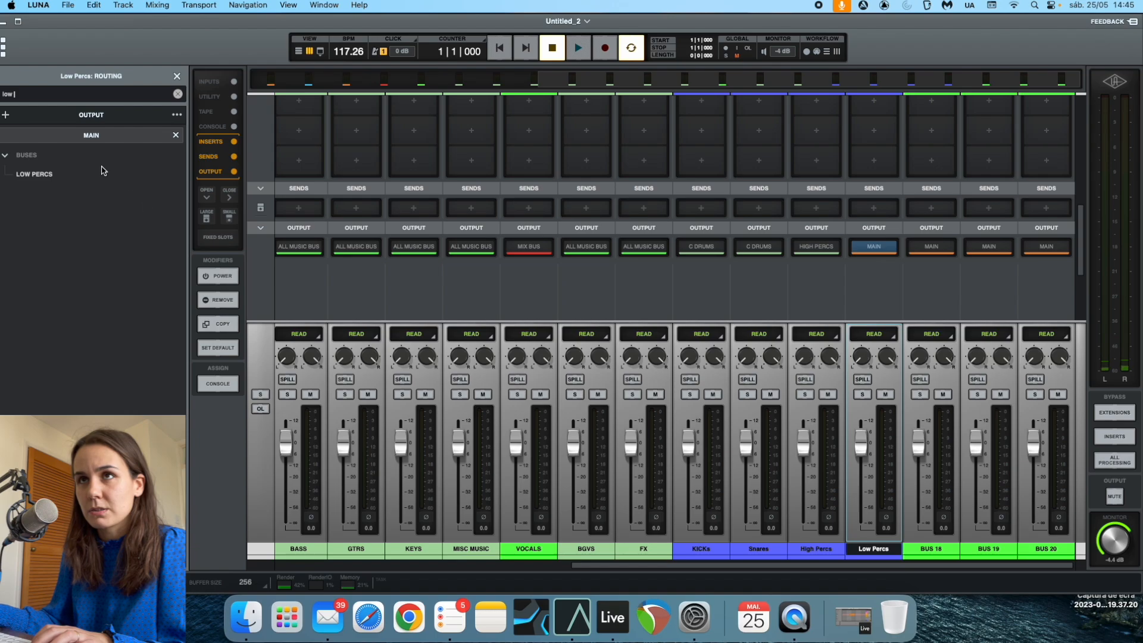
{"action": "left_click", "coordinate": [68, 177]}
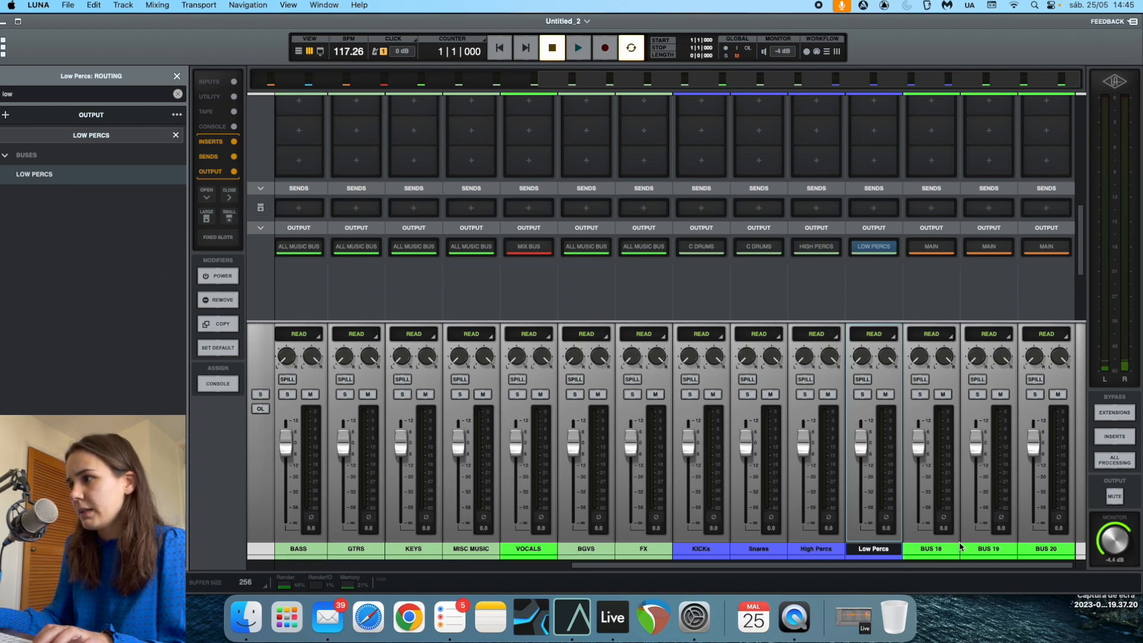
Rename BUS 18 as GTRS, BUS 19 as KEYS and BUS 20 as MISC Music.
{"action": "left_click", "coordinate": [913, 534]}
{"action": "double_click", "coordinate": [932, 549]}
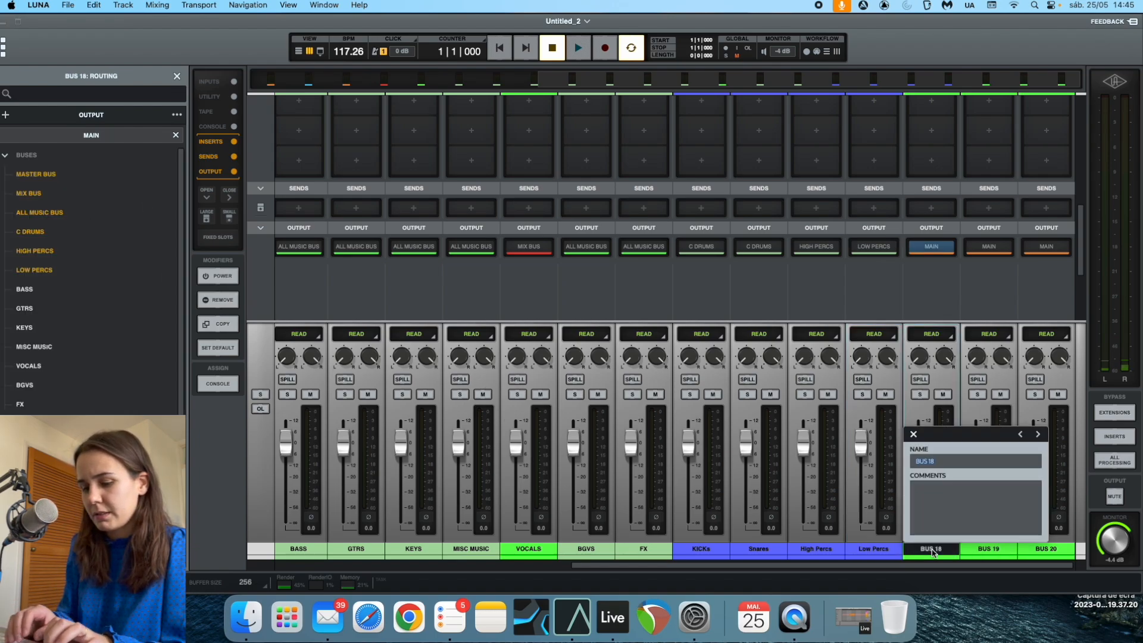
{"action": "key", "text": "Return"}
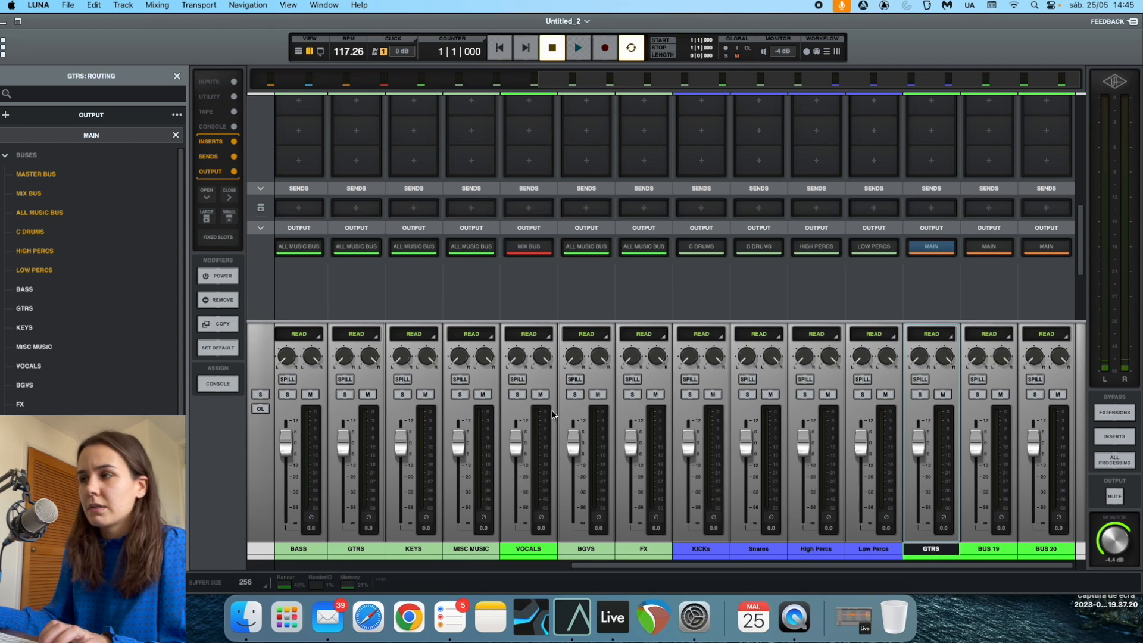
{"action": "double_click", "coordinate": [987, 547]}
{"action": "type", "text": "KEYS"}
{"action": "key", "text": "Return"}
{"action": "double_click", "coordinate": [1033, 553]}
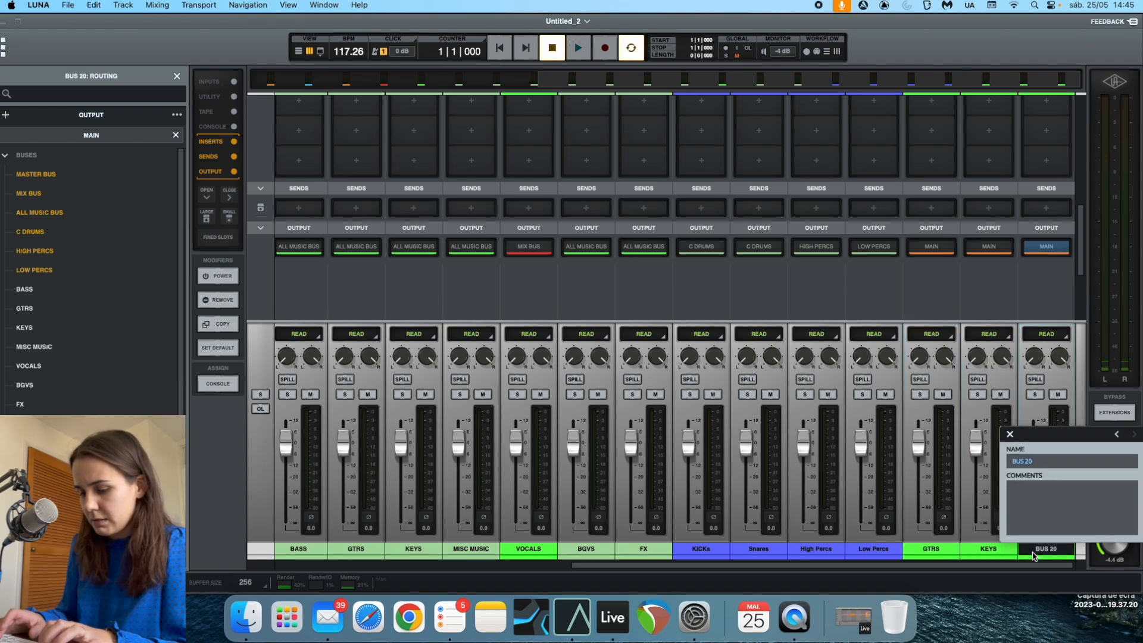
{"action": "type", "text": "MISC Music"}
{"action": "key", "text": "Return"}
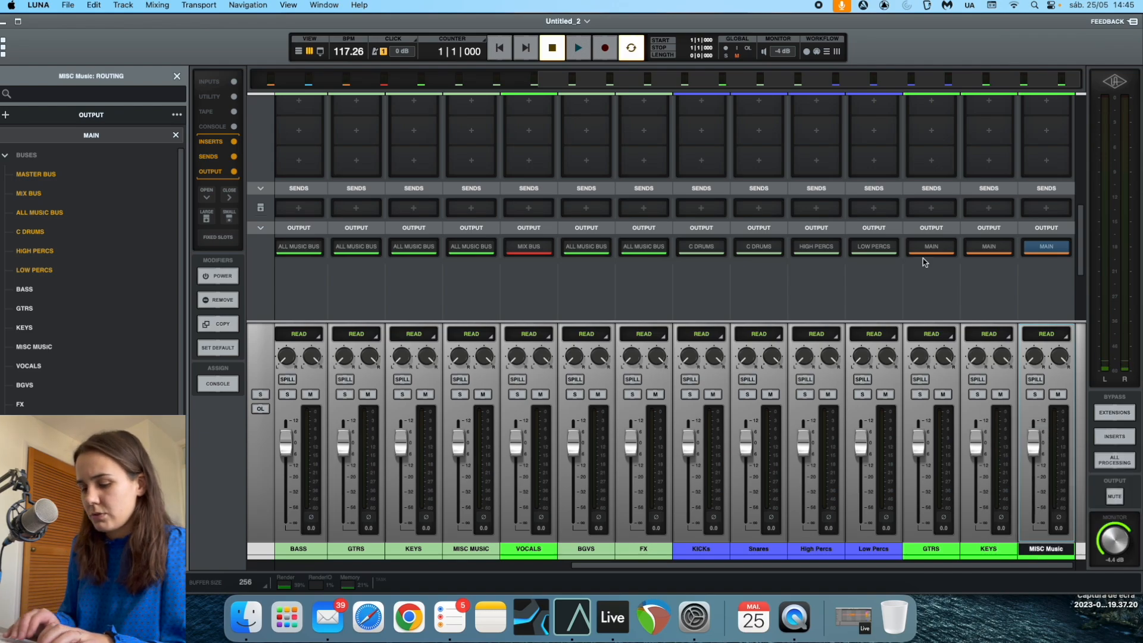
Route the new GTRS and KEYS buses to the existing GTRS and KEYS buses respectively.
{"action": "left_click", "coordinate": [926, 248]}
{"action": "type", "text": "gtr"}
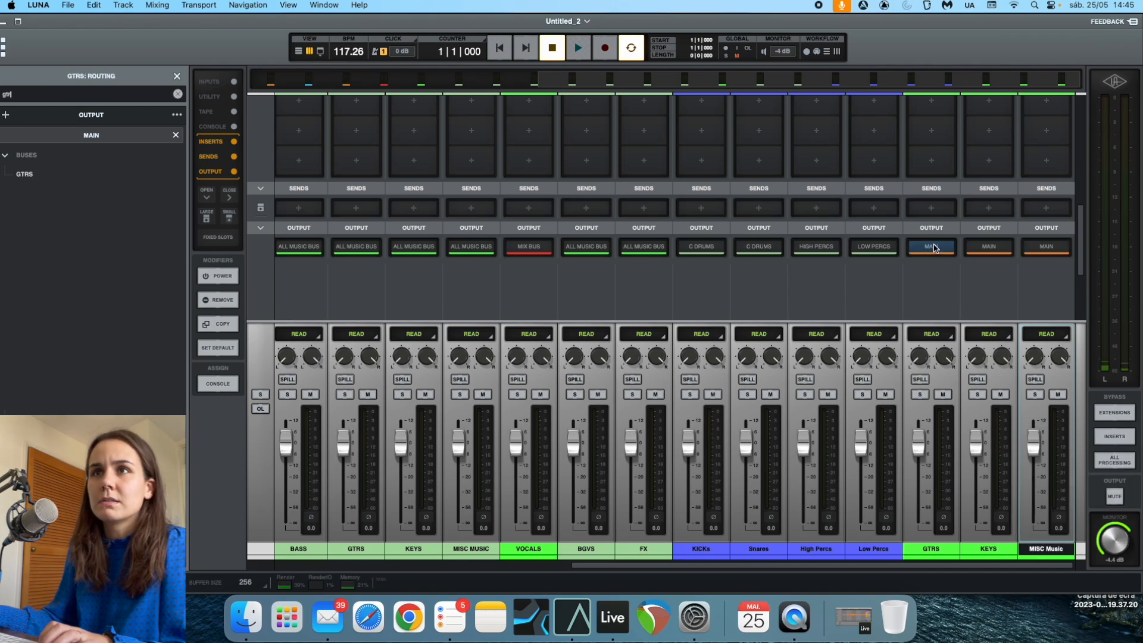
{"action": "left_click", "coordinate": [53, 178]}
{"action": "left_click", "coordinate": [1005, 252]}
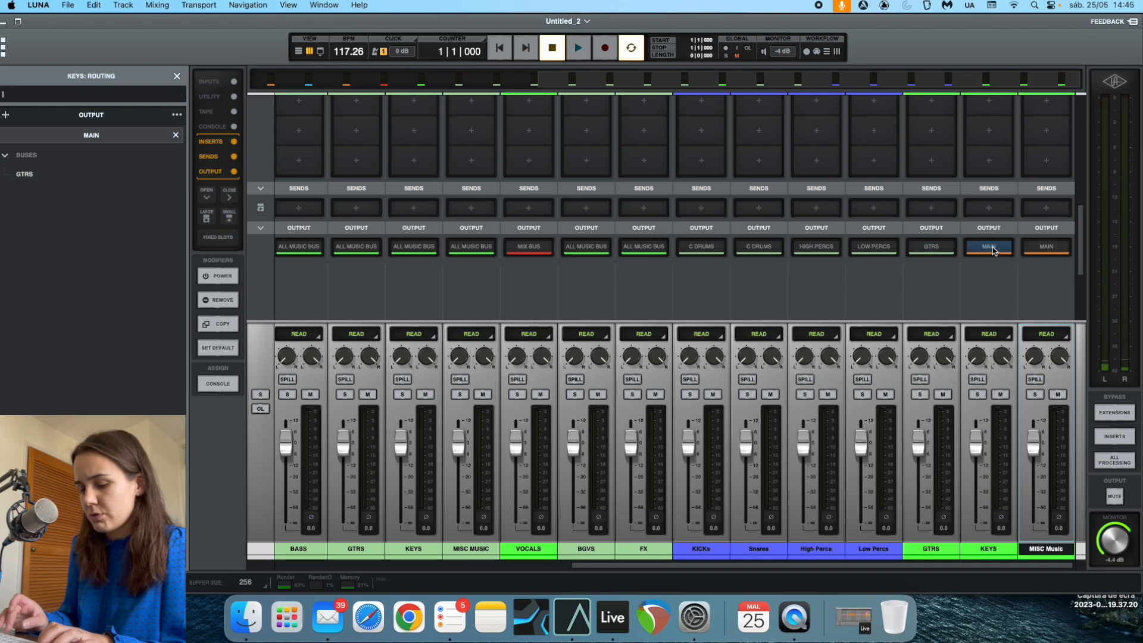
{"action": "key", "text": "BackSpace"}
{"action": "key", "text": "BackSpace"}
{"action": "key", "text": "BackSpace"}
{"action": "type", "text": "keys"}
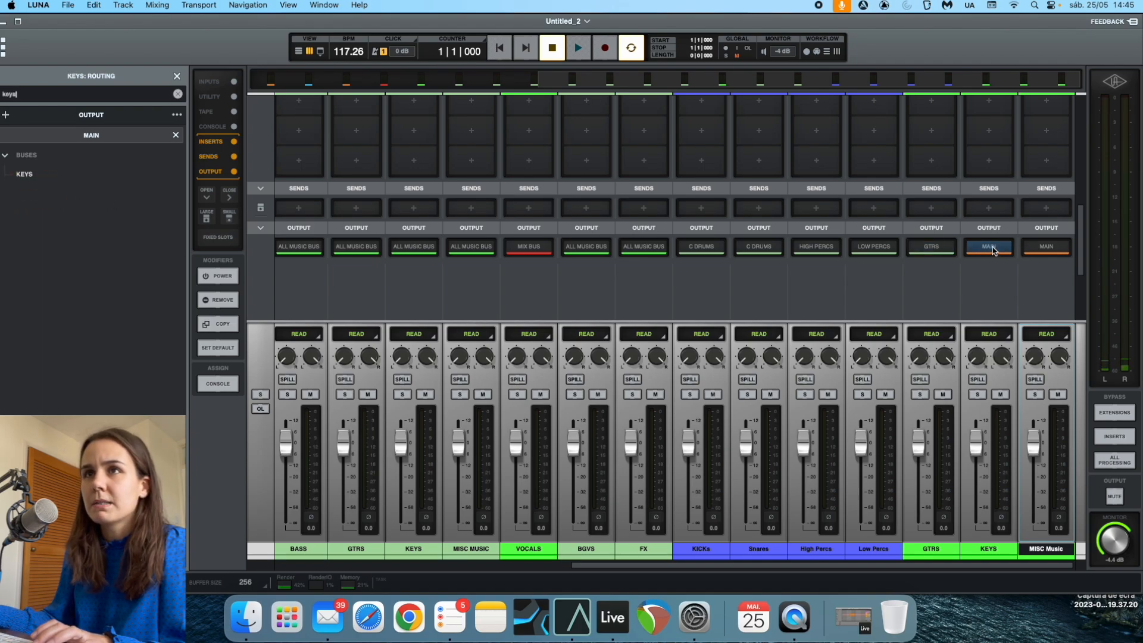
{"action": "left_click", "coordinate": [53, 173]}
Route the MISC Music bus output to MISC MUSIC and close the routing list.
{"action": "left_click", "coordinate": [1051, 249]}
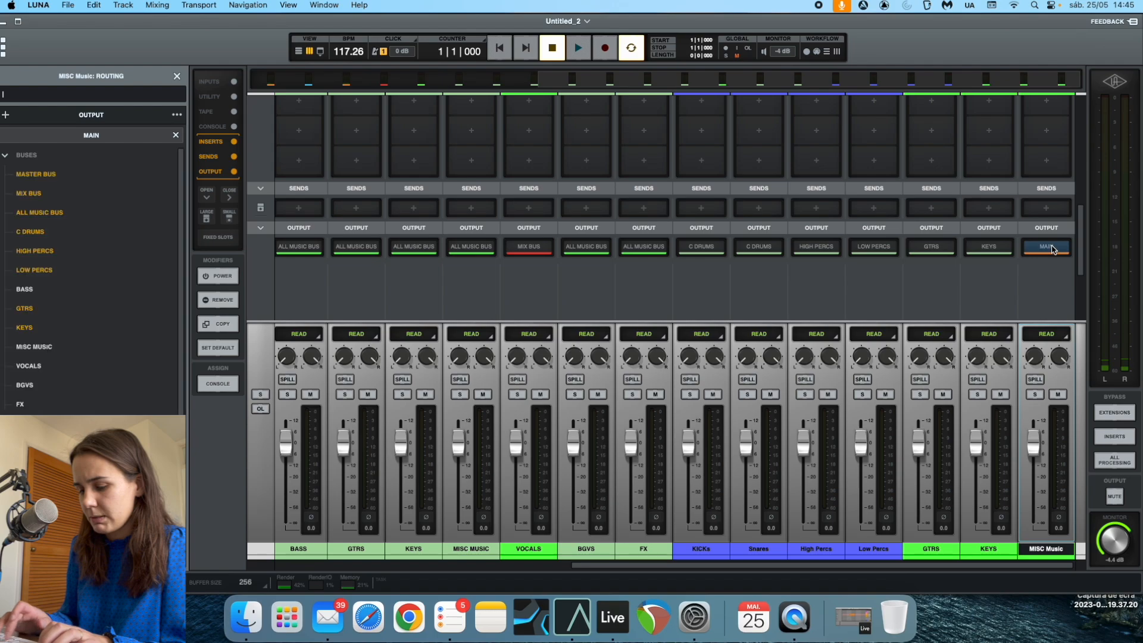
{"action": "type", "text": "misc"}
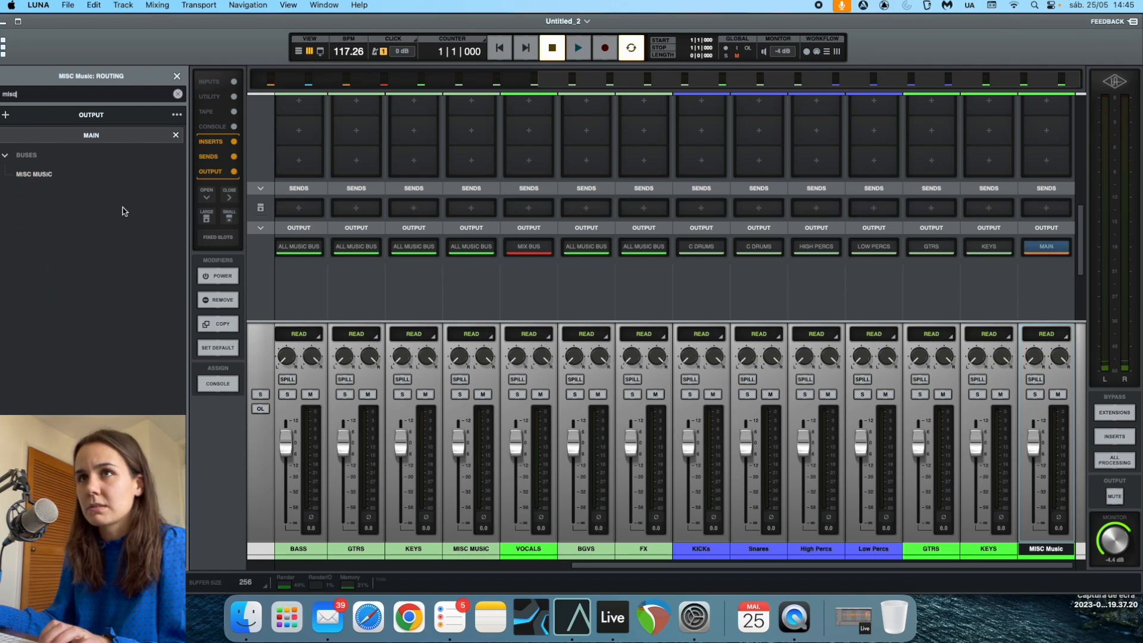
{"action": "left_click", "coordinate": [47, 176]}
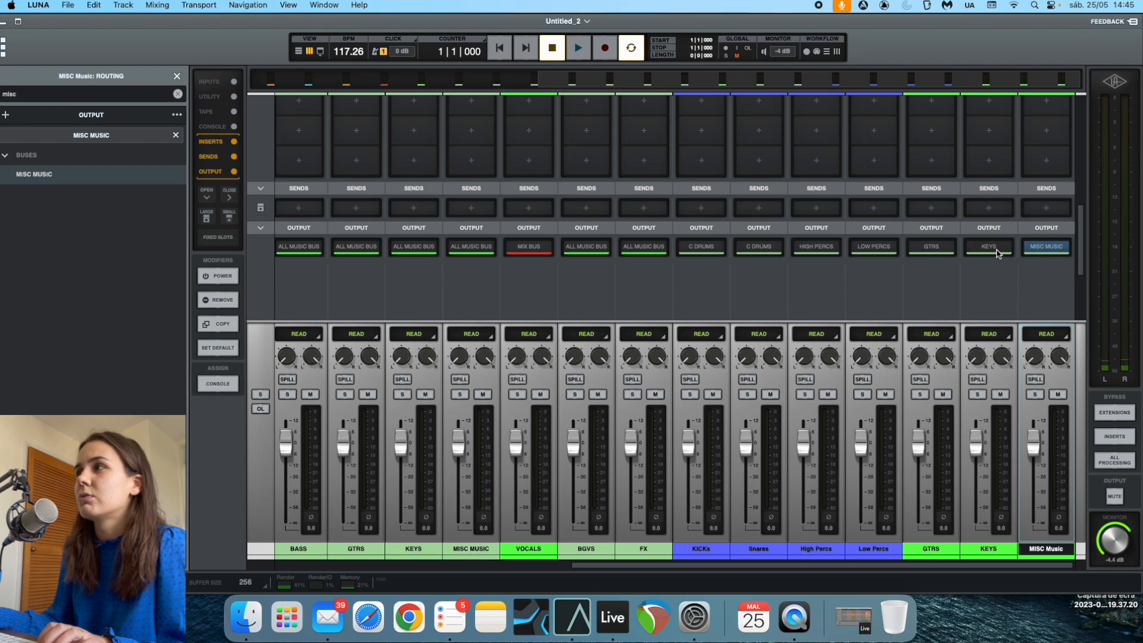
{"action": "left_click", "coordinate": [947, 249]}
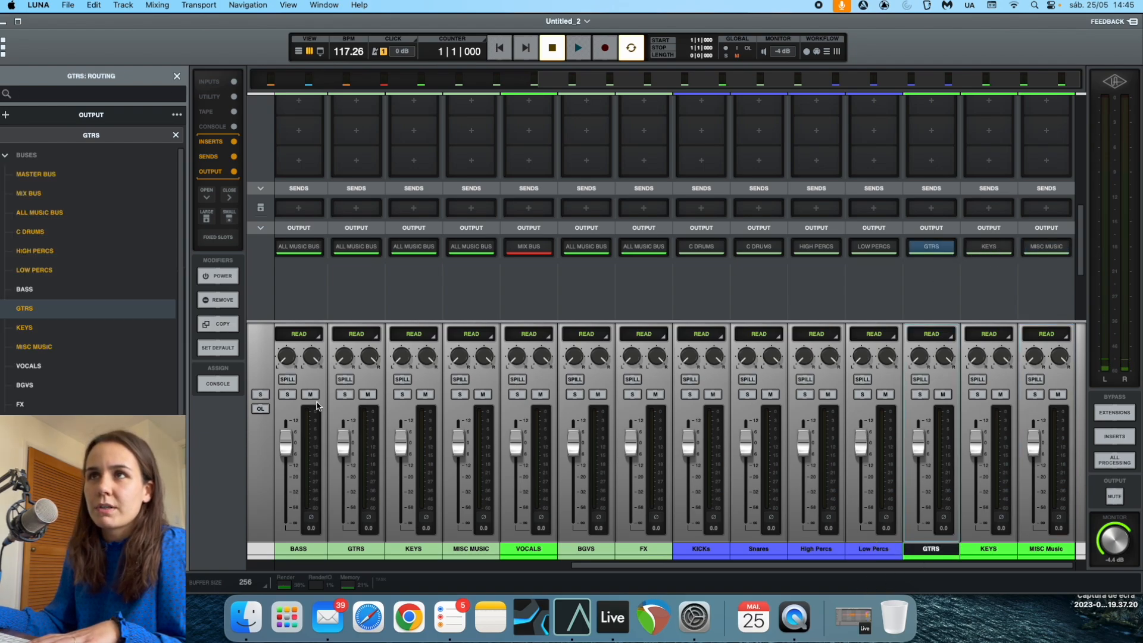
{"action": "left_click", "coordinate": [177, 75]}
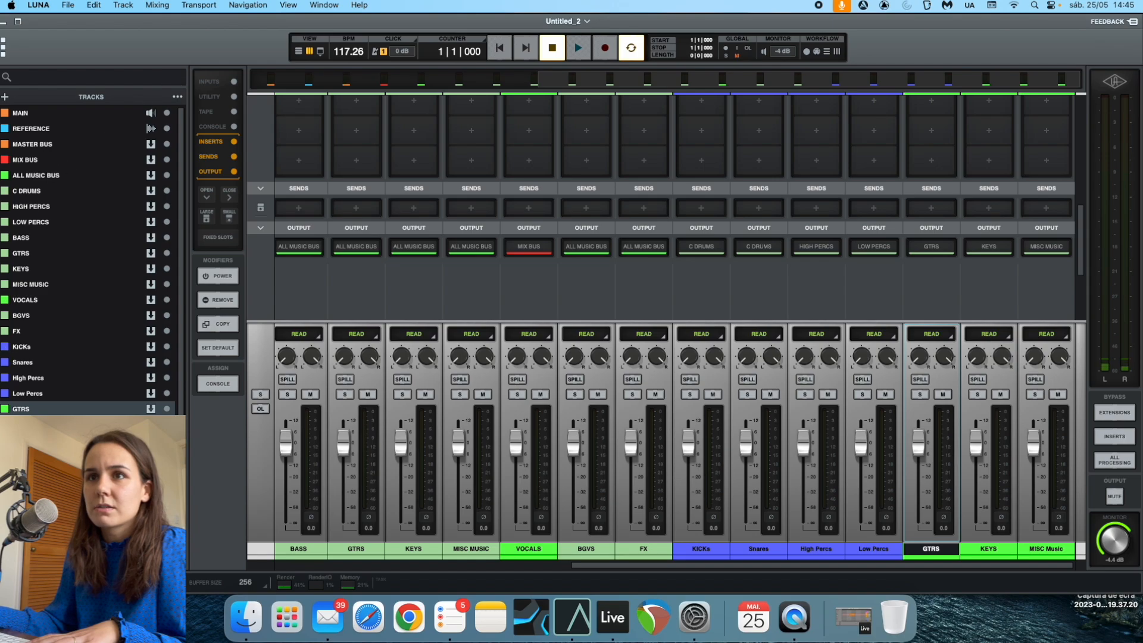
Color the new GTRS bus orange, the new KEYS bus yellow and the MISC Music bus magenta.
{"action": "left_click", "coordinate": [6, 409]}
{"action": "left_click", "coordinate": [128, 252]}
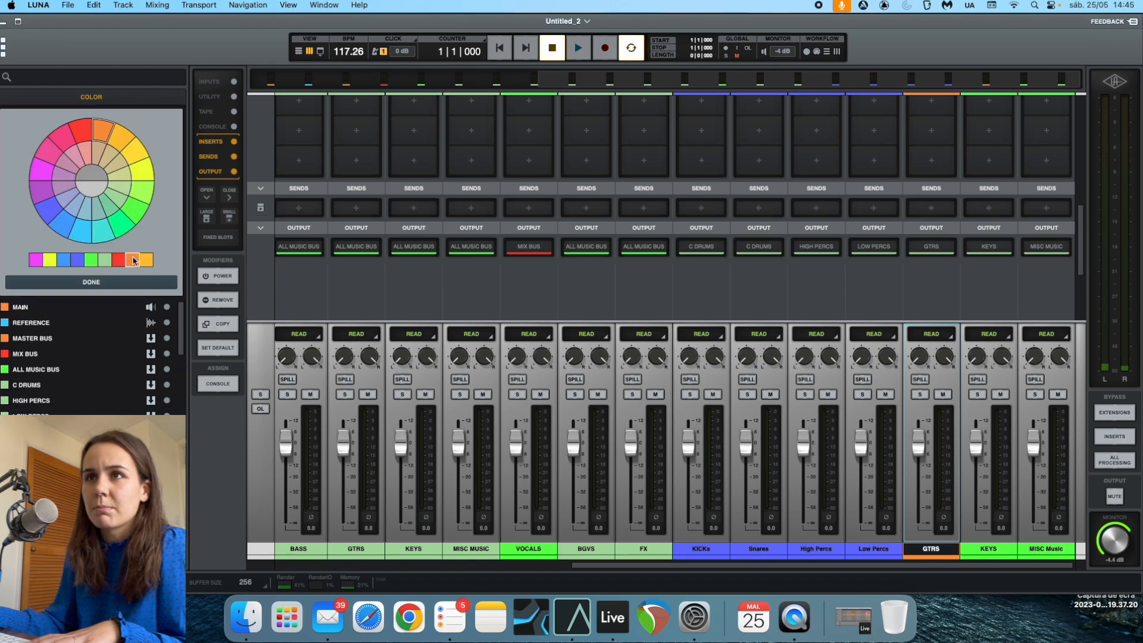
{"action": "scroll", "coordinate": [59, 305], "scroll_direction": "down", "scroll_amount": 1}
{"action": "left_click", "coordinate": [5, 261]}
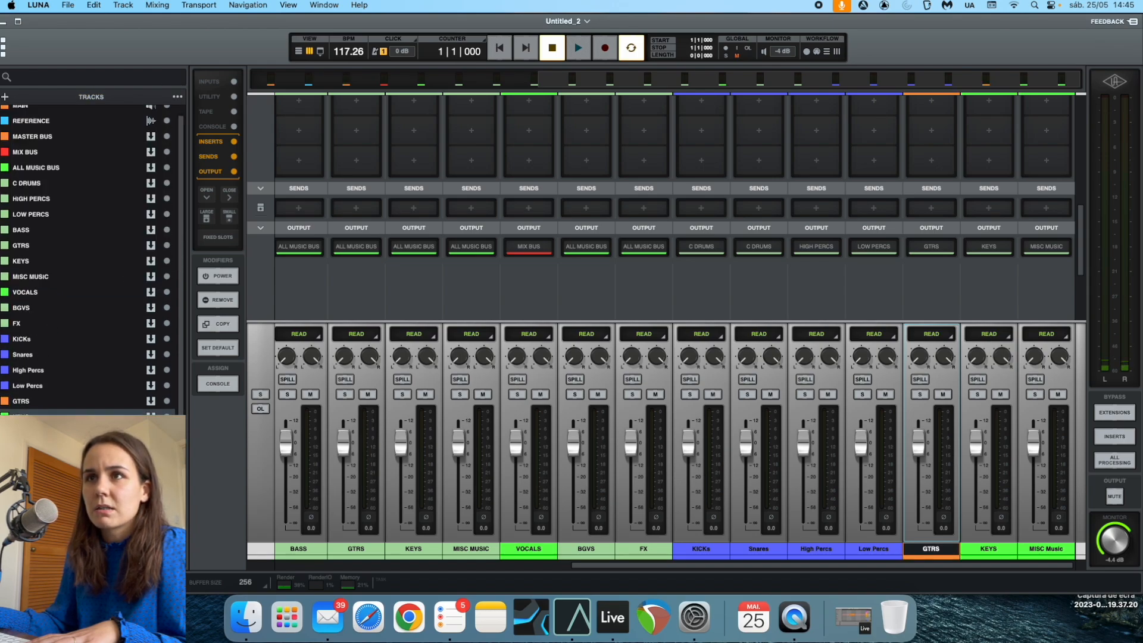
{"action": "left_click", "coordinate": [56, 262]}
{"action": "left_click", "coordinate": [75, 285]}
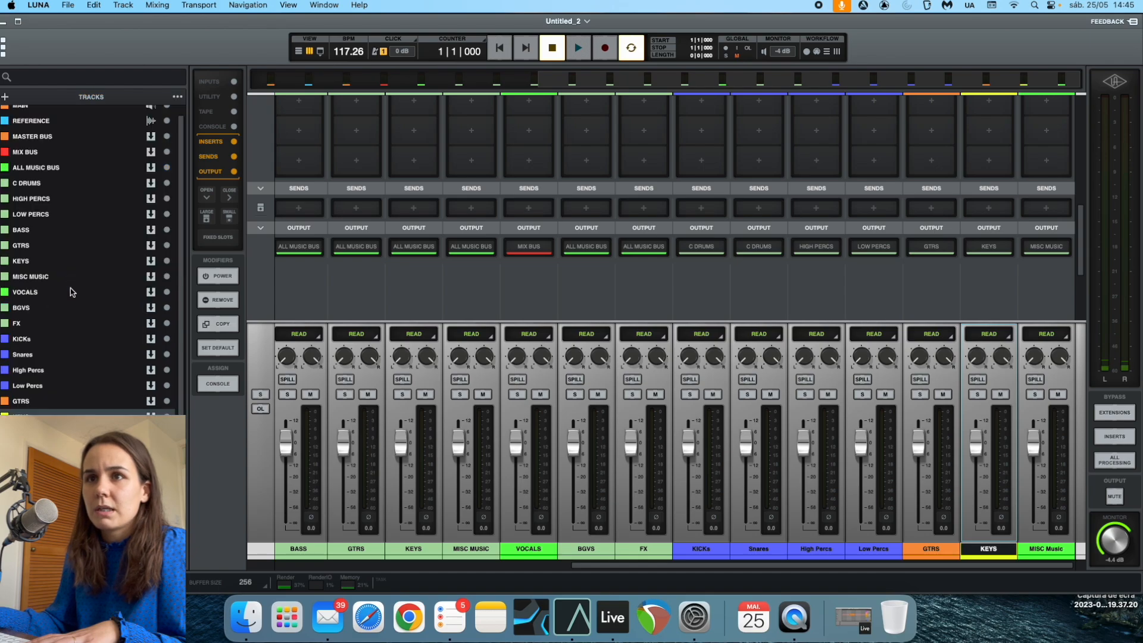
{"action": "left_click", "coordinate": [5, 276]}
{"action": "left_click", "coordinate": [133, 259]}
{"action": "left_click", "coordinate": [44, 173]}
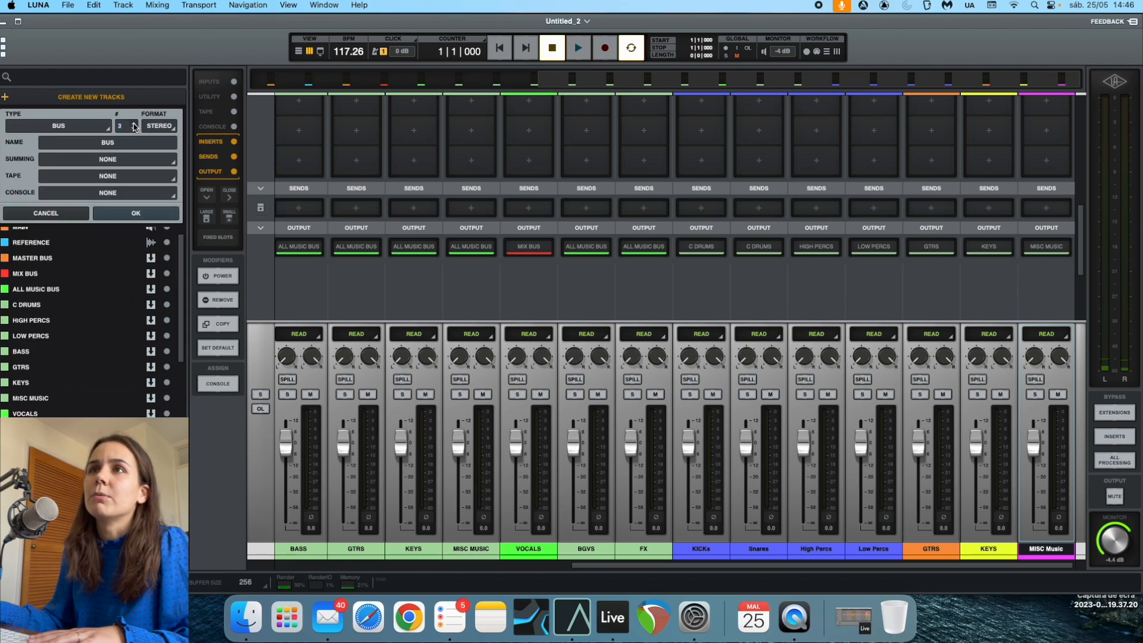
Create five more stereo buses named BUS, with summing, tape and console set to None.
{"action": "left_click", "coordinate": [134, 215]}
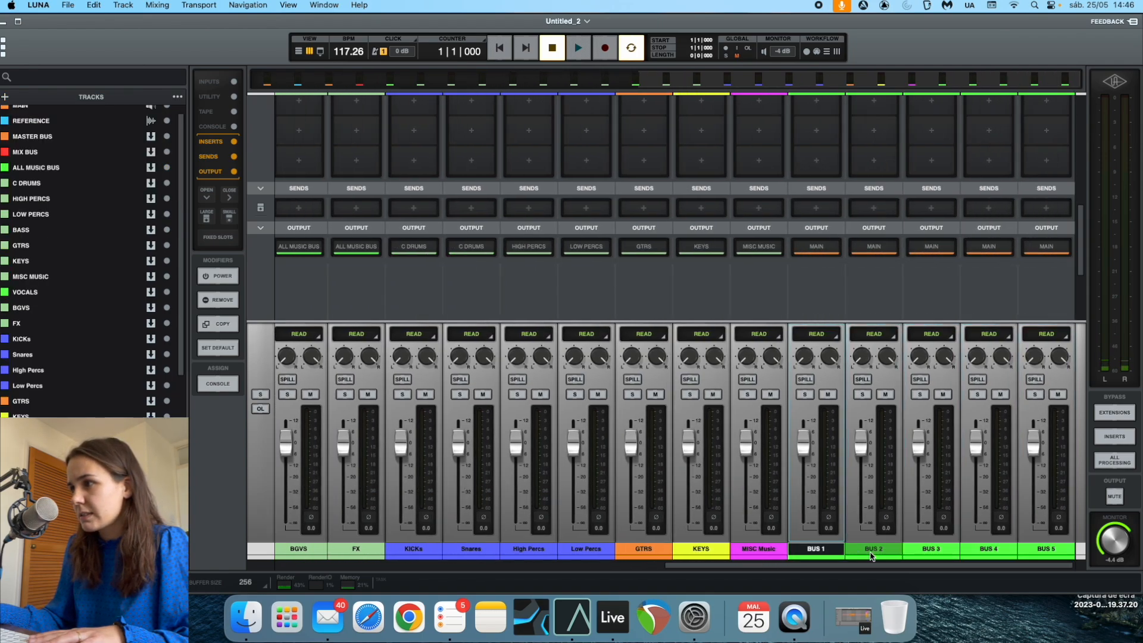
Rename the new BUS 1 as VOCALS and BUS 2 as BGVS.
{"action": "double_click", "coordinate": [813, 548]}
{"action": "type", "text": "VOCALS"}
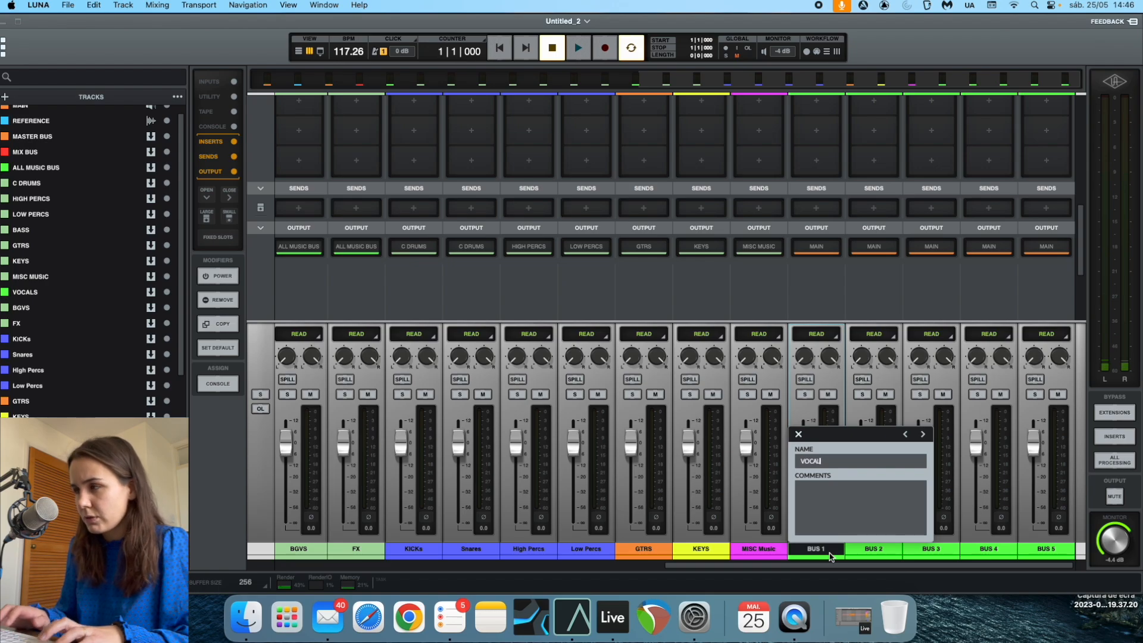
{"action": "key", "text": "Return"}
{"action": "double_click", "coordinate": [876, 549]}
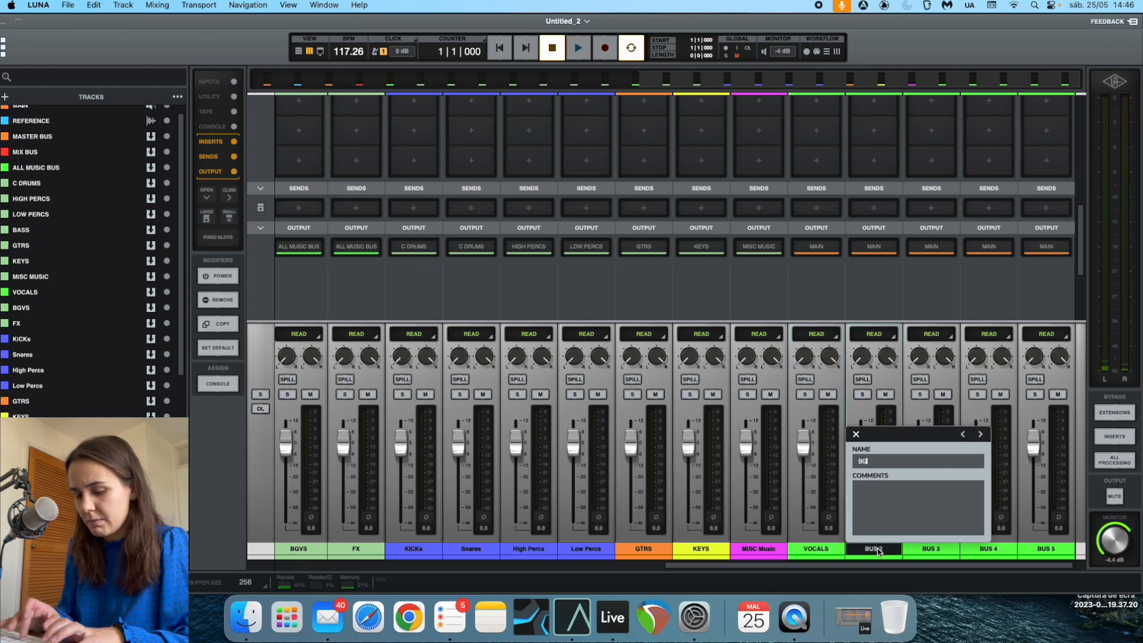
{"action": "key", "text": "Return"}
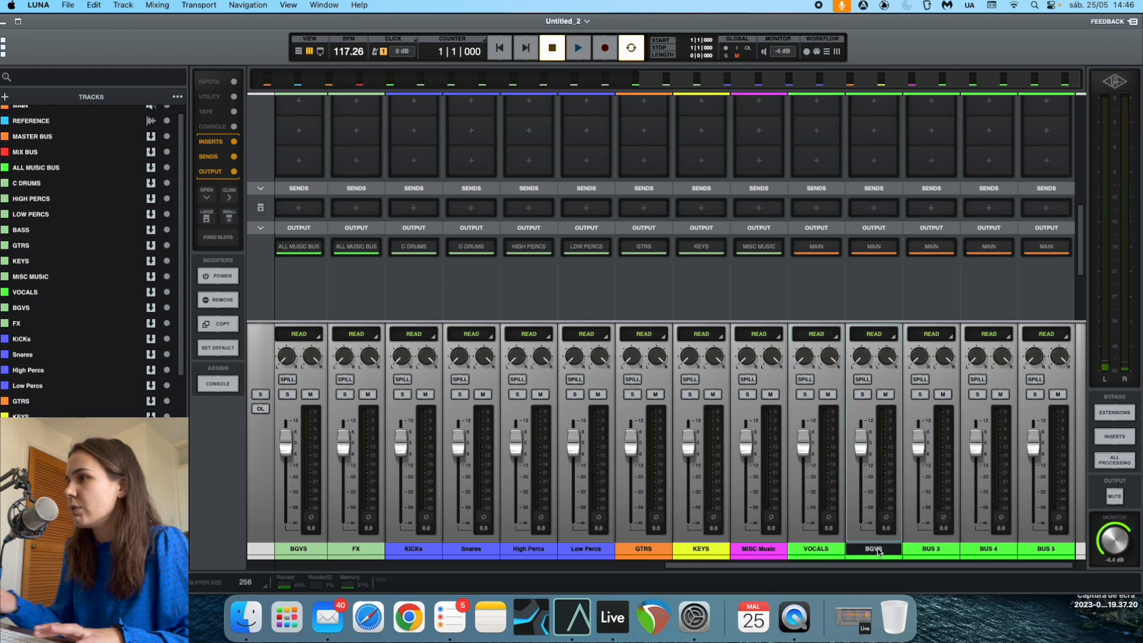
Route the outputs of the new VOCALS and BGVS buses to the existing VOCALS and BGVS buses respectively.
{"action": "left_click", "coordinate": [815, 246]}
{"action": "type", "text": "vocal"}
{"action": "left_click", "coordinate": [28, 174]}
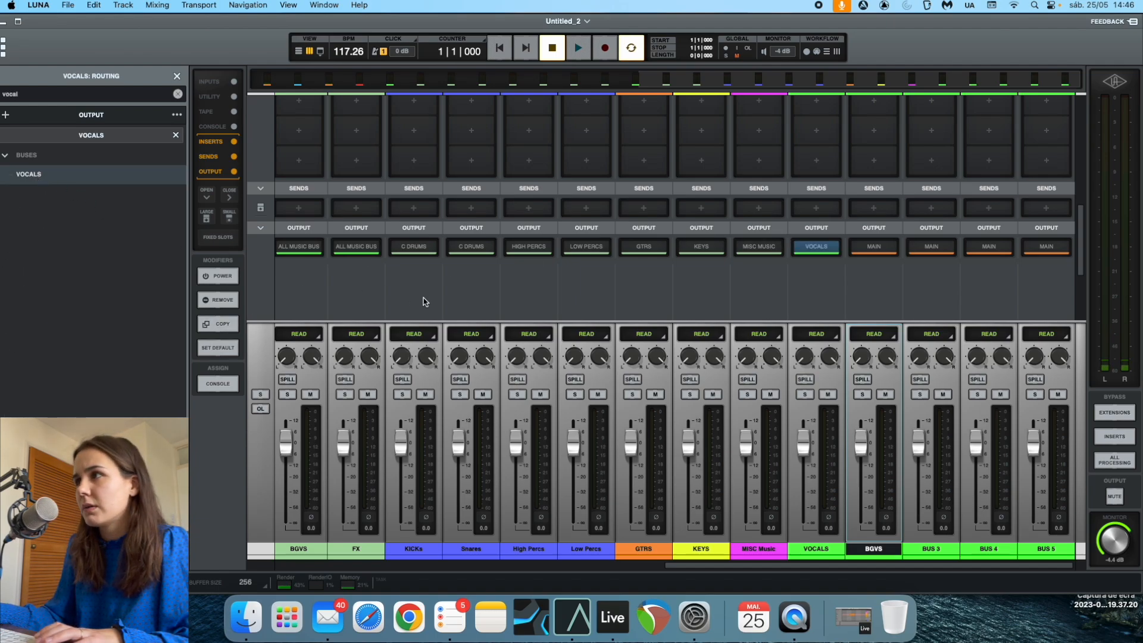
{"action": "left_click", "coordinate": [873, 247]}
{"action": "type", "text": "BGVS"}
{"action": "left_click", "coordinate": [68, 174]}
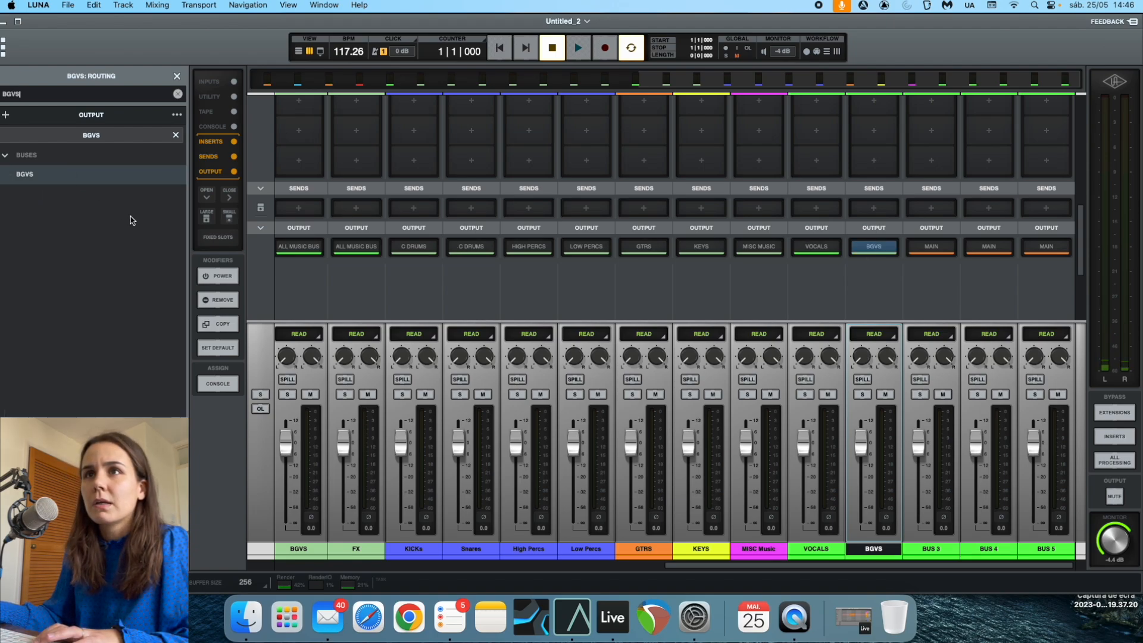
Delete the three unneeded buses BUS 3, BUS 4 and BUS 5.
{"action": "left_click", "coordinate": [938, 549]}
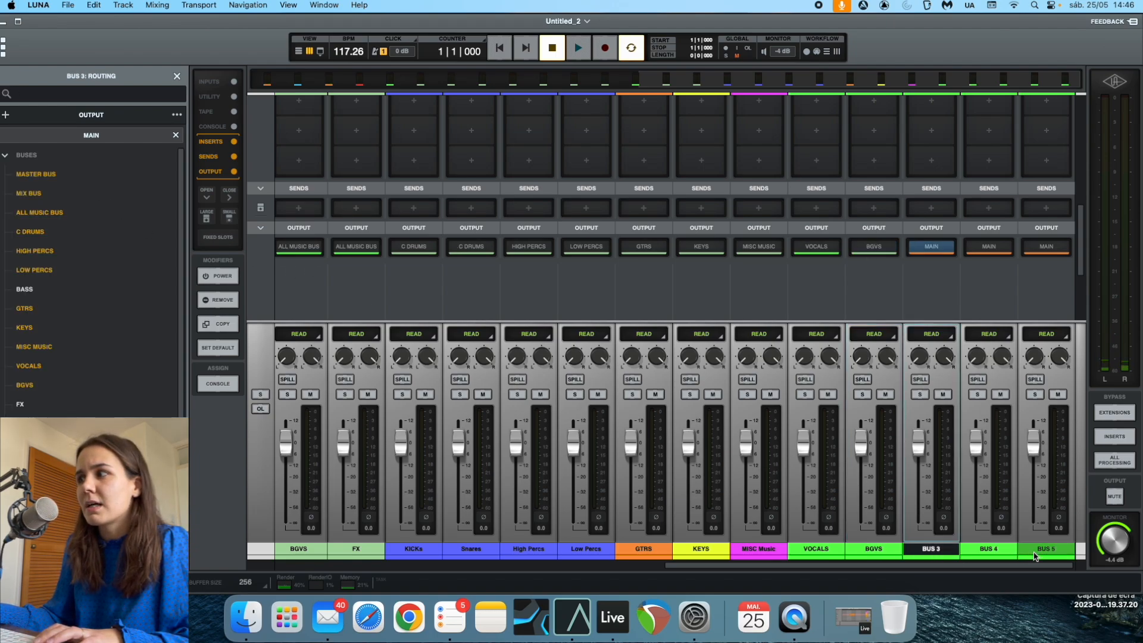
{"action": "left_click", "coordinate": [1043, 549], "text": "shift"}
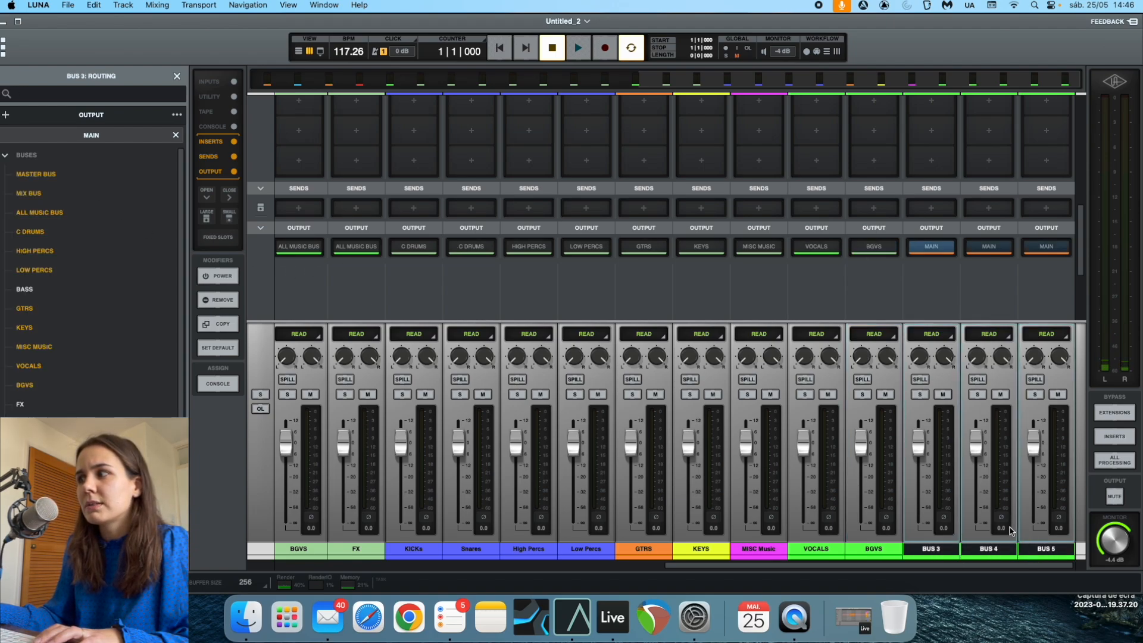
{"action": "right_click", "coordinate": [940, 551]}
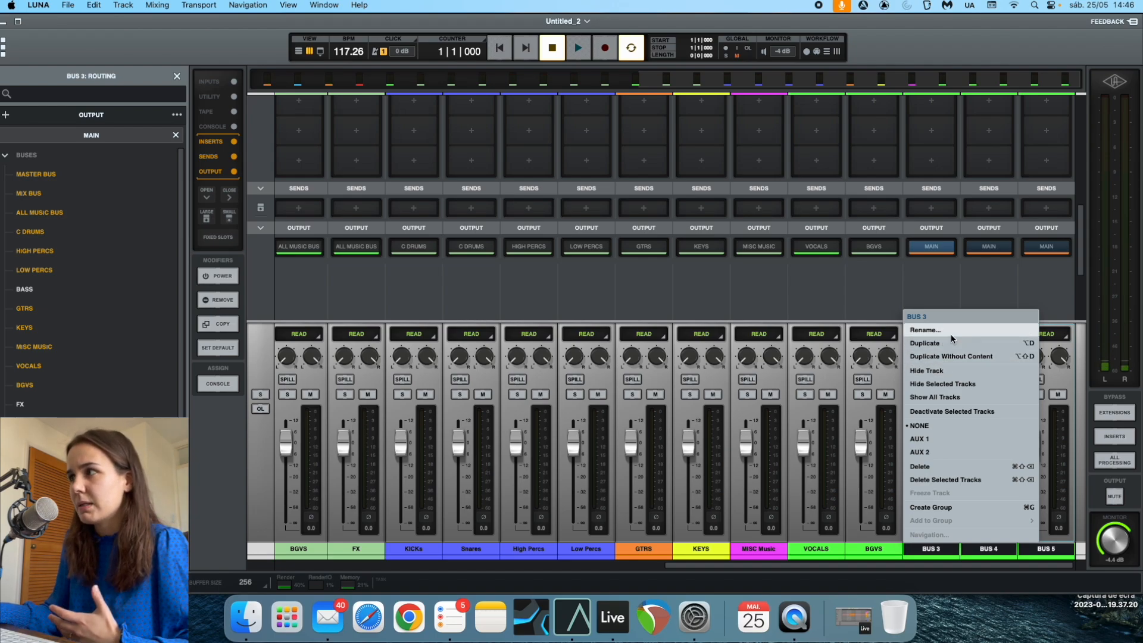
{"action": "left_click", "coordinate": [942, 470]}
{"action": "left_click", "coordinate": [950, 546]}
{"action": "left_click", "coordinate": [976, 550]}
{"action": "right_click", "coordinate": [1029, 552]}
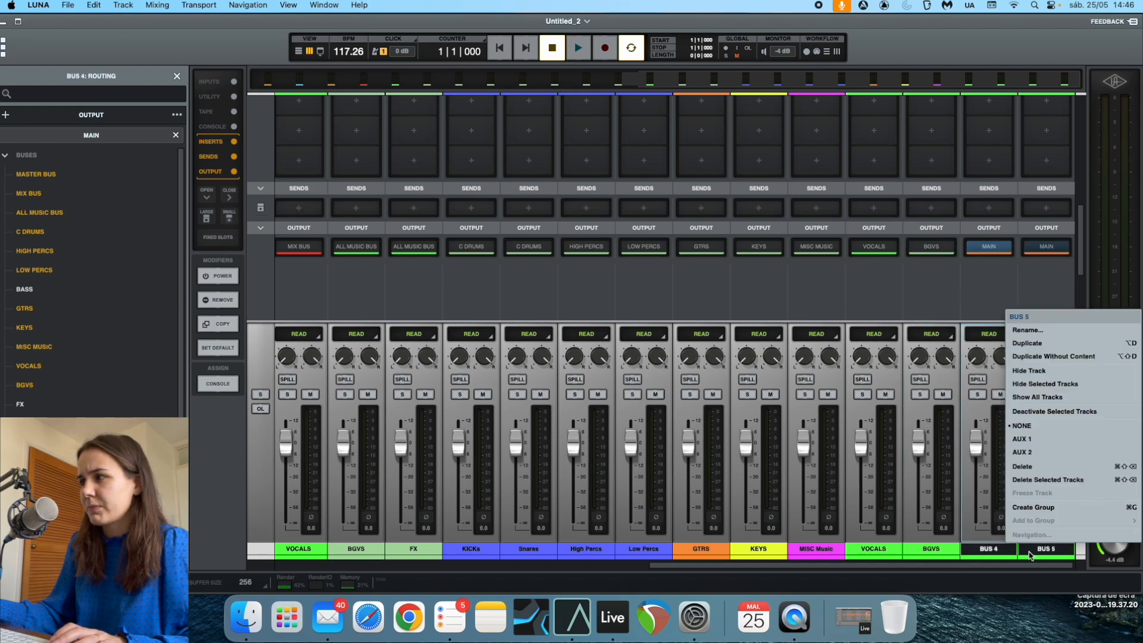
{"action": "left_click", "coordinate": [1058, 482]}
Color the new VOCALS bus red and the new BGVS bus magenta.
{"action": "left_click", "coordinate": [988, 548]}
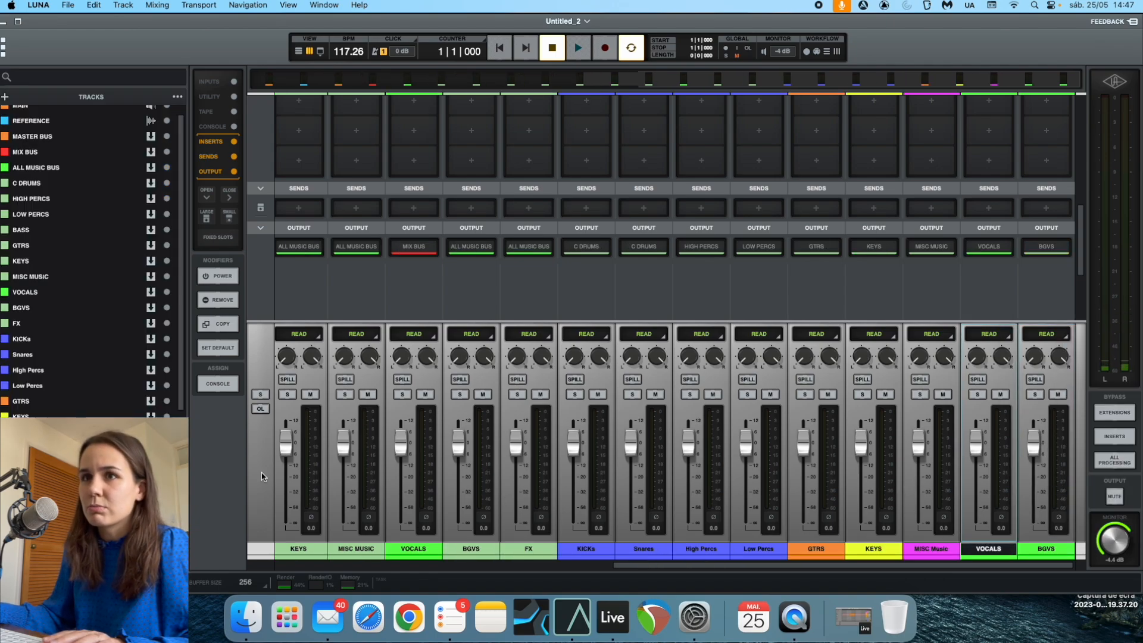
{"action": "scroll", "coordinate": [21, 405], "scroll_direction": "down", "scroll_amount": 2}
{"action": "left_click", "coordinate": [5, 414]}
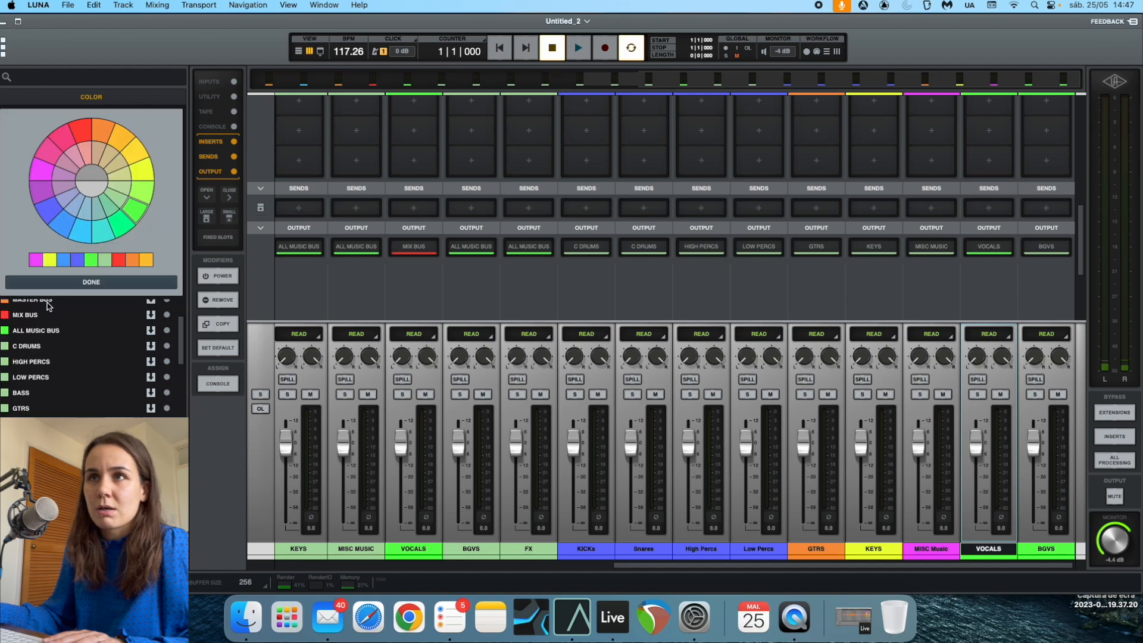
{"action": "left_click", "coordinate": [81, 134]}
{"action": "left_click", "coordinate": [91, 281]}
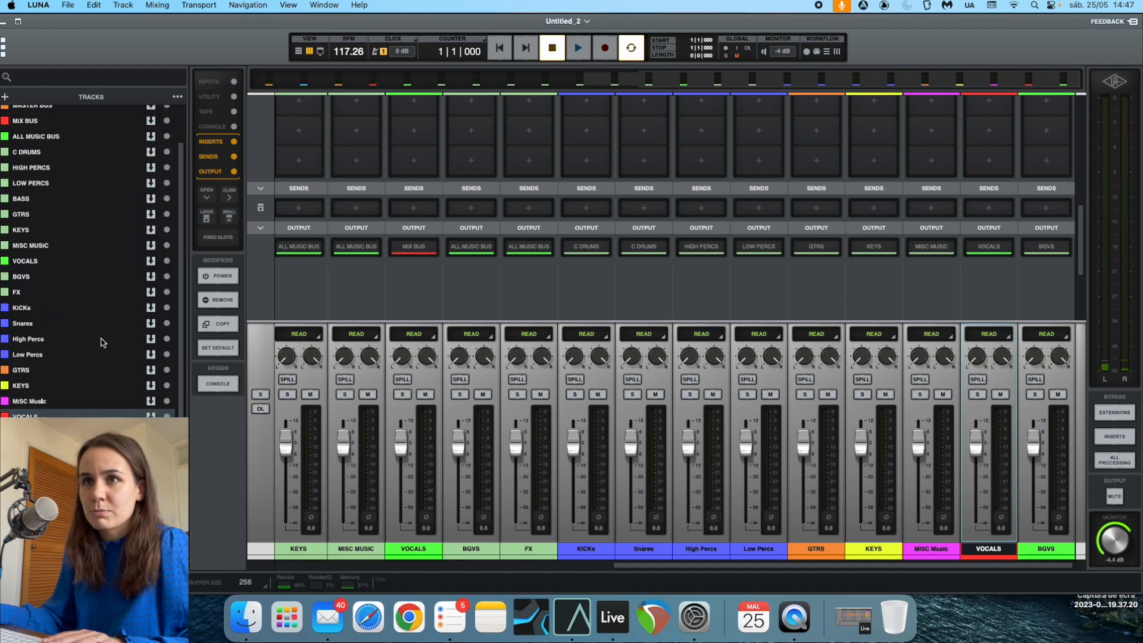
{"action": "left_click", "coordinate": [6, 431]}
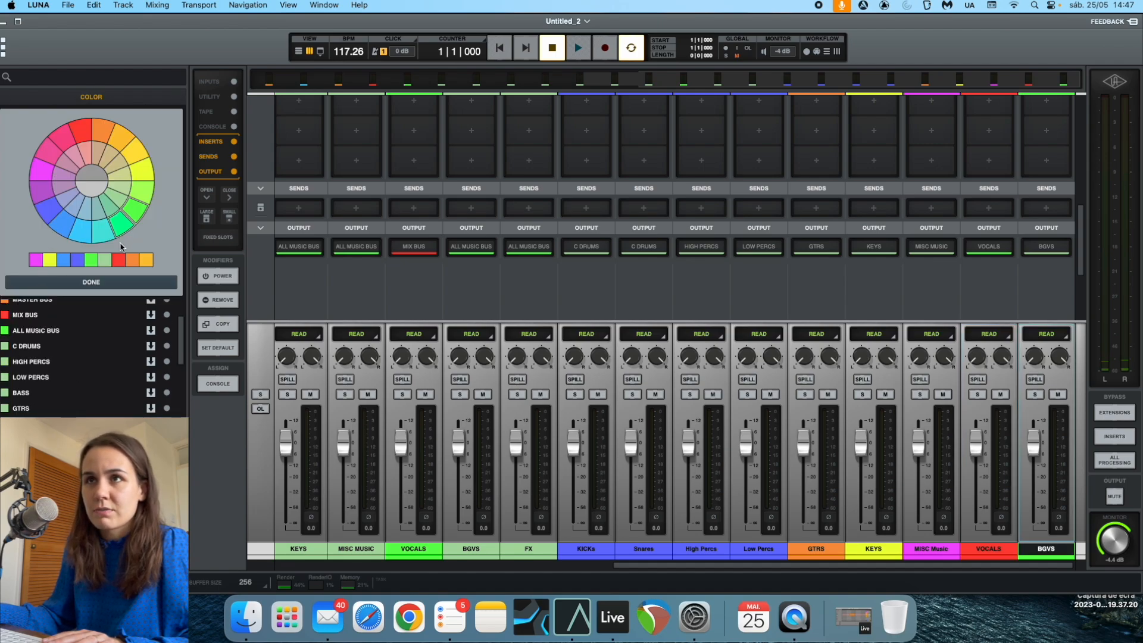
{"action": "left_click", "coordinate": [43, 171]}
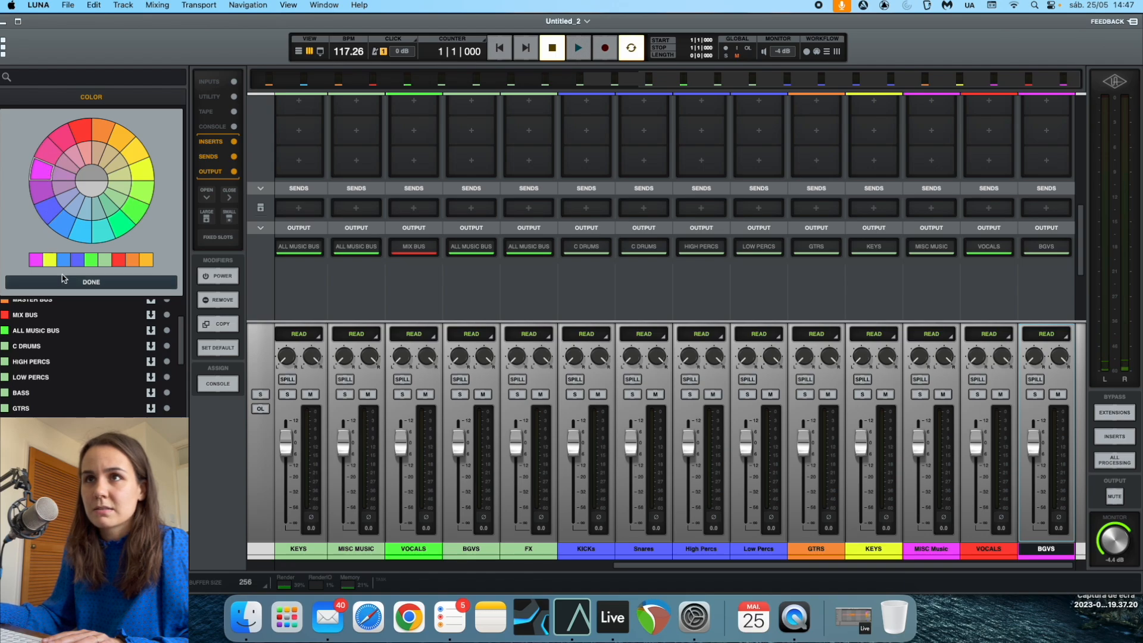
{"action": "left_click", "coordinate": [63, 280]}
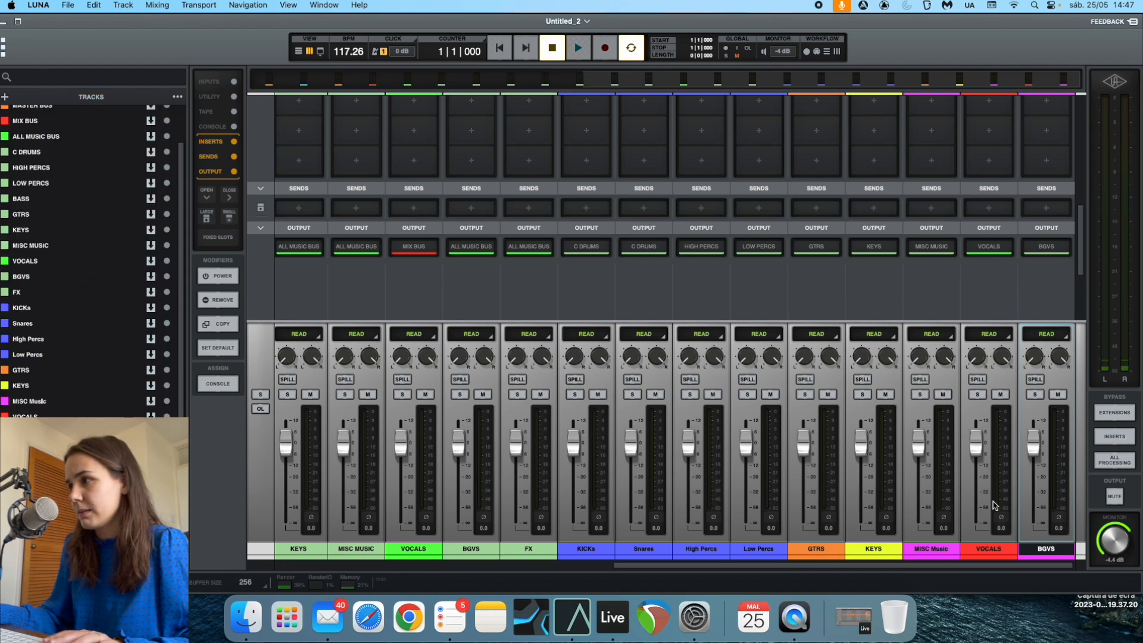
Load TDR Nova in the first insert slot of the new VOCALS bus and close its window.
{"action": "left_click", "coordinate": [1000, 548]}
{"action": "scroll", "coordinate": [1000, 299], "scroll_direction": "up", "scroll_amount": 3}
{"action": "scroll", "coordinate": [997, 291], "scroll_direction": "up", "scroll_amount": 5}
{"action": "left_click", "coordinate": [1000, 172]}
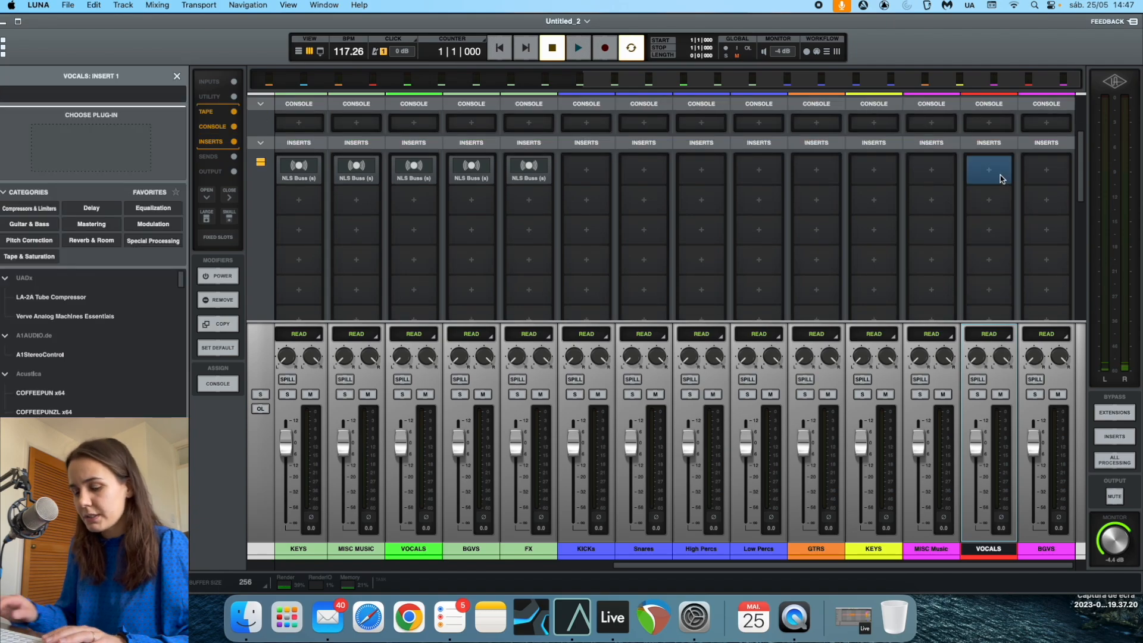
{"action": "type", "text": "nova"}
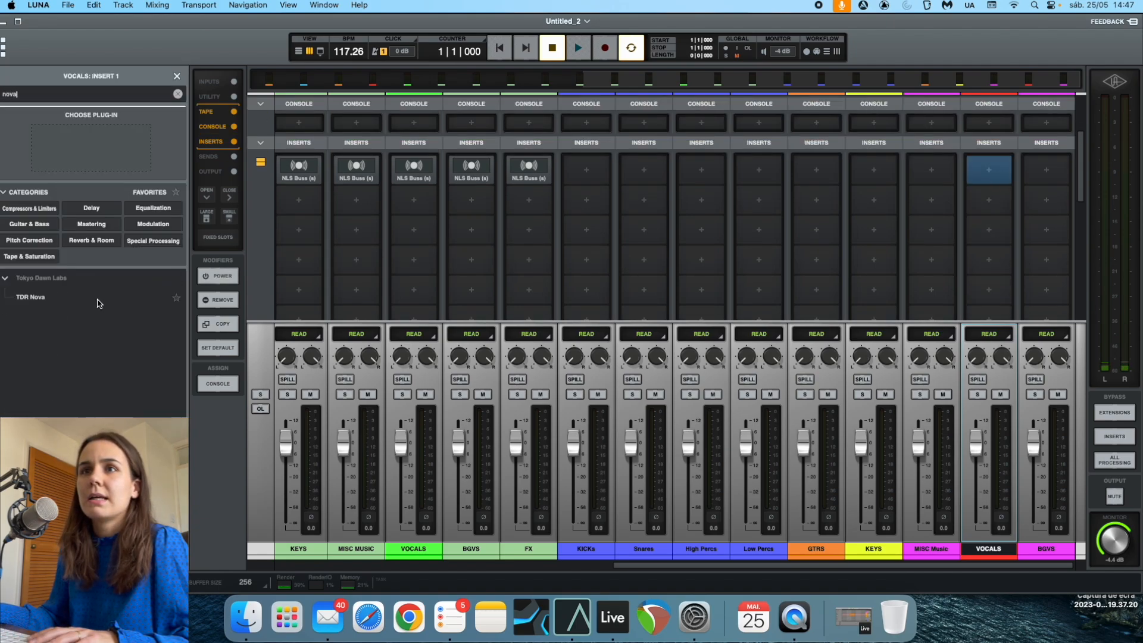
{"action": "double_click", "coordinate": [70, 297]}
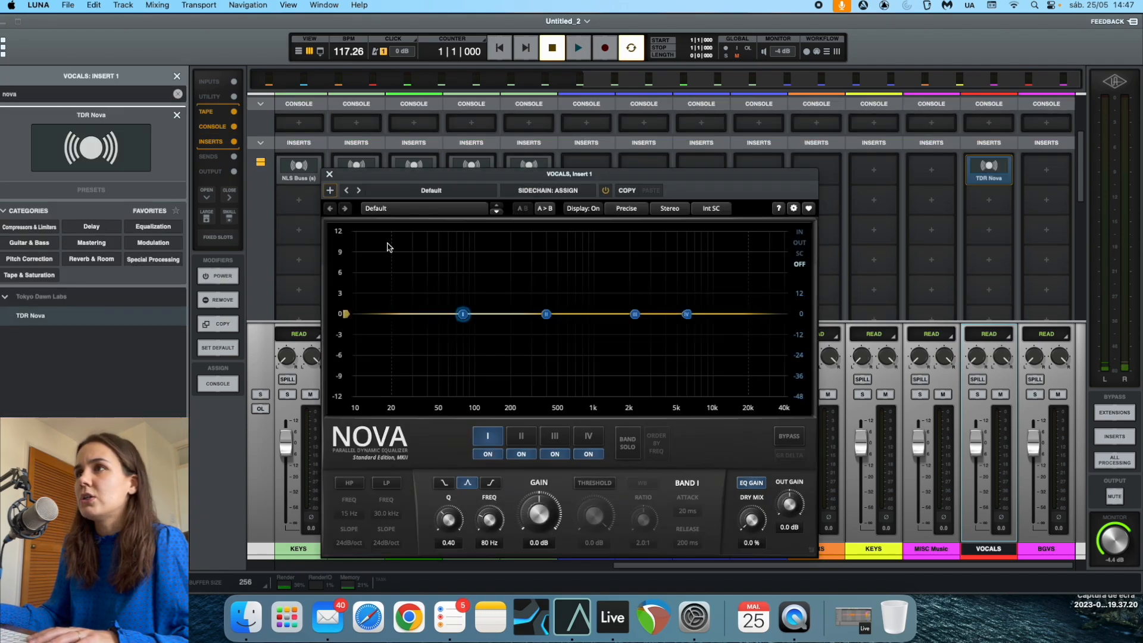
{"action": "left_click", "coordinate": [329, 174]}
Load the AnalogObsession OSS plug-in in the second insert slot of the red VOCALS bus.
{"action": "left_click", "coordinate": [981, 209]}
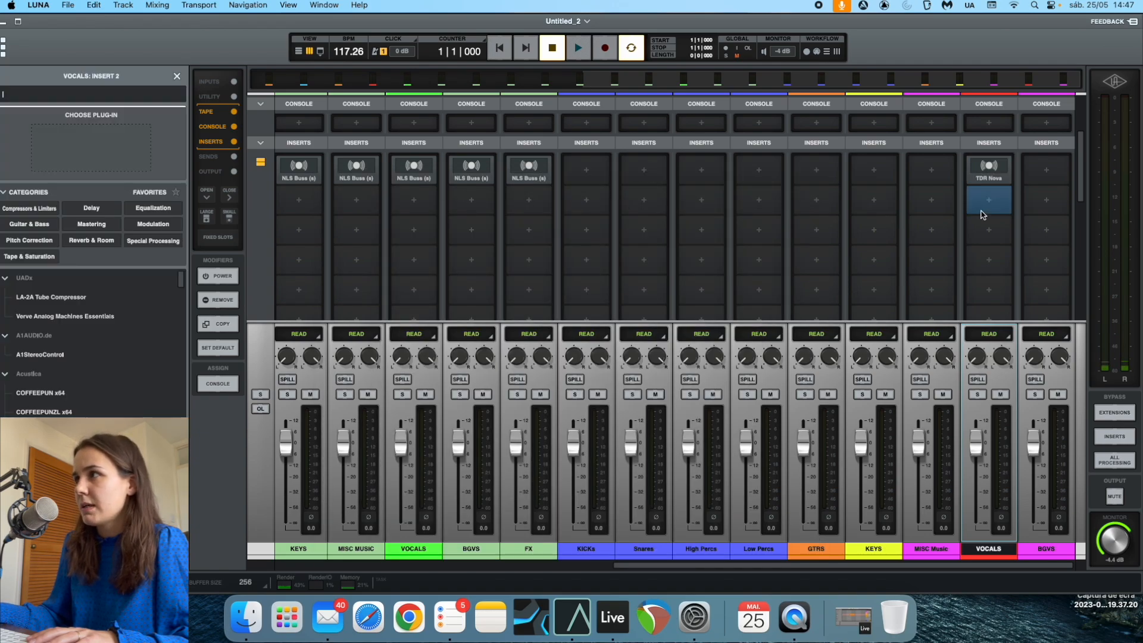
{"action": "type", "text": "oss"}
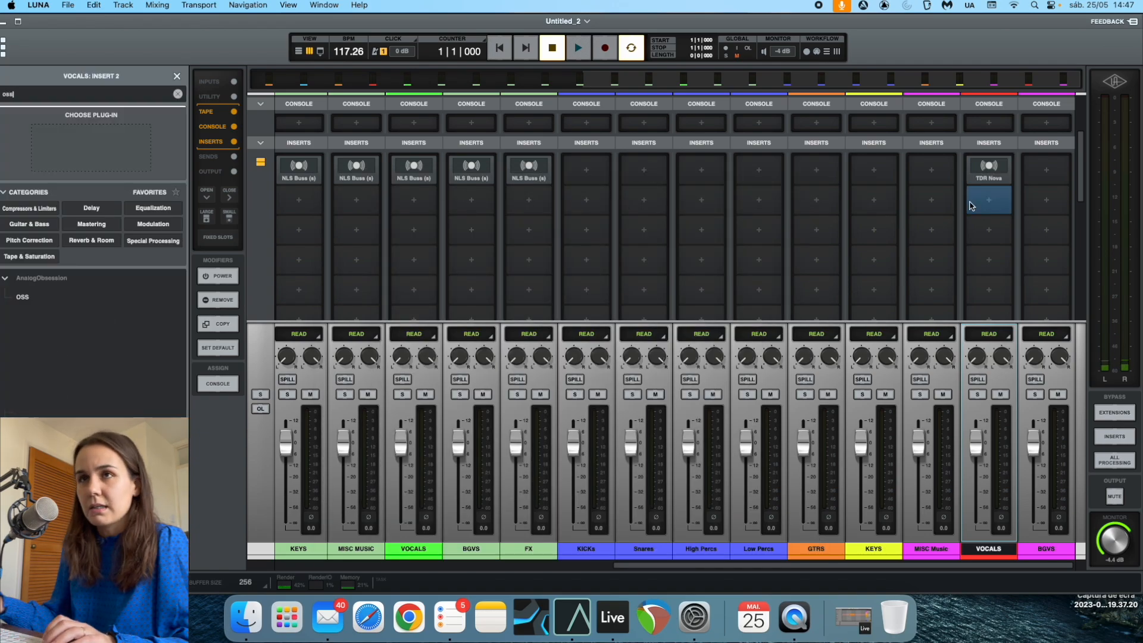
{"action": "double_click", "coordinate": [72, 297]}
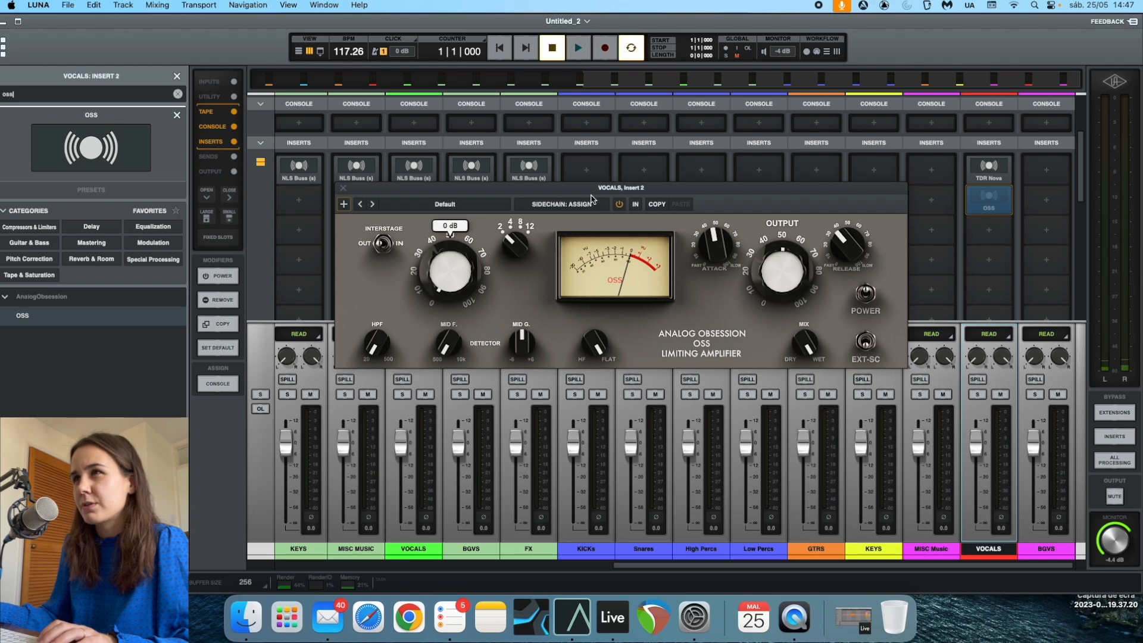
Set the OSS ratio to 4, turn its attack and release toward the fast end, and close the plug-in window.
{"action": "mouse_move", "coordinate": [423, 257]}
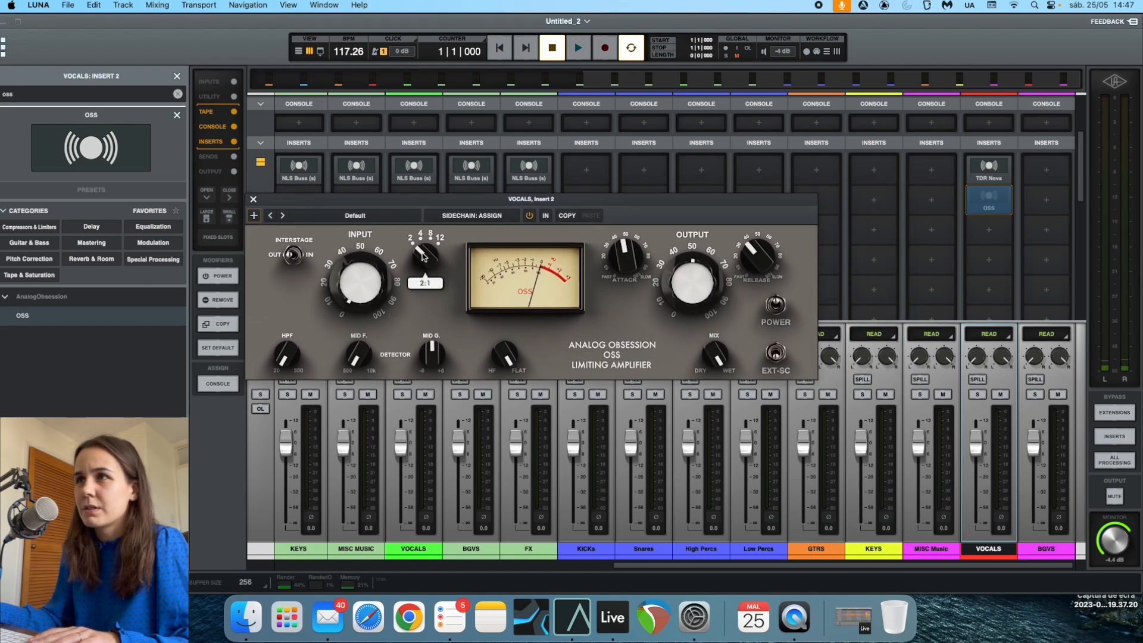
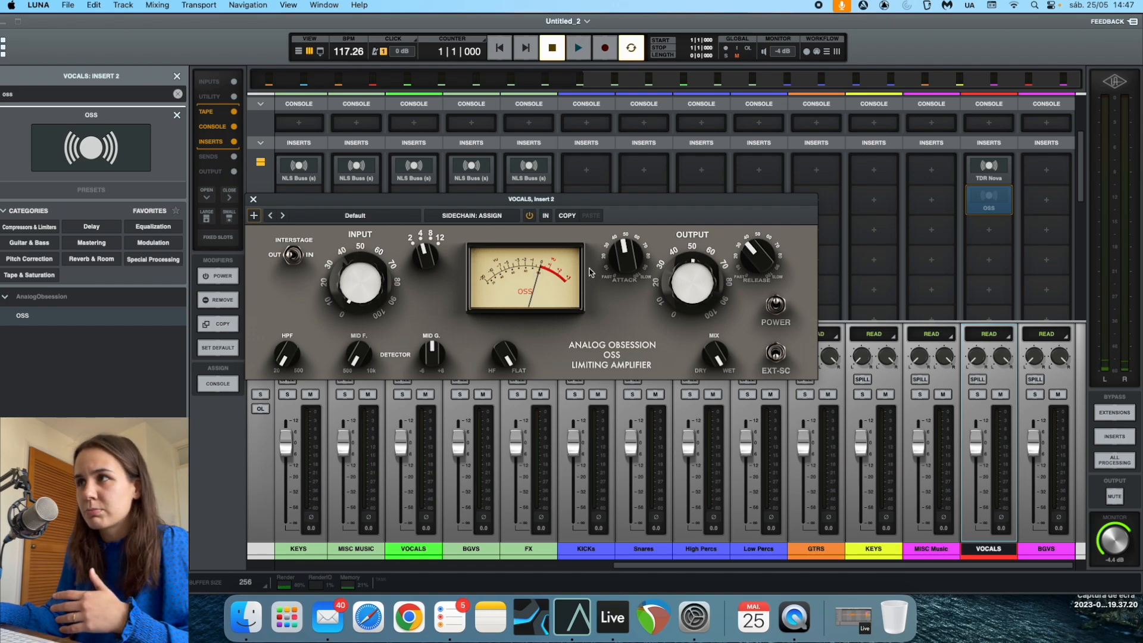
{"action": "mouse_move", "coordinate": [619, 264]}
{"action": "left_click_drag", "start_coordinate": [619, 265], "coordinate": [605, 325]}
{"action": "left_click_drag", "start_coordinate": [761, 272], "coordinate": [747, 305]}
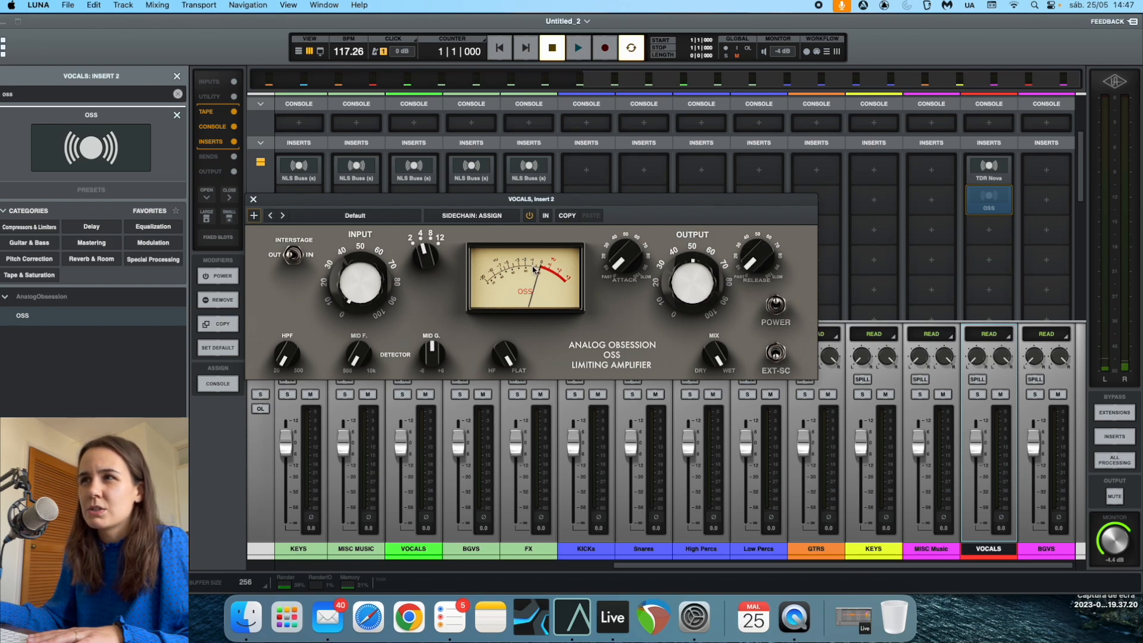
{"action": "left_click", "coordinate": [253, 200]}
Load TB_Sibalance_v3 in the third insert slot of the red VOCALS bus and close its window.
{"action": "left_click", "coordinate": [989, 232]}
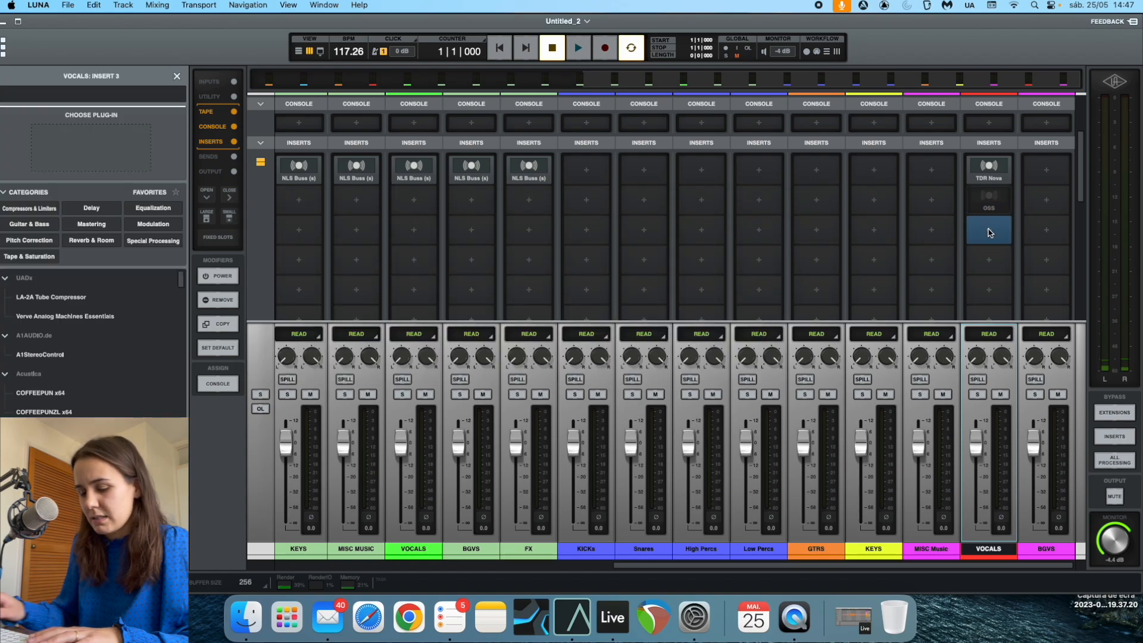
{"action": "type", "text": "sib"}
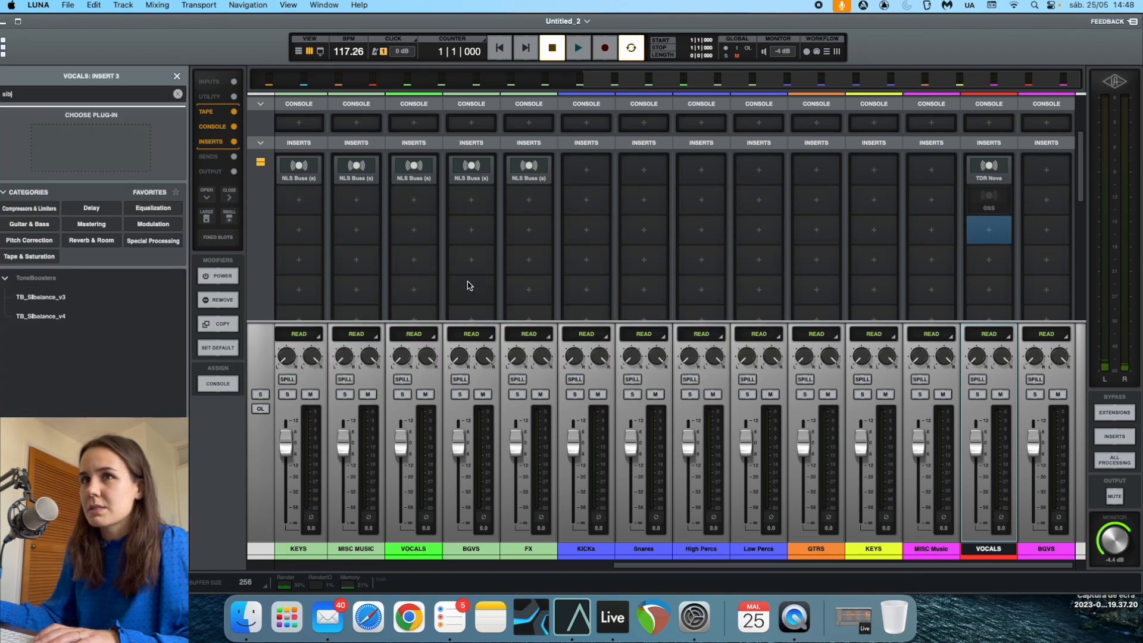
{"action": "left_click", "coordinate": [86, 297]}
{"action": "left_click_drag", "start_coordinate": [413, 208], "coordinate": [372, 188]}
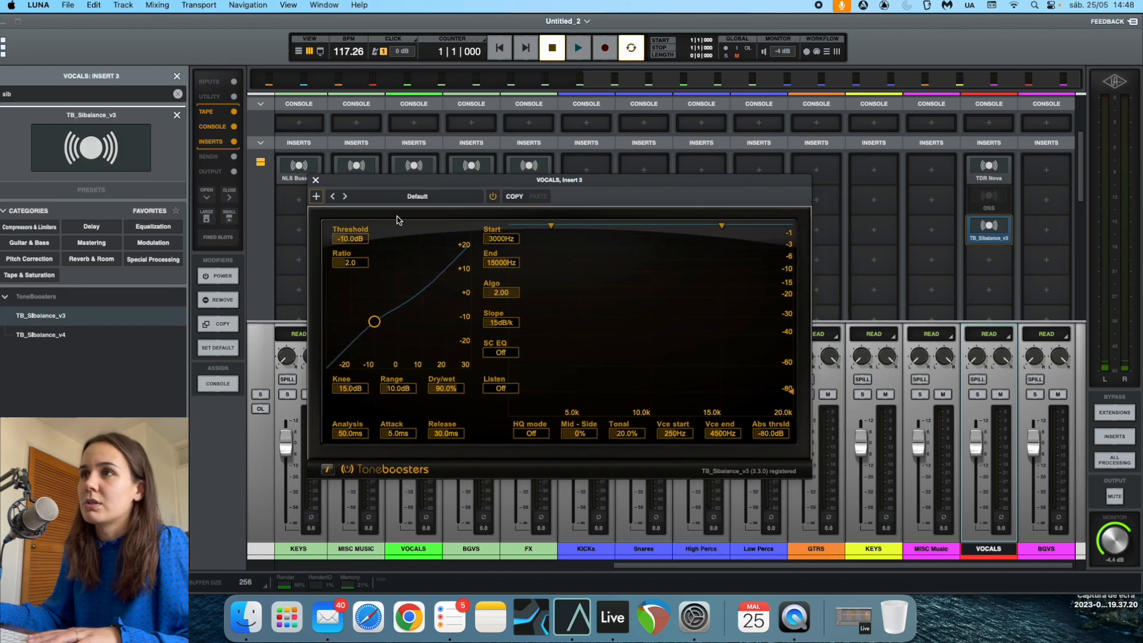
{"action": "left_click", "coordinate": [316, 179]}
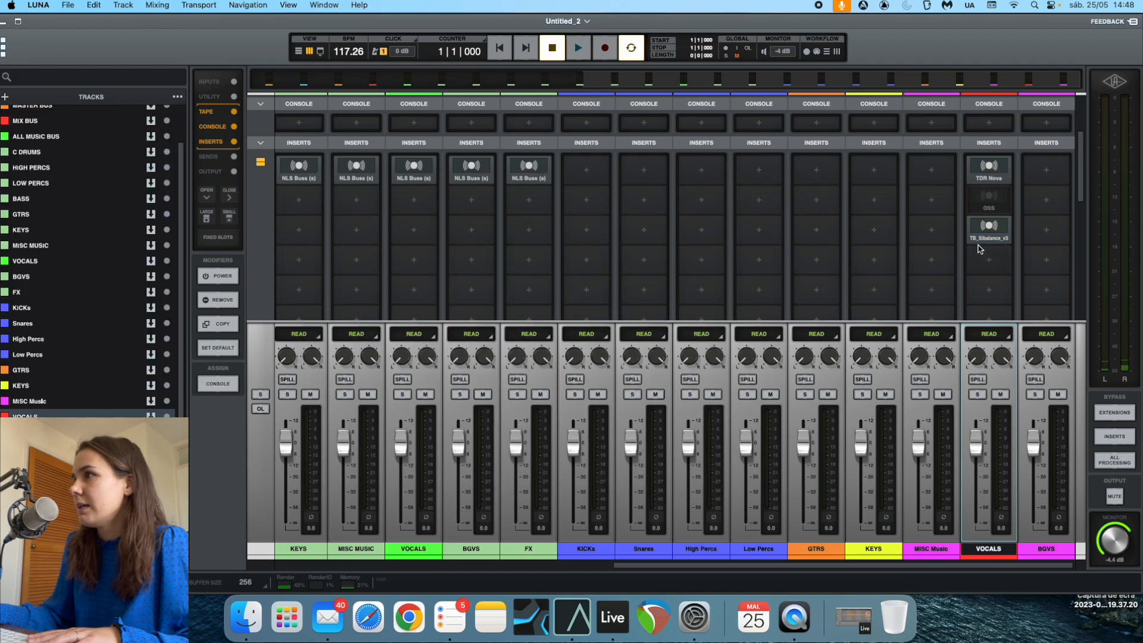
Load the LA-2A Tube Compressor in the fourth insert slot of the red VOCALS bus and close its window.
{"action": "left_click", "coordinate": [987, 263]}
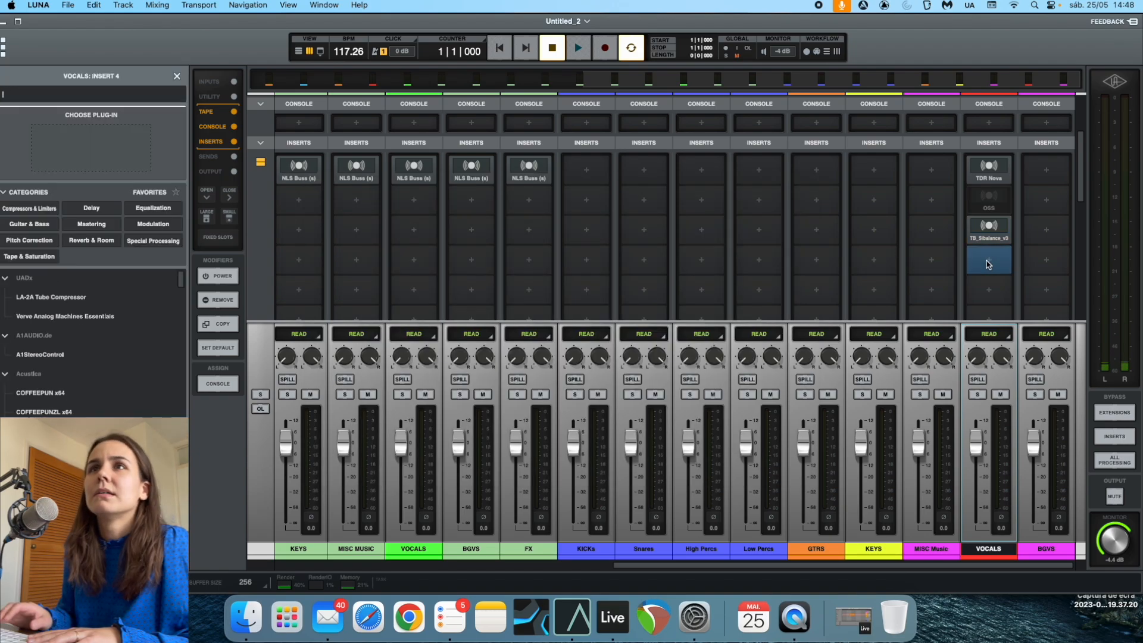
{"action": "type", "text": "la-2a"}
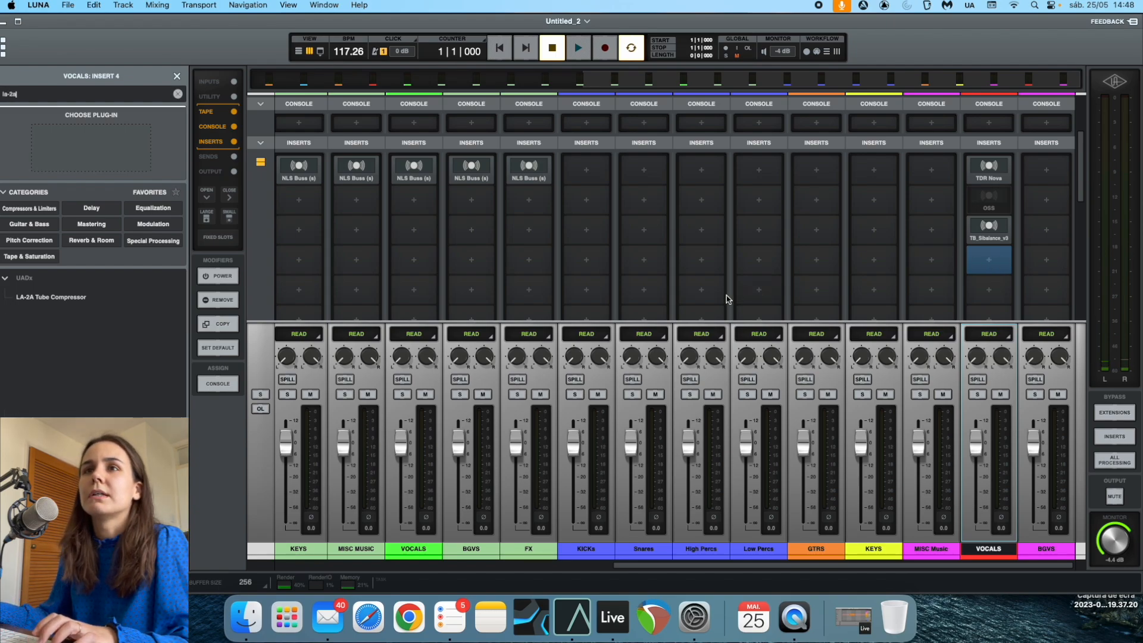
{"action": "double_click", "coordinate": [109, 297]}
{"action": "left_click_drag", "start_coordinate": [663, 214], "coordinate": [525, 200]}
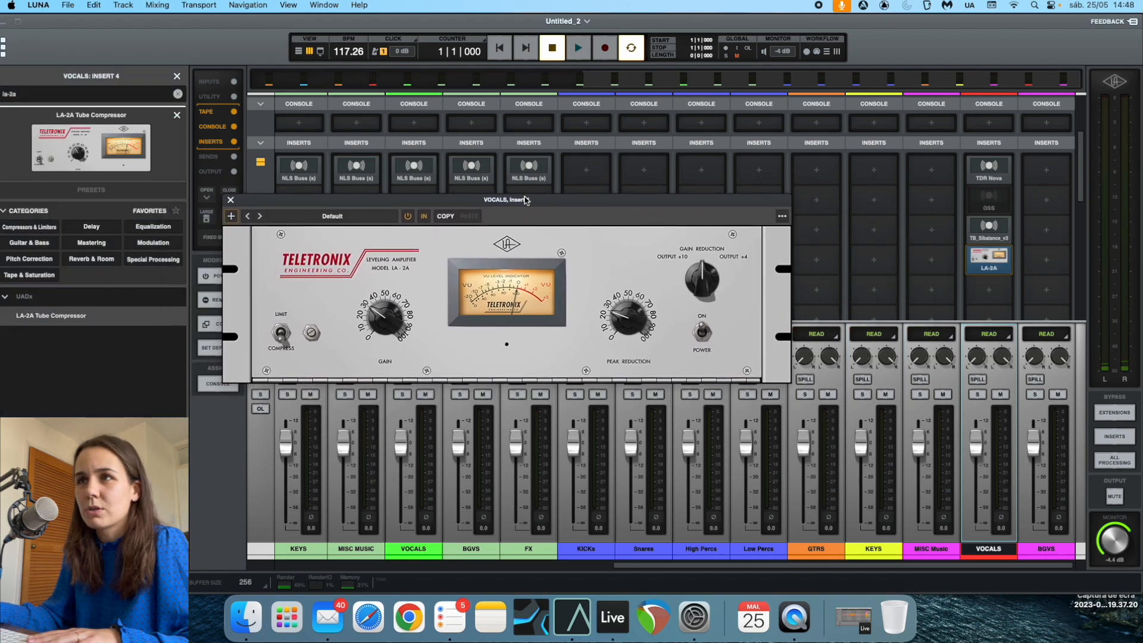
{"action": "left_click", "coordinate": [231, 201]}
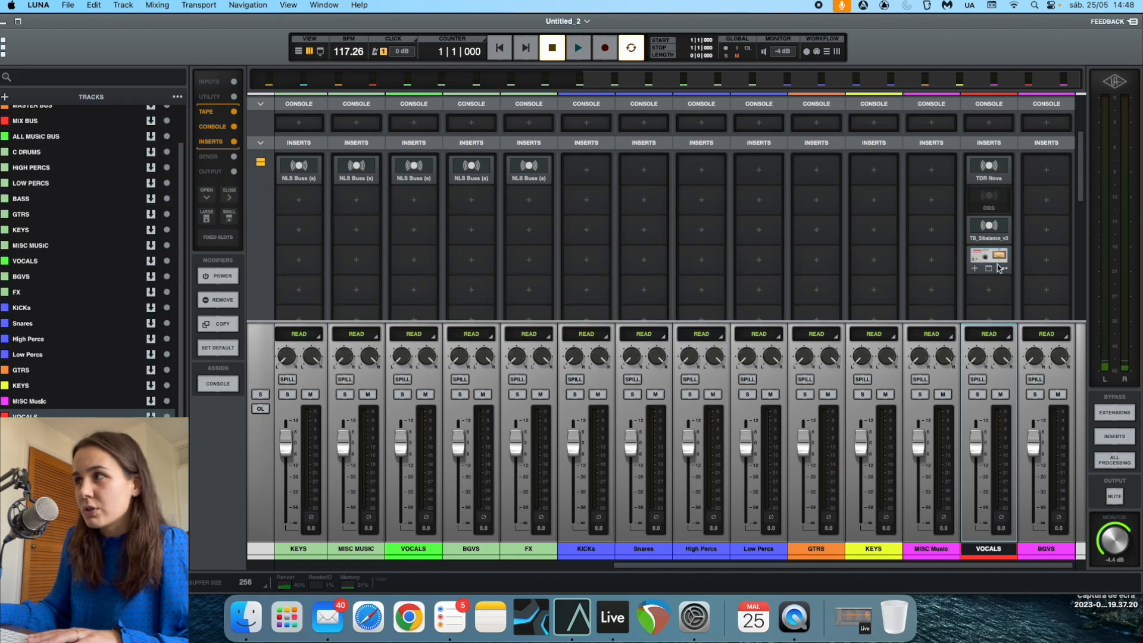
Replace the LA-2A in the VOCALS bus's fourth insert slot with the AnalogObsession LALA plug-in.
{"action": "left_click", "coordinate": [975, 266]}
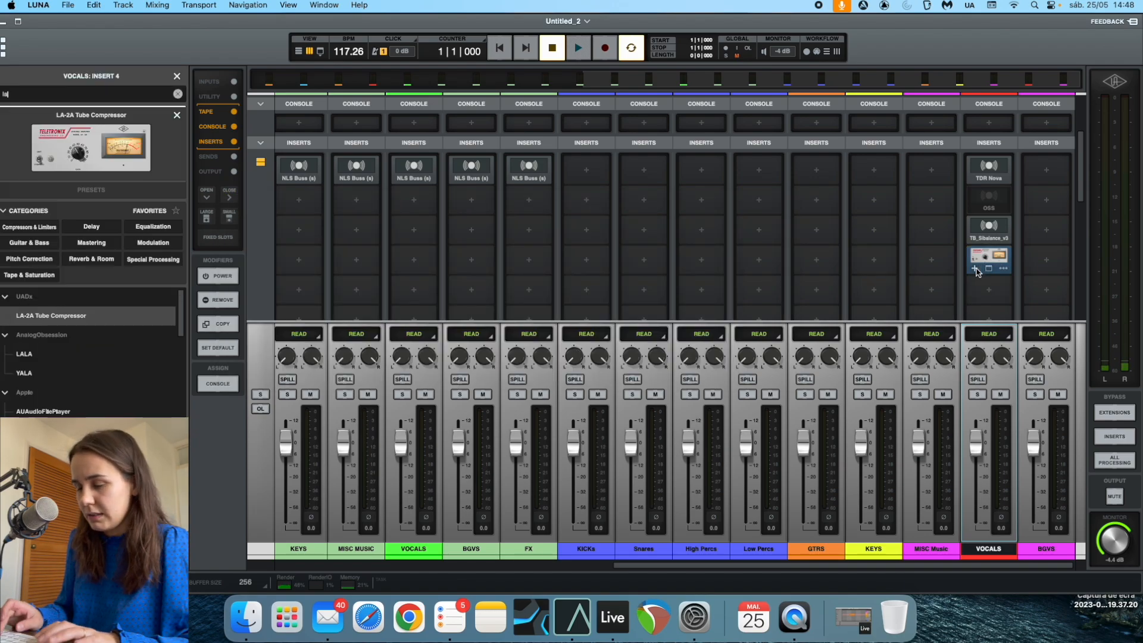
{"action": "double_click", "coordinate": [39, 317]}
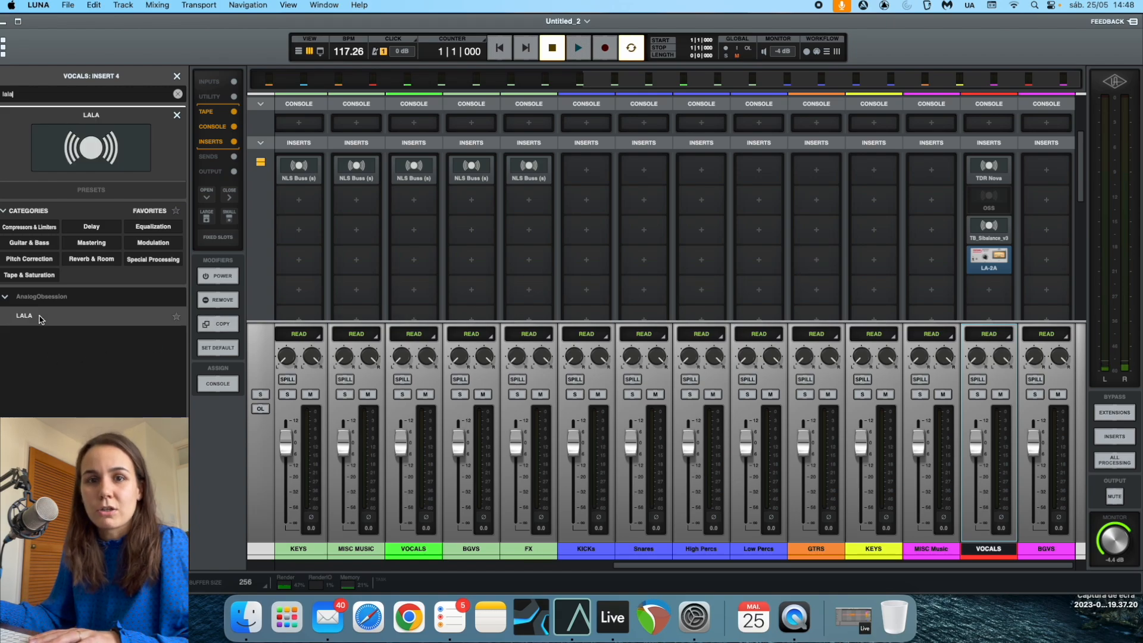
{"action": "left_click_drag", "start_coordinate": [397, 200], "coordinate": [437, 182]}
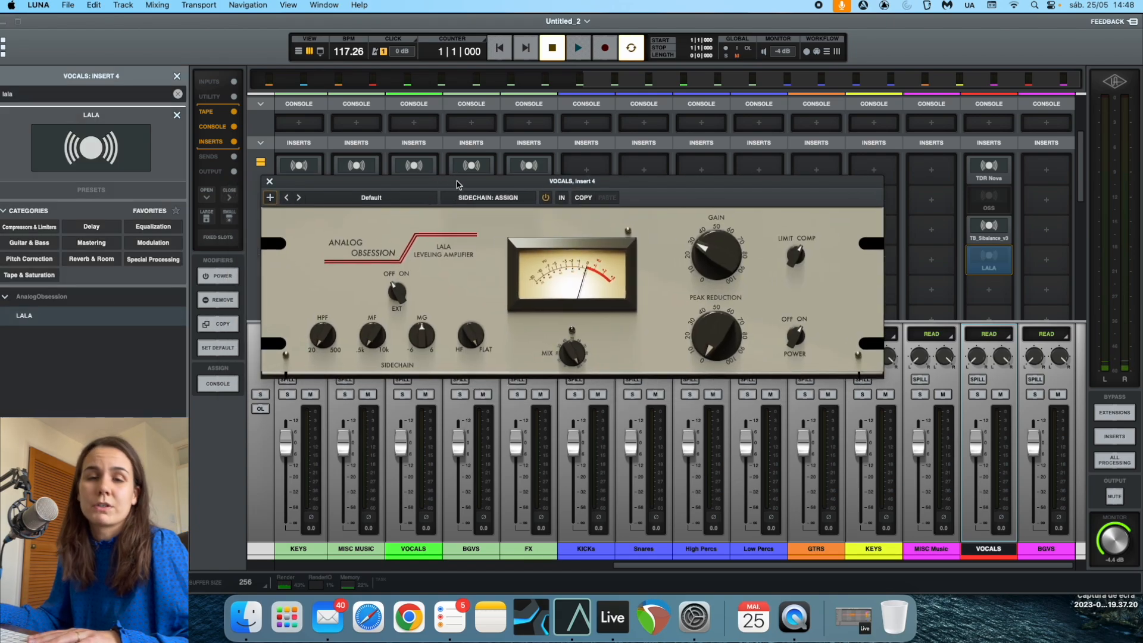
Close the LALA window, load TB_Sibalance_v3 in the fifth insert slot of the red VOCALS bus, and close its window.
{"action": "left_click", "coordinate": [270, 181]}
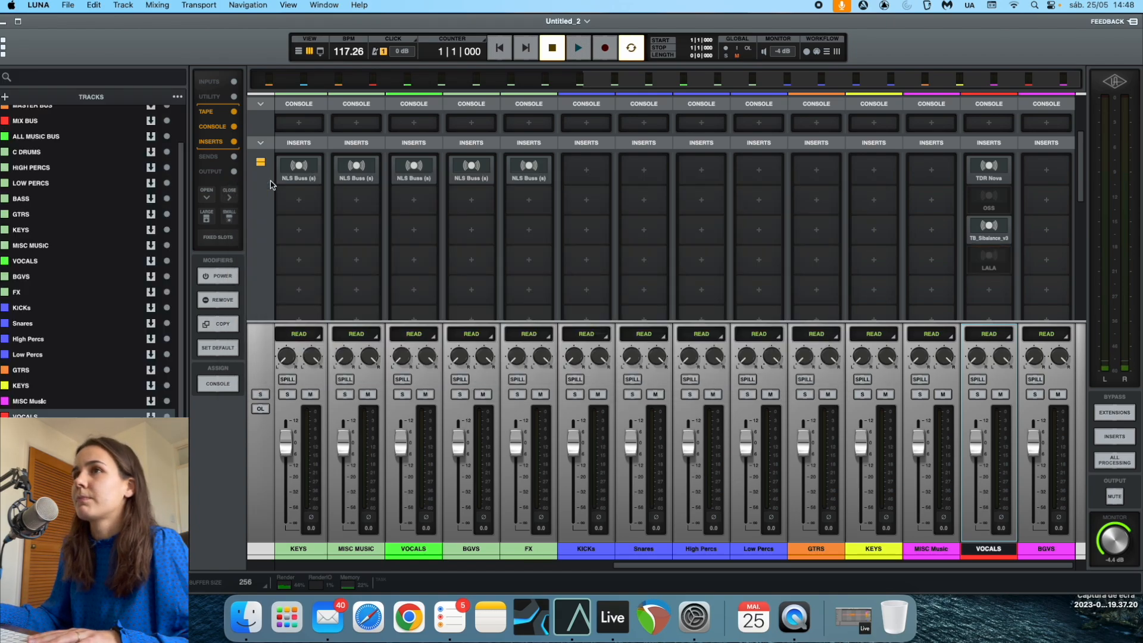
{"action": "scroll", "coordinate": [988, 296], "scroll_direction": "down", "scroll_amount": 1}
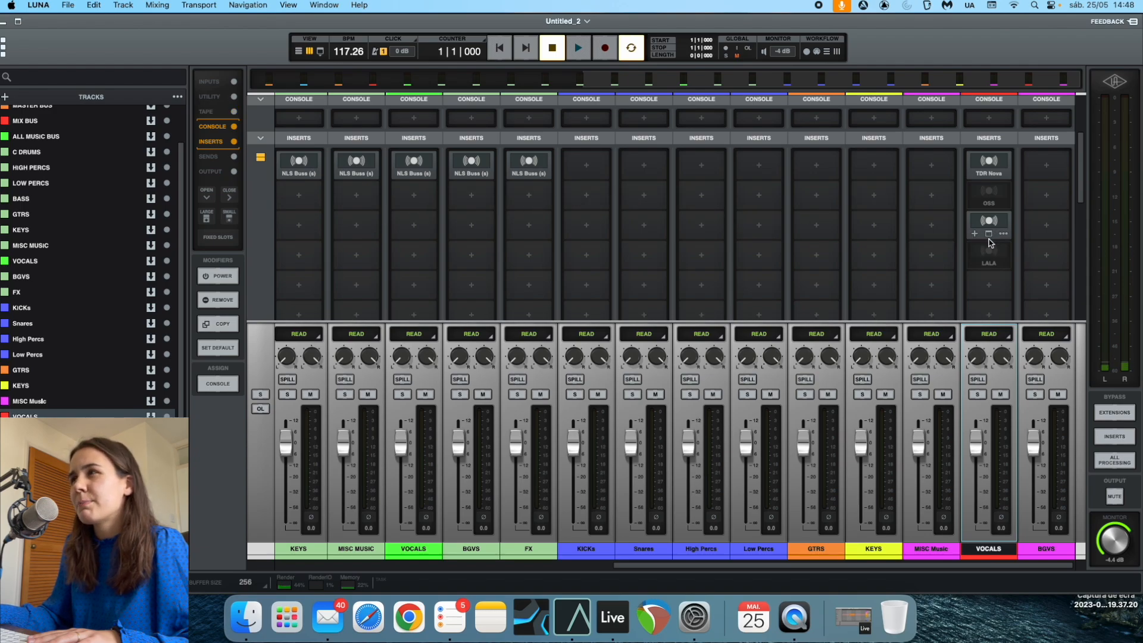
{"action": "scroll", "coordinate": [989, 263], "scroll_direction": "down", "scroll_amount": 2}
{"action": "mouse_move", "coordinate": [992, 254]}
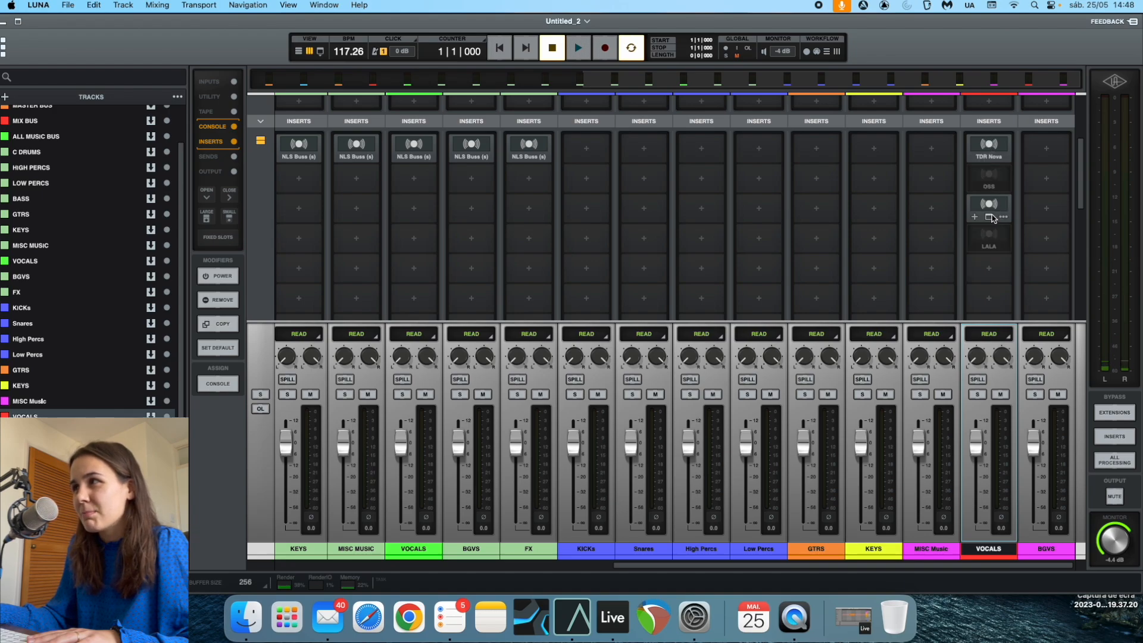
{"action": "left_click", "coordinate": [989, 269]}
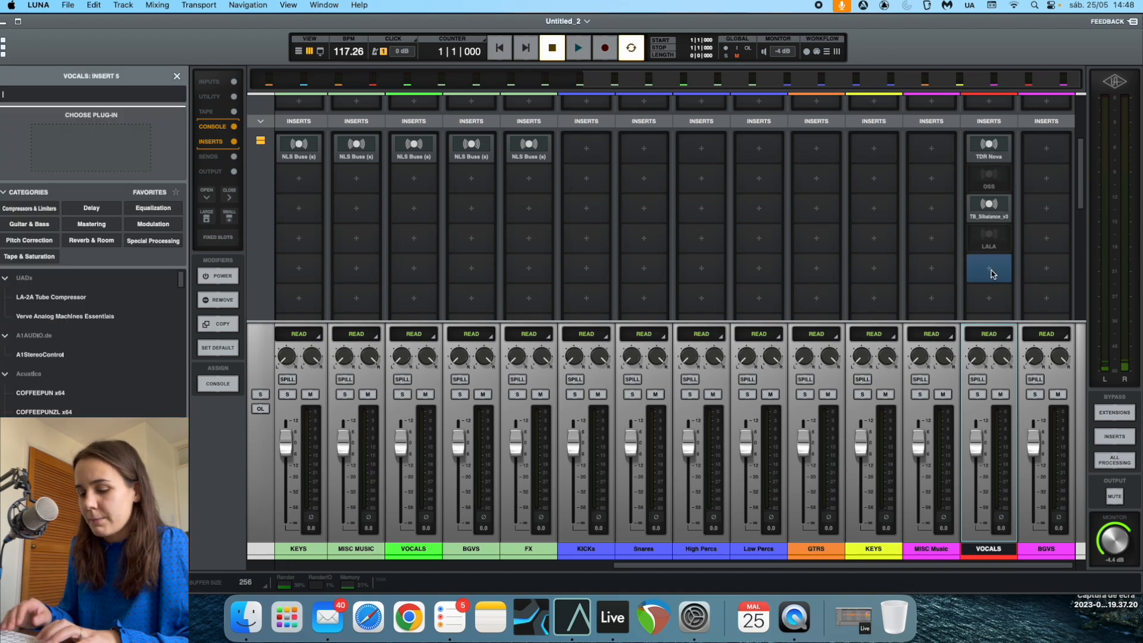
{"action": "type", "text": "sib"}
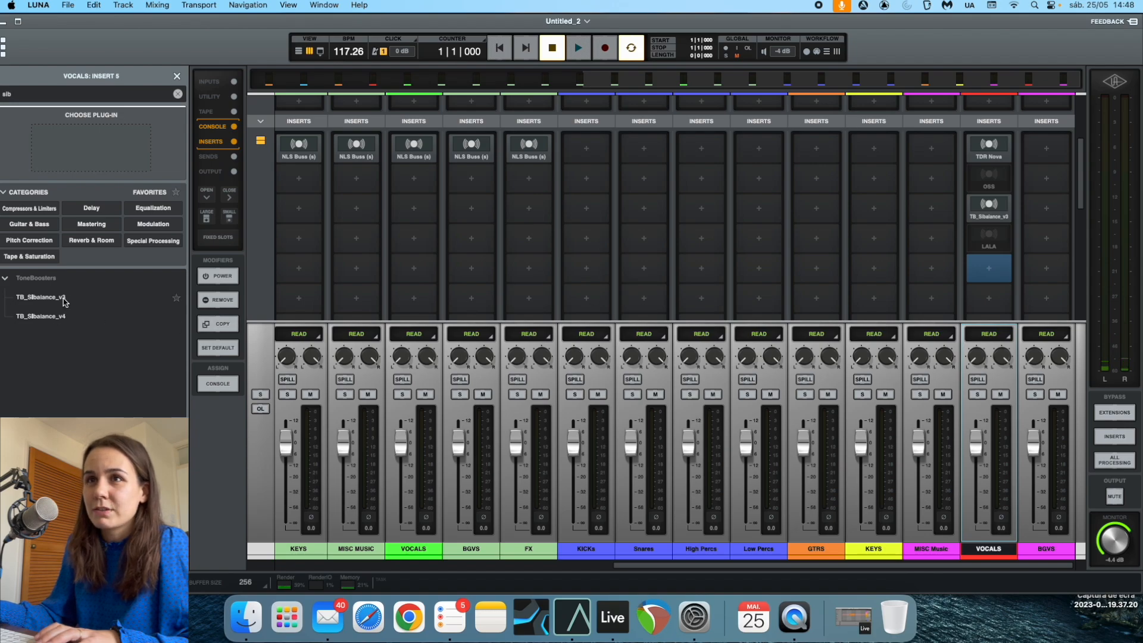
{"action": "left_click", "coordinate": [64, 297]}
{"action": "left_click", "coordinate": [390, 227]}
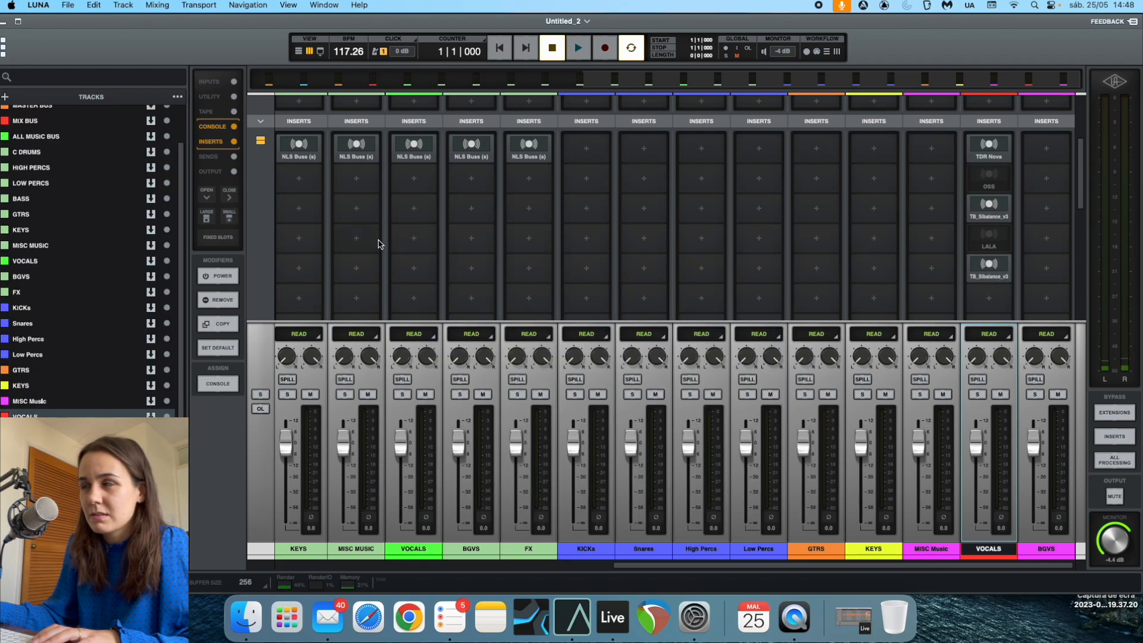
Look over the mixer's channels and their insert chains, from MAIN across to the sub-buses ending at BGVS.
{"action": "left_click", "coordinate": [989, 216]}
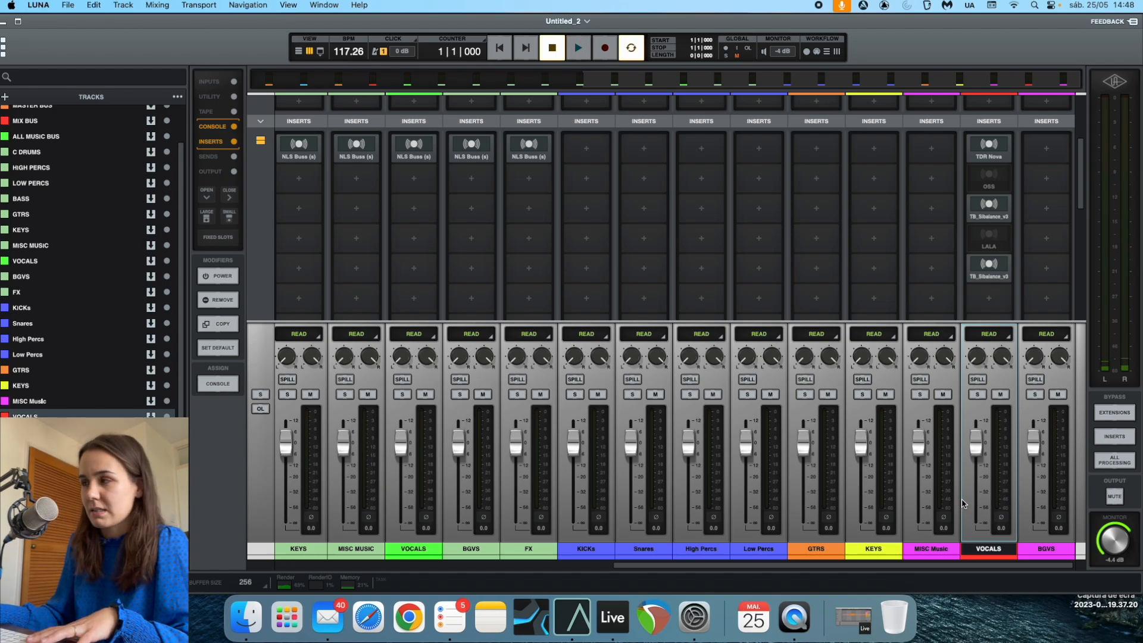
{"action": "scroll", "coordinate": [952, 503], "scroll_direction": "left", "scroll_amount": 10}
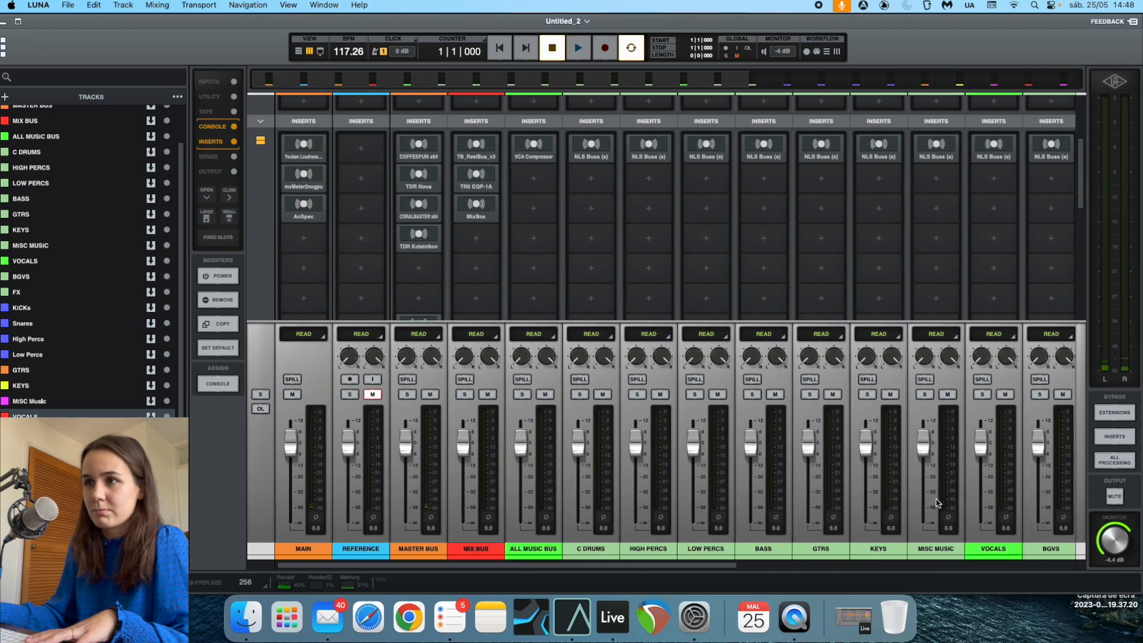
{"action": "scroll", "coordinate": [861, 500], "scroll_direction": "right", "scroll_amount": 10}
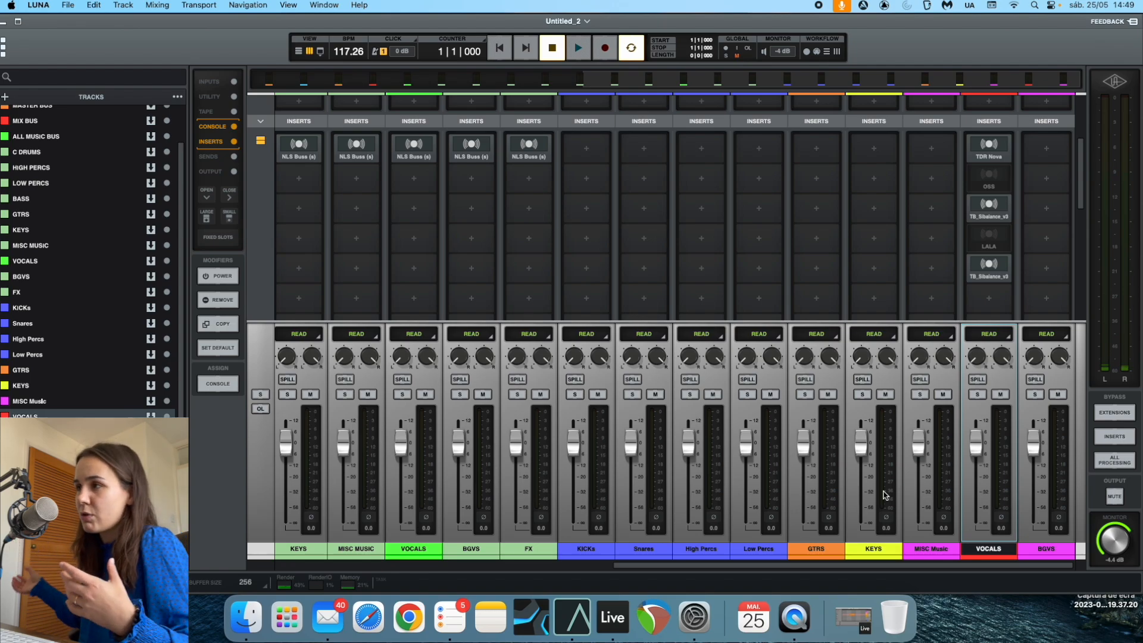
{"action": "left_click", "coordinate": [932, 549]}
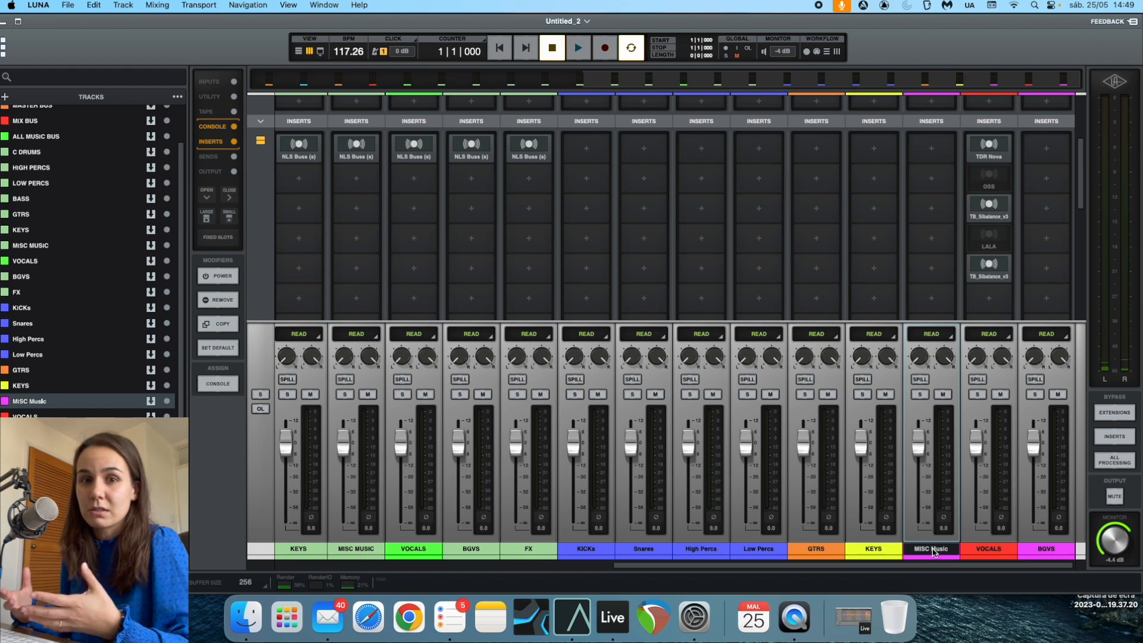
{"action": "left_click", "coordinate": [988, 548]}
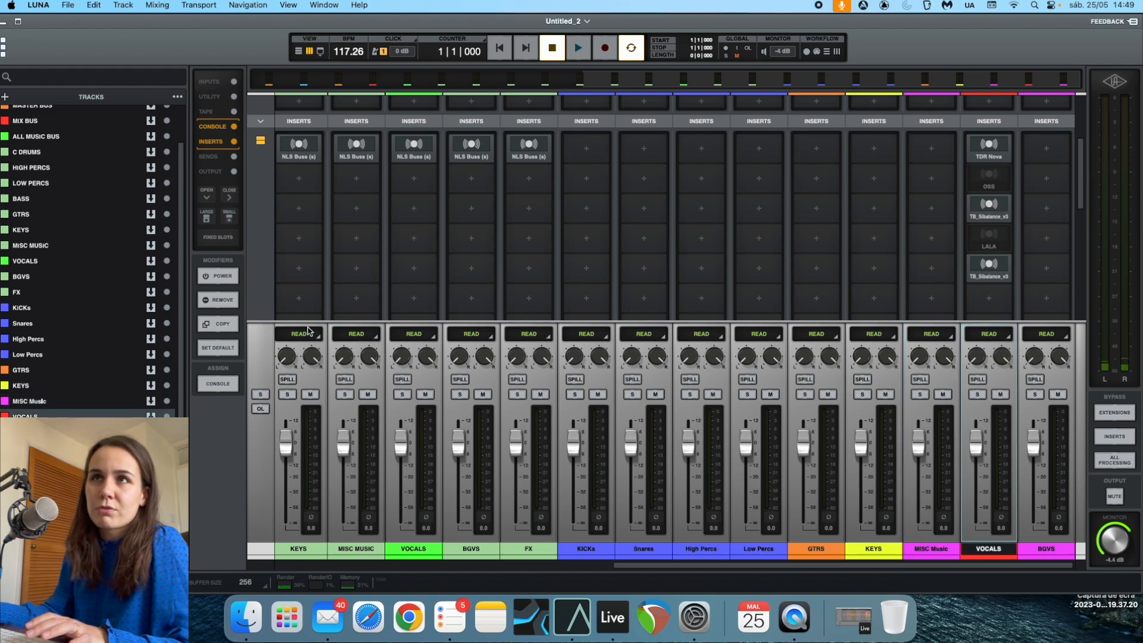
{"action": "left_click", "coordinate": [6, 97]}
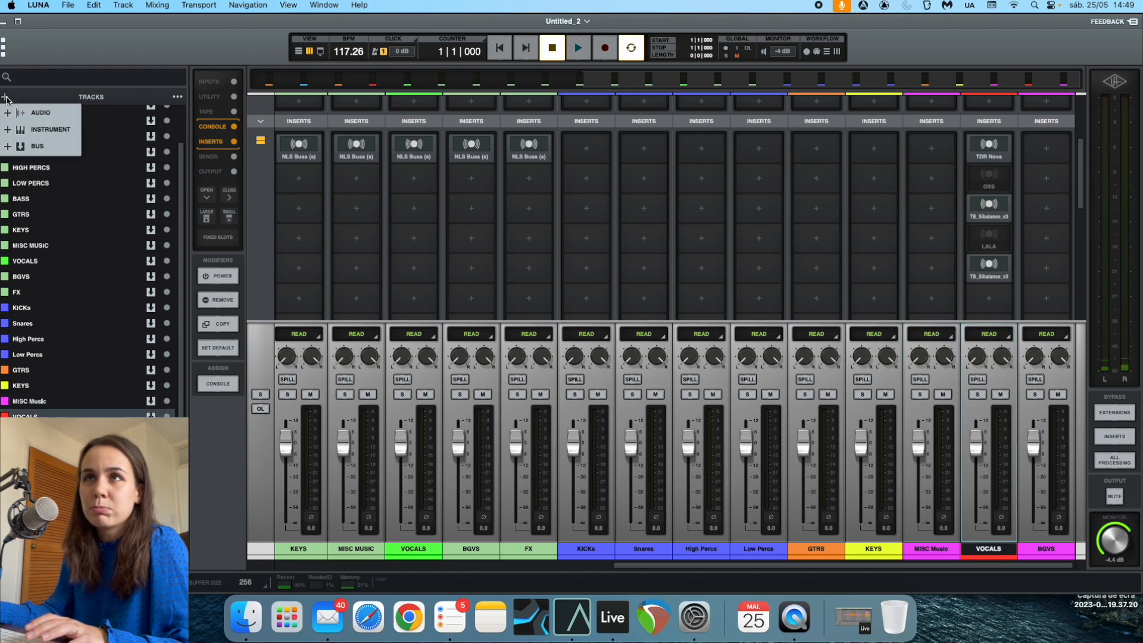
{"action": "left_click", "coordinate": [114, 99]}
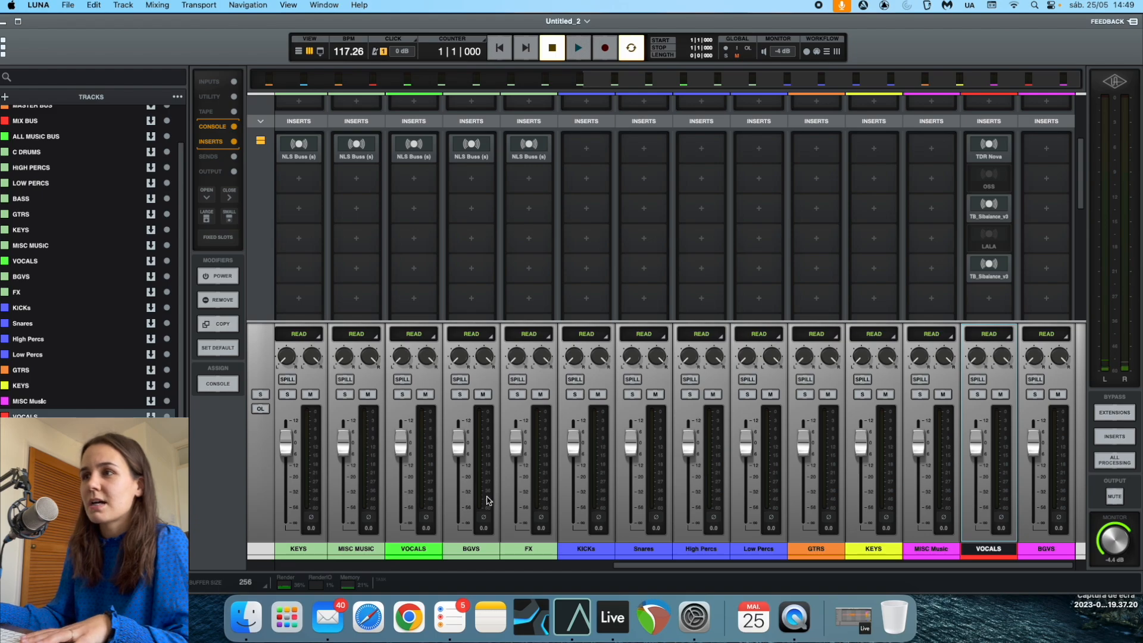
{"action": "scroll", "coordinate": [489, 500], "scroll_direction": "left", "scroll_amount": 8}
{"action": "scroll", "coordinate": [489, 500], "scroll_direction": "left", "scroll_amount": 5}
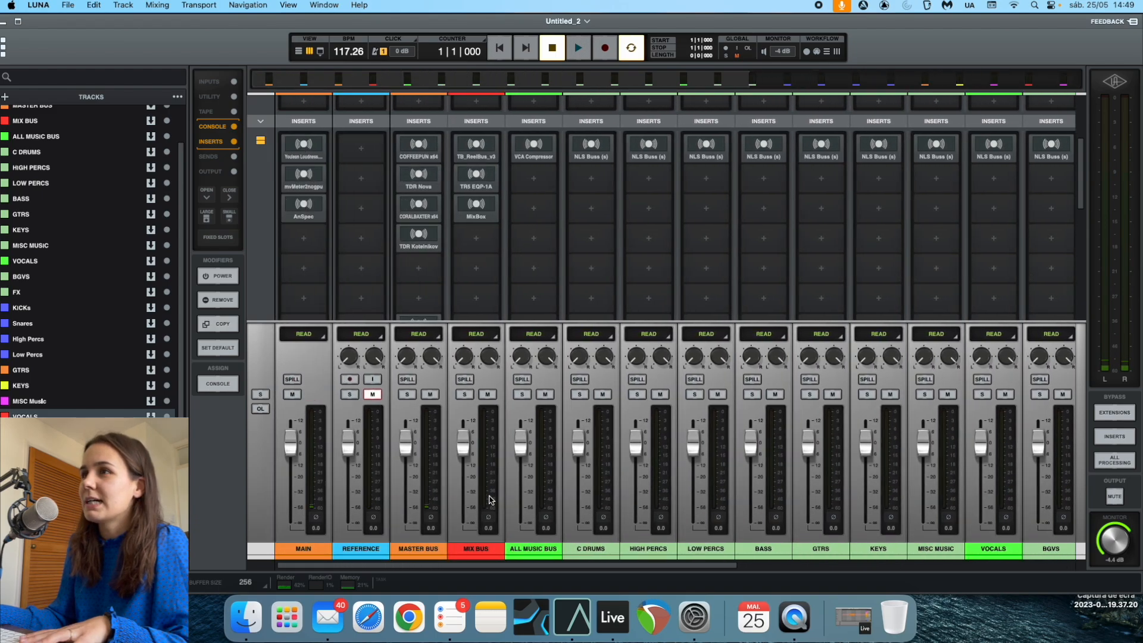
{"action": "scroll", "coordinate": [489, 500], "scroll_direction": "right", "scroll_amount": 10}
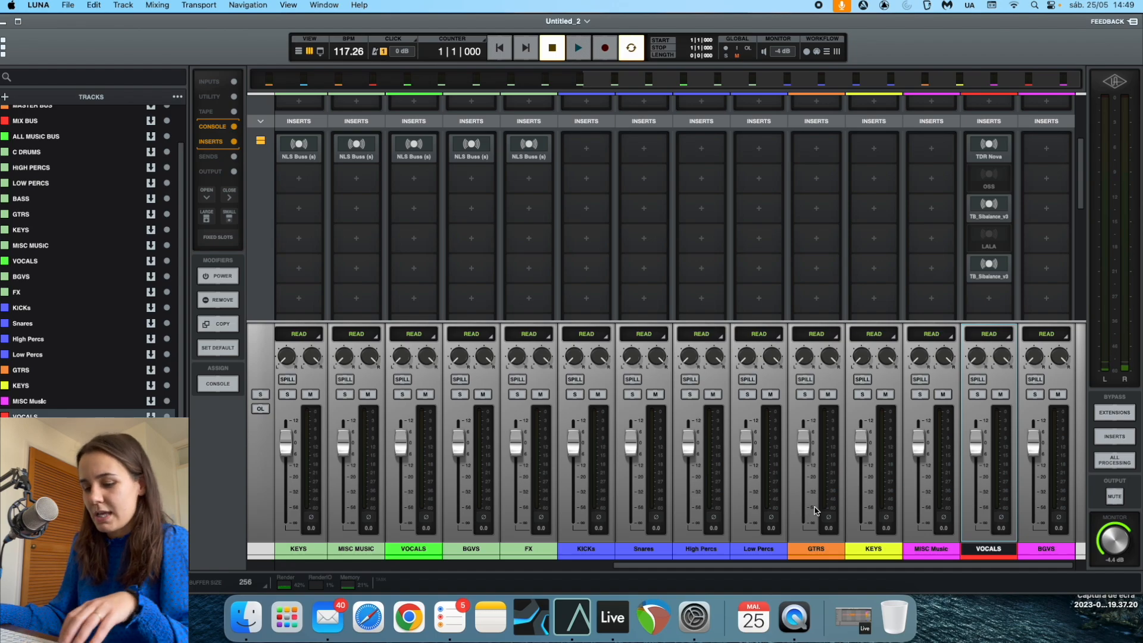
Switch from the mixer to the timeline view and reduce all tracks to the smallest height.
{"action": "key", "text": "super+equal"}
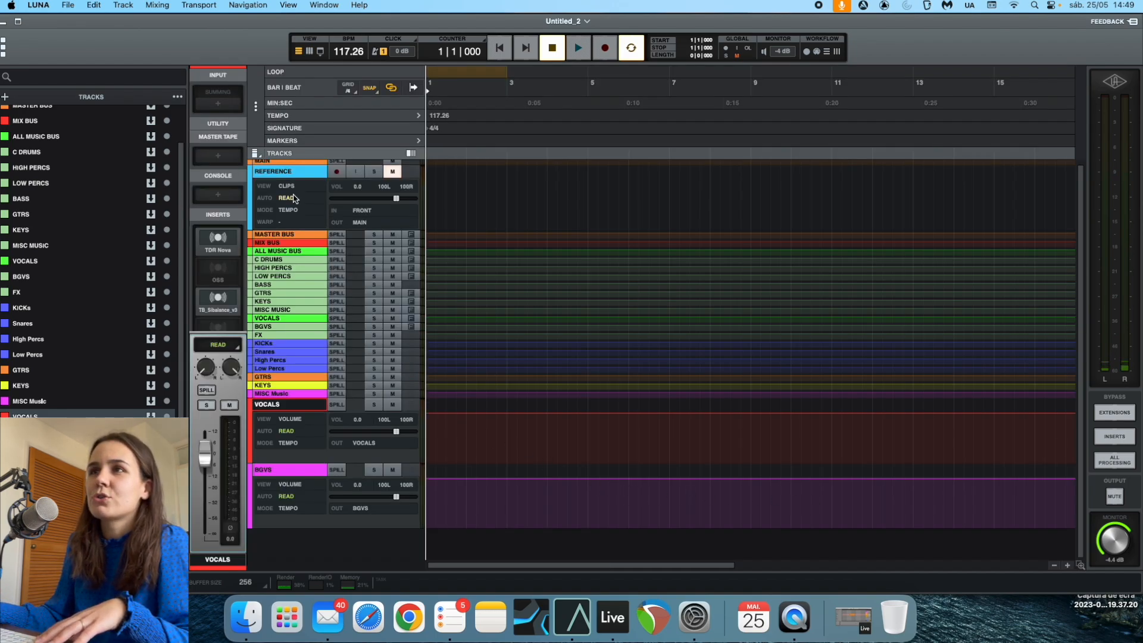
{"action": "left_click", "coordinate": [255, 154]}
{"action": "left_click", "coordinate": [280, 179]}
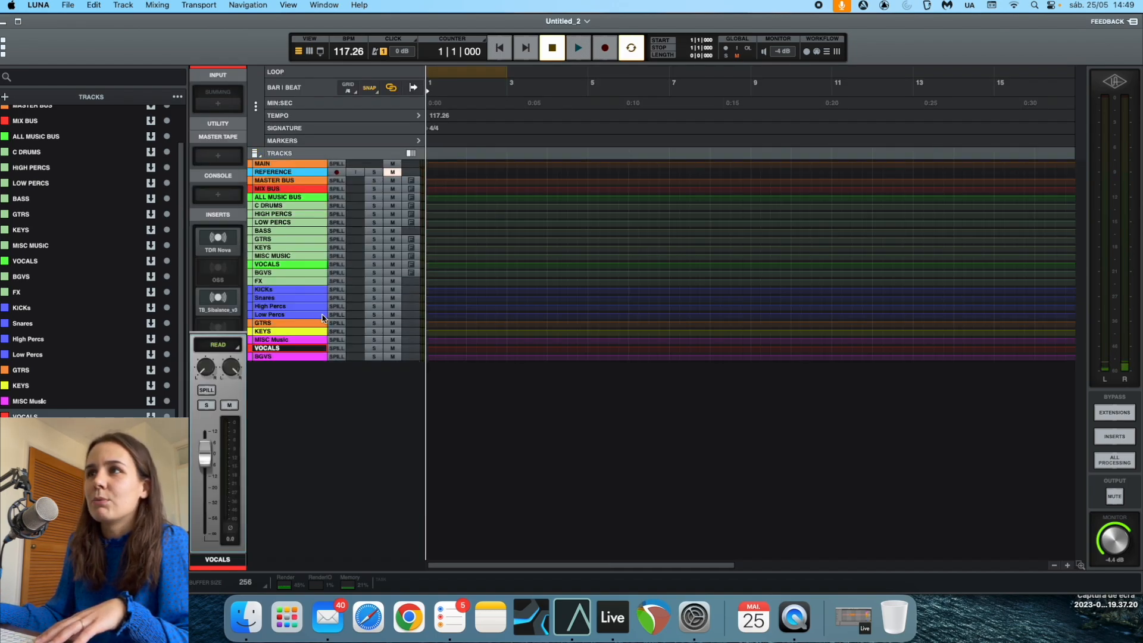
Review the track structure in the timeline, going through the sub-buses from KICKs to BGVS and up through MIX BUS and MASTER BUS to MAIN.
{"action": "left_click", "coordinate": [286, 323]}
{"action": "left_click", "coordinate": [287, 307]}
{"action": "left_click", "coordinate": [284, 298]}
{"action": "left_click", "coordinate": [286, 290]}
{"action": "left_click", "coordinate": [278, 323]}
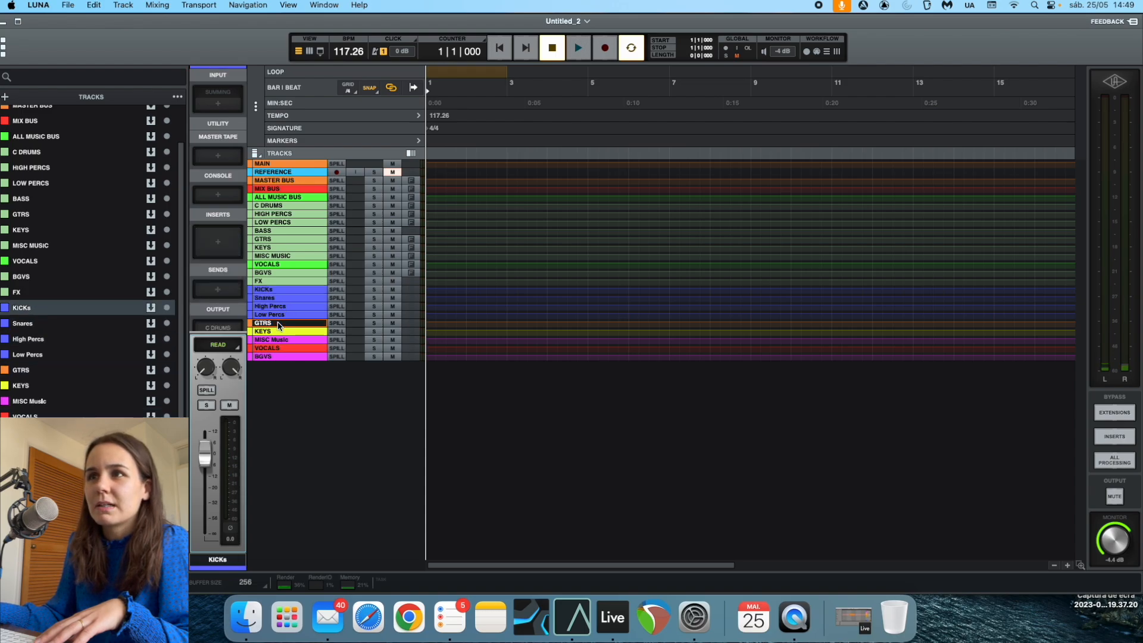
{"action": "left_click", "coordinate": [276, 331]}
{"action": "left_click", "coordinate": [277, 340]}
{"action": "left_click", "coordinate": [276, 323]}
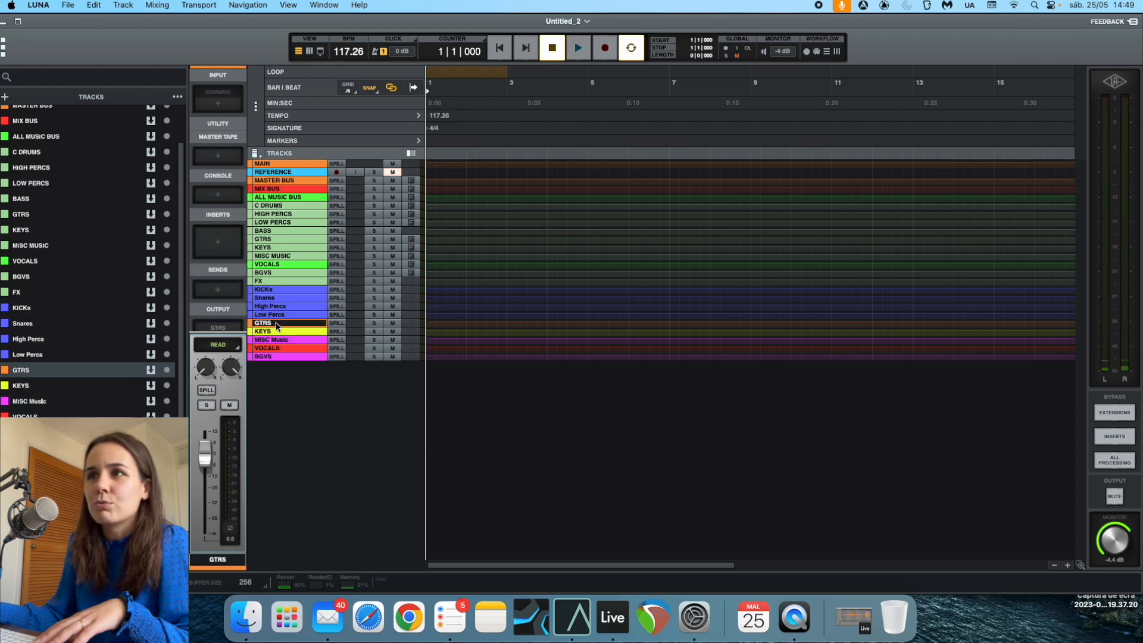
{"action": "left_click", "coordinate": [291, 290]}
{"action": "left_click", "coordinate": [273, 356], "text": "shift"}
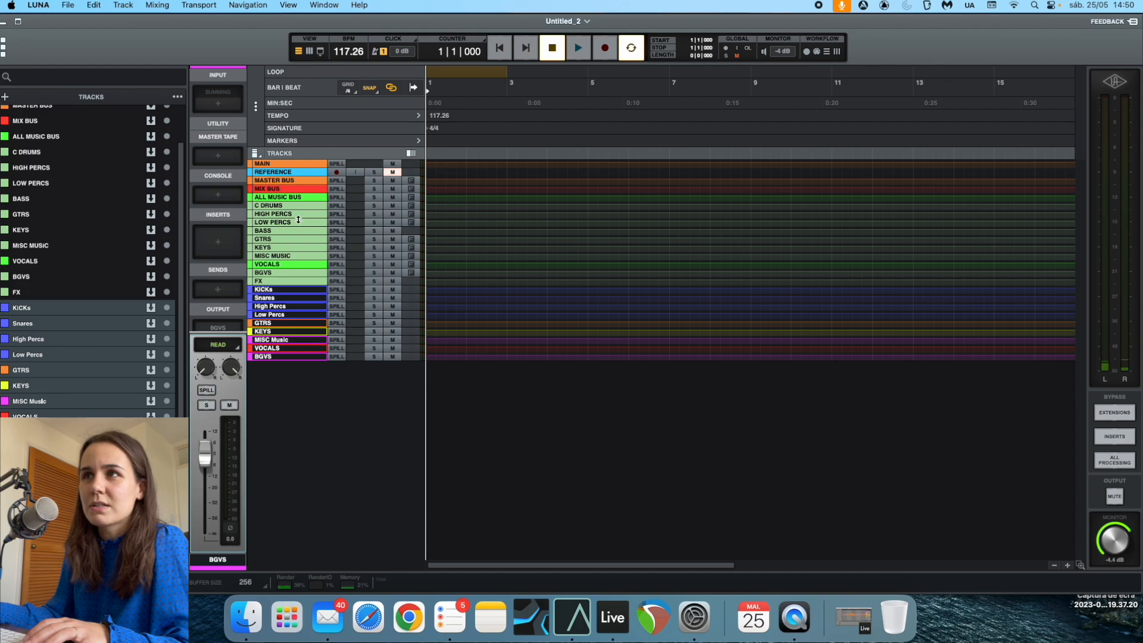
{"action": "left_click", "coordinate": [292, 189]}
{"action": "left_click", "coordinate": [293, 181]}
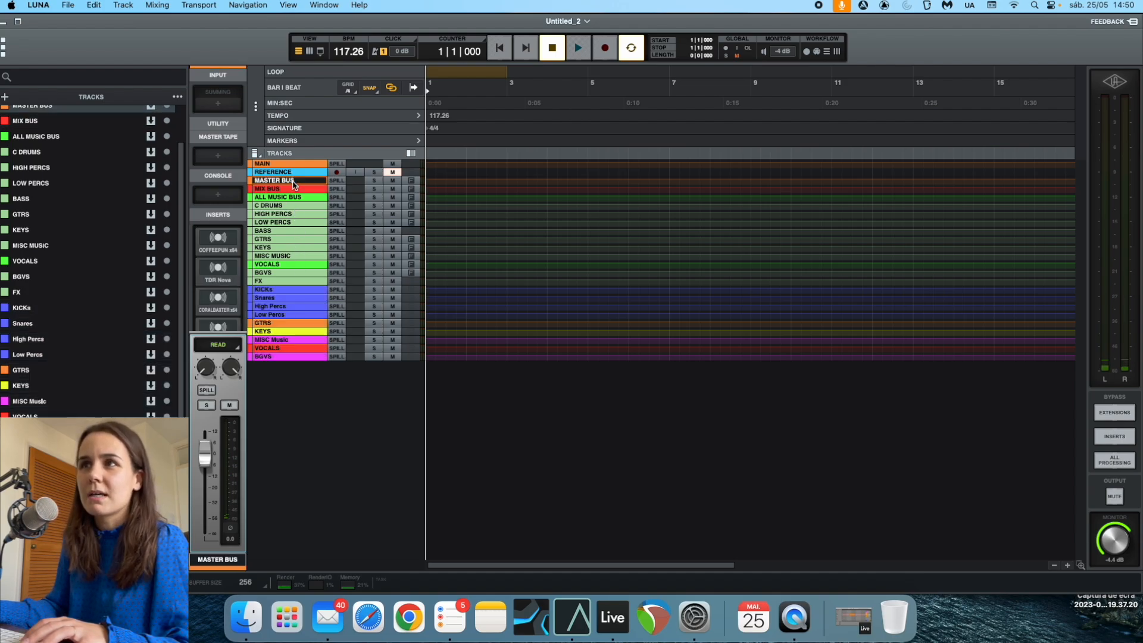
{"action": "left_click", "coordinate": [297, 165]}
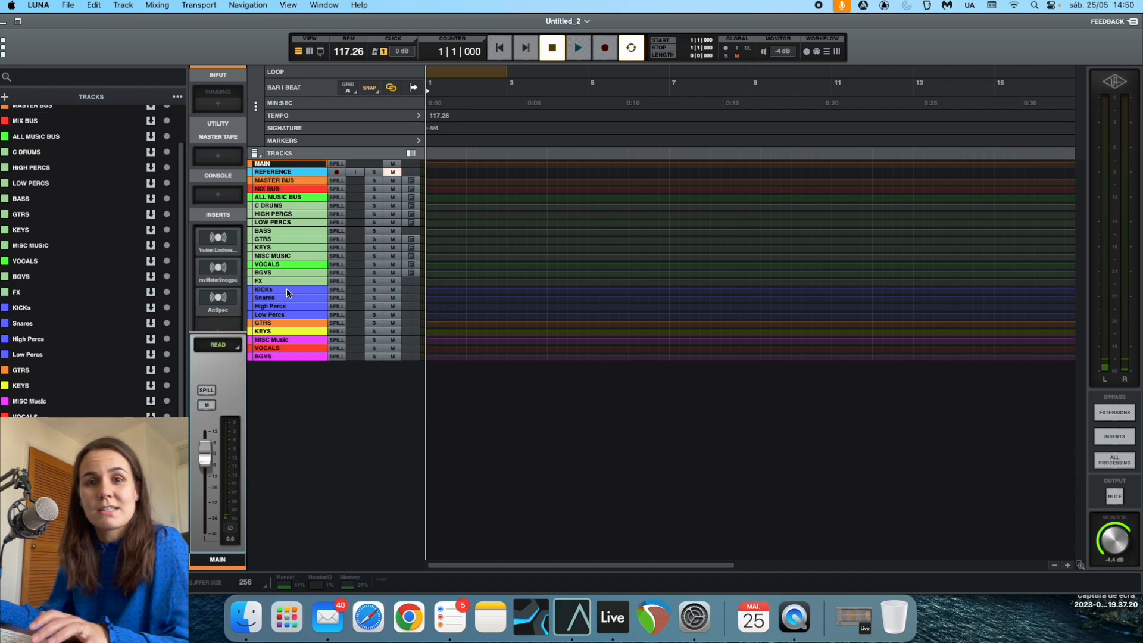
{"action": "left_click", "coordinate": [285, 356]}
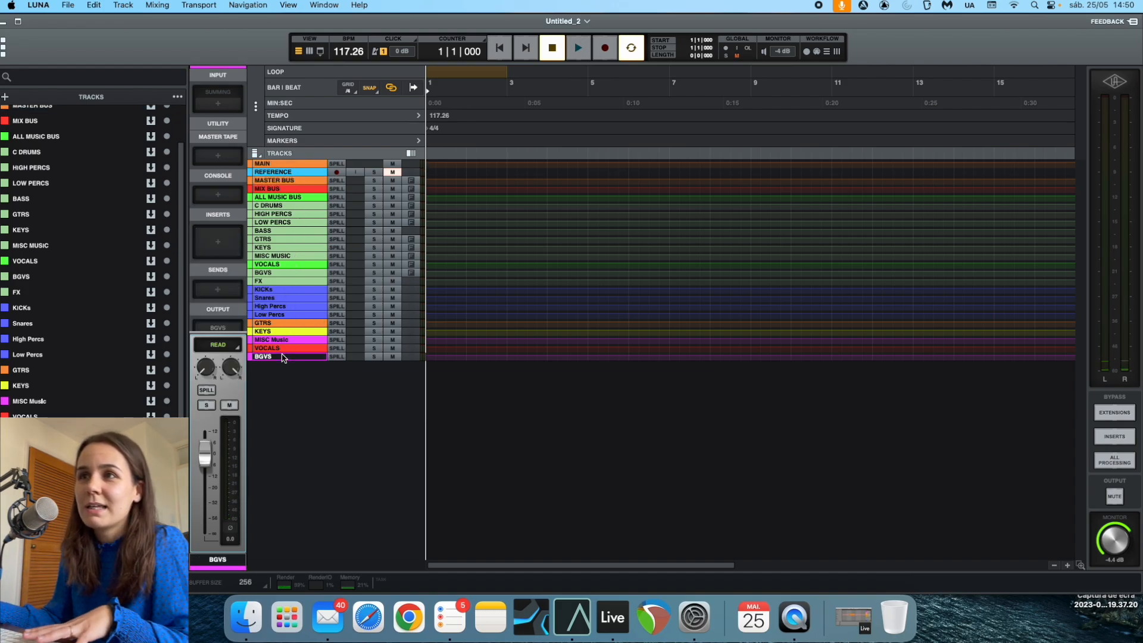
{"action": "left_click", "coordinate": [283, 166]}
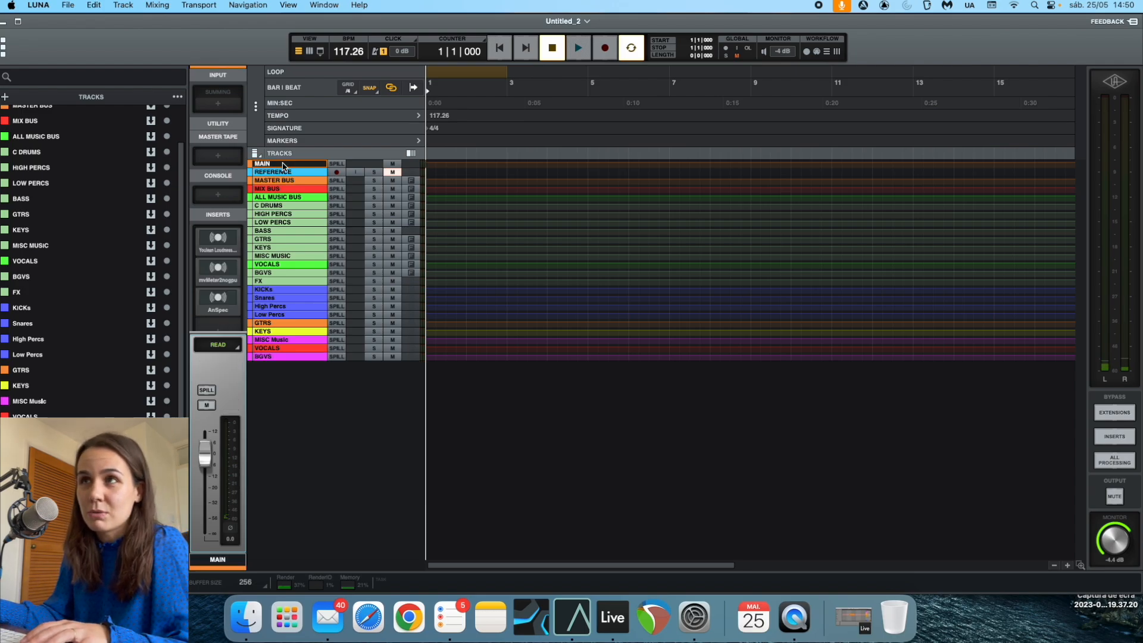